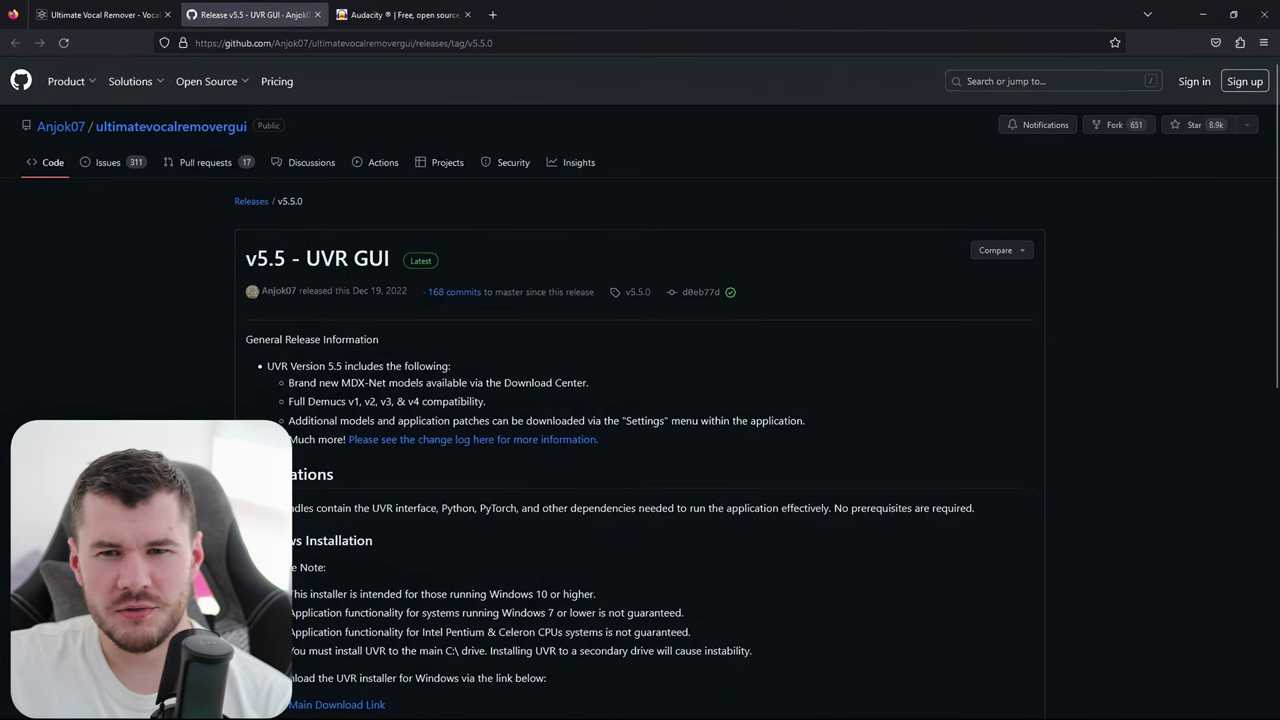
Step: Look through the UVR v5.5 release downloads, close the release and Audacity pages, and minimize the browser
scroll(856, 411, down, 15)
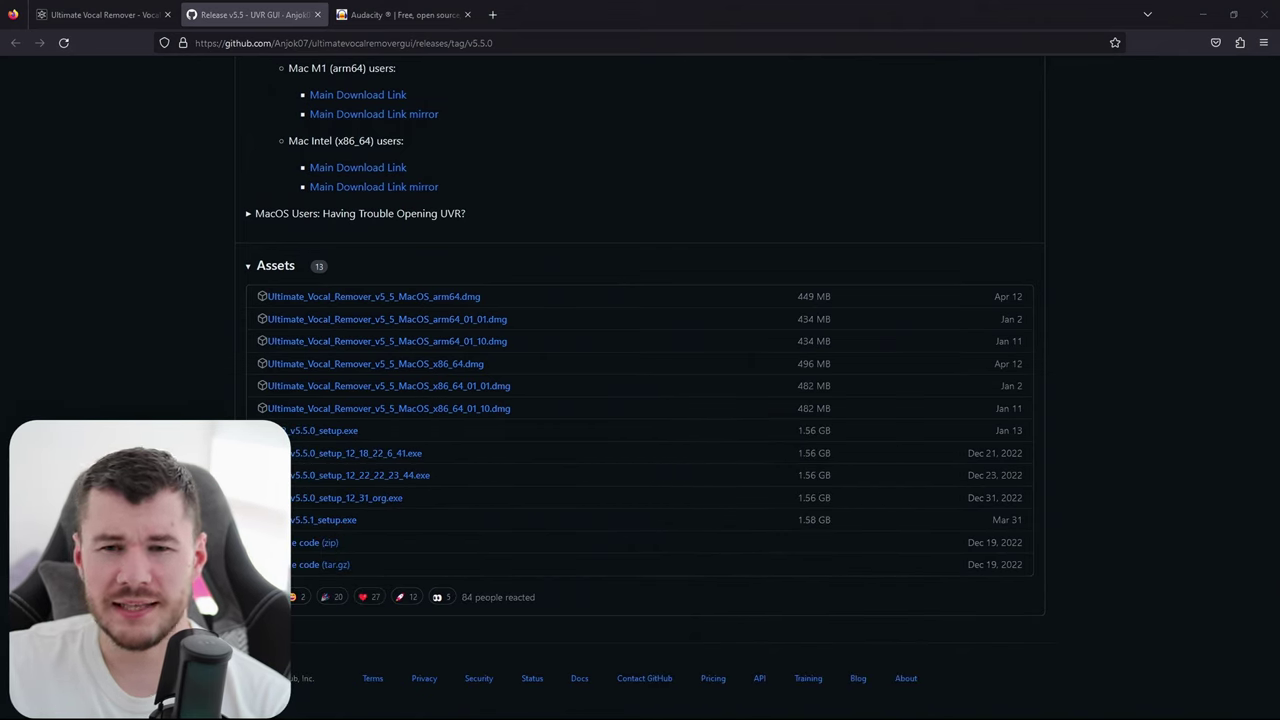
click(317, 14)
click(243, 18)
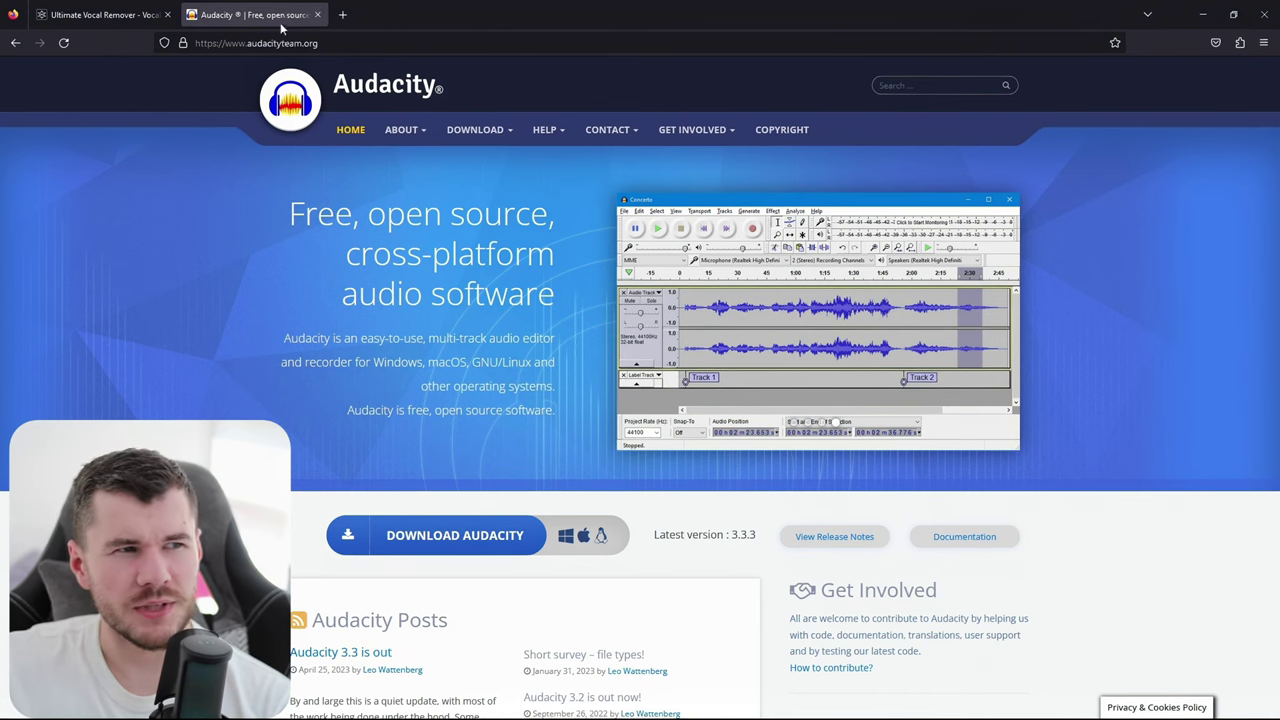
click(318, 15)
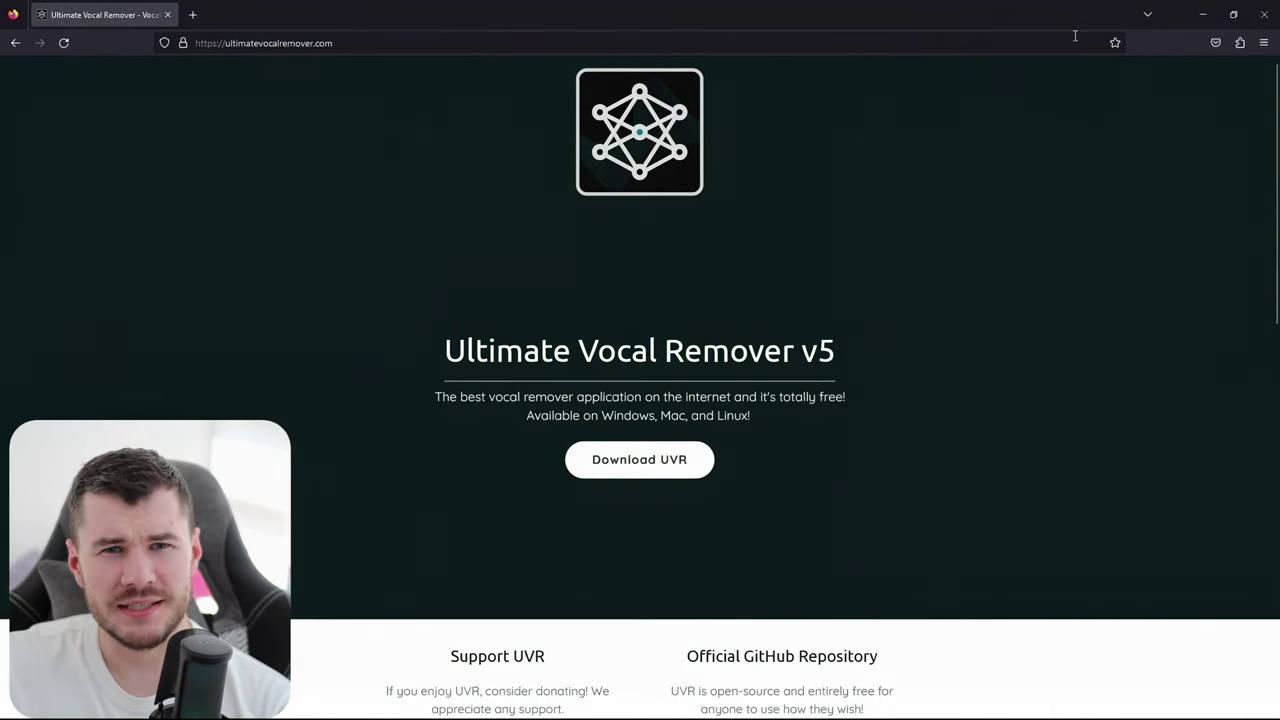
click(1203, 14)
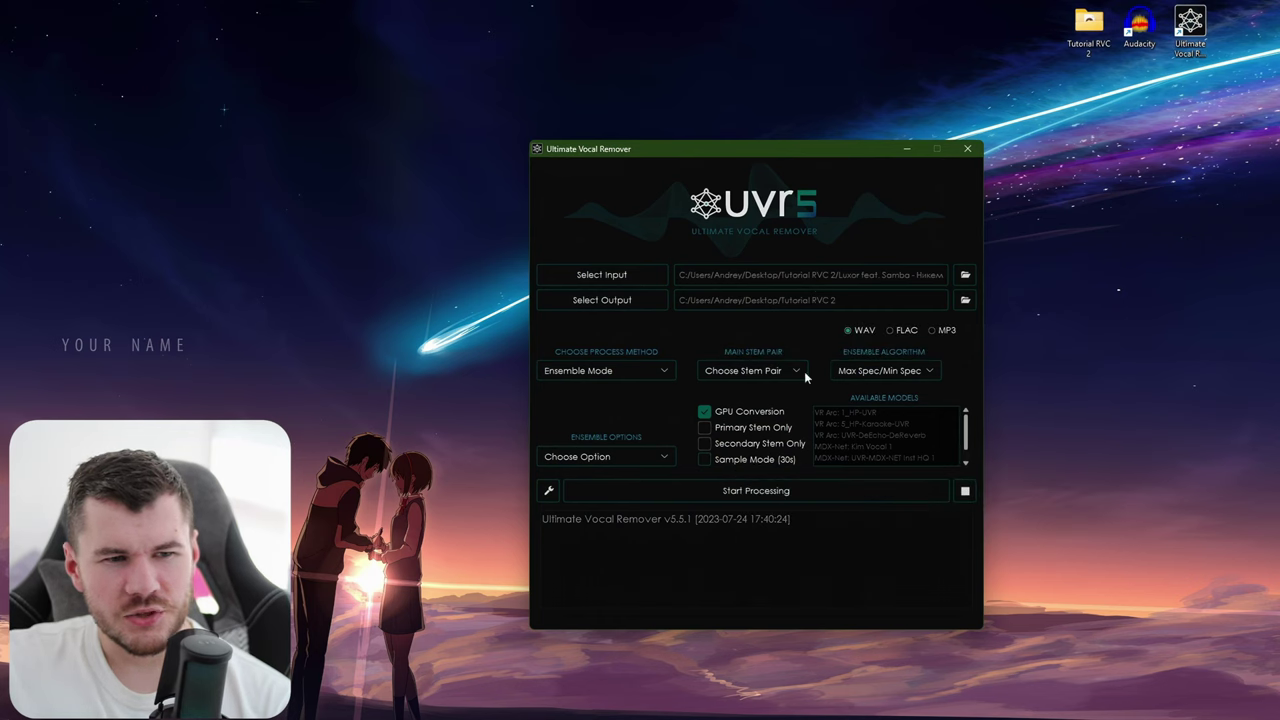
Step: Examine the Advanced VR Options, including batch size and the secondary model settings, and close them without changes
click(549, 492)
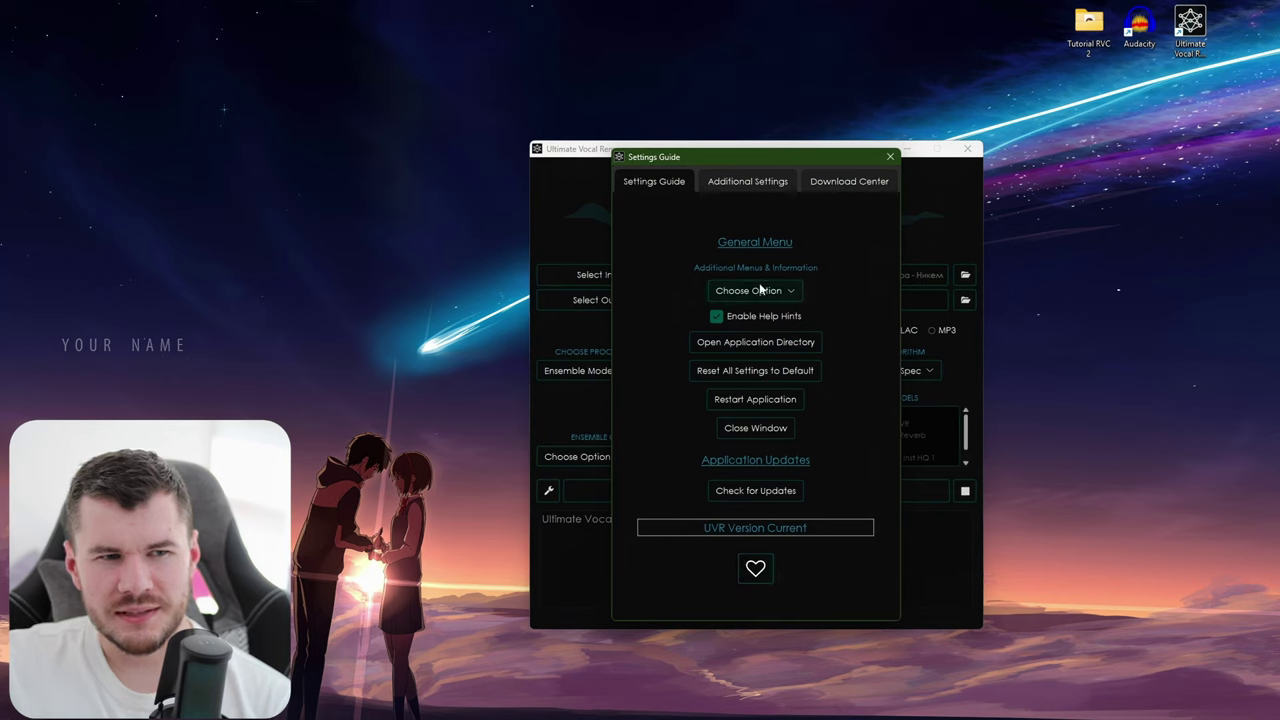
click(760, 290)
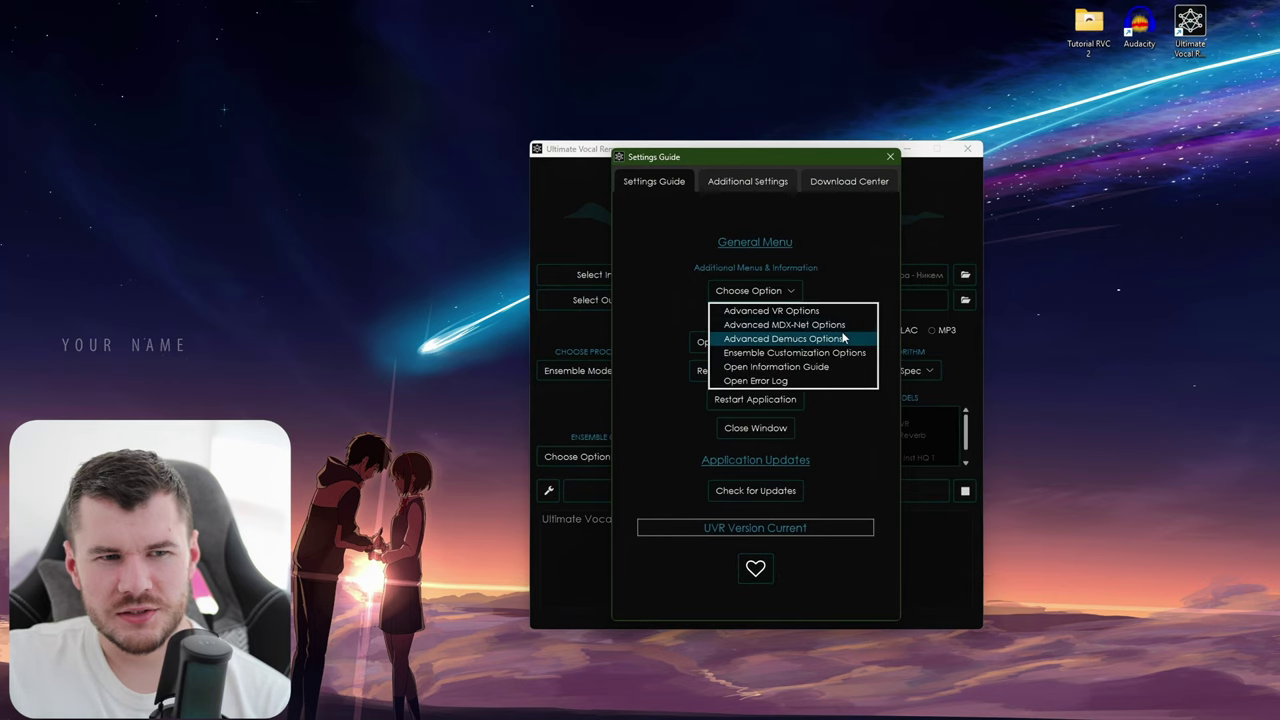
click(790, 313)
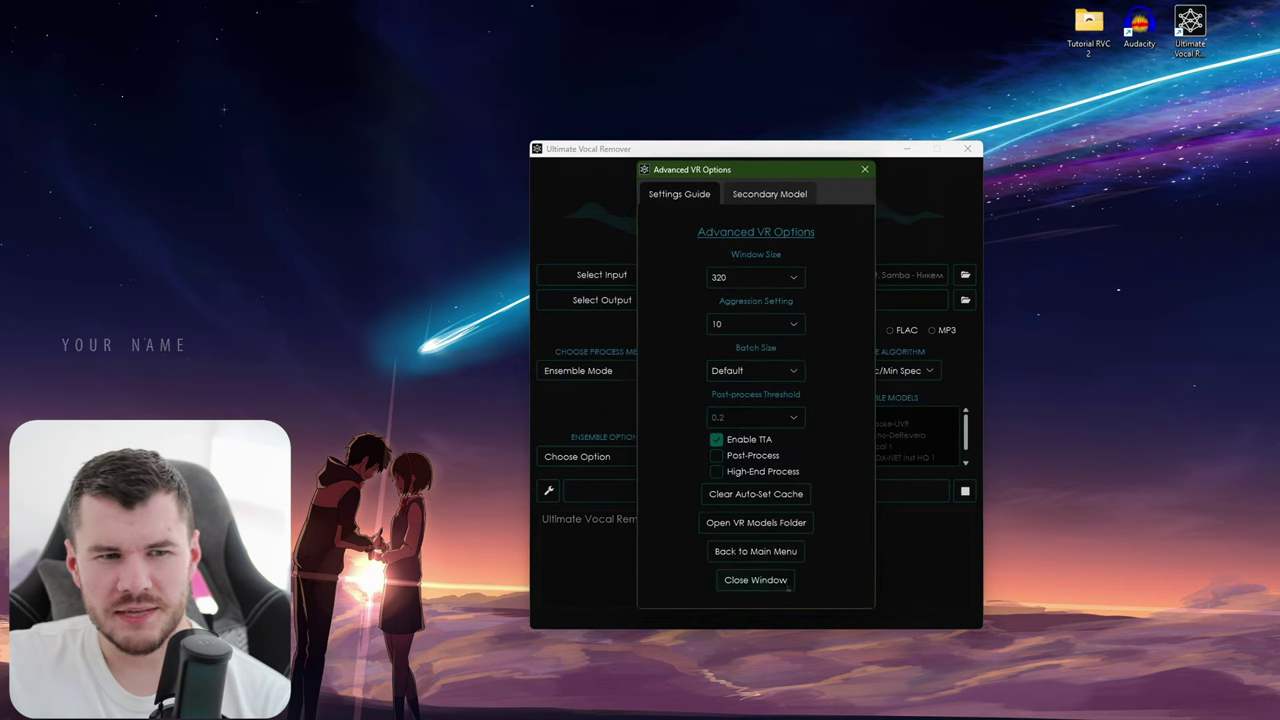
click(794, 371)
click(794, 371)
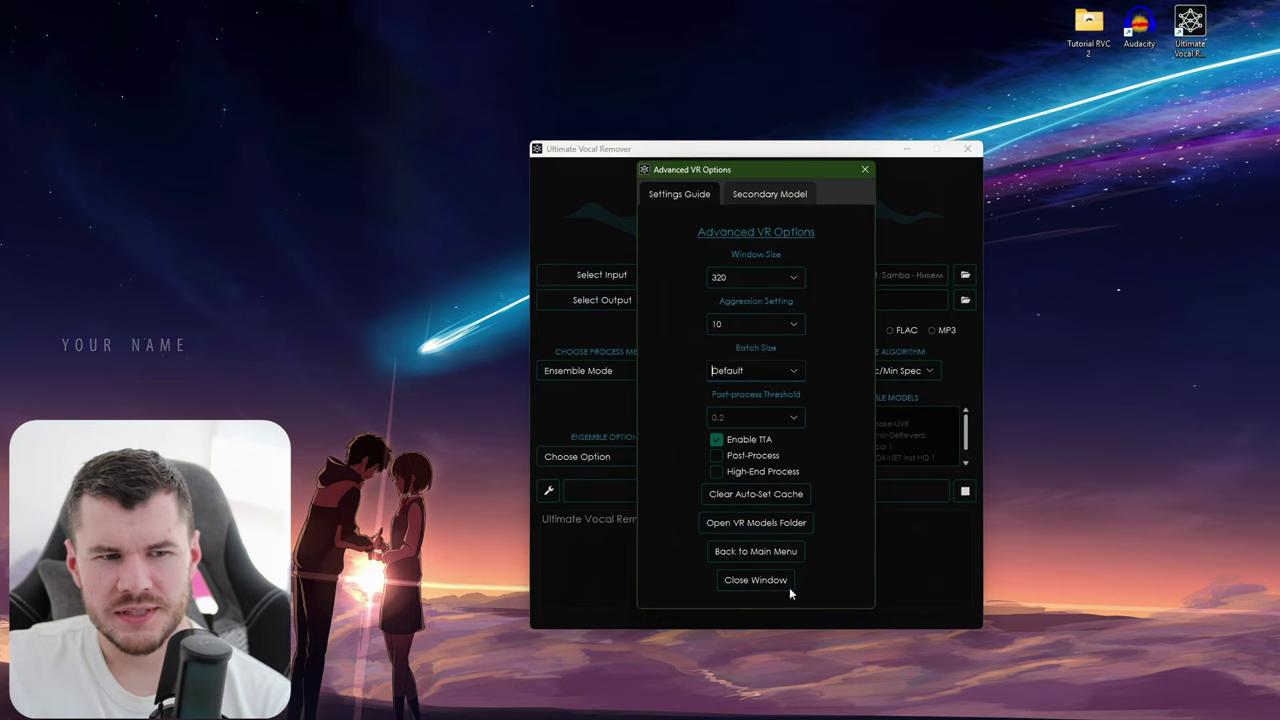
click(785, 194)
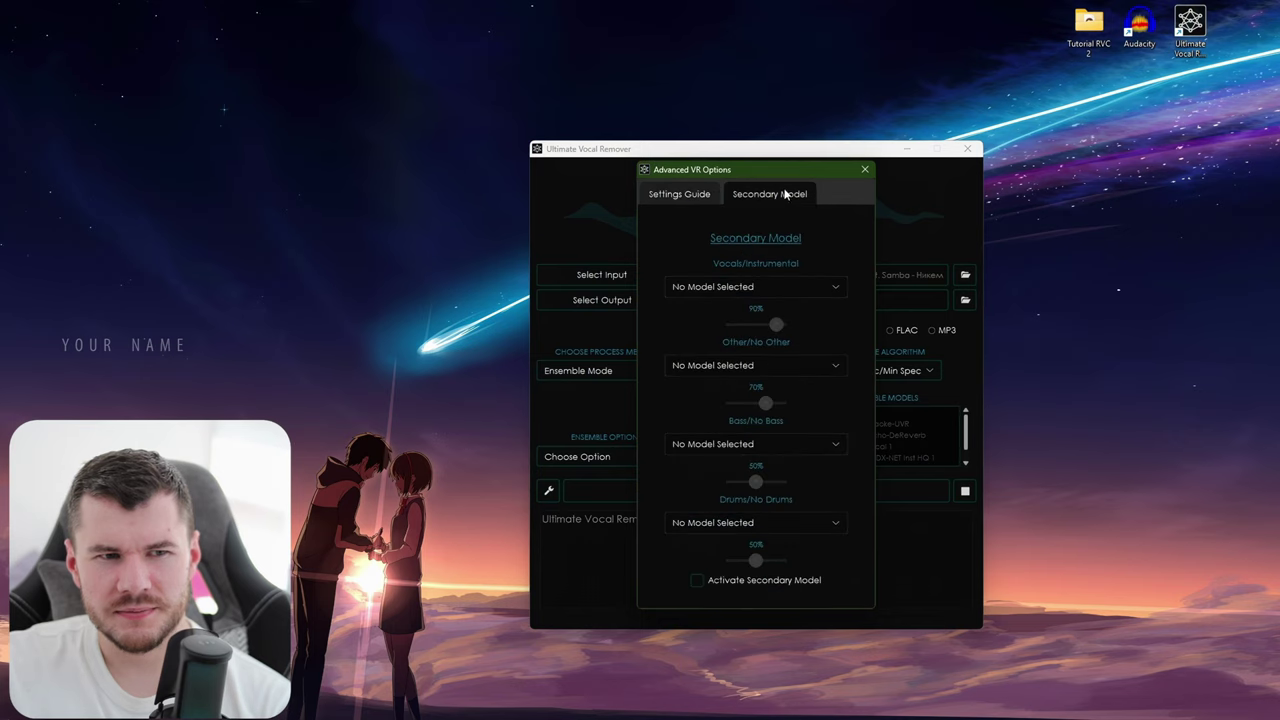
click(864, 170)
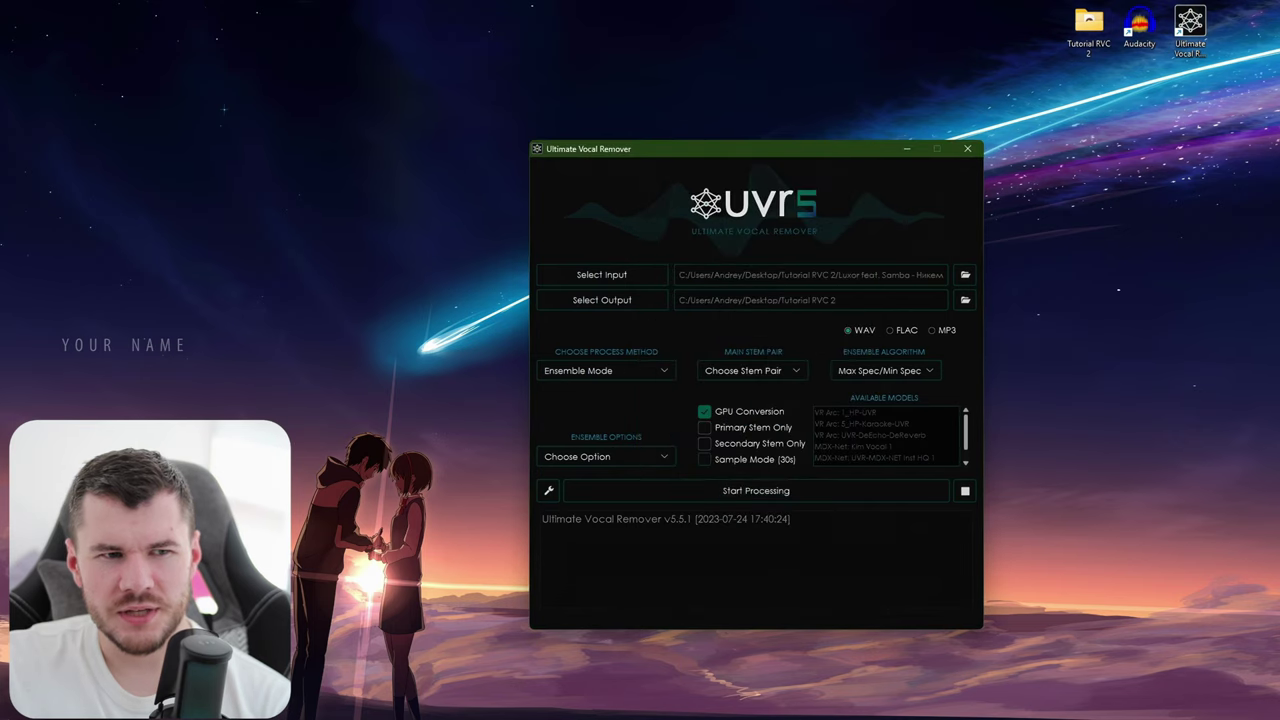
Step: Open the application Download Center and select VR Arch as the model type to download
click(548, 490)
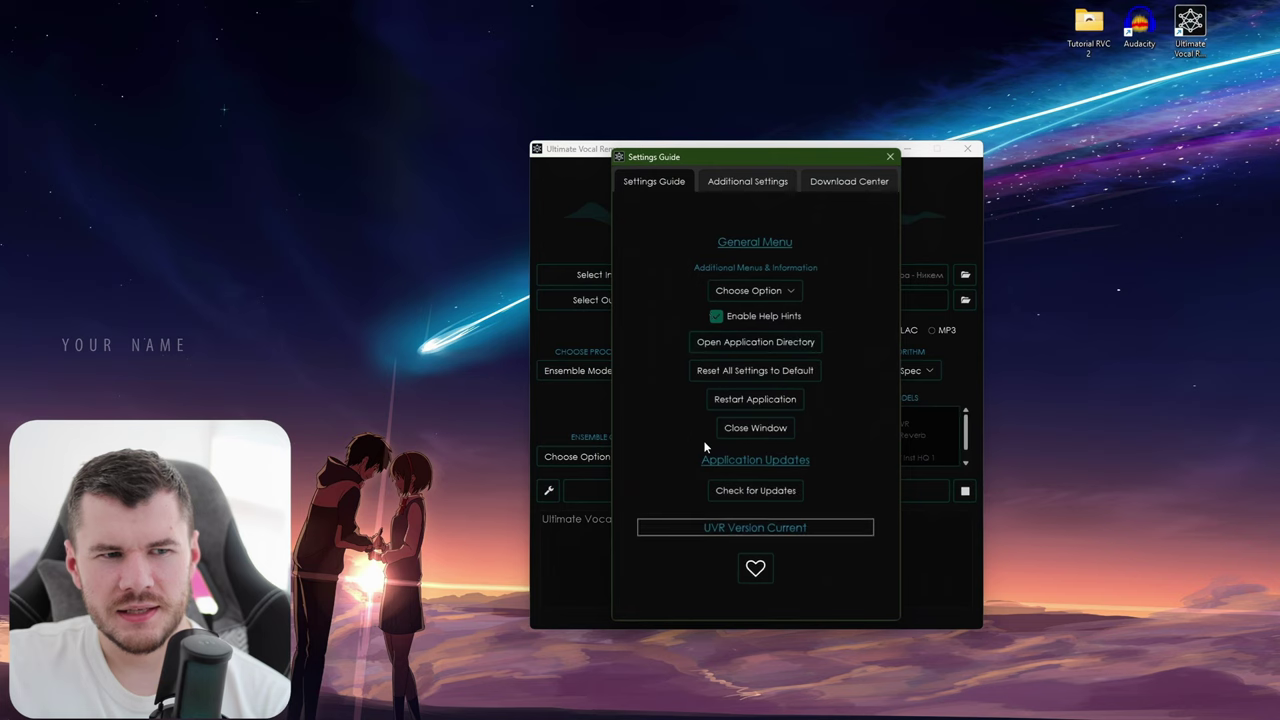
click(841, 185)
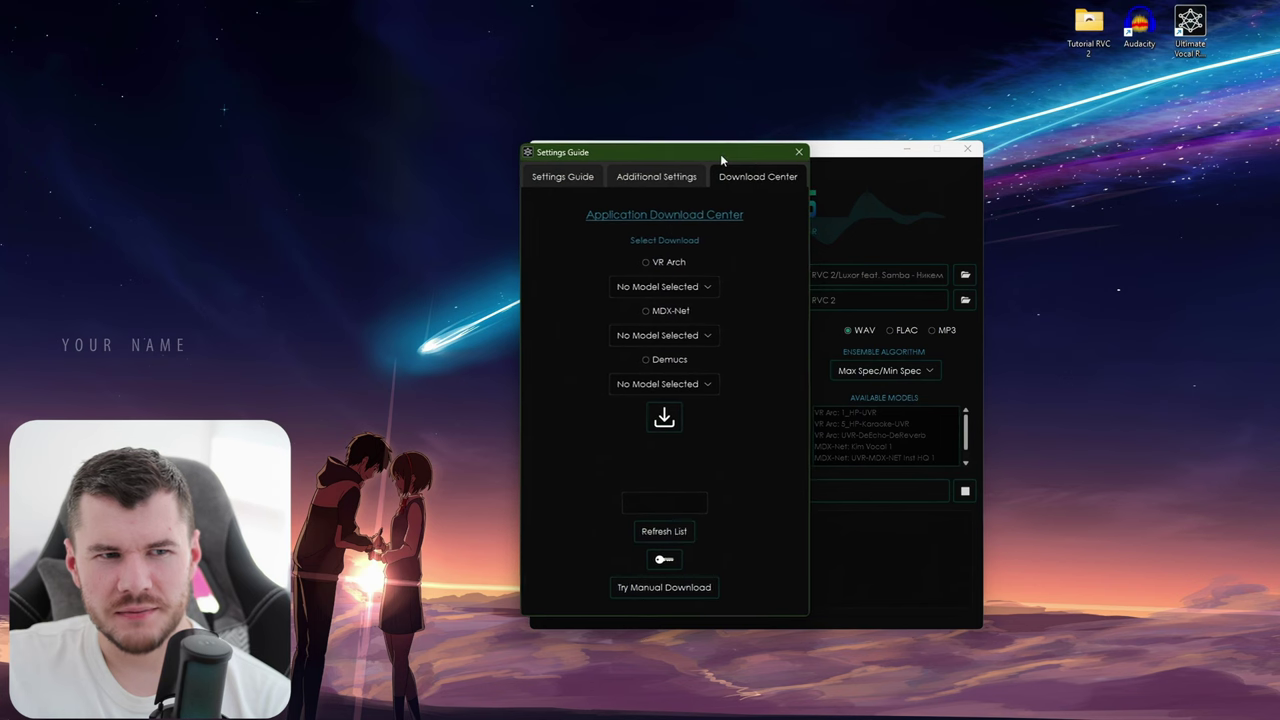
drag(720, 153, 675, 156)
click(606, 264)
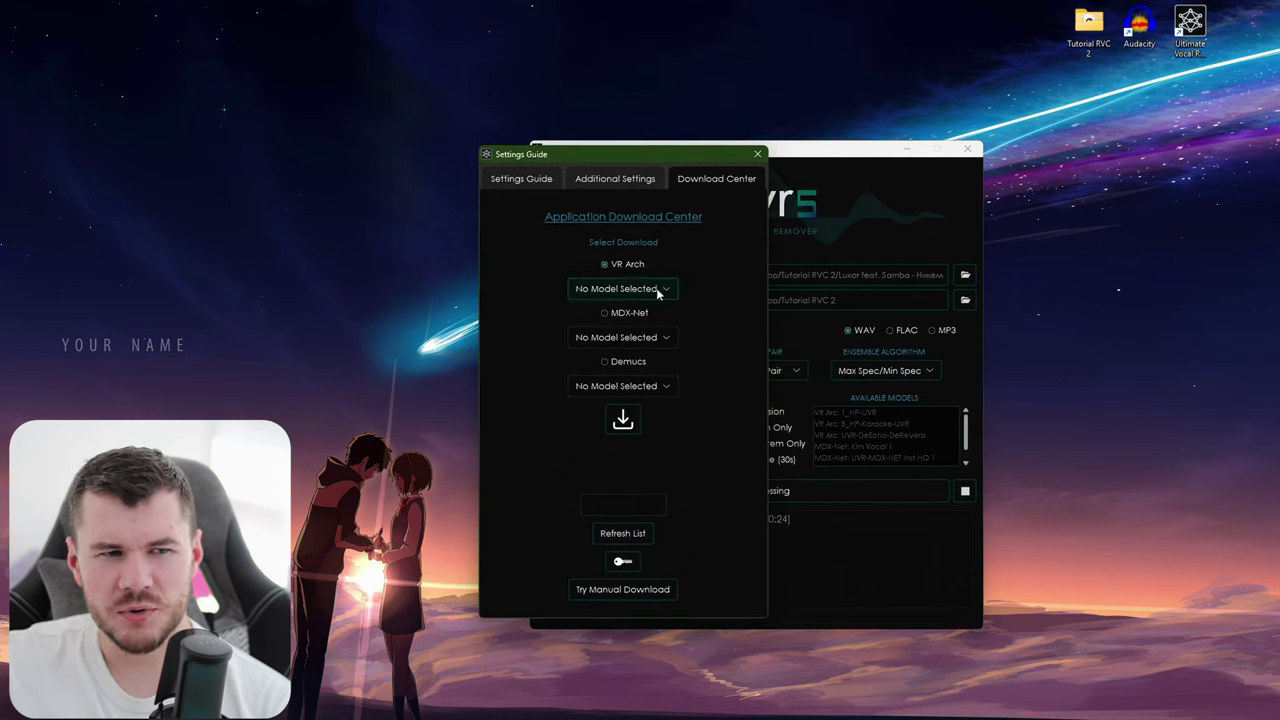
click(655, 289)
drag(650, 156, 543, 162)
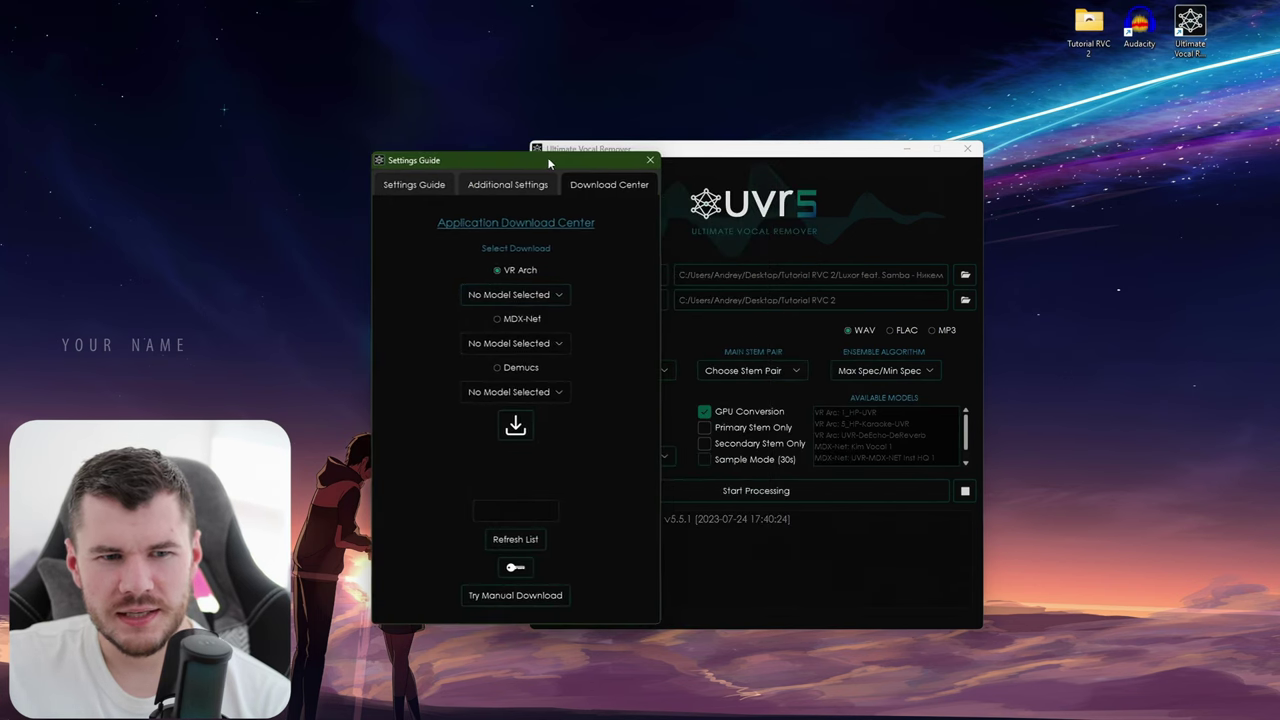
Step: Set the process method to Ensemble Mode and the main stem pair to Vocals/Instrumental
drag(760, 148, 830, 144)
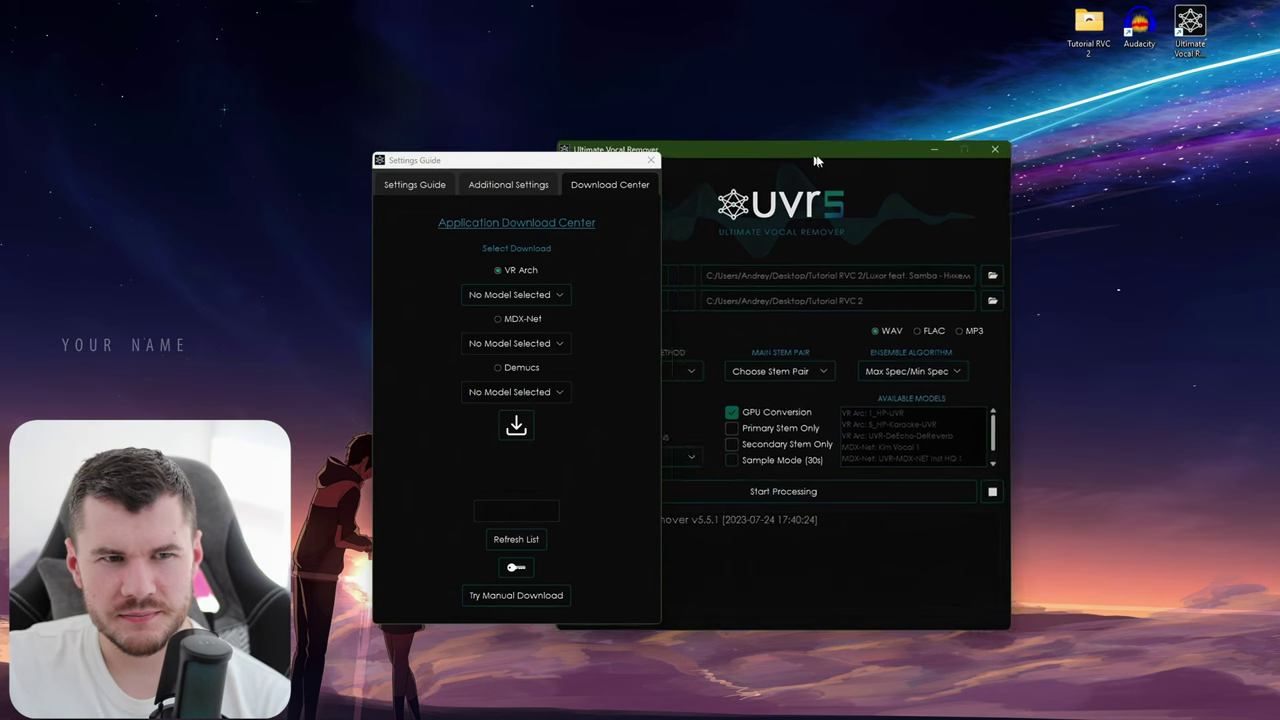
click(700, 366)
click(656, 427)
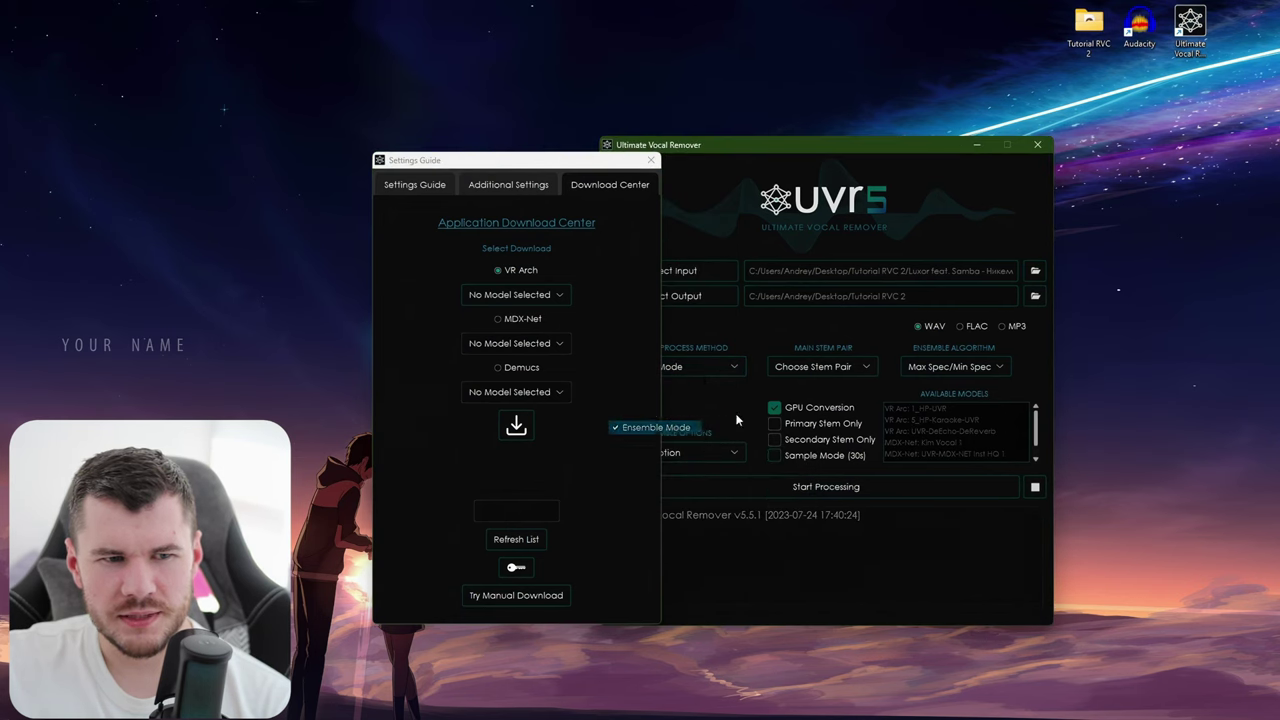
click(820, 366)
click(815, 393)
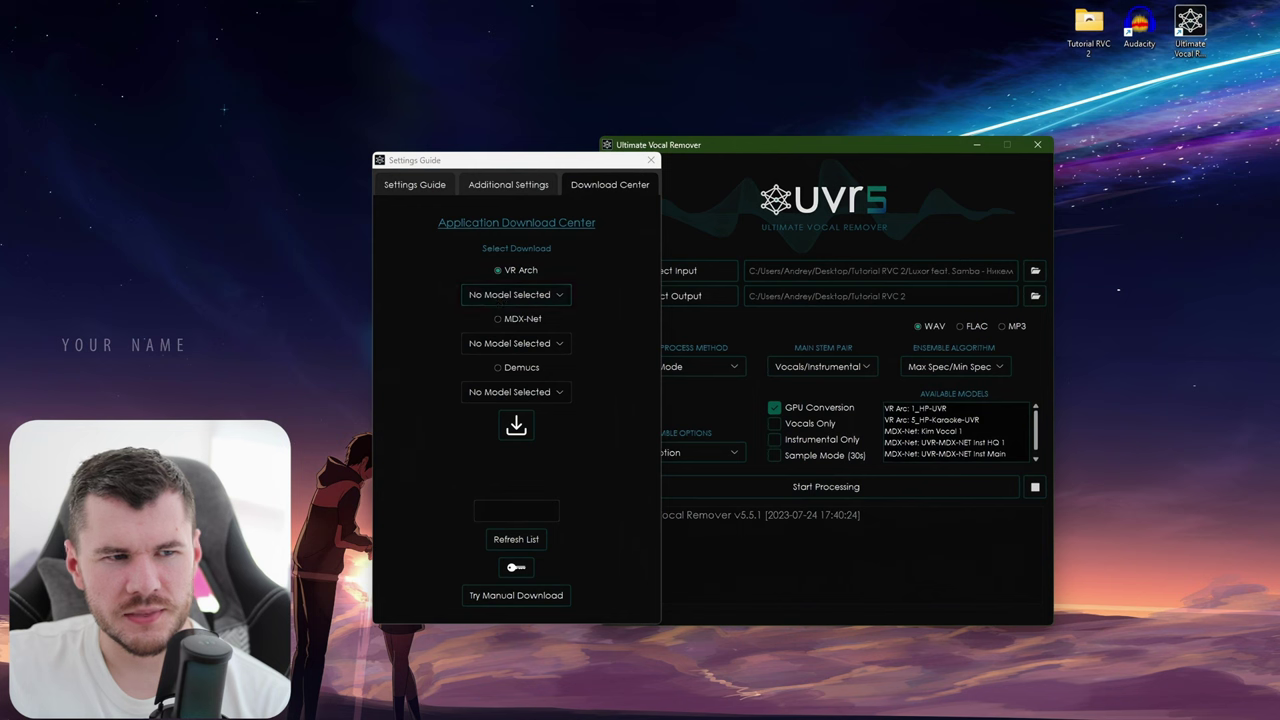
Step: Browse the downloadable VR Arch v5 models, trying 2_HP-UVR and 6_HP-Karaoke-UVR, and close the settings
click(519, 290)
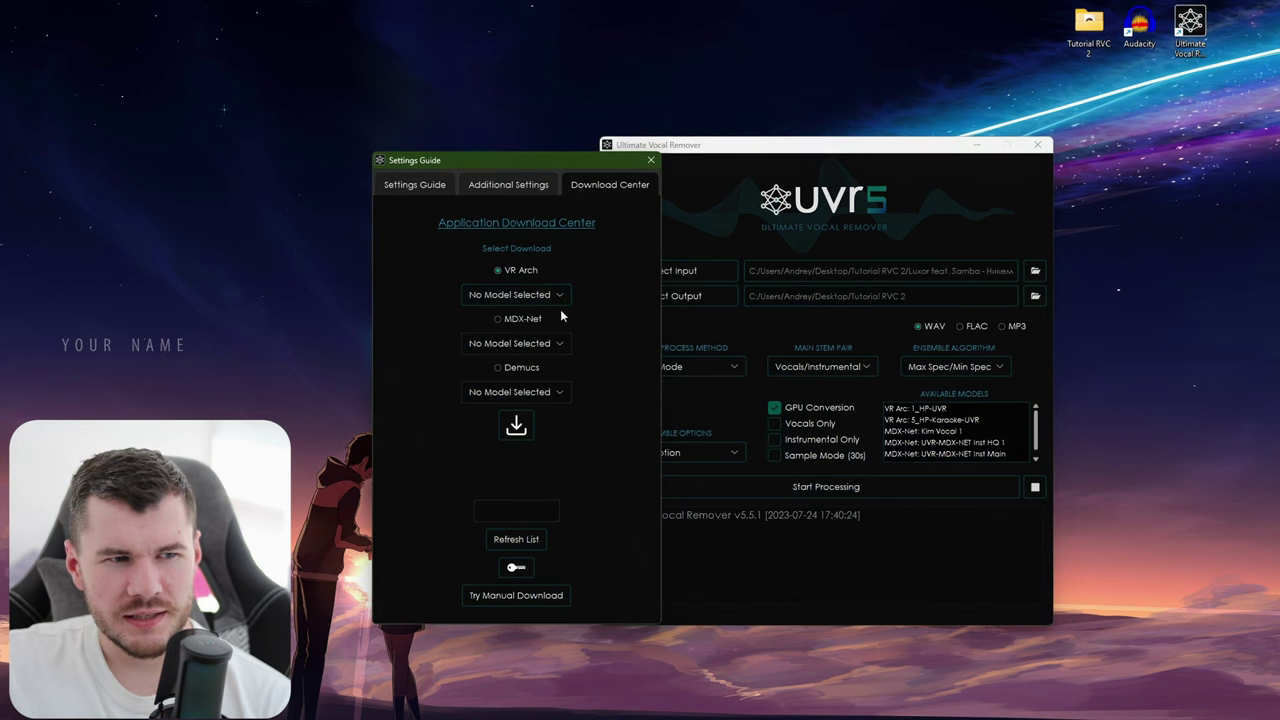
click(548, 298)
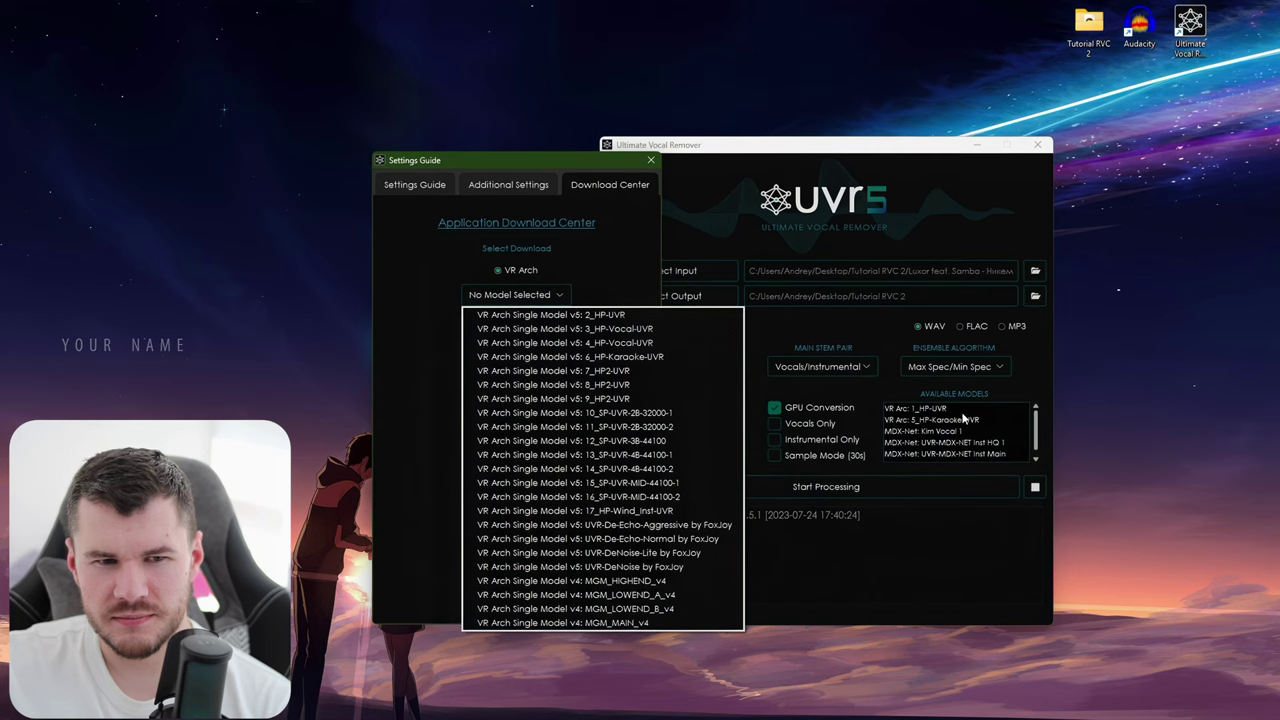
click(552, 317)
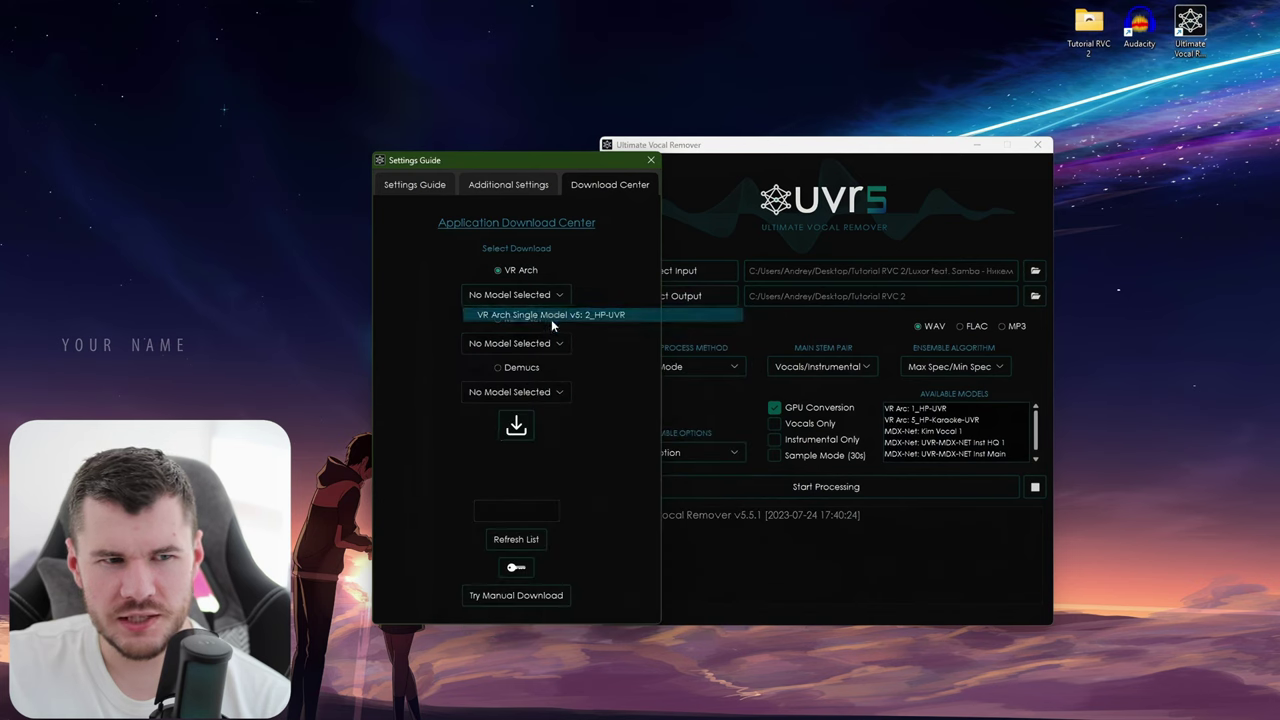
click(552, 317)
click(564, 298)
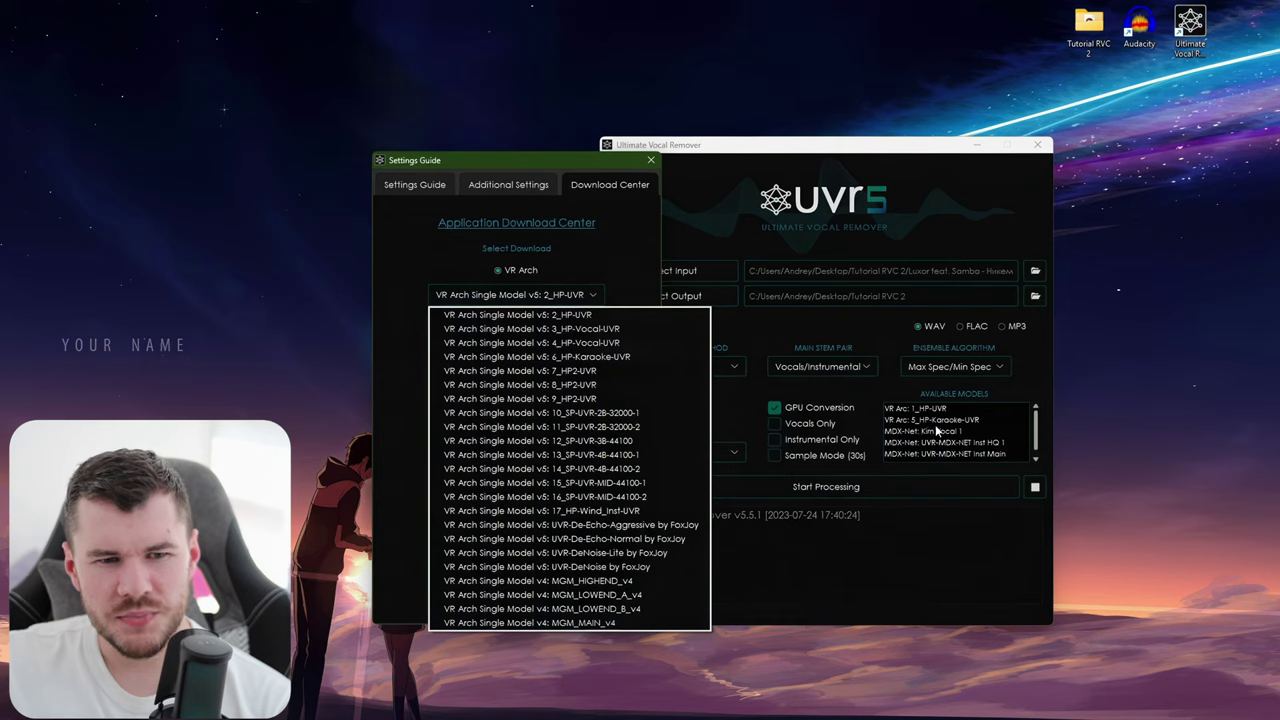
click(606, 357)
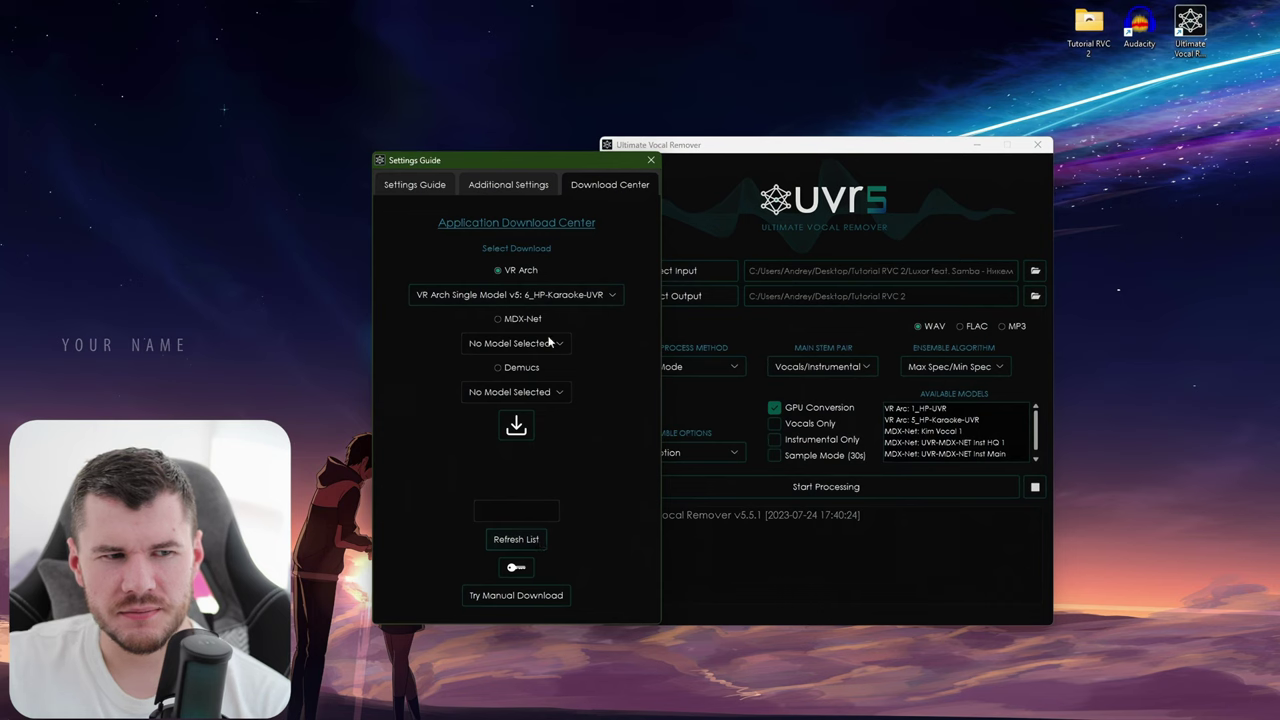
click(561, 295)
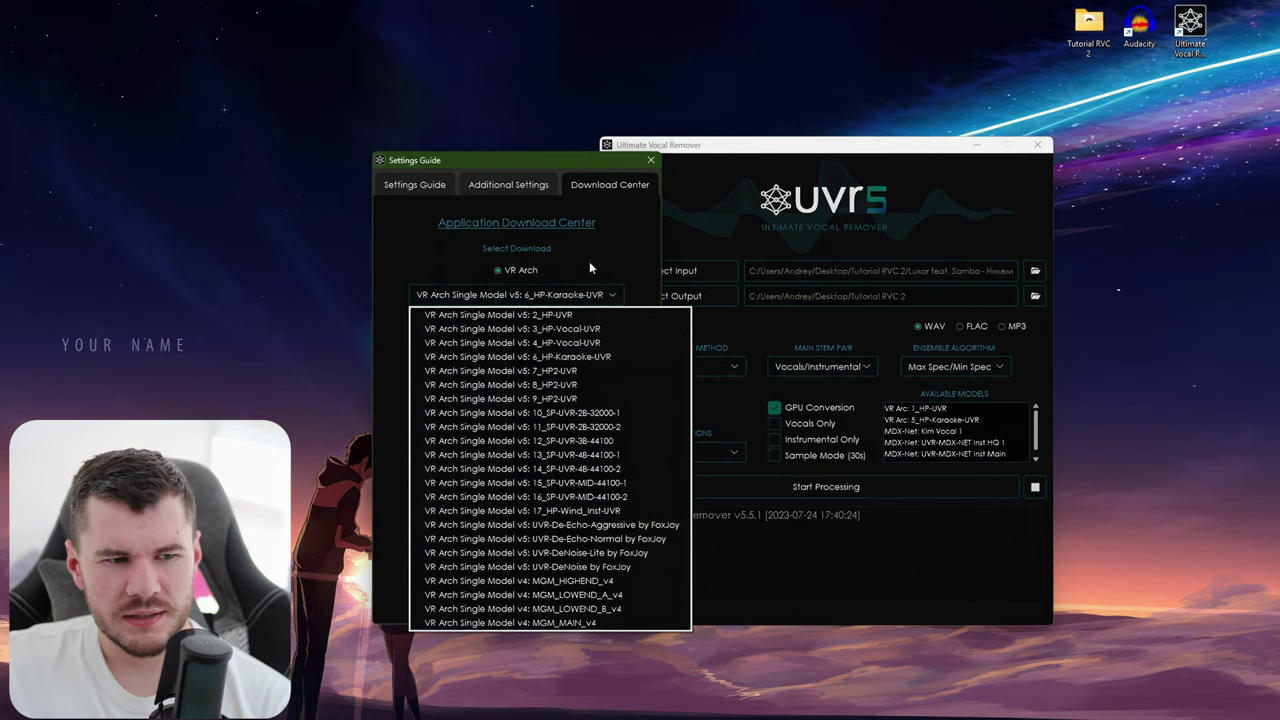
click(589, 266)
click(651, 160)
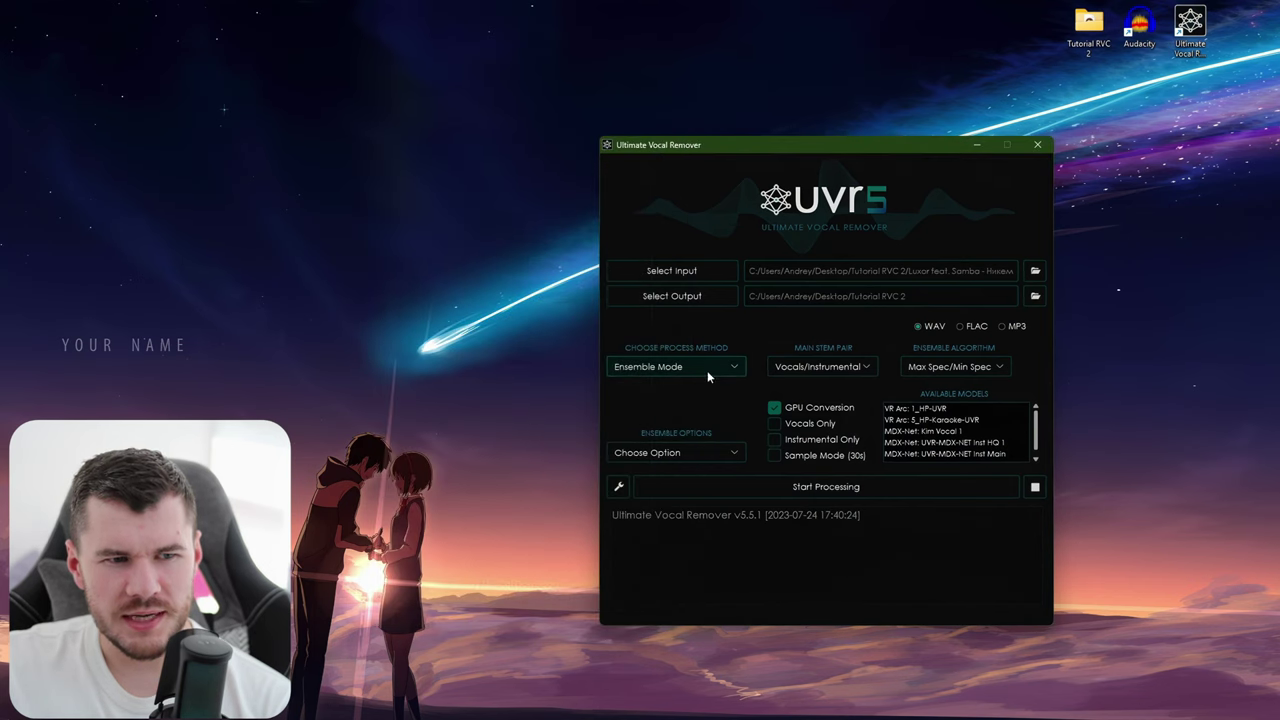
Step: Switch the process method to VR Architecture and choose the VR model UVR-DeEcho-DeReverb
click(707, 370)
click(679, 391)
drag(690, 151, 843, 142)
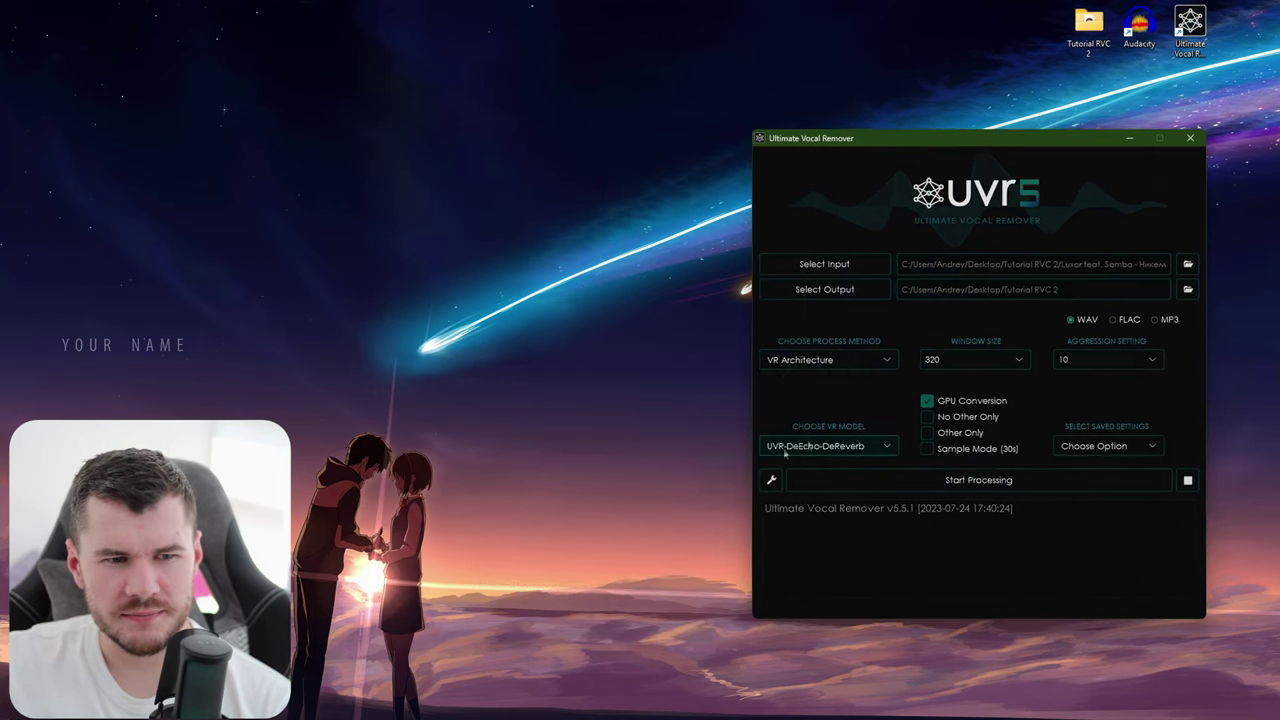
click(785, 450)
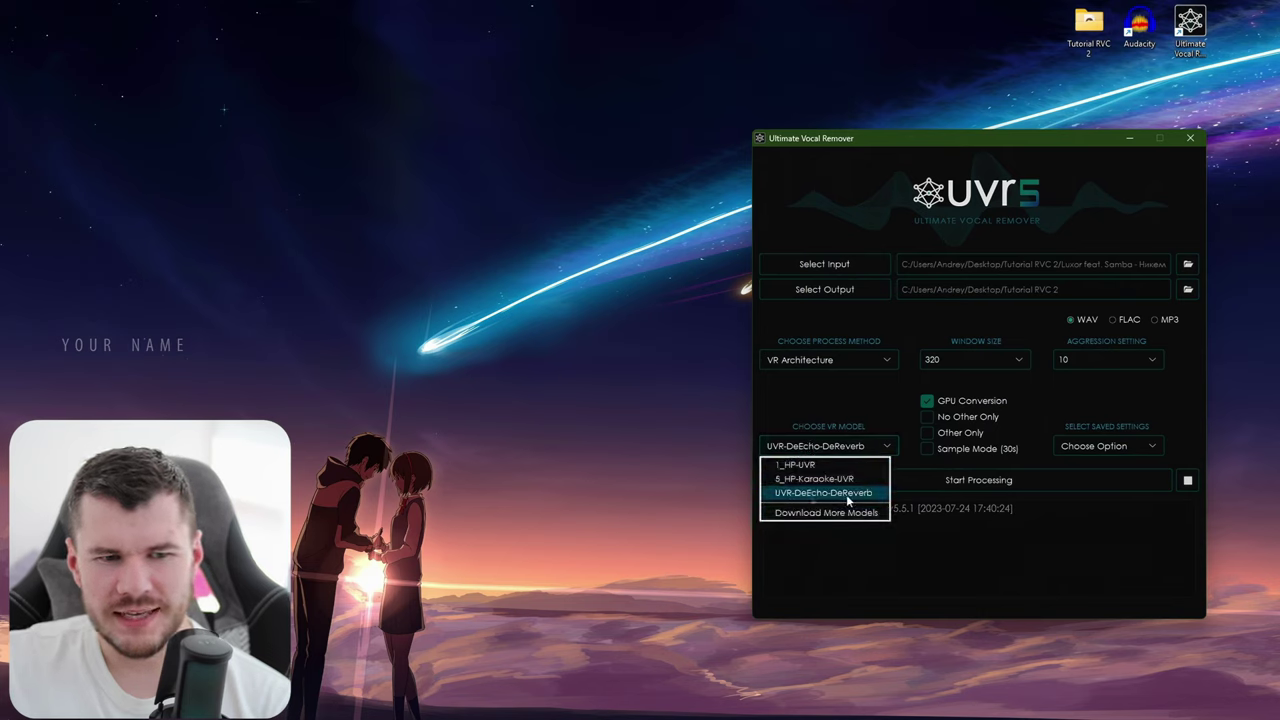
click(792, 395)
click(826, 446)
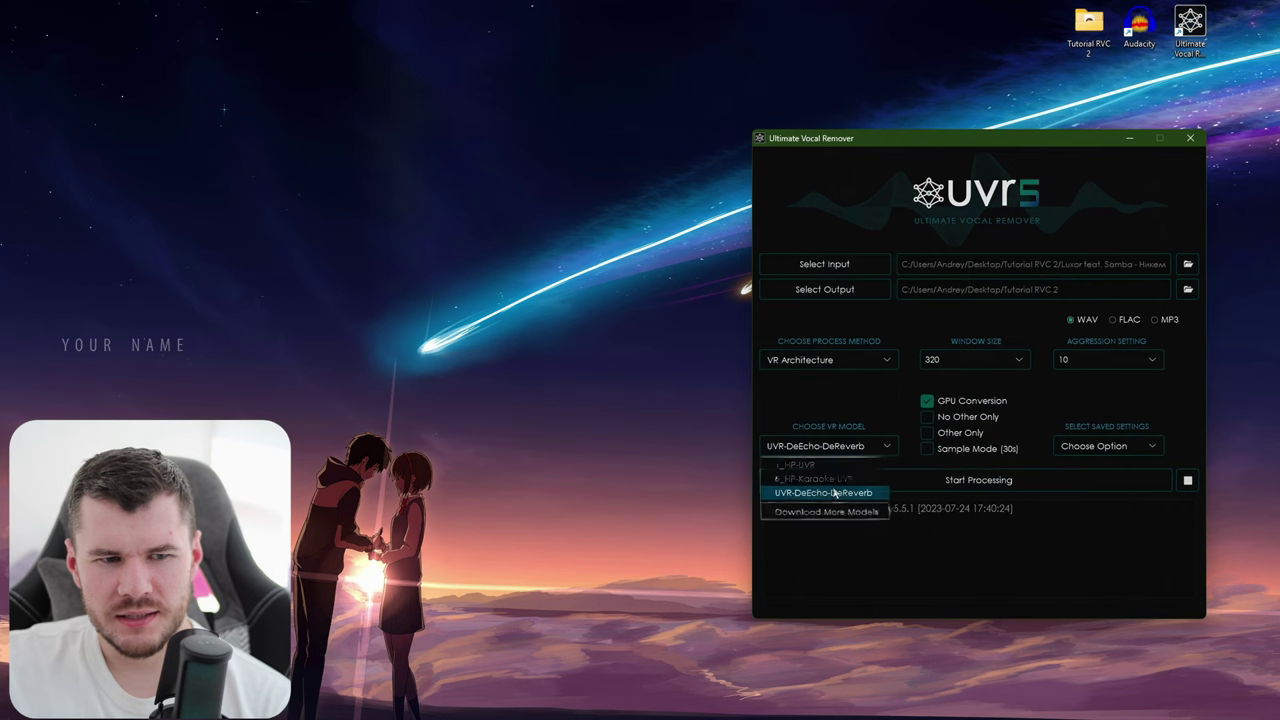
click(836, 493)
Step: Open the Download Center beside the main window and select the VR Arch v5 model UVR-DeNoise-Lite by FoxJoy
click(771, 480)
drag(956, 143, 551, 136)
click(666, 161)
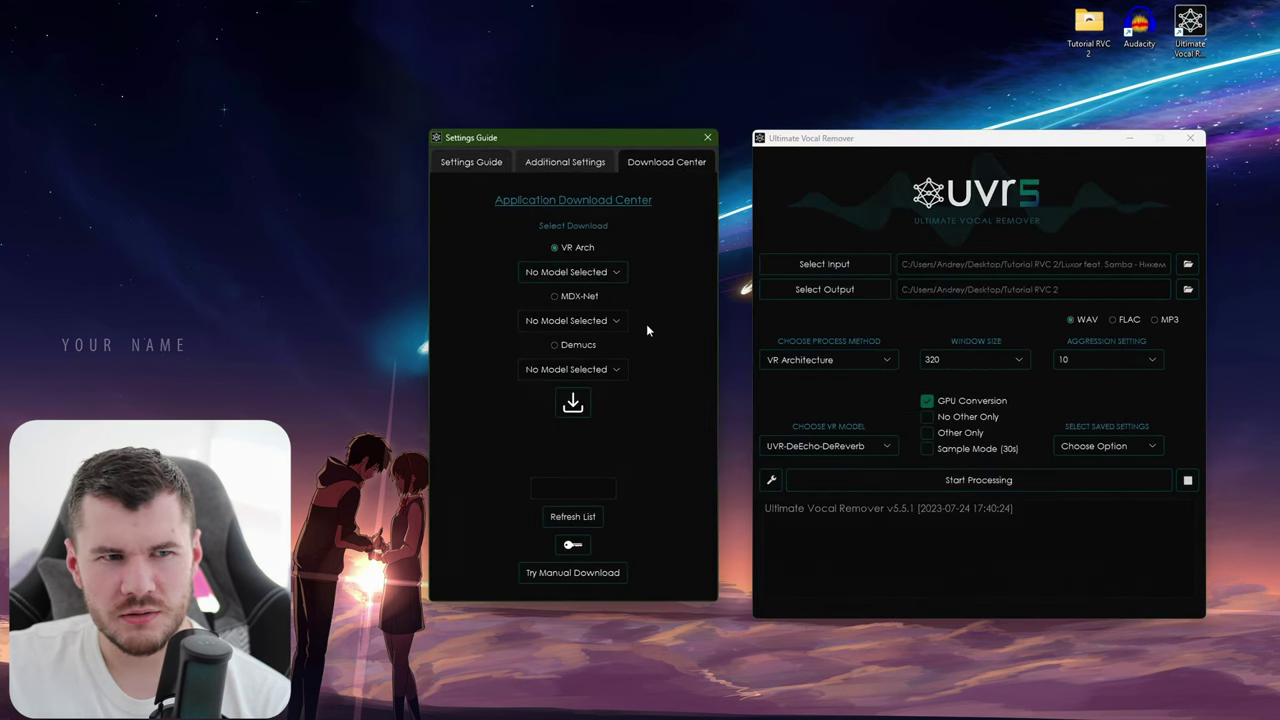
click(570, 272)
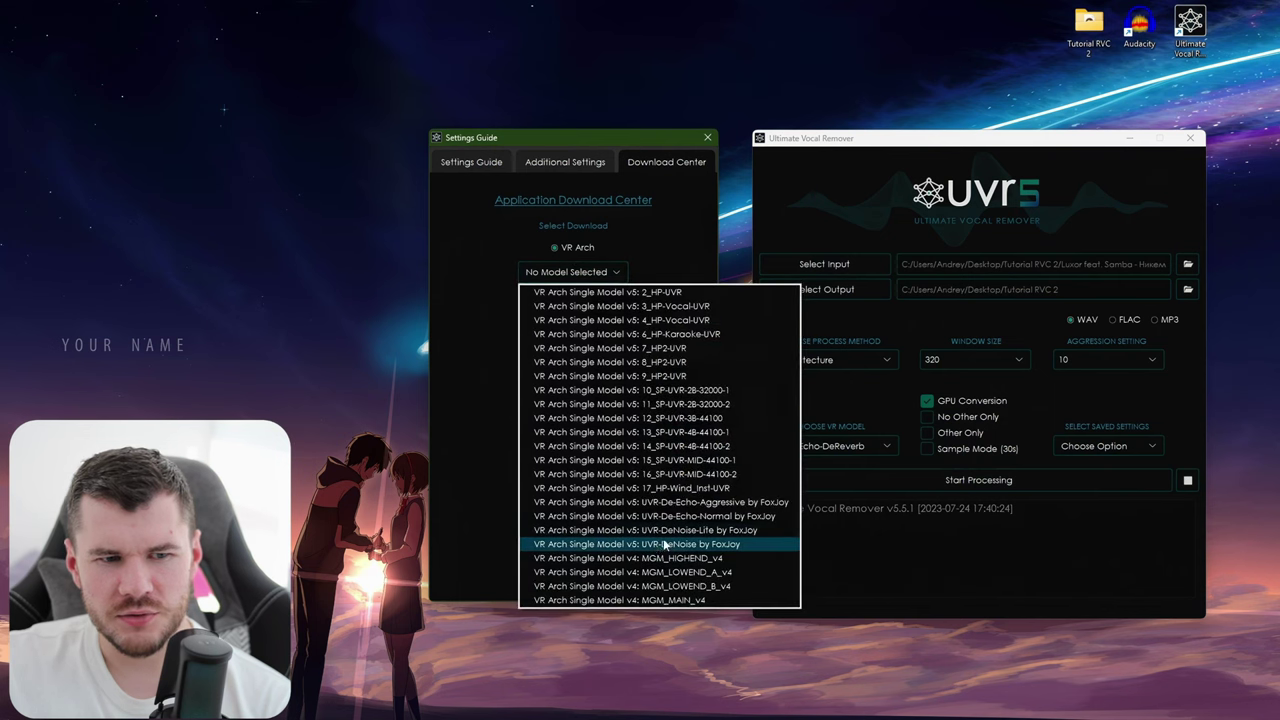
click(591, 149)
drag(591, 149, 516, 150)
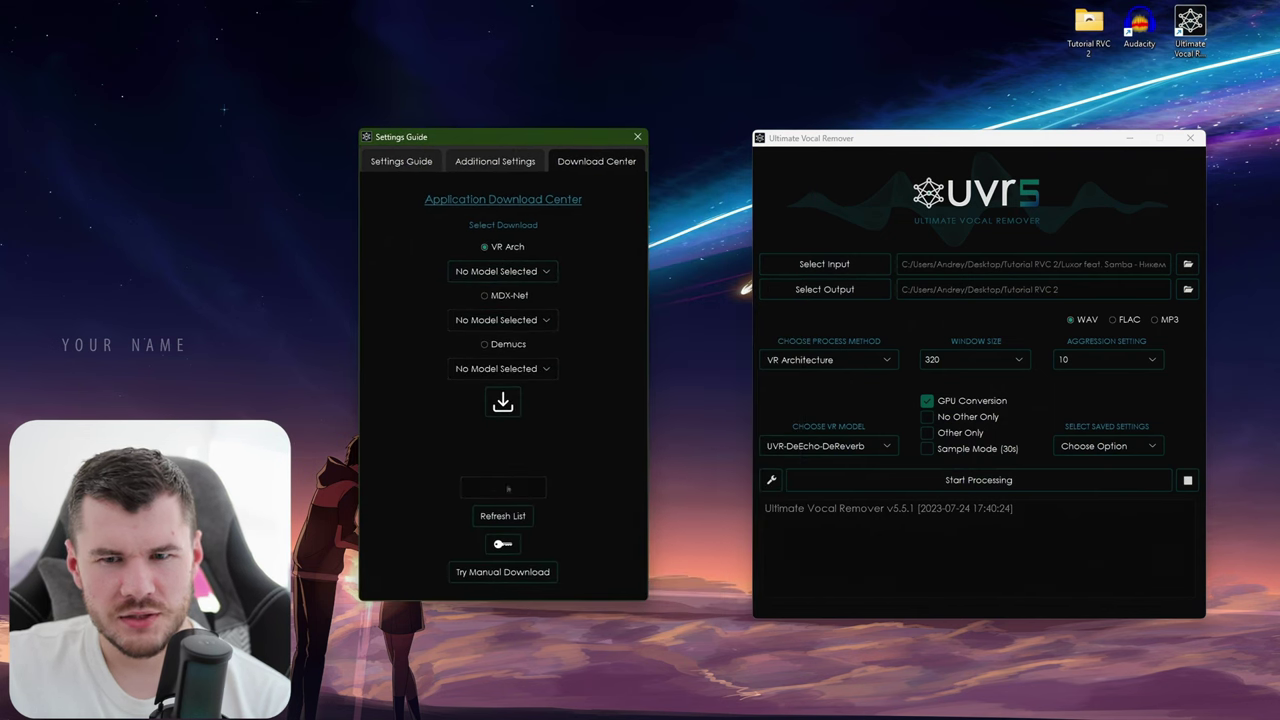
click(522, 271)
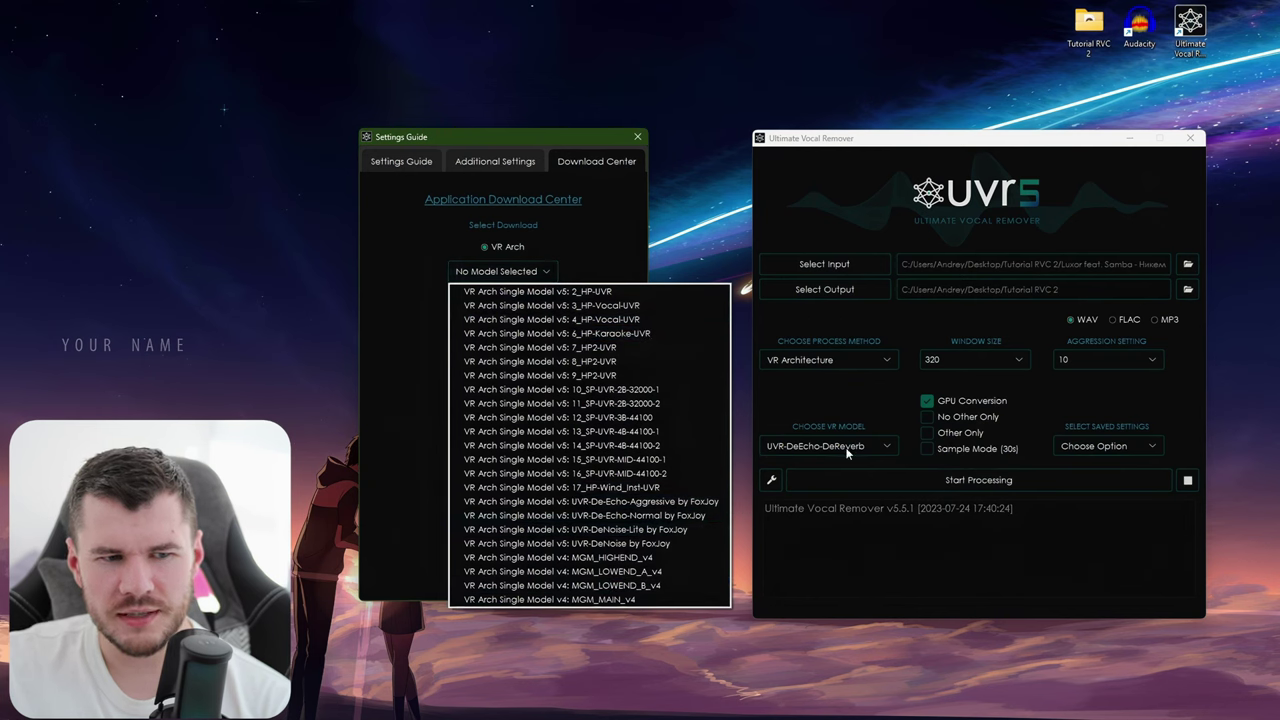
click(600, 529)
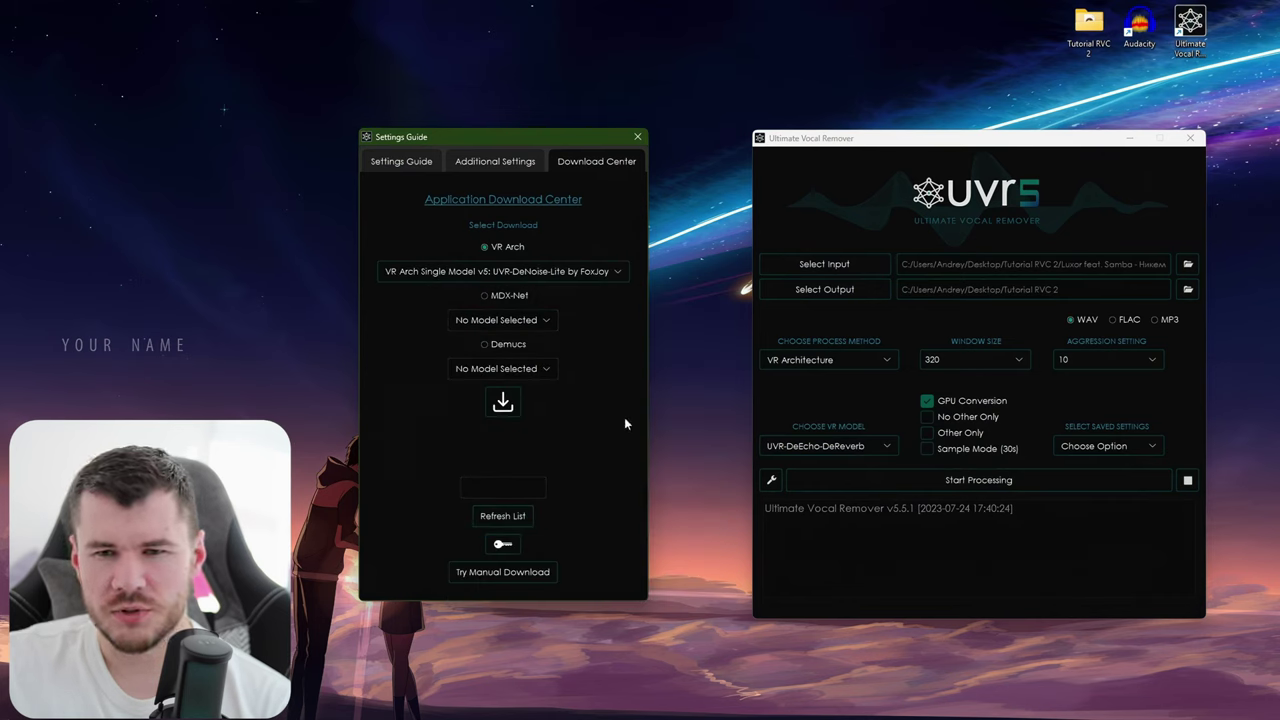
Step: Set the process method back to Ensemble Mode and choose MDX-Net as the model type in the Download Center
click(828, 360)
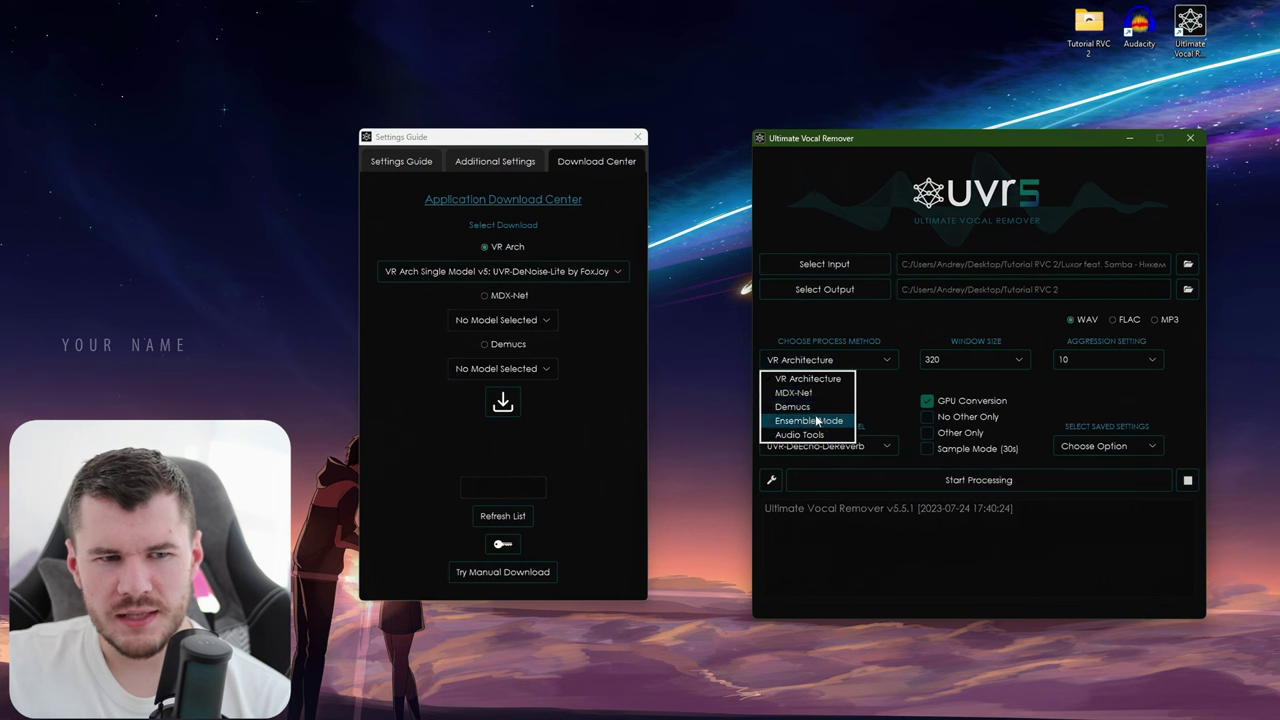
click(817, 421)
drag(549, 137, 654, 144)
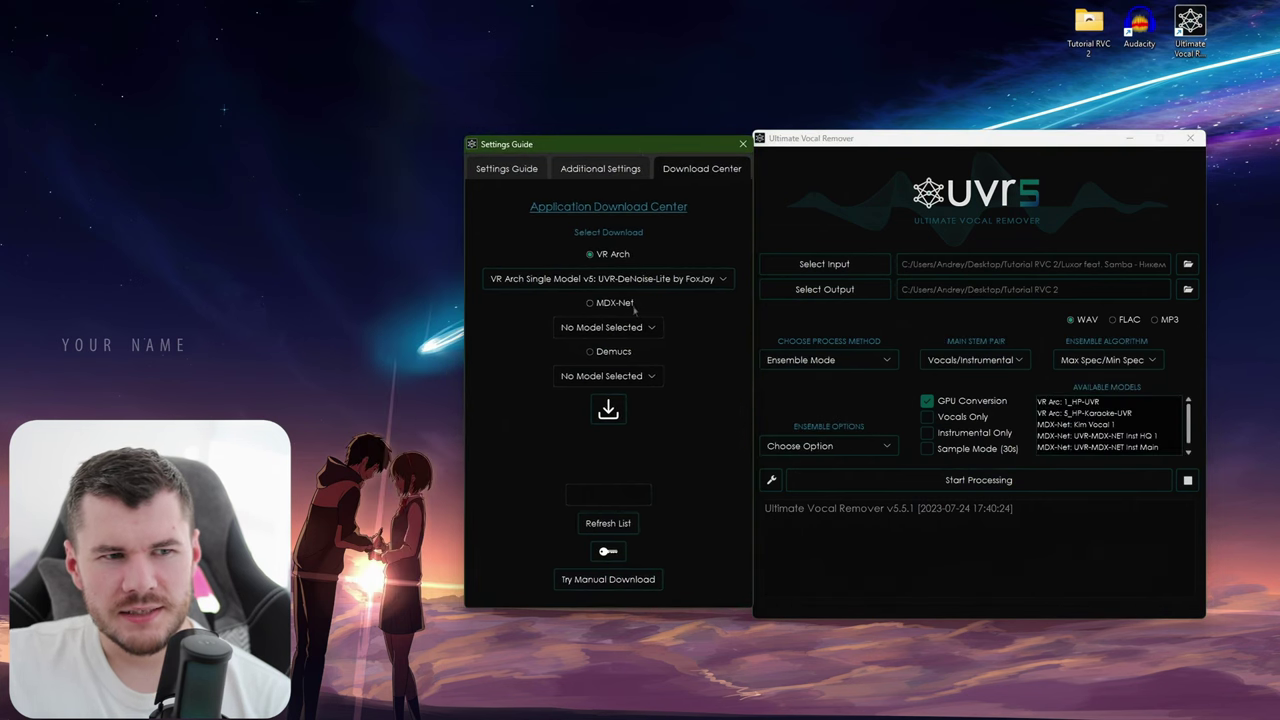
click(591, 303)
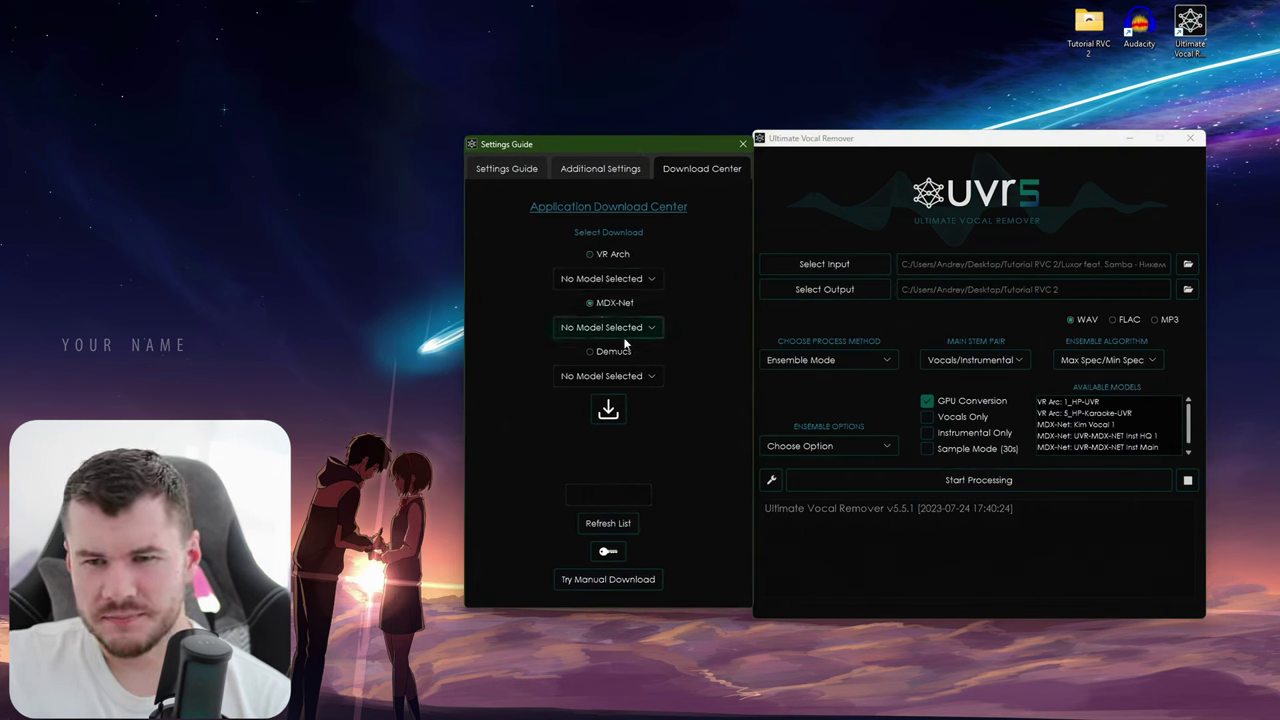
Step: Choose the MDX-Net model Kim Vocal 2 in the Download Center and compare the other downloadable MDX-Net models with the installed ones
click(650, 328)
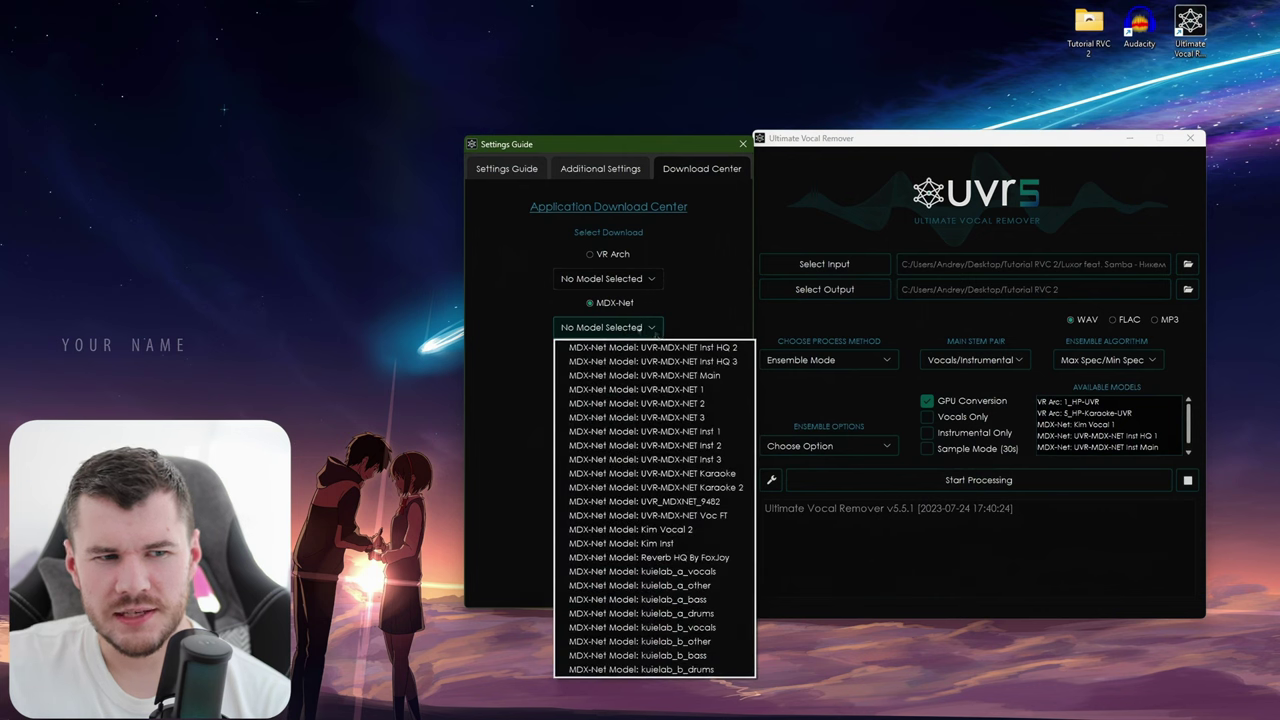
click(676, 532)
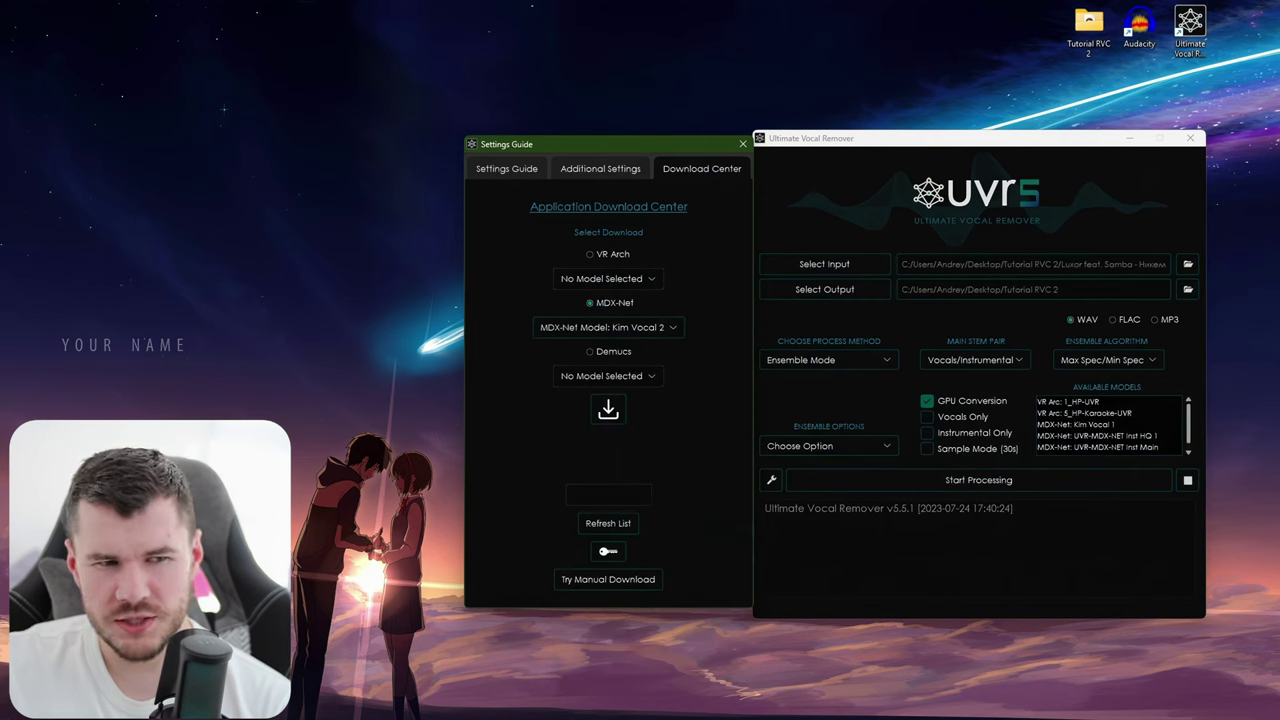
click(672, 328)
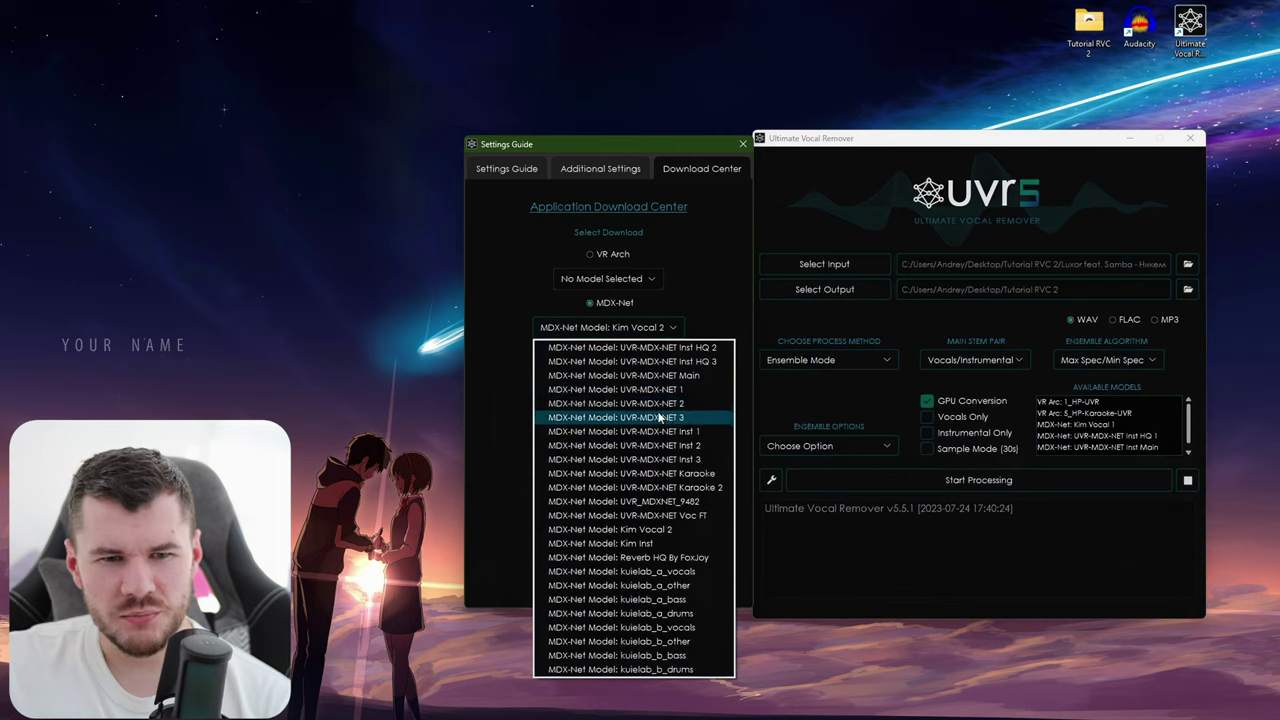
click(1188, 431)
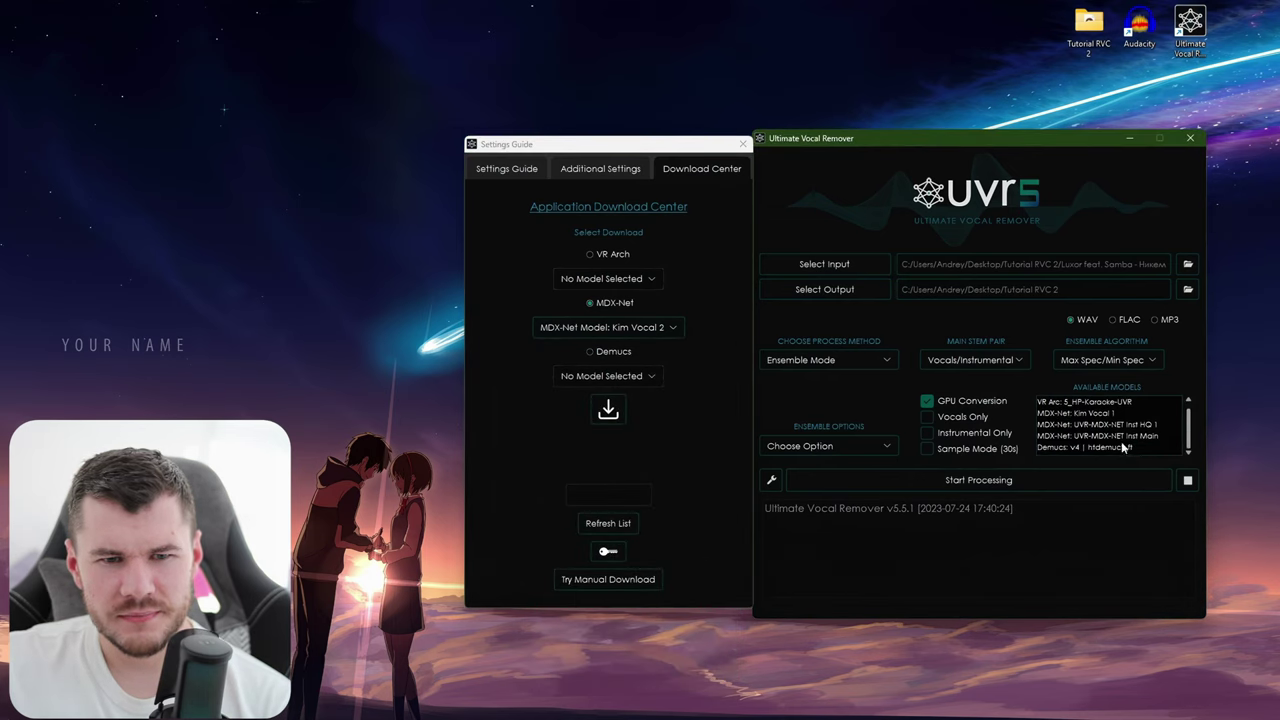
click(658, 334)
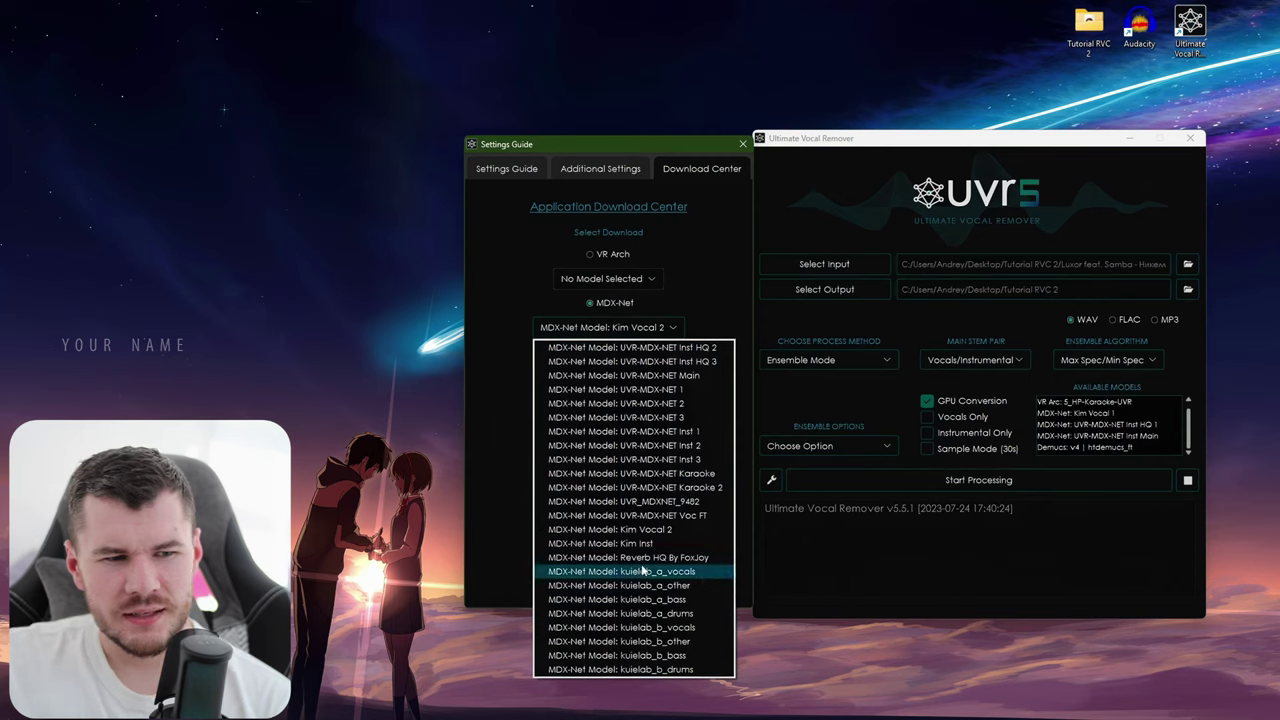
click(706, 320)
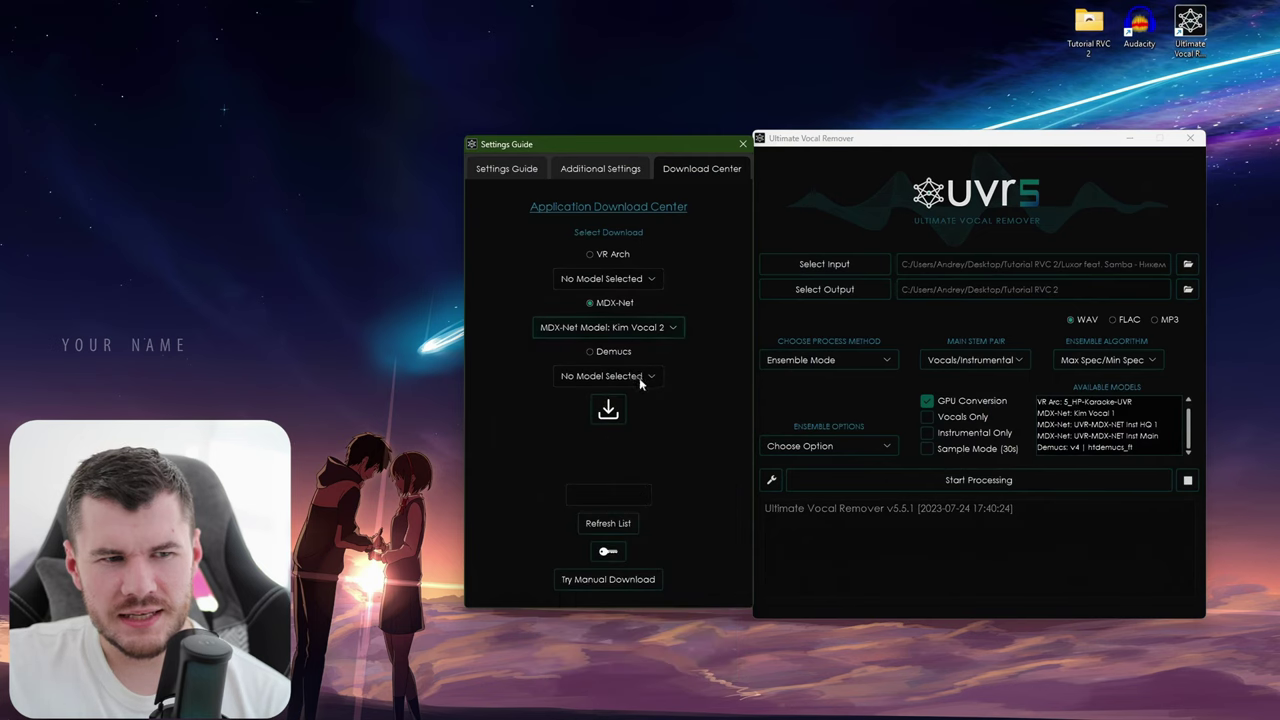
Step: Select the Demucs v4 model htdemucs in the Download Center, and close the settings and the main window
click(594, 352)
click(606, 376)
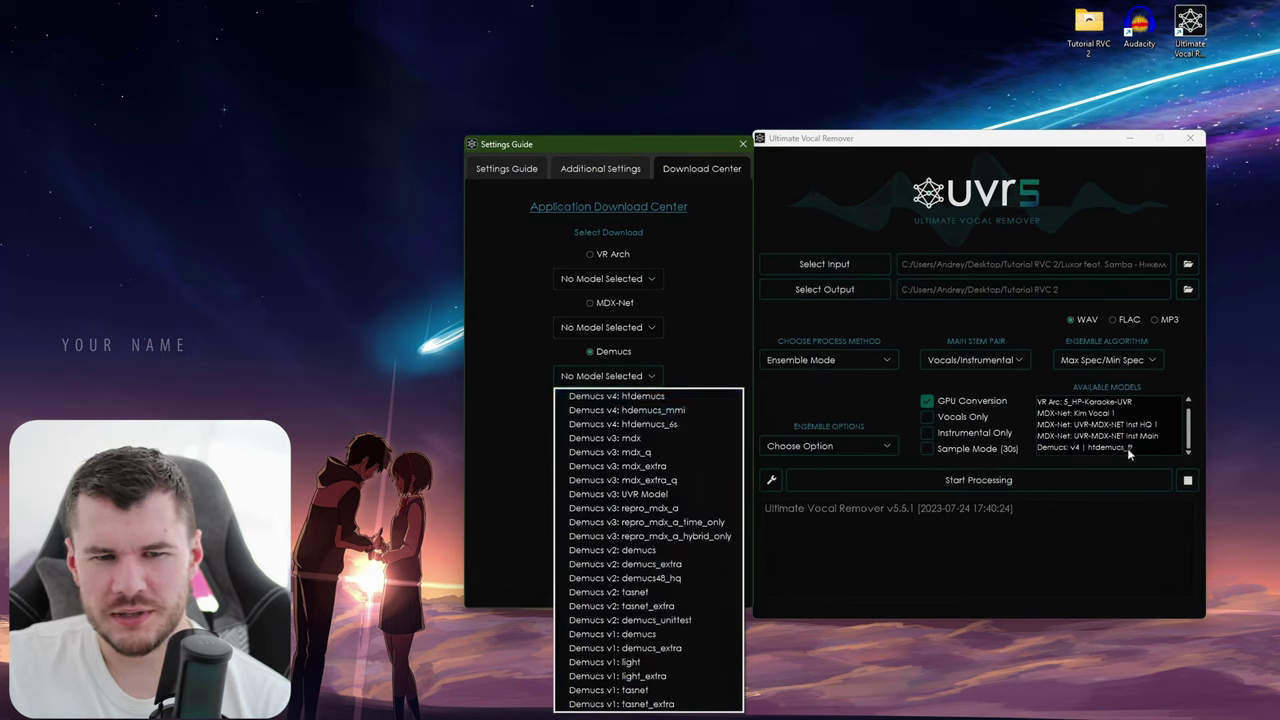
click(620, 396)
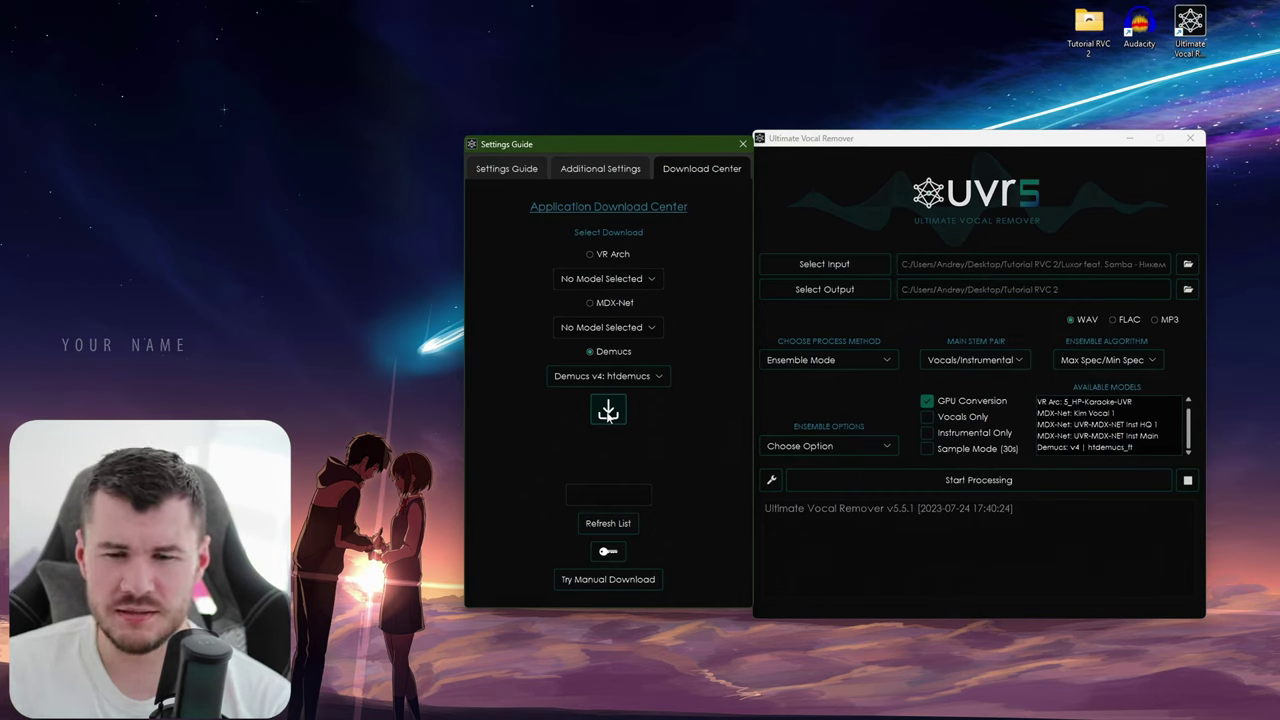
click(742, 144)
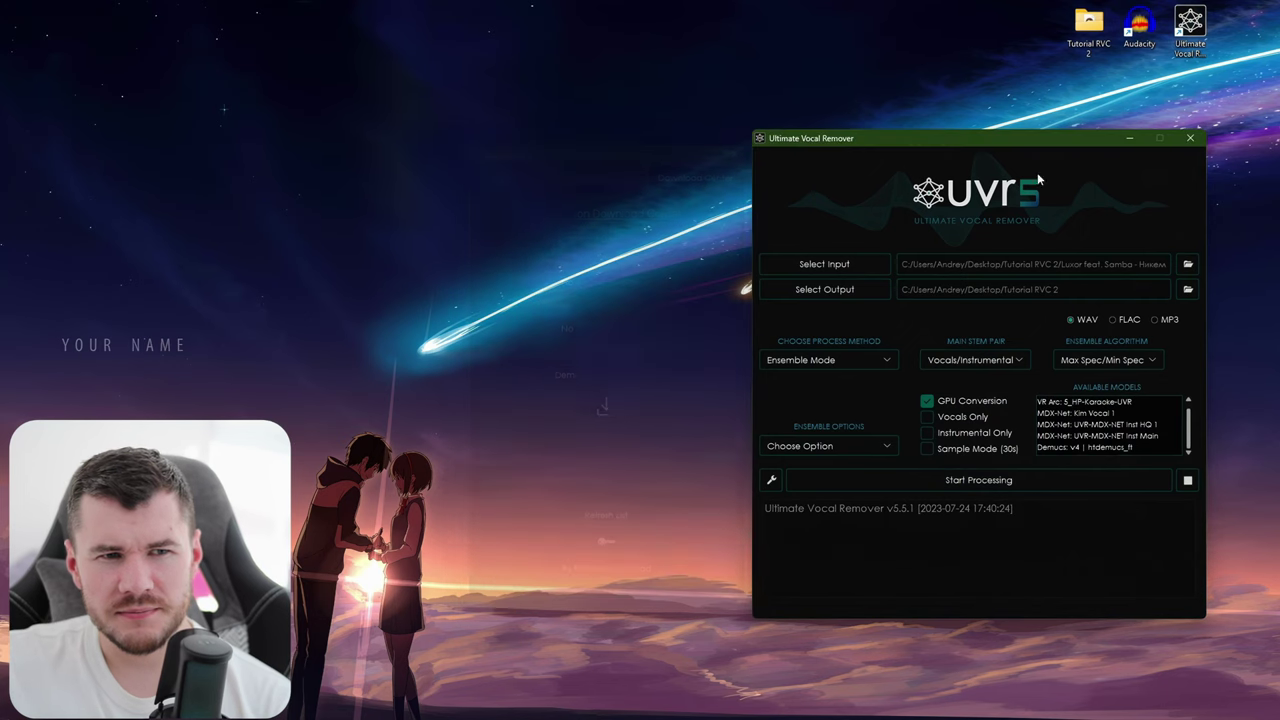
click(1189, 138)
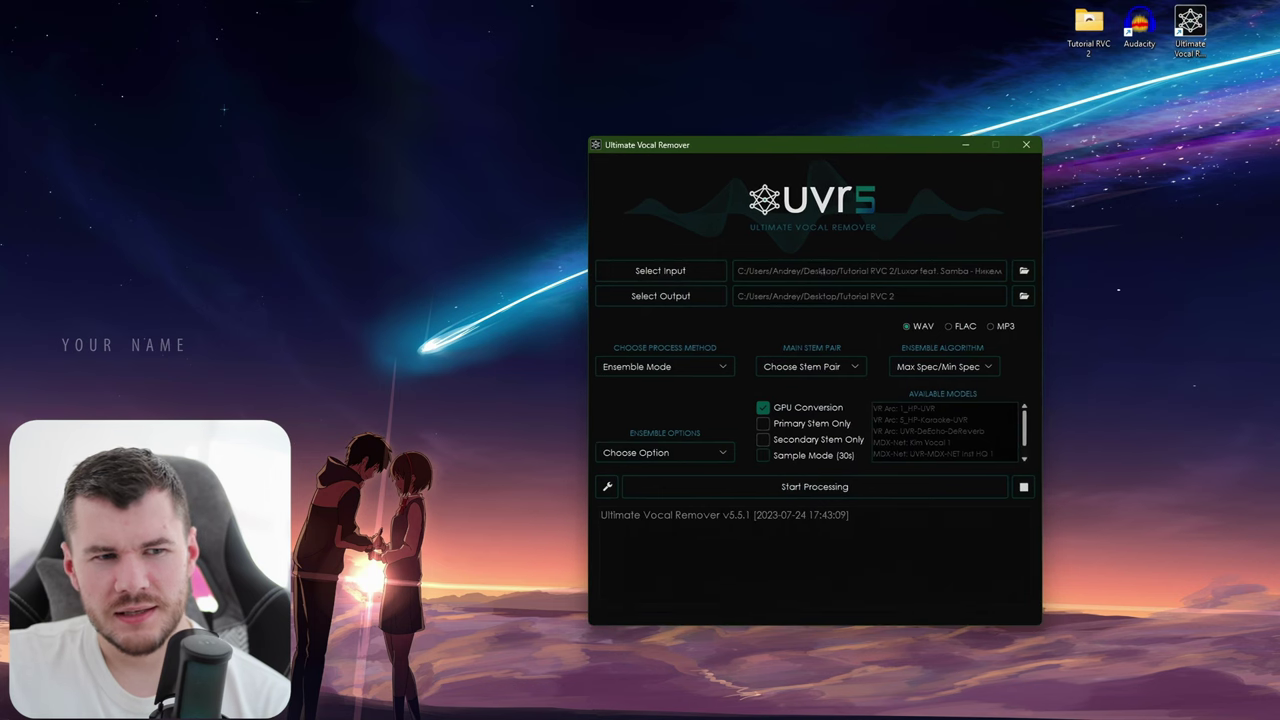
Step: Keep Ensemble Mode as the process method, load the saved ensemble V2 and add MDX-Net: Kim Vocal 1 to its models
click(726, 366)
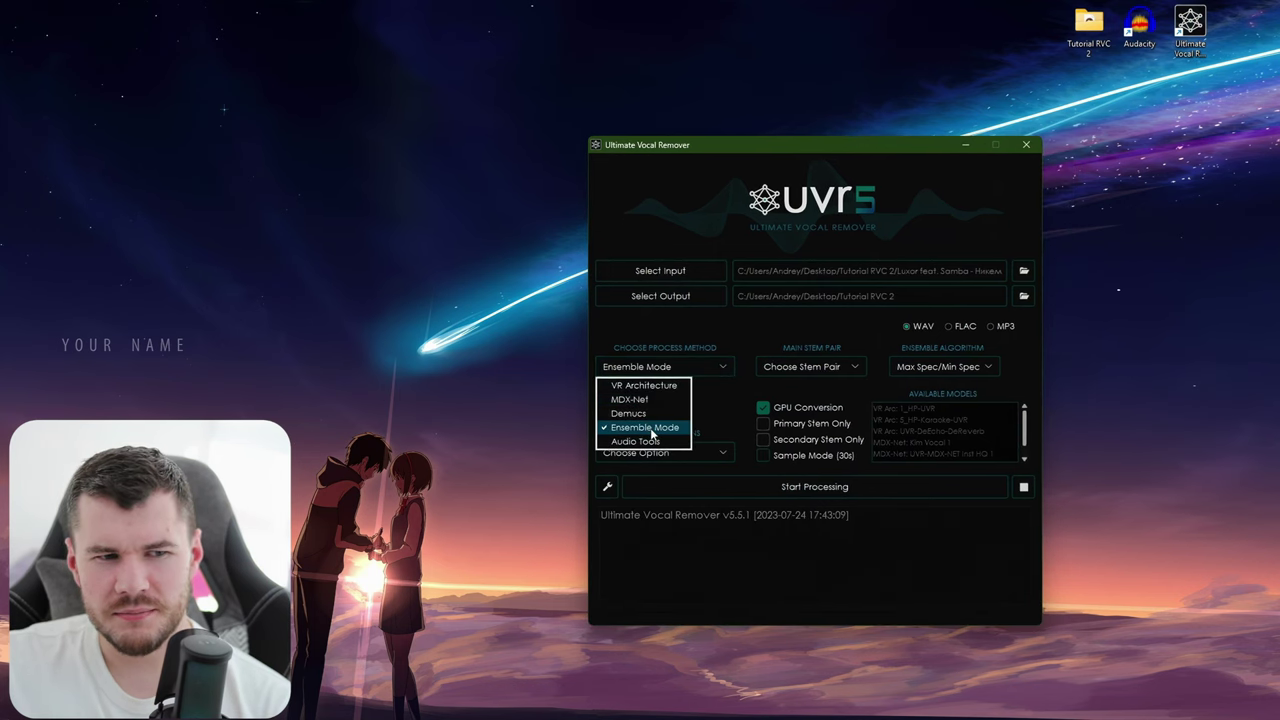
click(651, 430)
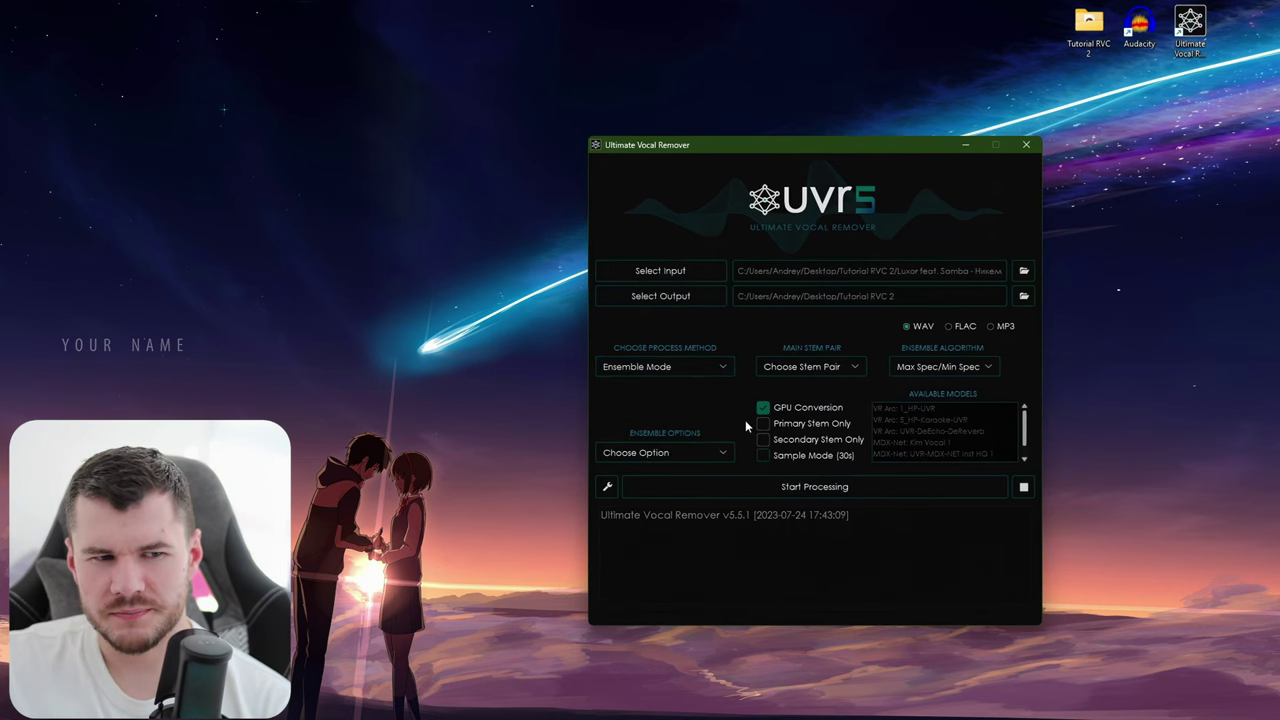
click(704, 454)
click(647, 500)
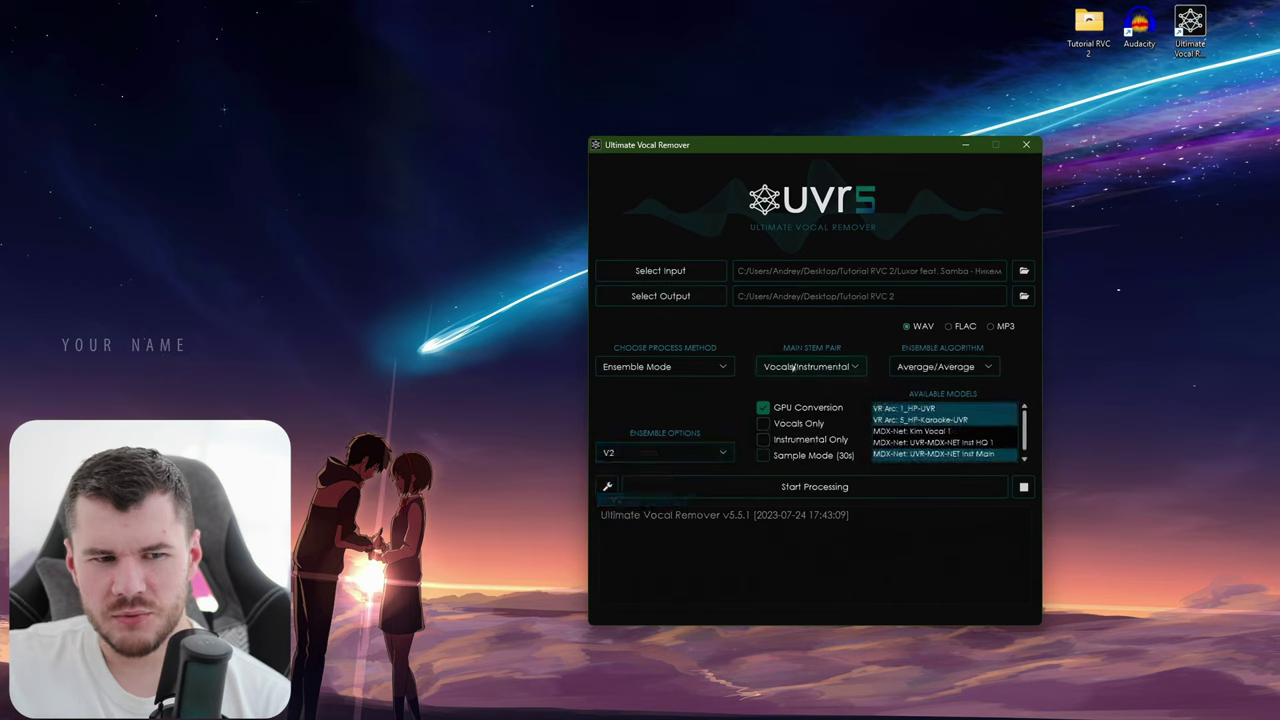
scroll(975, 443, down, 1)
scroll(990, 443, up, 1)
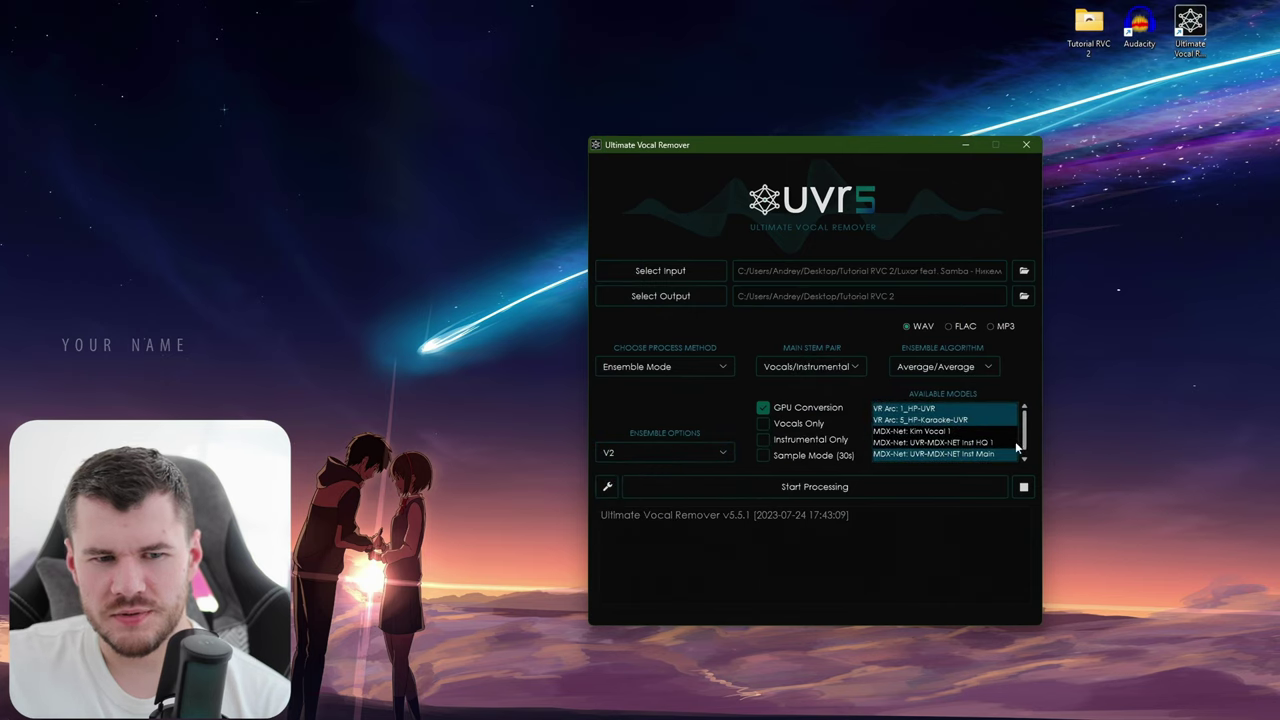
click(947, 432)
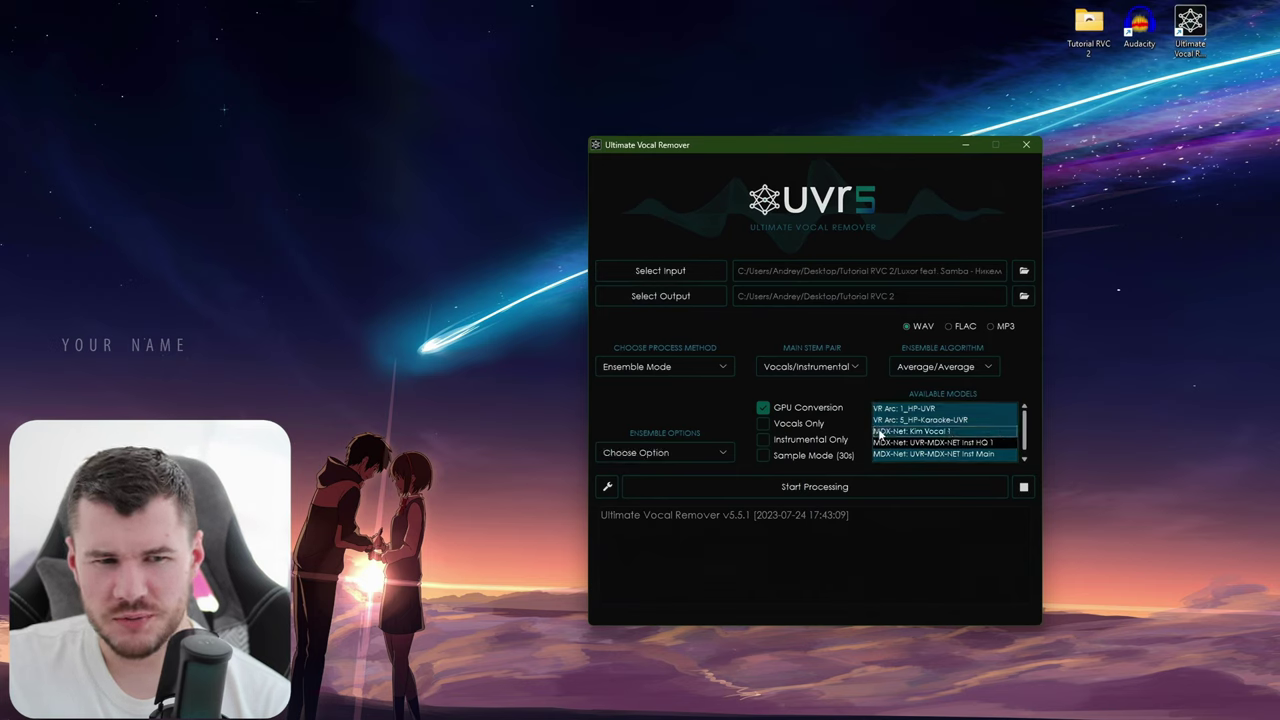
Step: Set the main stem pair to Vocals/Instrumental and the ensemble algorithm to Average/Average, with GPU Conversion enabled
click(789, 367)
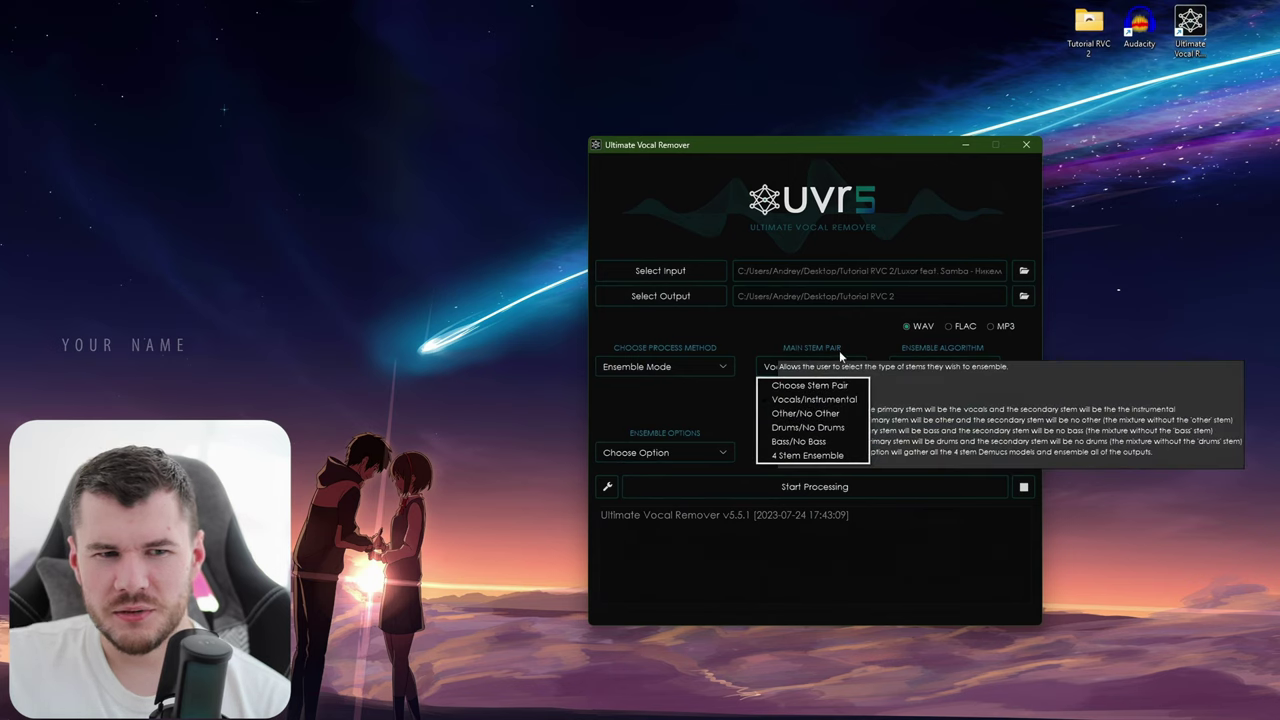
click(814, 399)
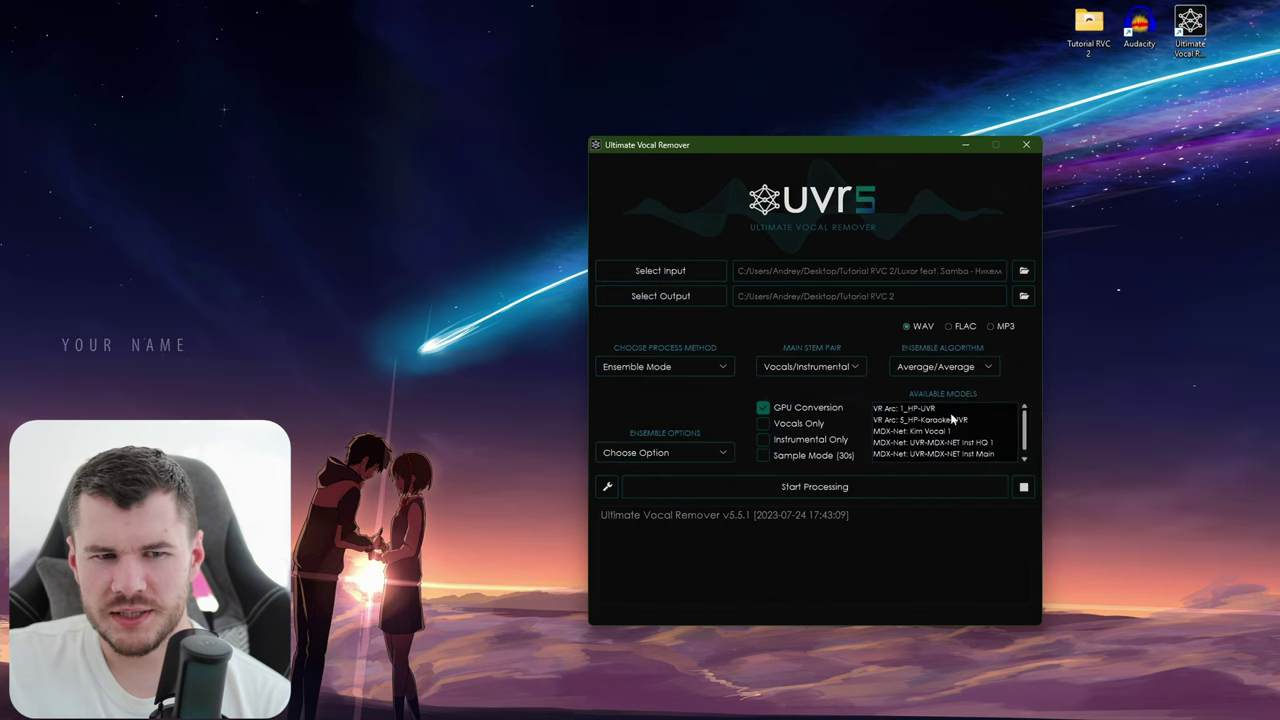
click(971, 368)
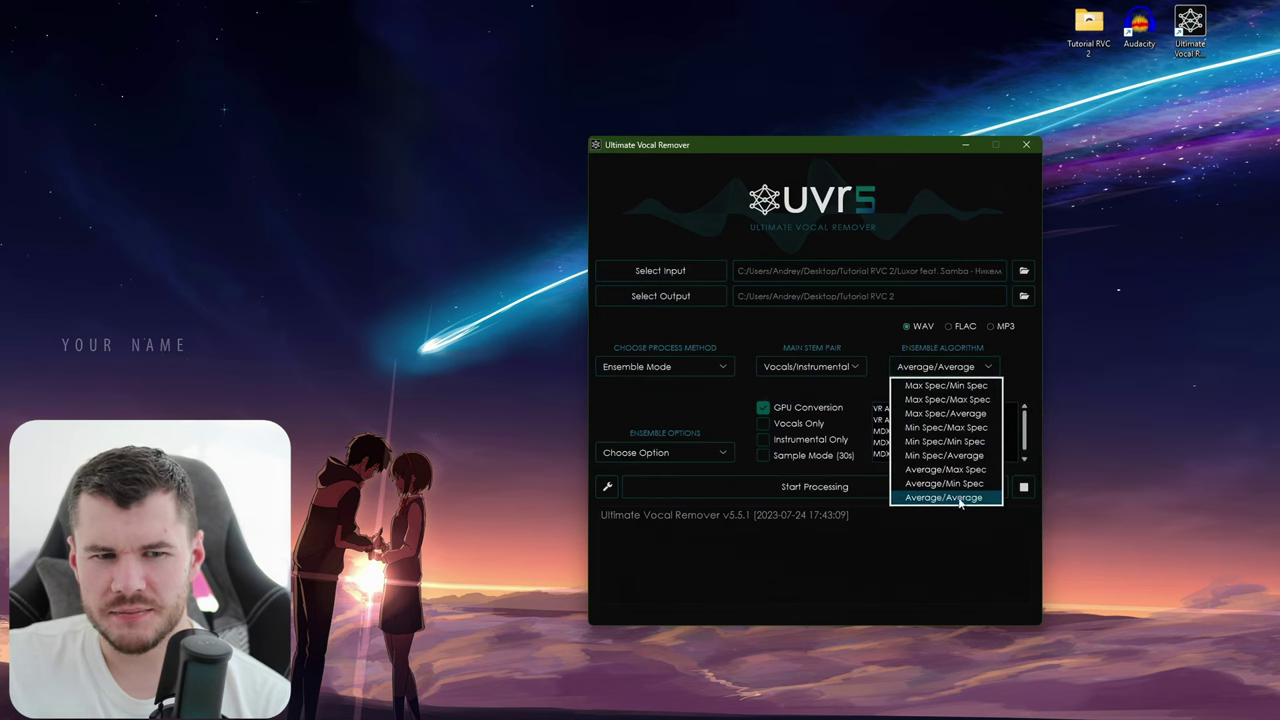
click(958, 498)
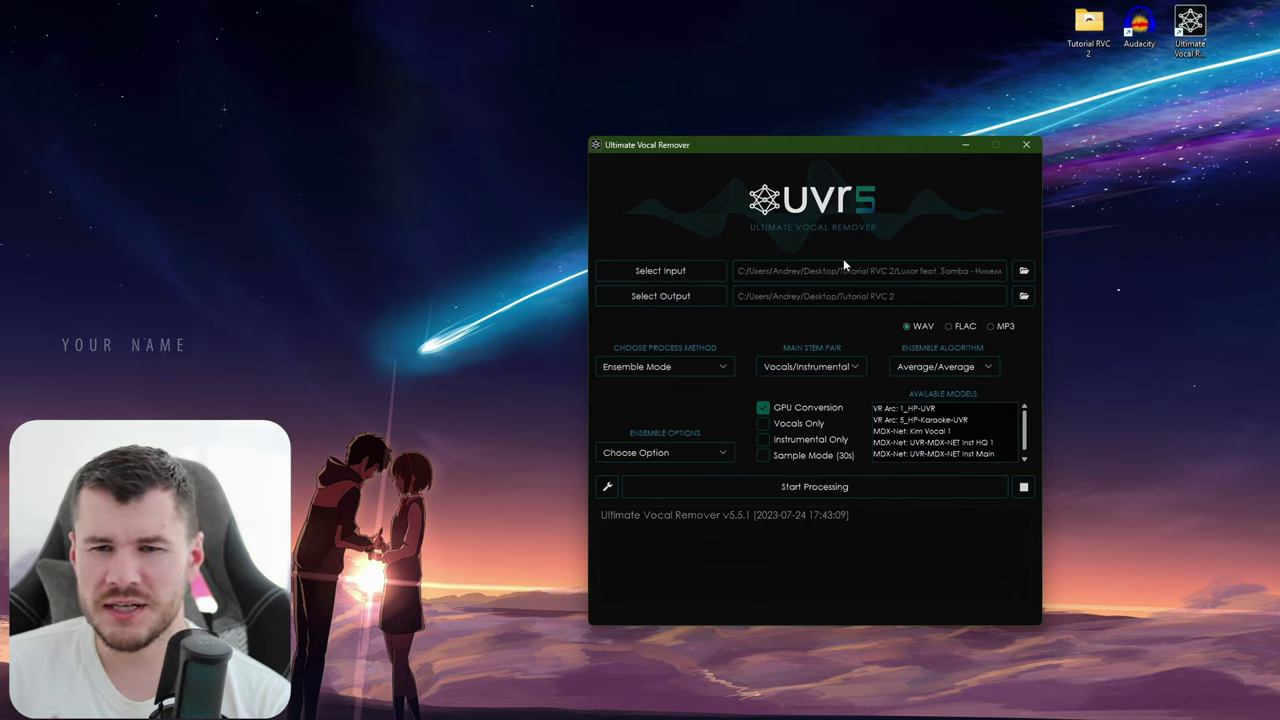
click(763, 408)
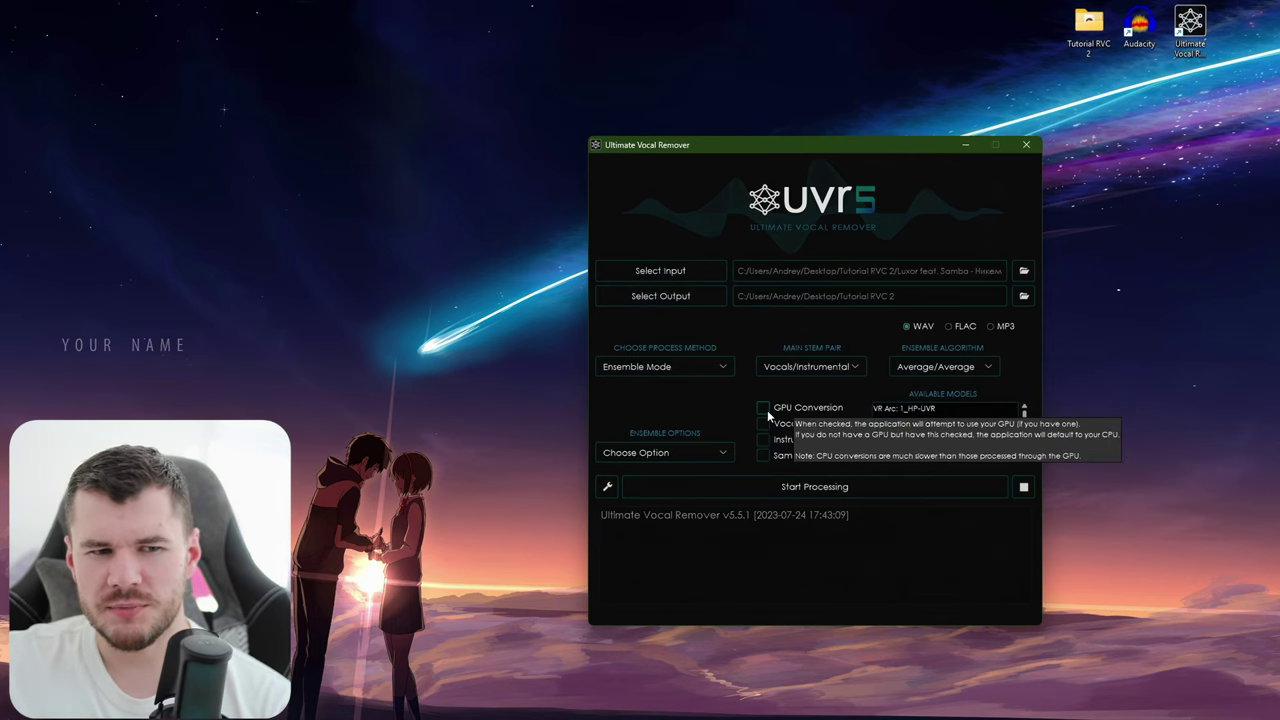
click(768, 410)
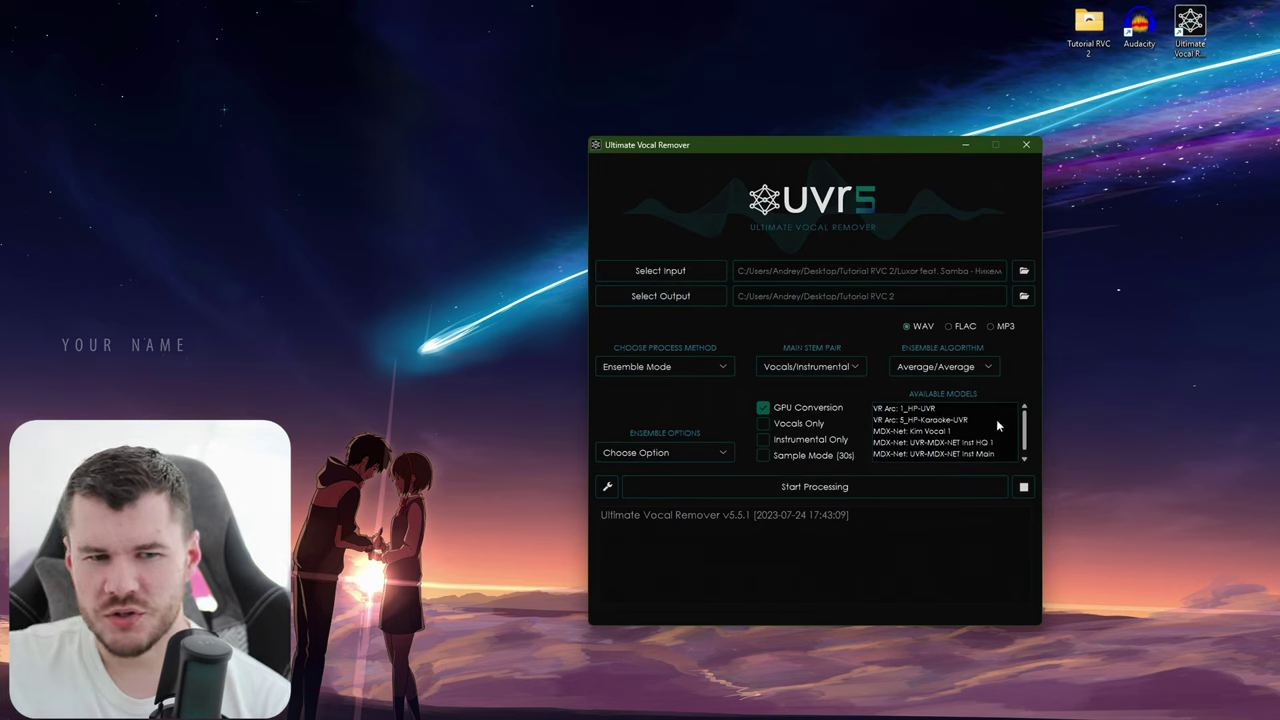
Step: Select the ensemble models 1_HP-UVR, 5_HP-Karaoke-UVR, Kim Vocal 1, UVR-MDX-NET Inst Main and Demucs v4 htdemucs_ft
click(921, 413)
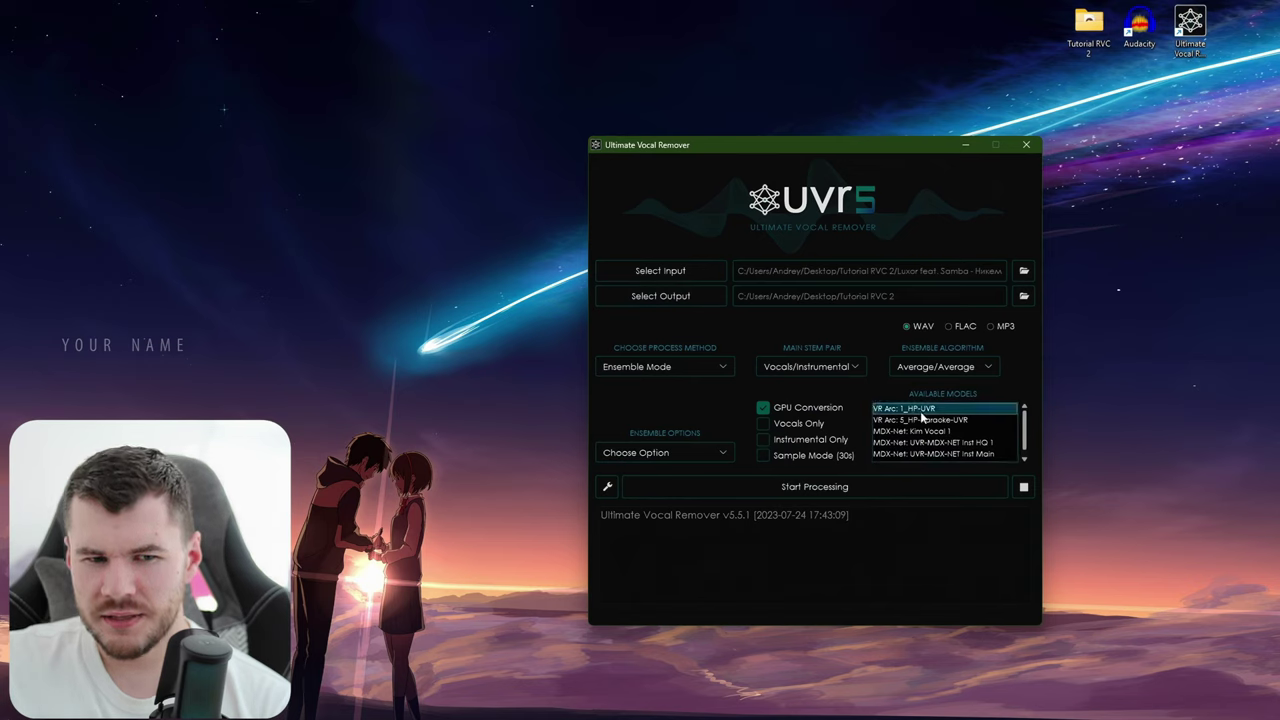
click(940, 421)
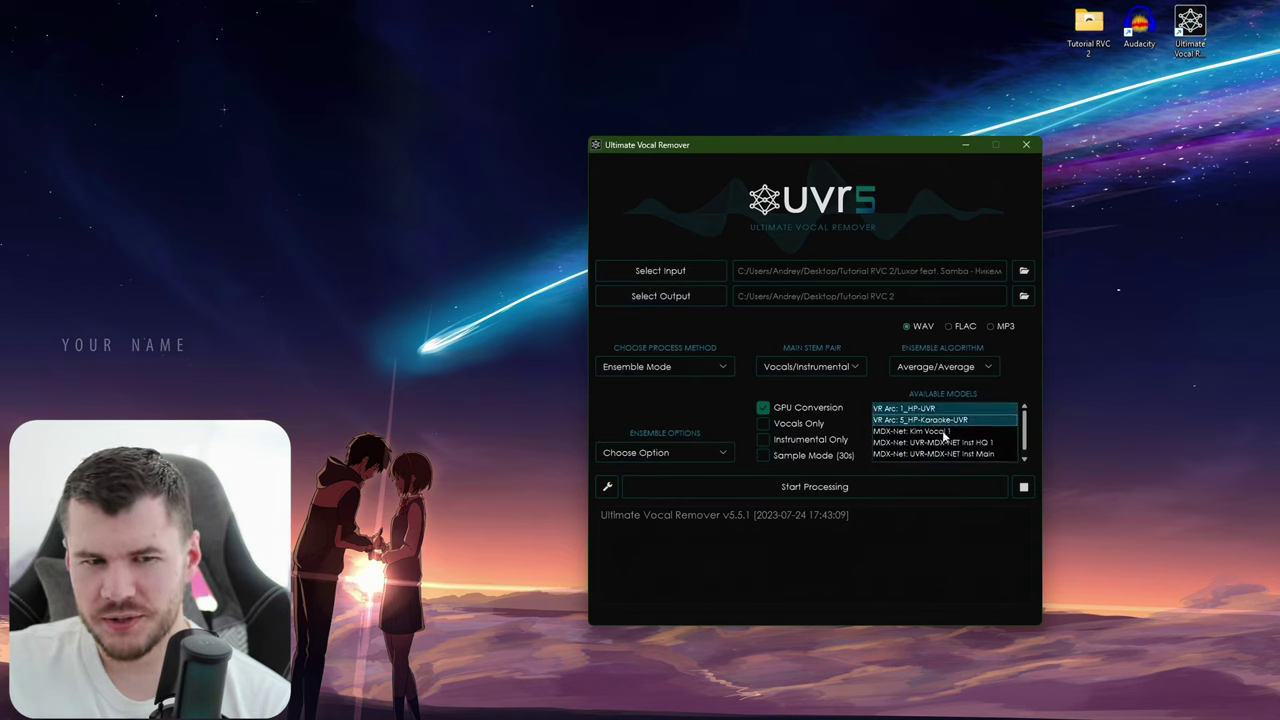
click(943, 431)
scroll(981, 450, down, 1)
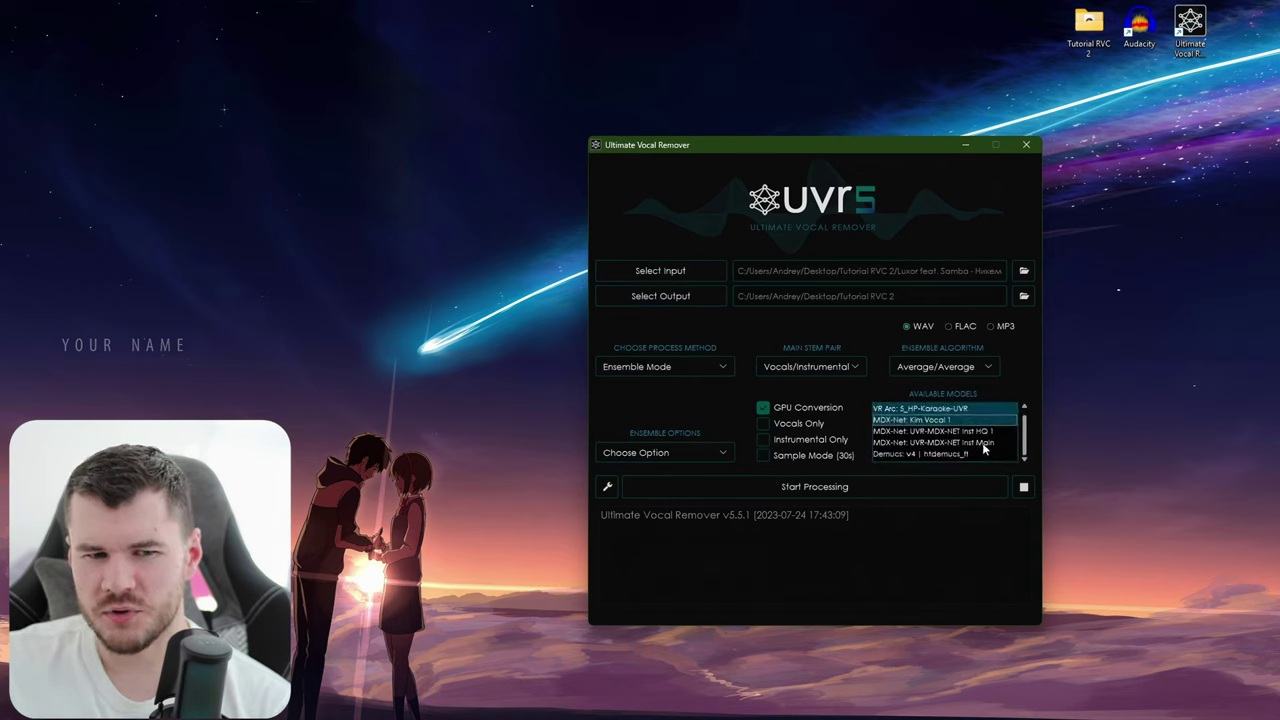
click(981, 443)
click(975, 454)
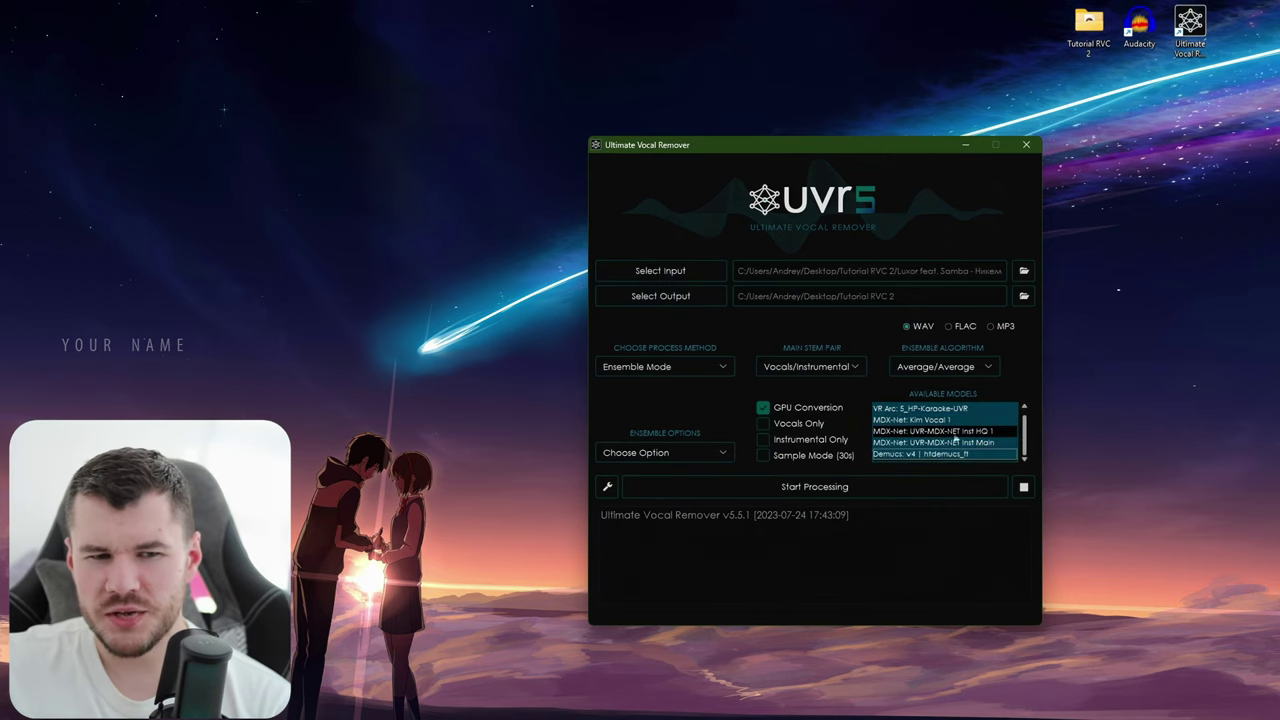
scroll(958, 438, up, 1)
scroll(966, 428, down, 1)
scroll(955, 421, up, 1)
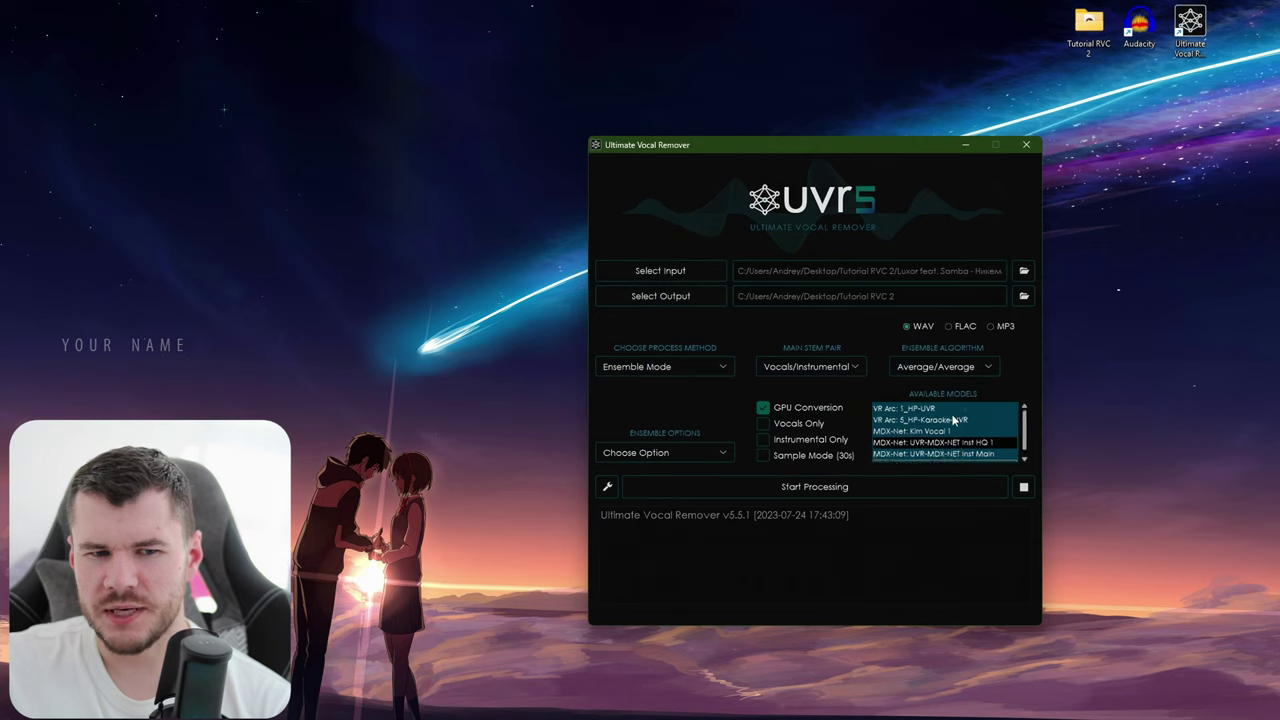
scroll(957, 421, down, 1)
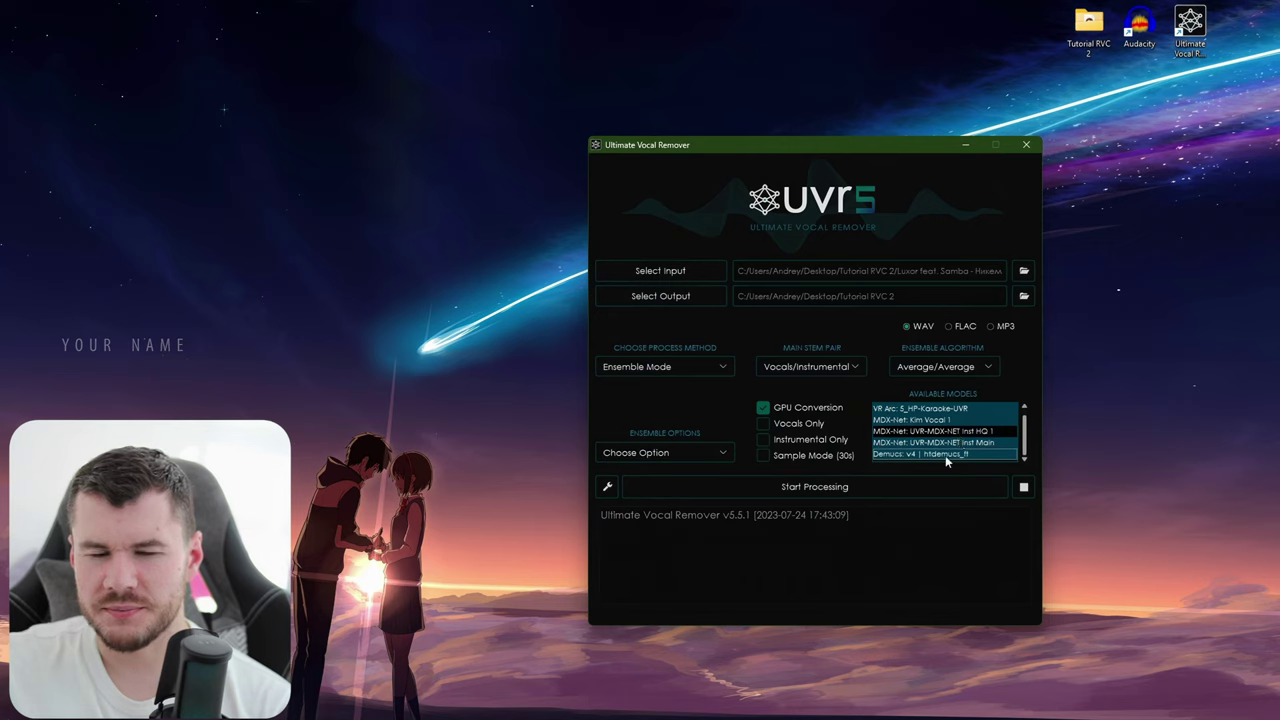
scroll(940, 448, up, 1)
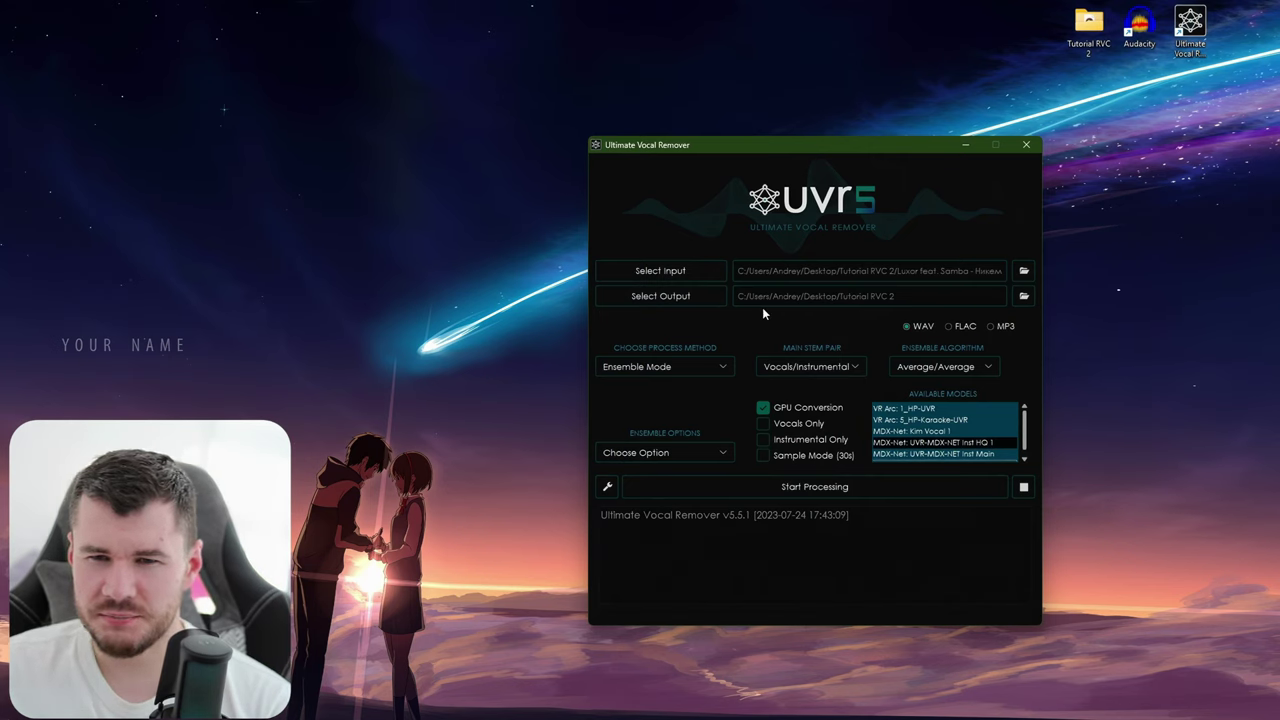
Step: Supply Luxor feat. Samba - Никем.mp3 from the desktop folder Tutorial RVC 2 as the input file, and close the folder
double_click(1072, 48)
drag(638, 121, 730, 169)
drag(797, 144, 966, 134)
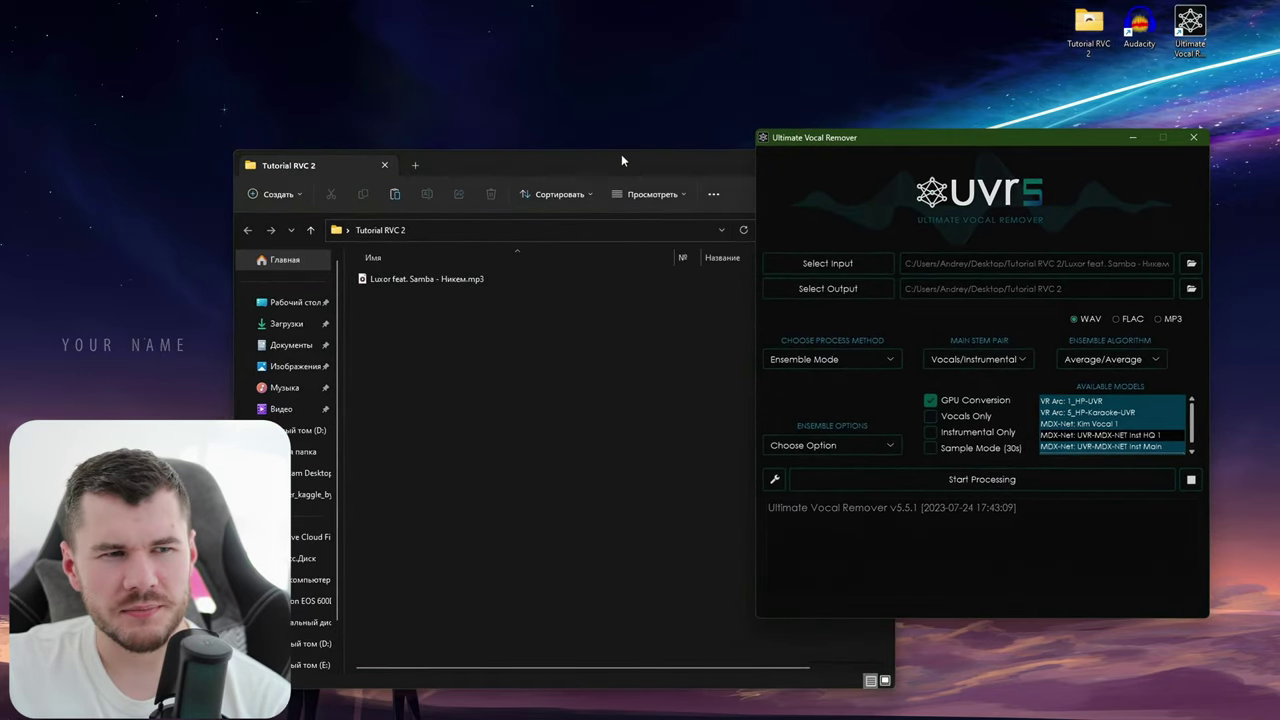
drag(621, 154, 603, 132)
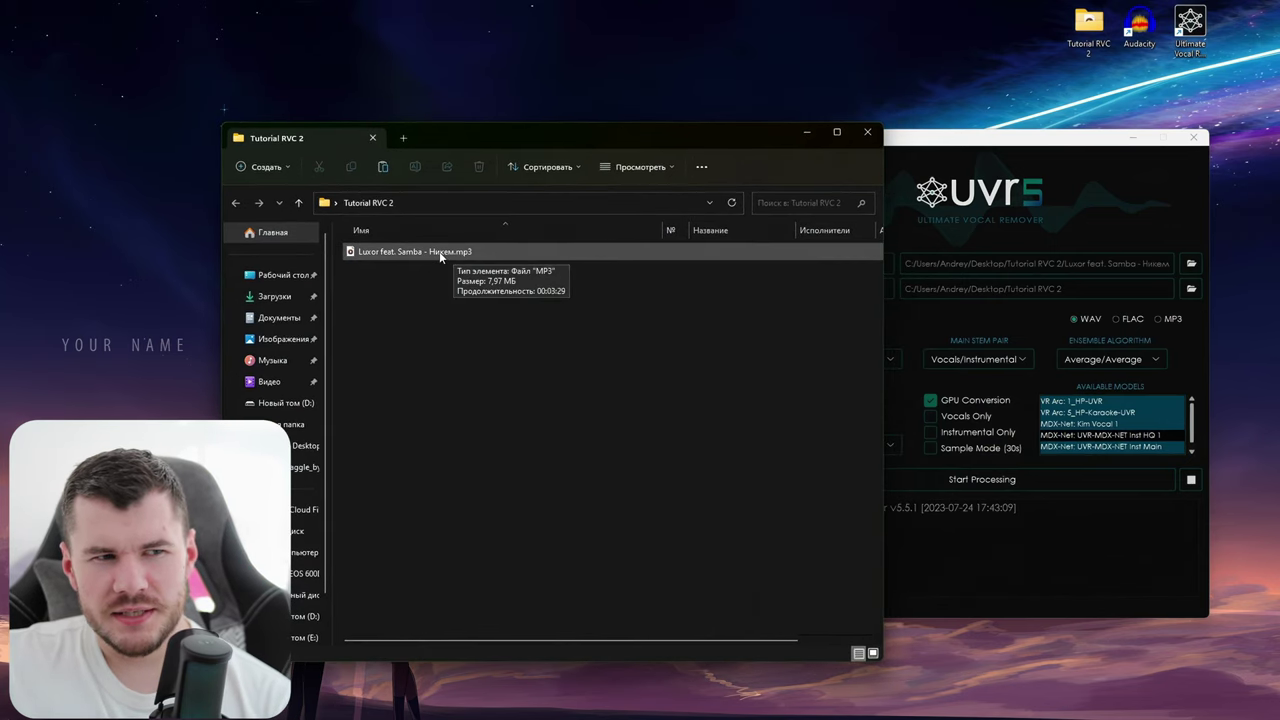
drag(440, 256, 1050, 263)
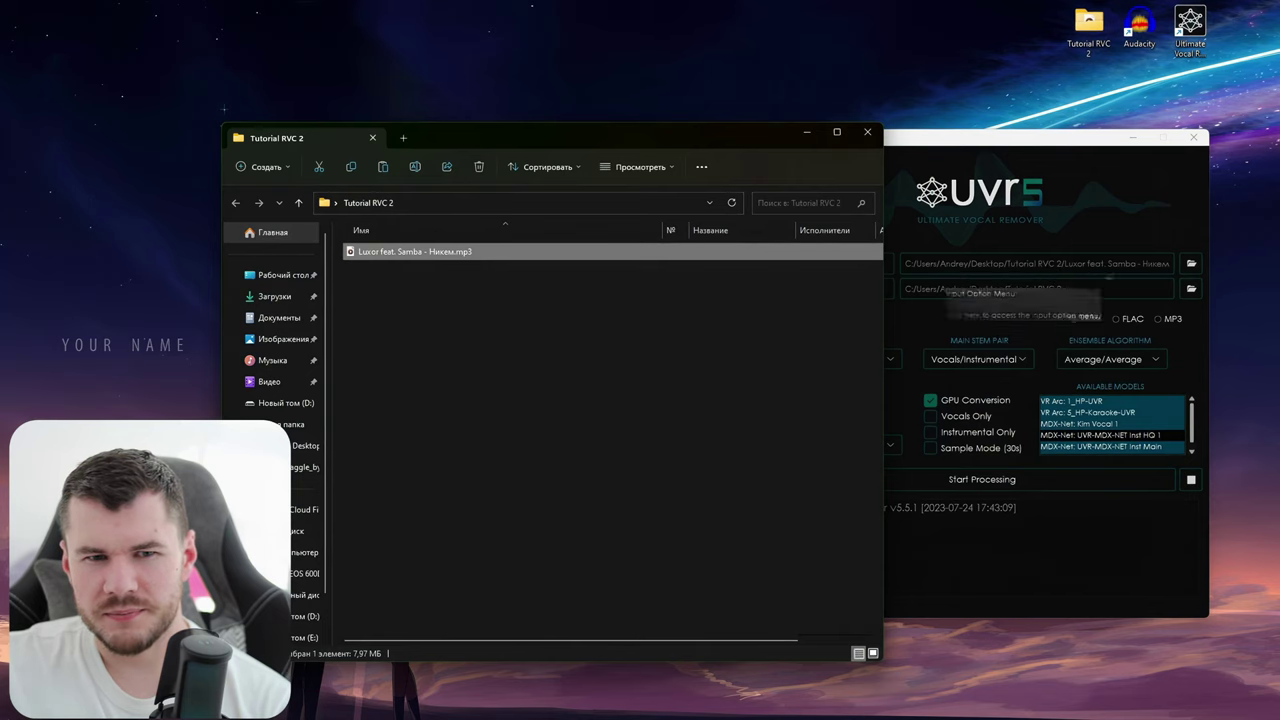
click(867, 131)
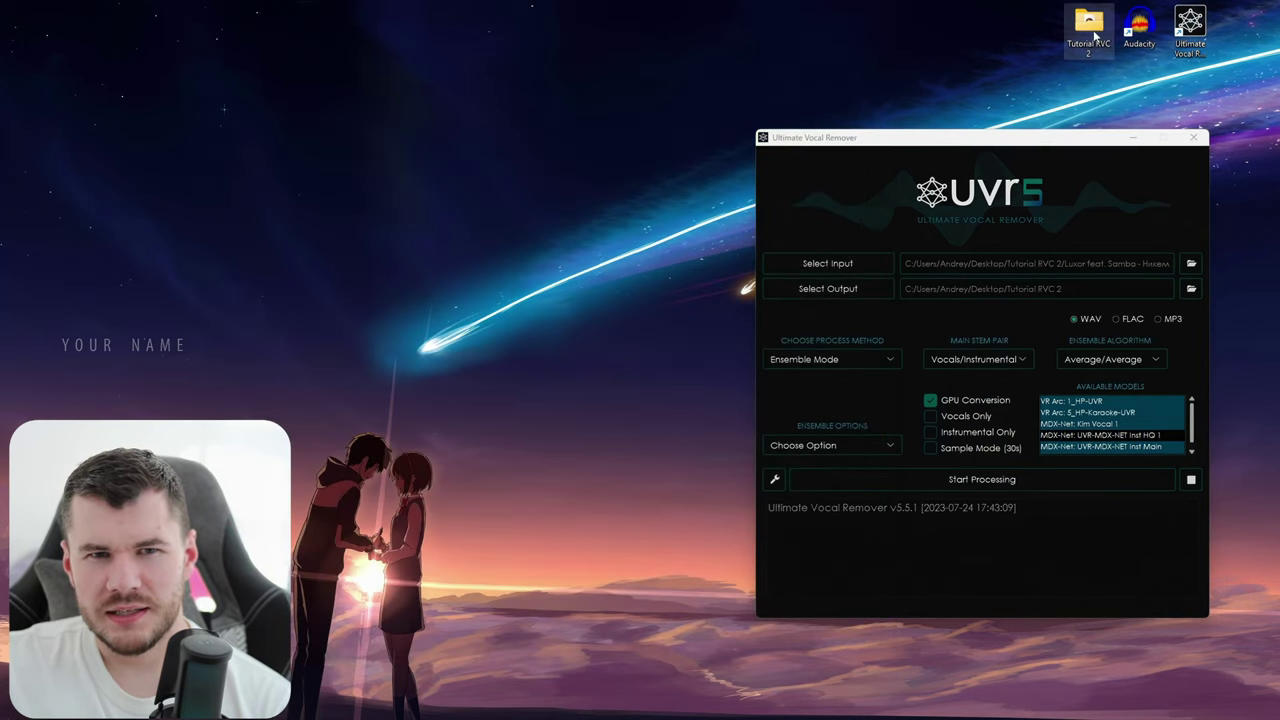
Step: Check which audio file is listed in the Selected Inputs window, and close that window
drag(1095, 36, 1087, 37)
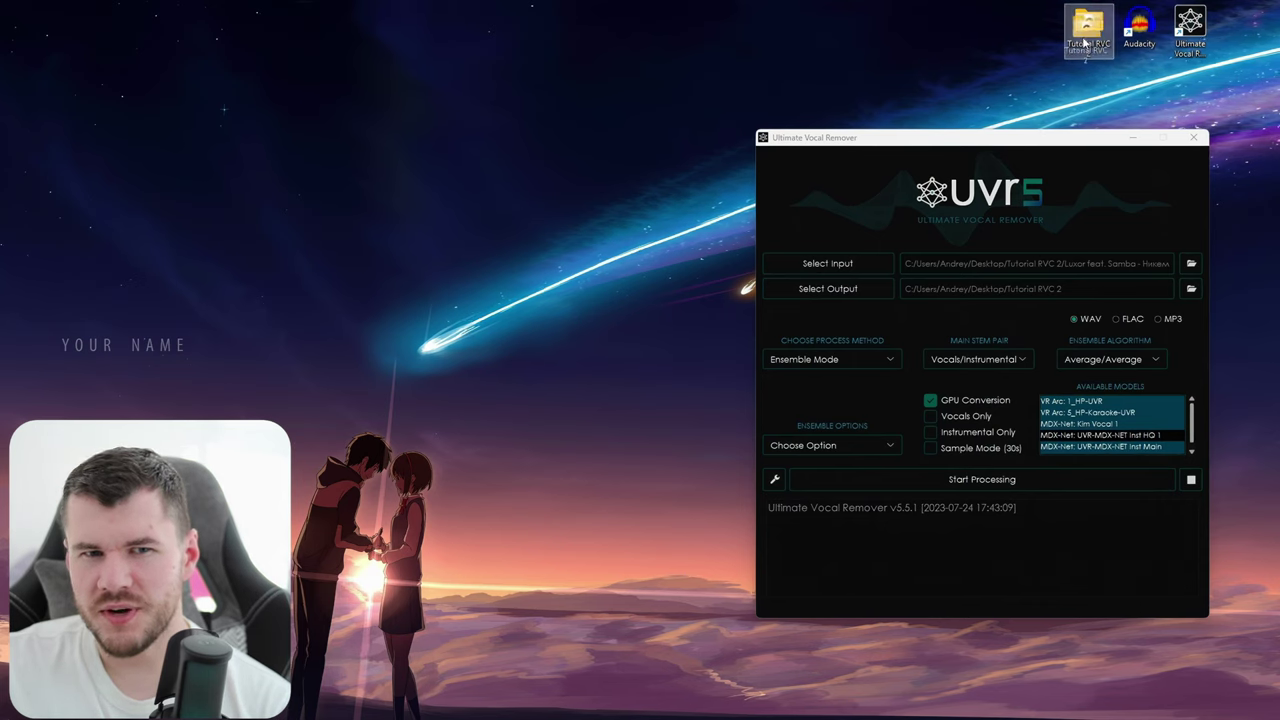
double_click(1088, 30)
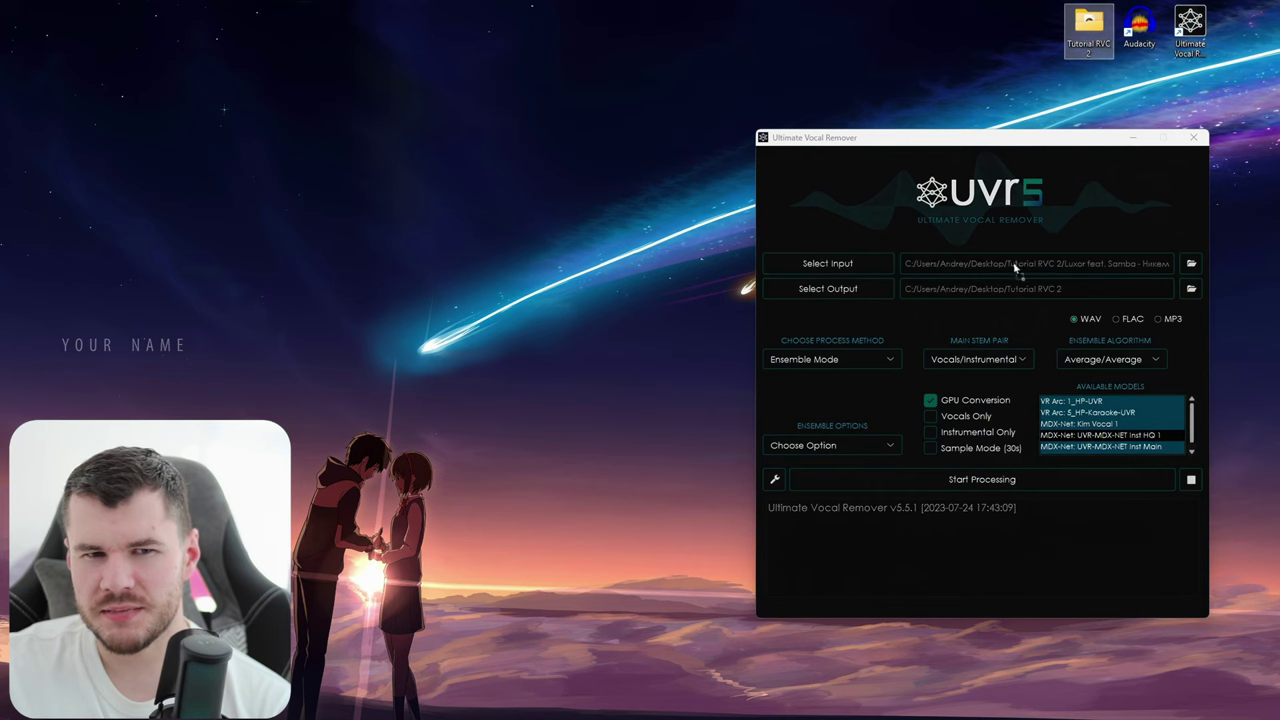
click(1084, 264)
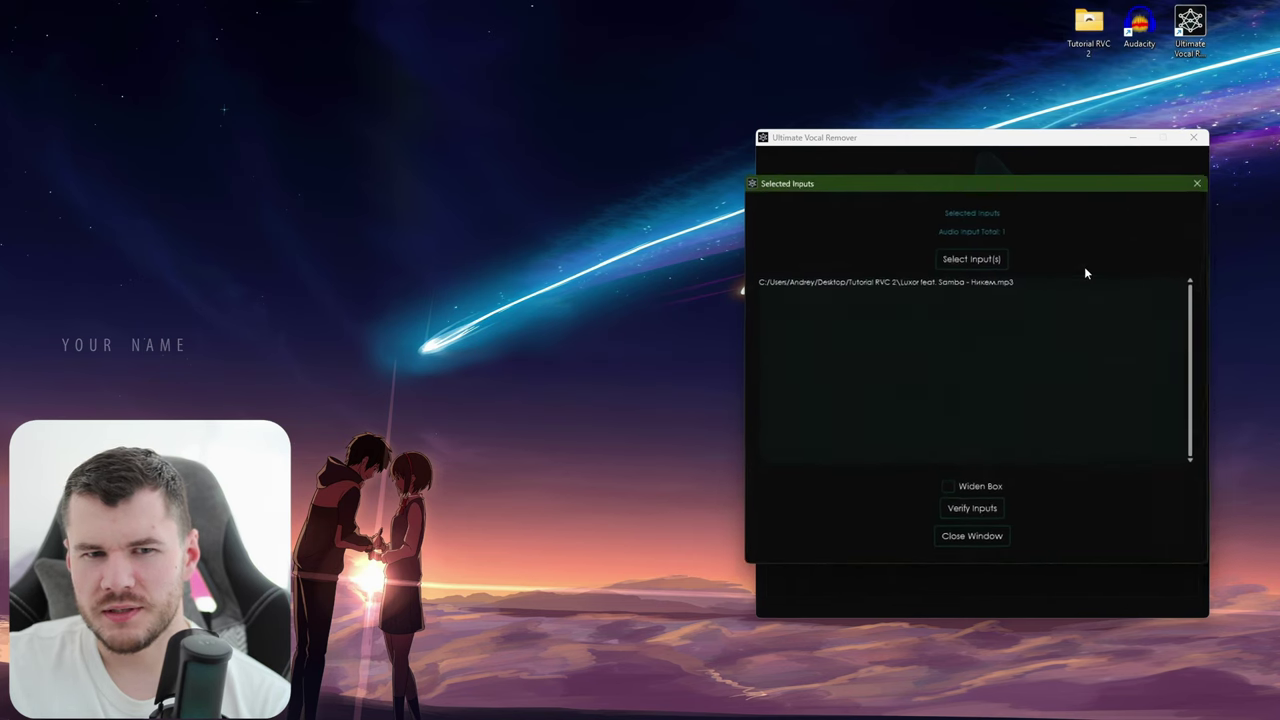
drag(1016, 182, 786, 210)
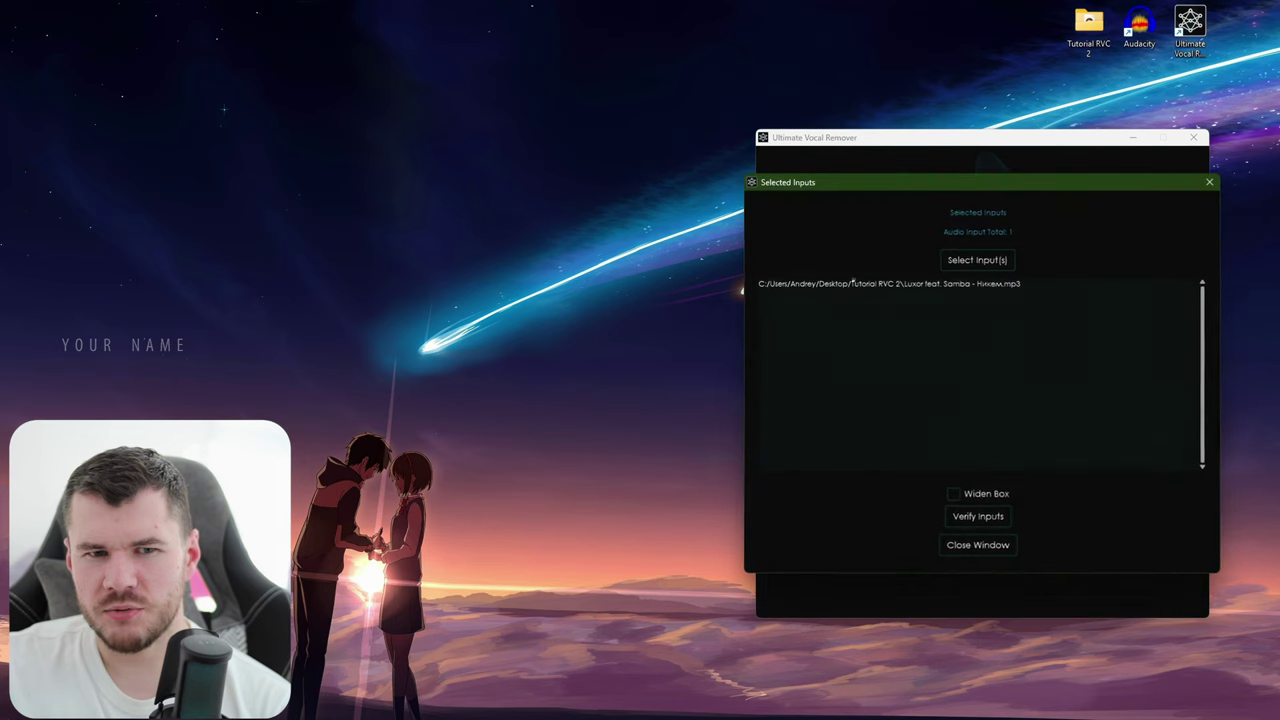
drag(999, 188, 843, 156)
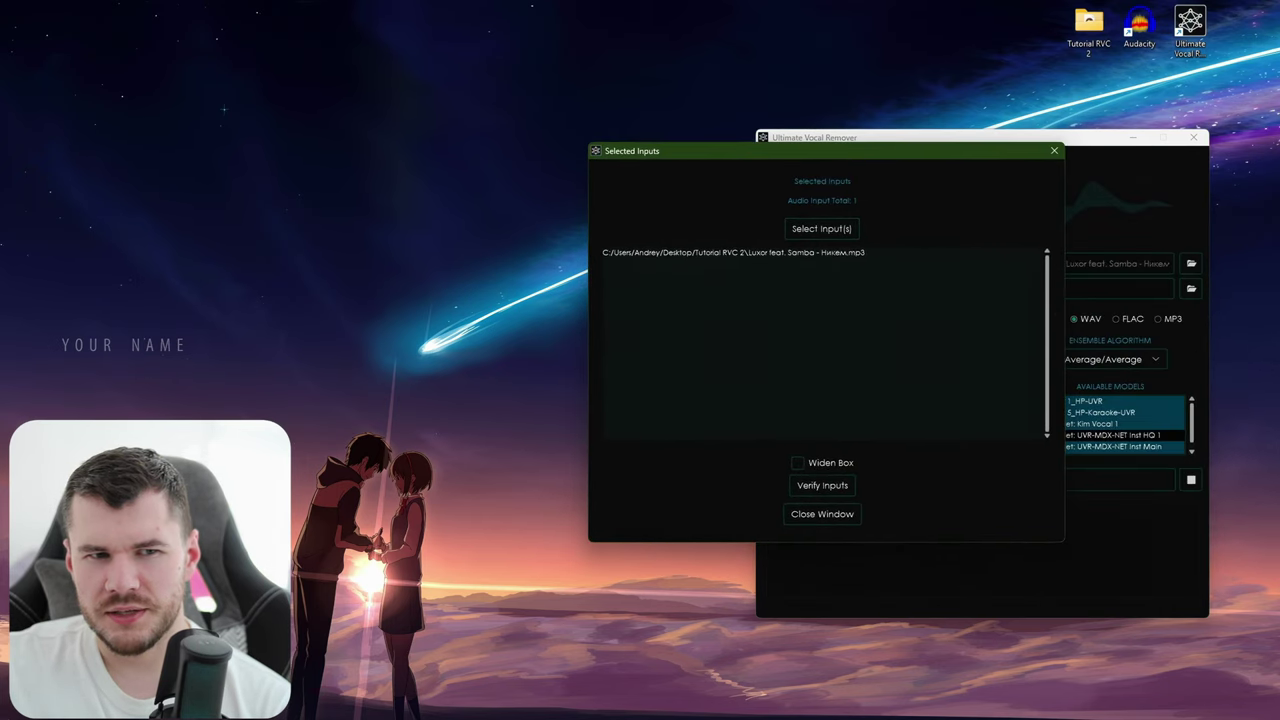
click(1054, 150)
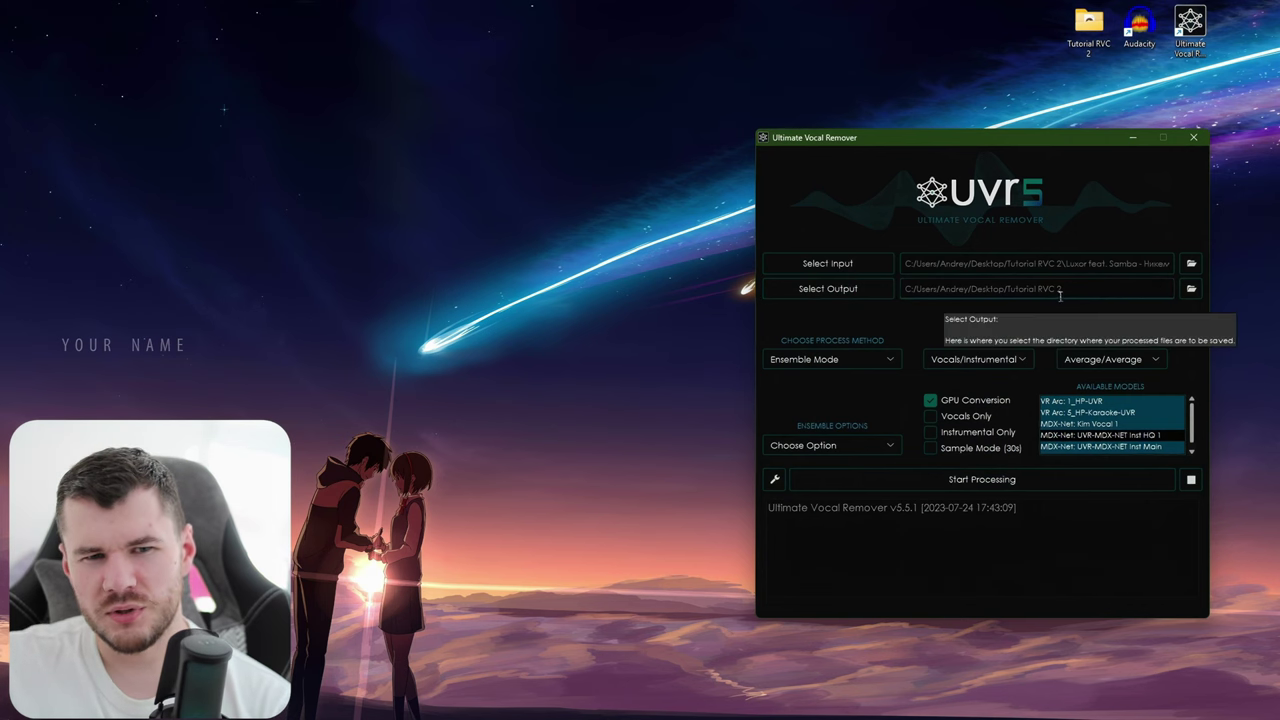
Step: Run the ensemble separation on the song and highlight the elapsed time in the processing log
drag(1020, 148, 905, 151)
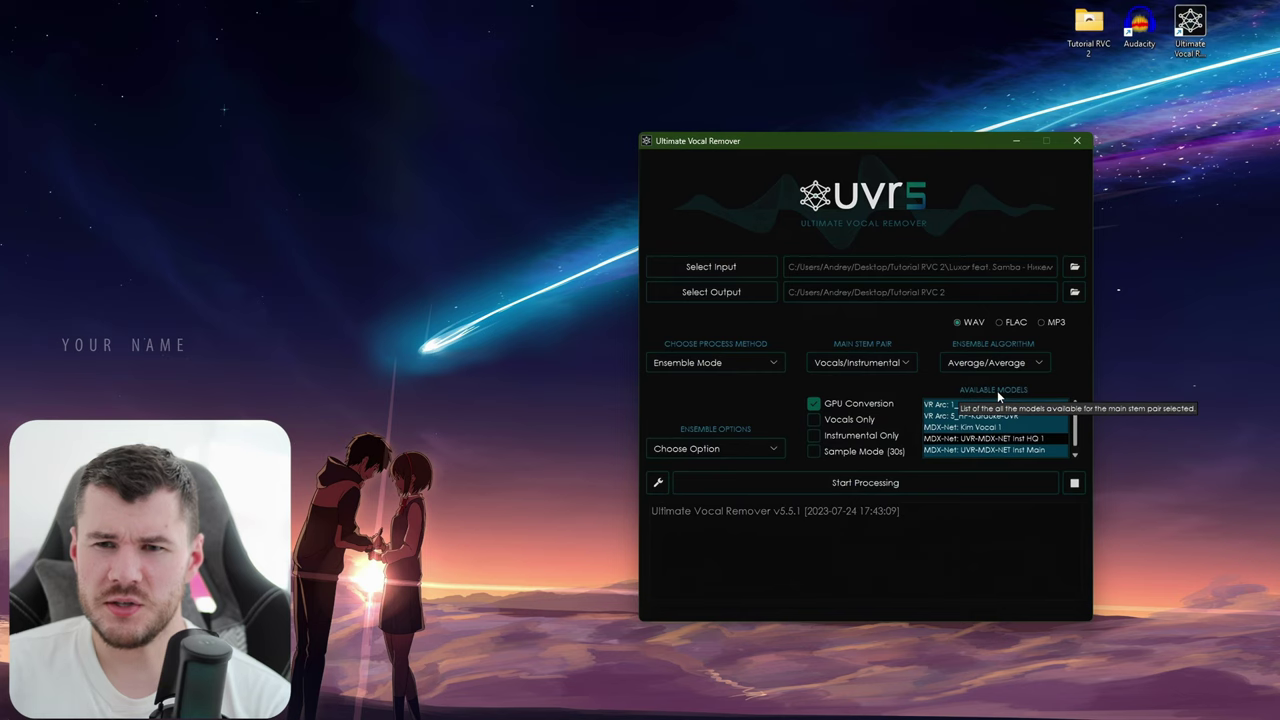
click(880, 487)
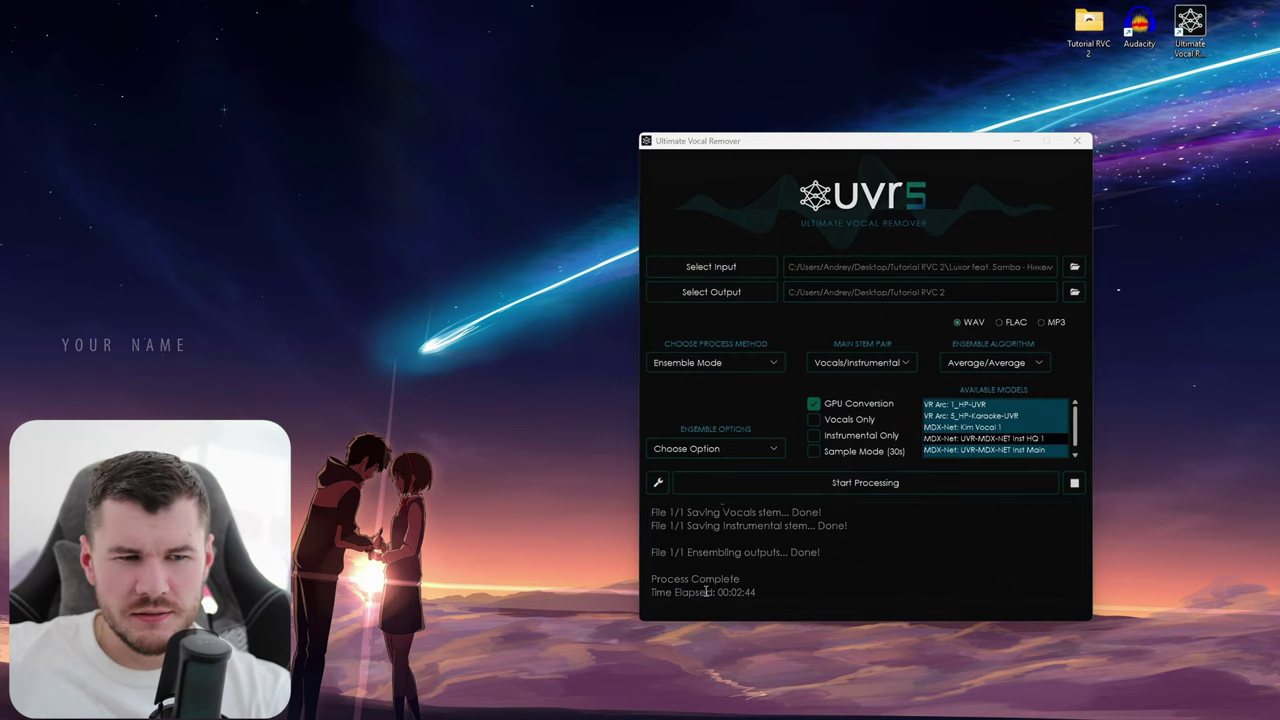
click(660, 576)
drag(651, 578, 771, 593)
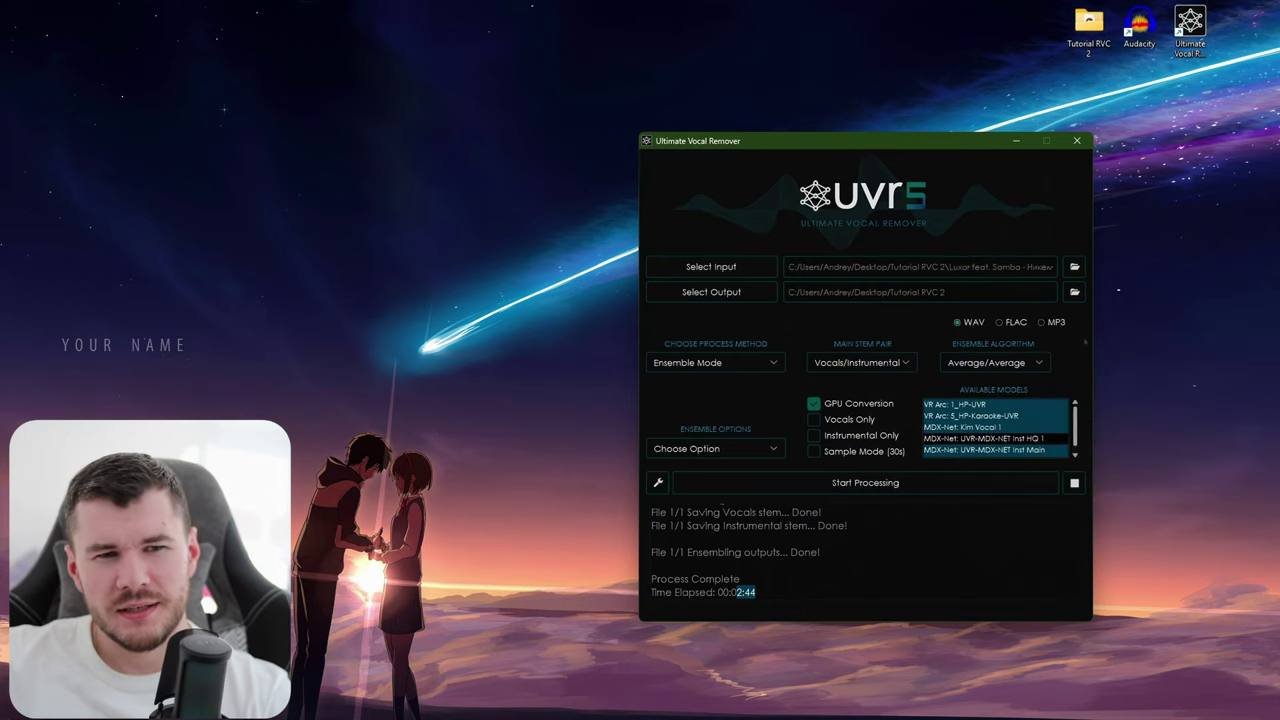
double_click(1089, 25)
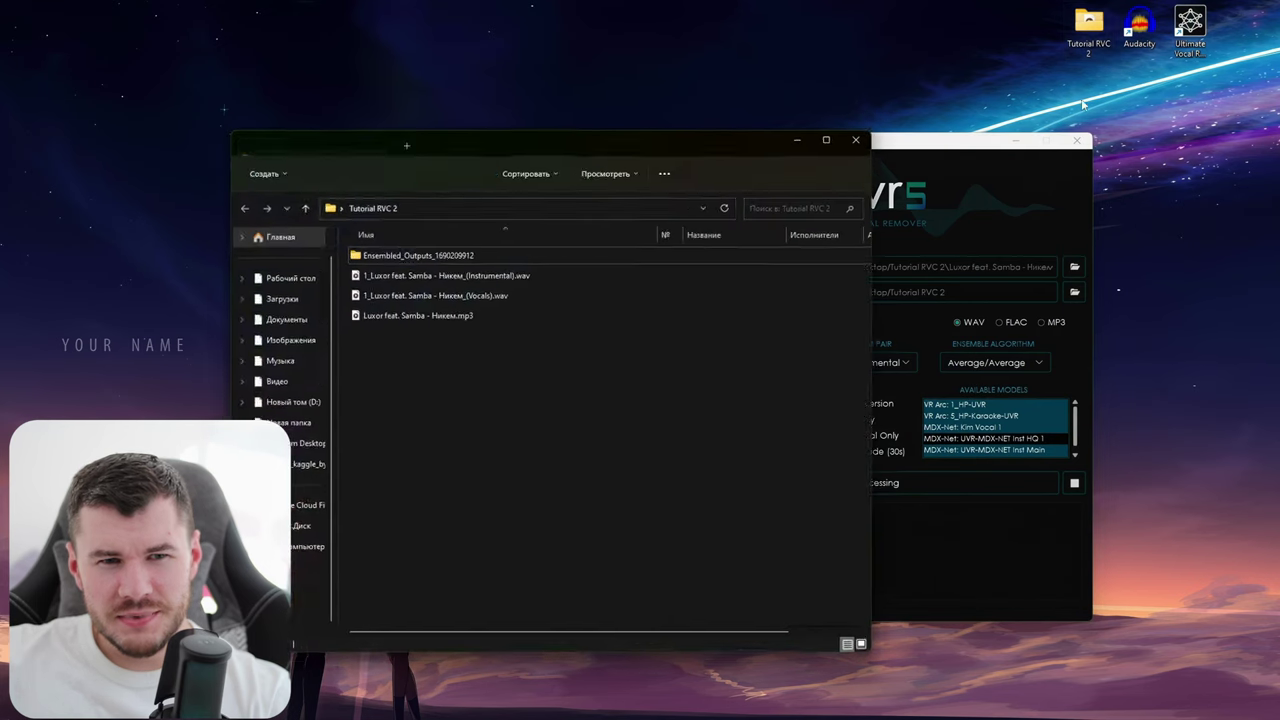
drag(664, 140, 866, 129)
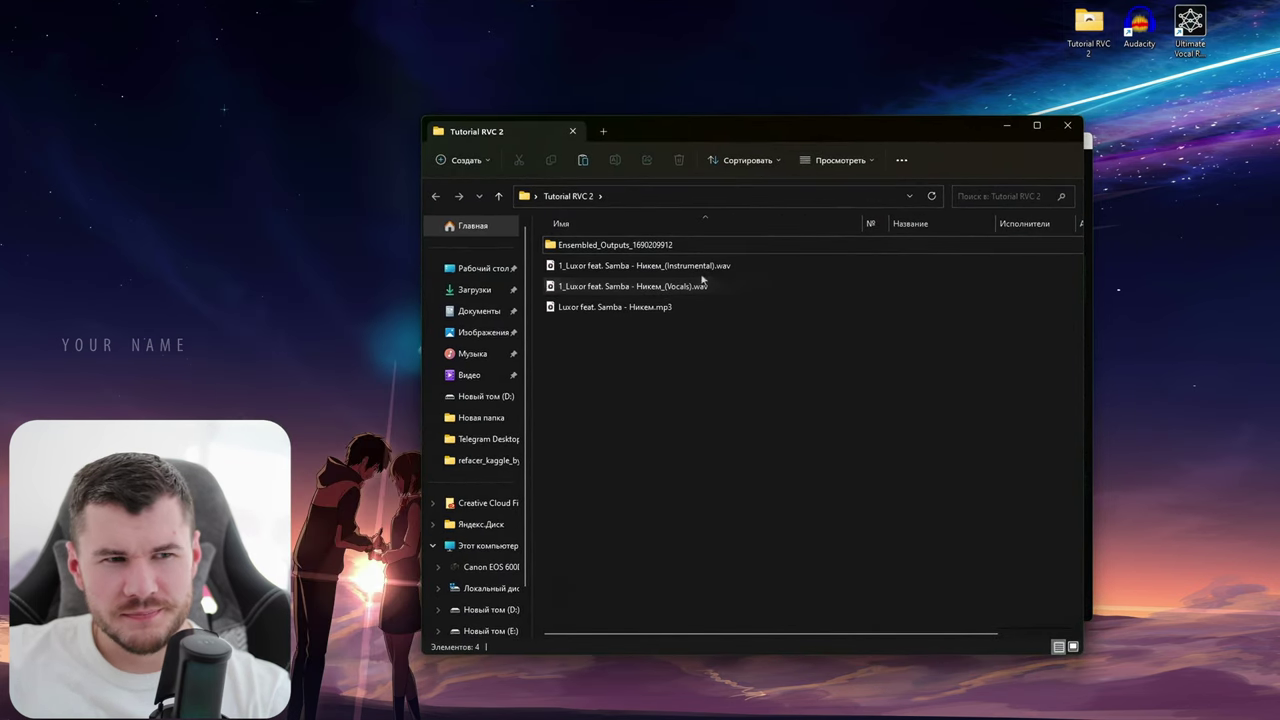
double_click(628, 246)
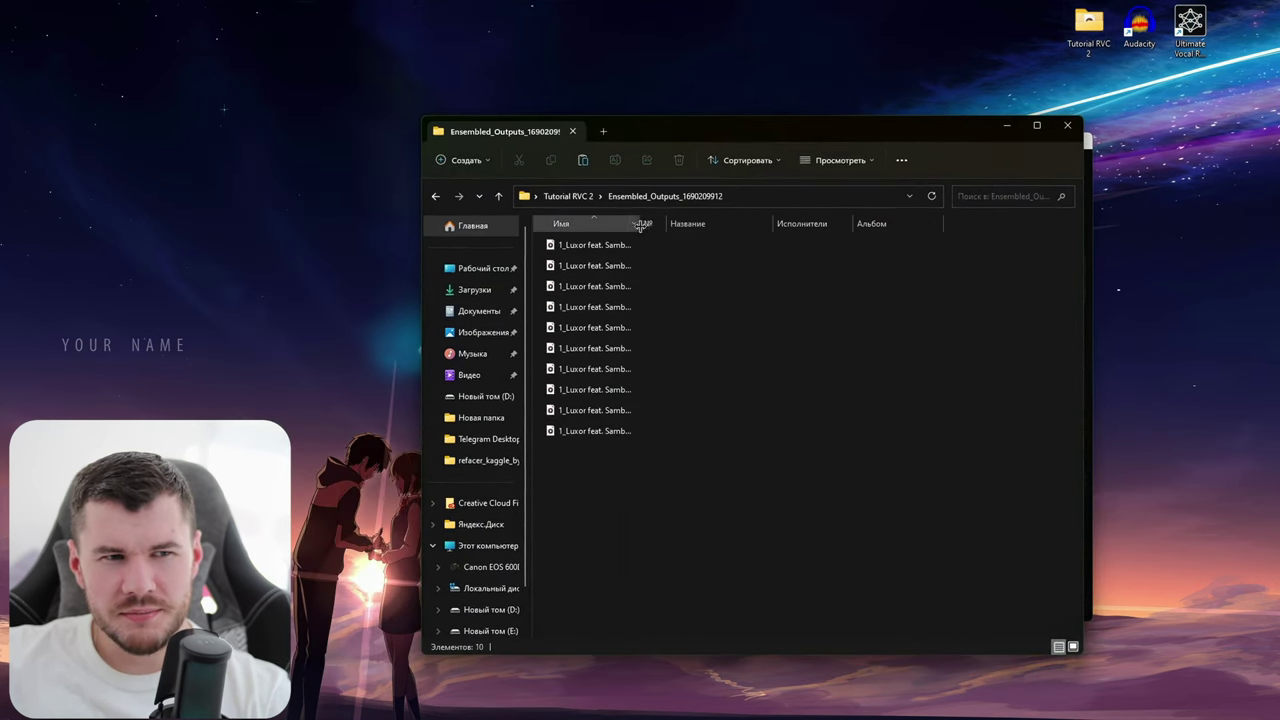
click(689, 246)
click(690, 266)
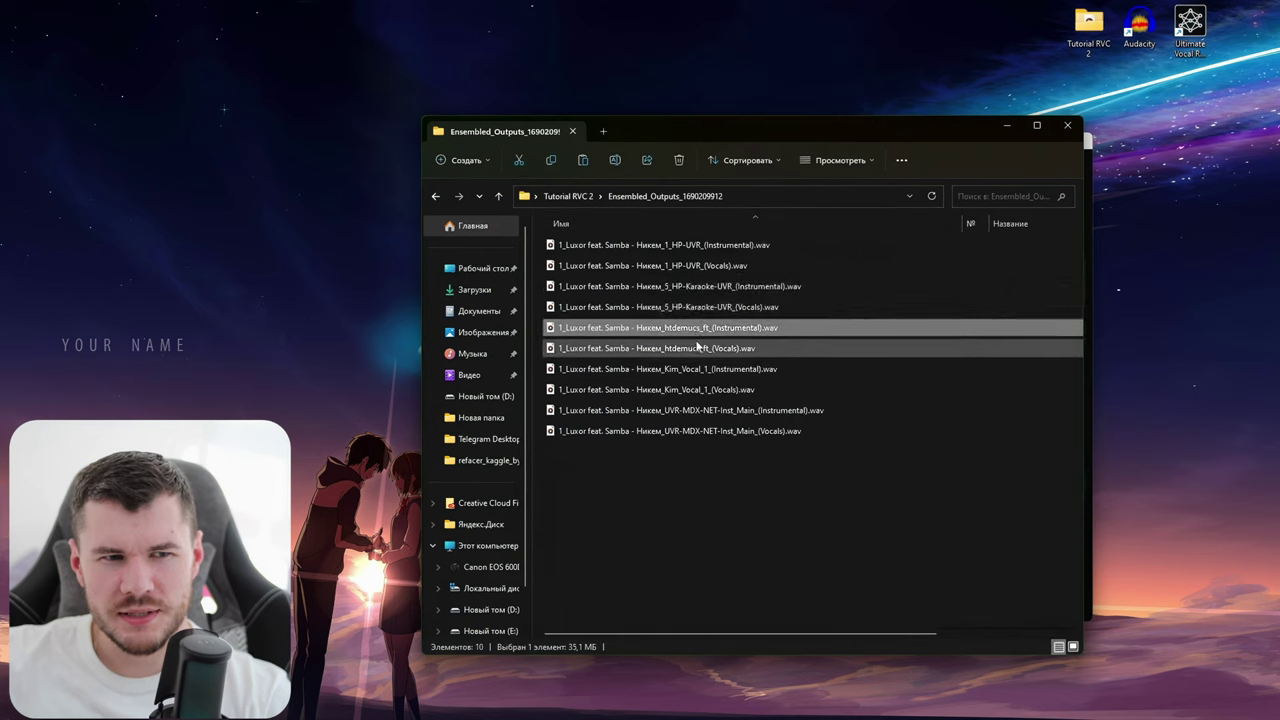
click(706, 370)
click(706, 390)
click(760, 431)
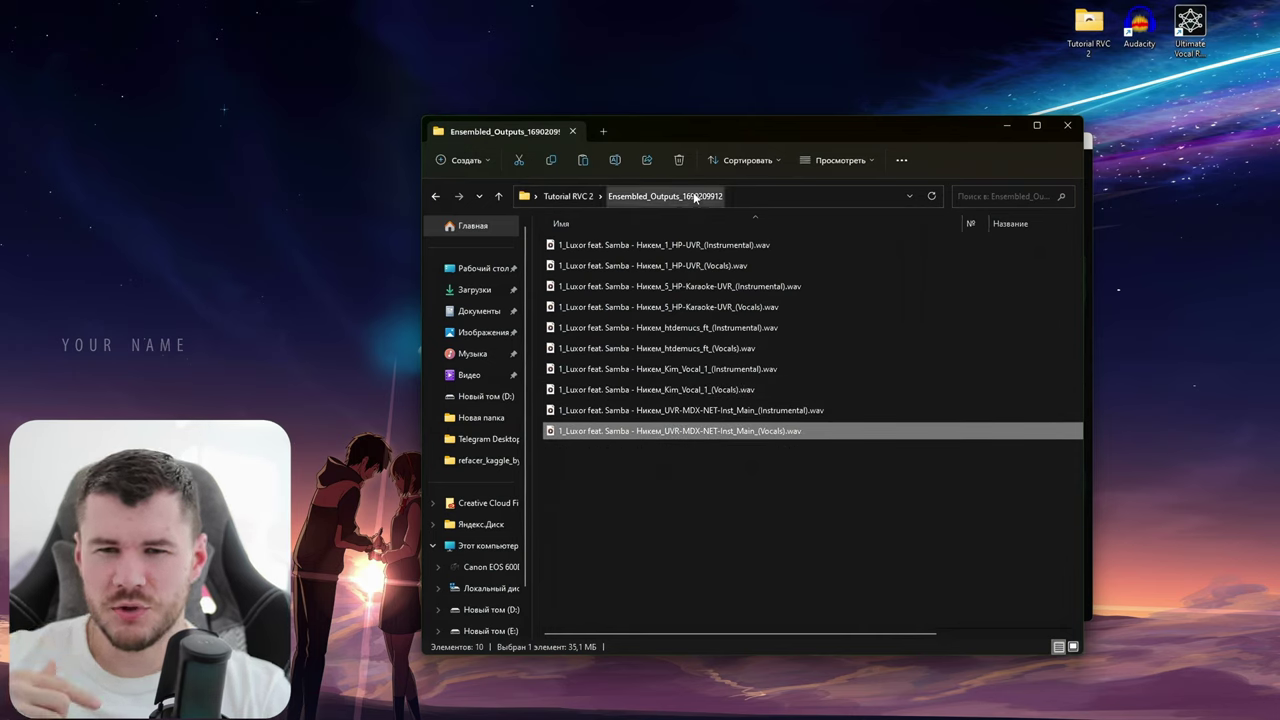
Step: Return to the Tutorial RVC 2 folder, listen to several parts of 1_Luxor feat. Samba - Никем_(Vocals).wav, and close the player
key(alt+Up)
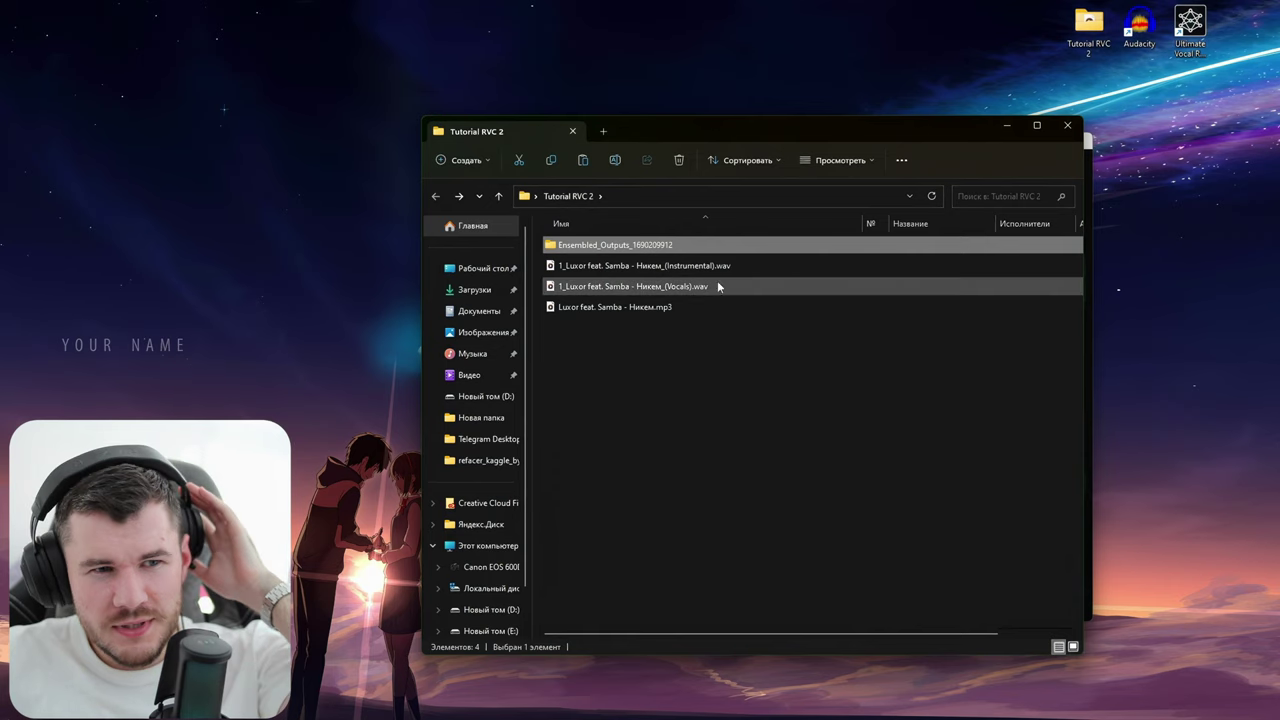
click(718, 288)
double_click(718, 287)
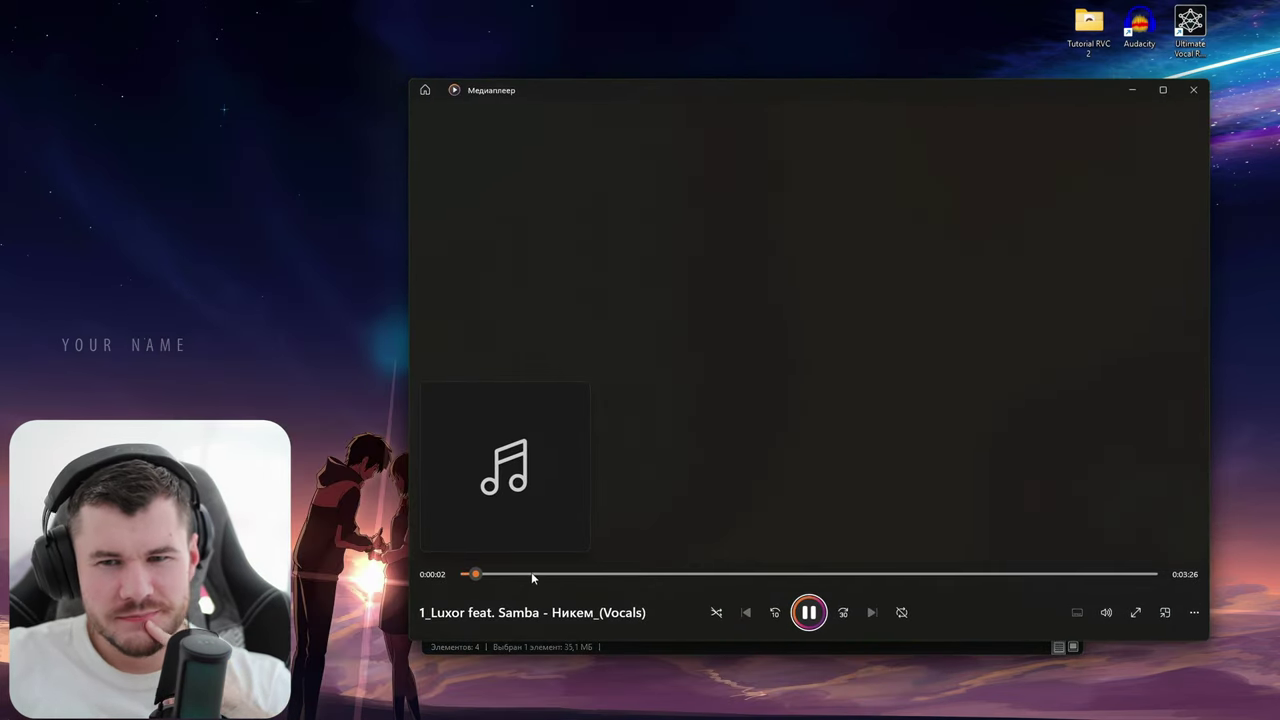
click(526, 574)
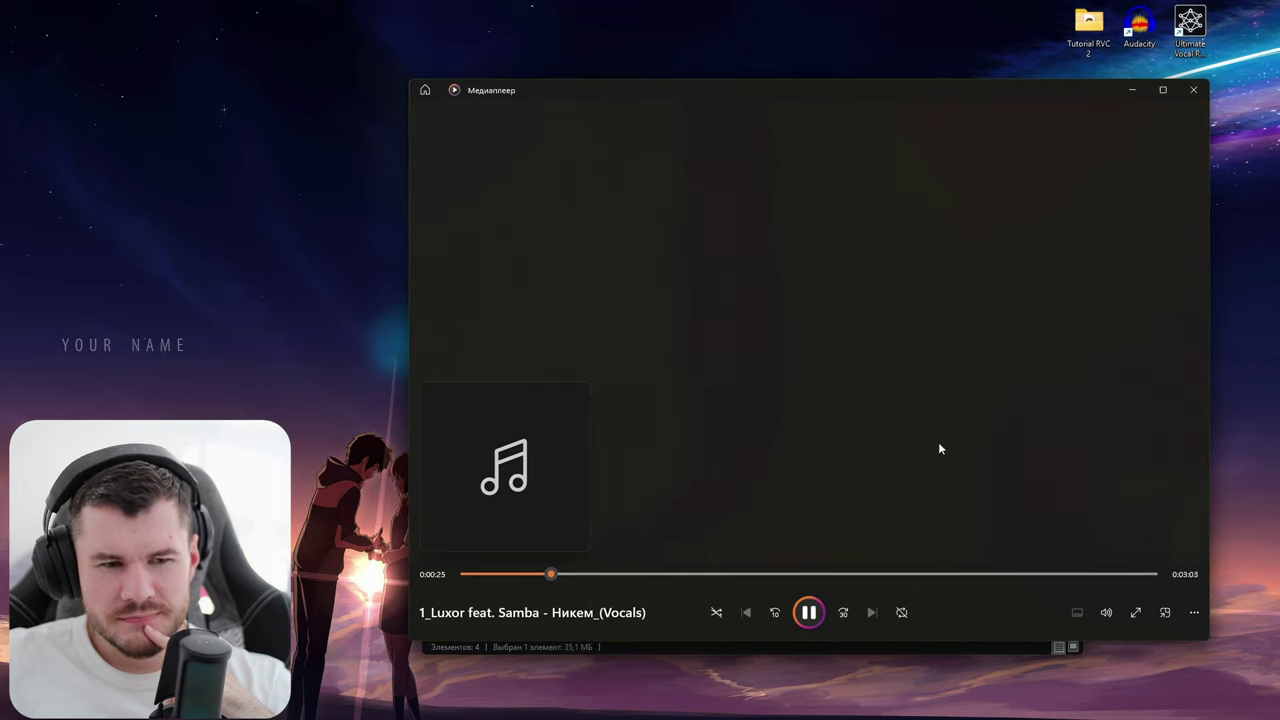
drag(774, 574, 903, 578)
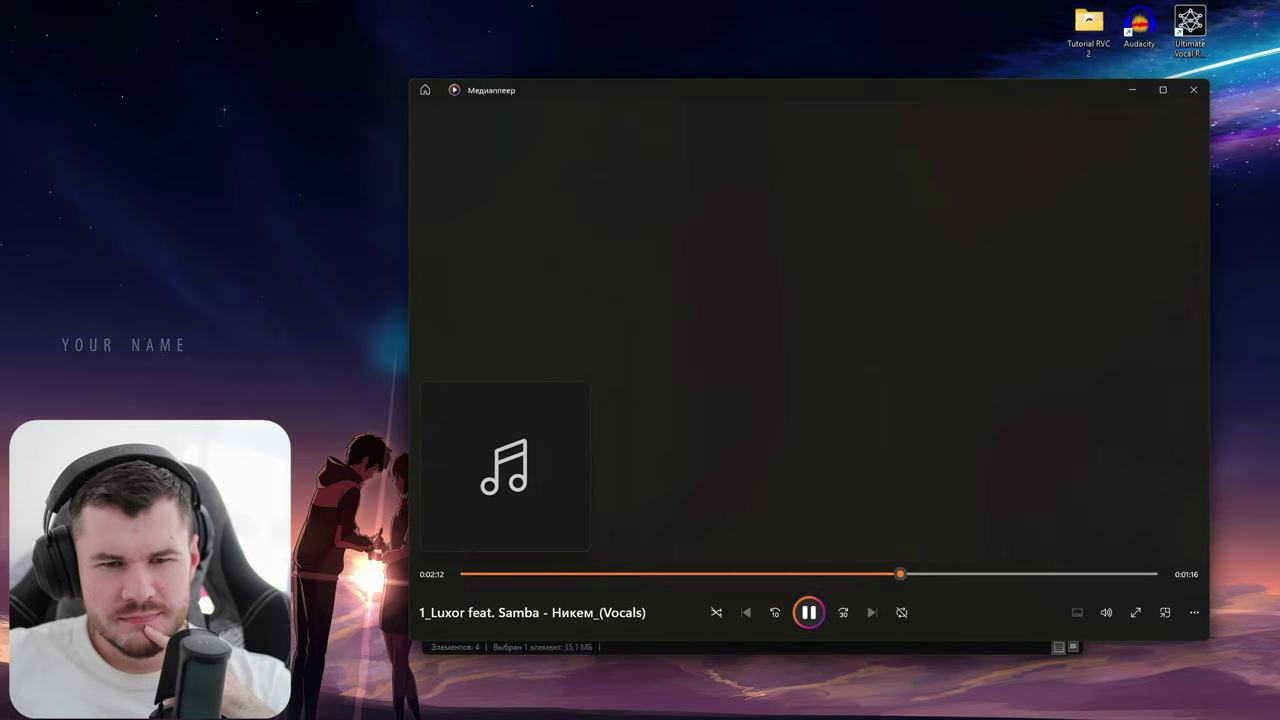
click(1193, 91)
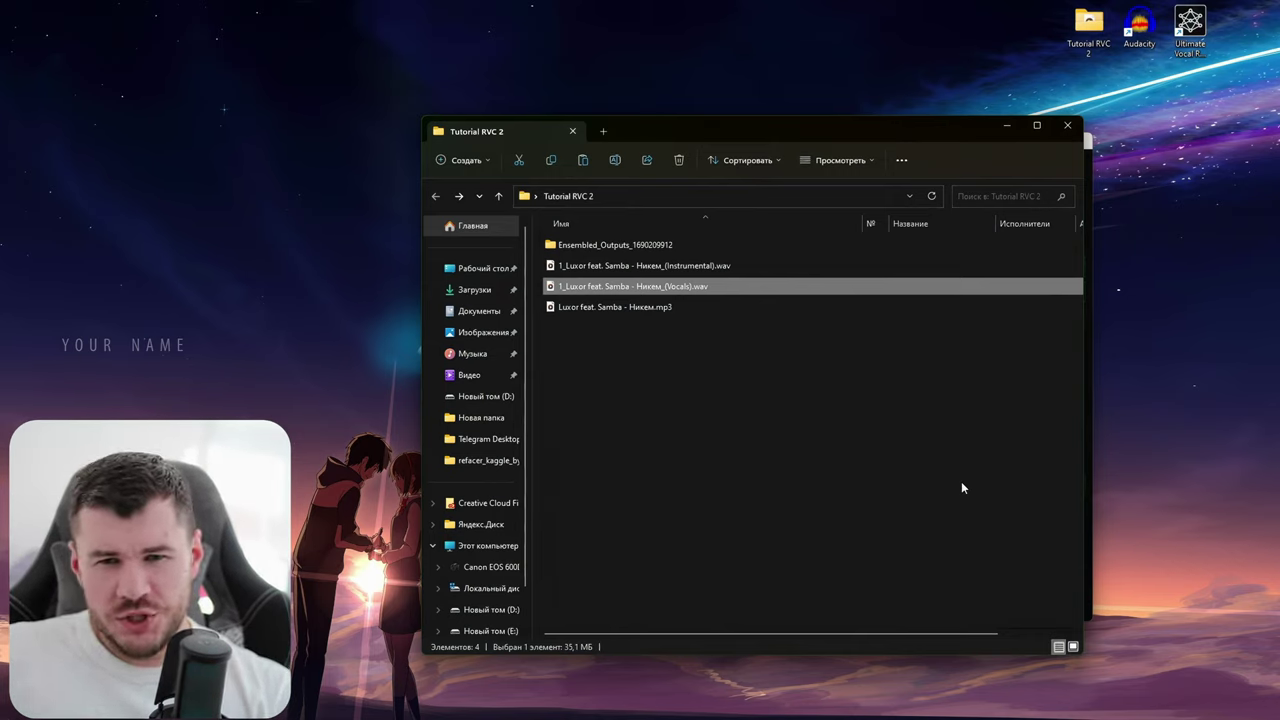
Step: Listen to several parts of 1_Luxor feat. Samba - Никем_(Instrumental).wav and close the player
double_click(672, 267)
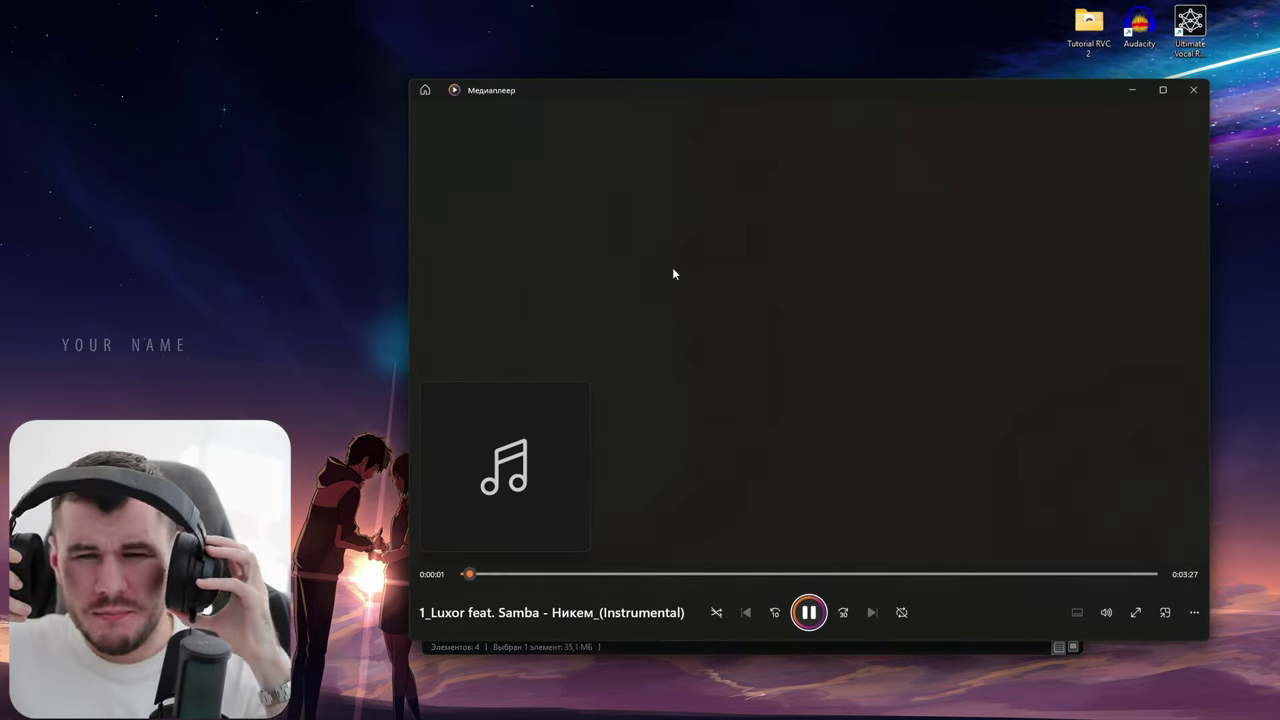
click(680, 574)
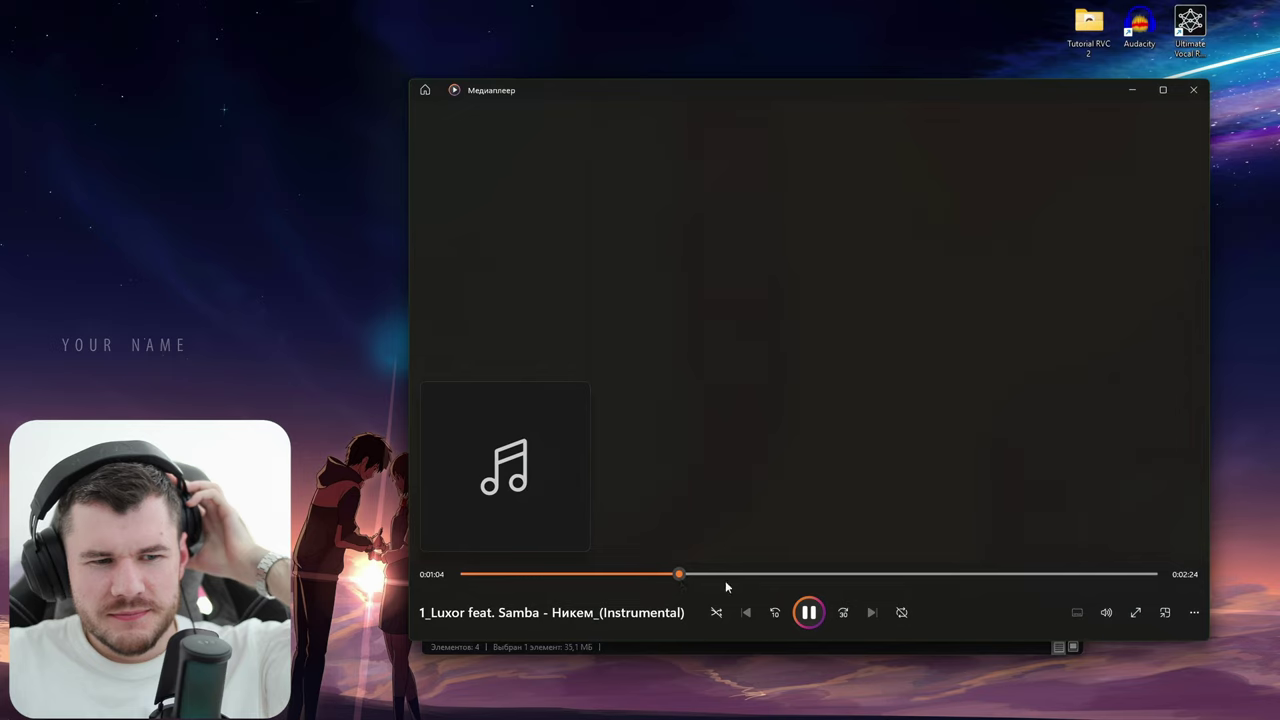
click(761, 574)
click(893, 575)
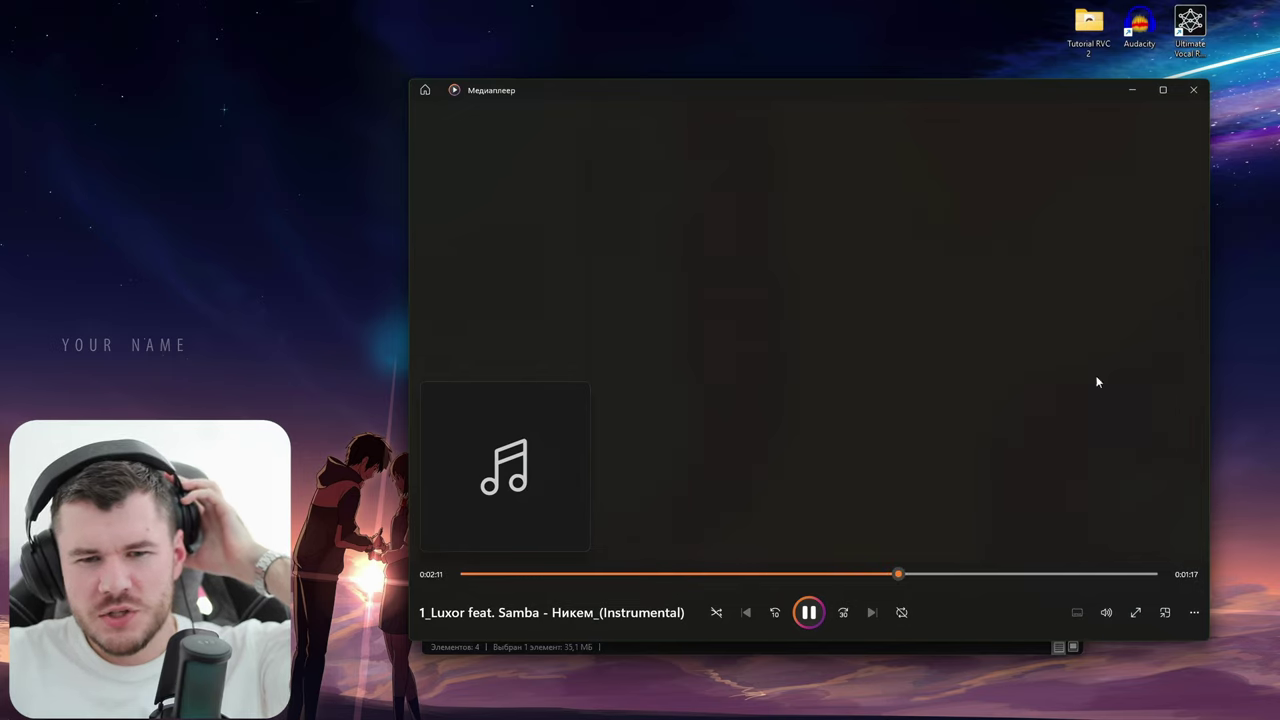
click(989, 576)
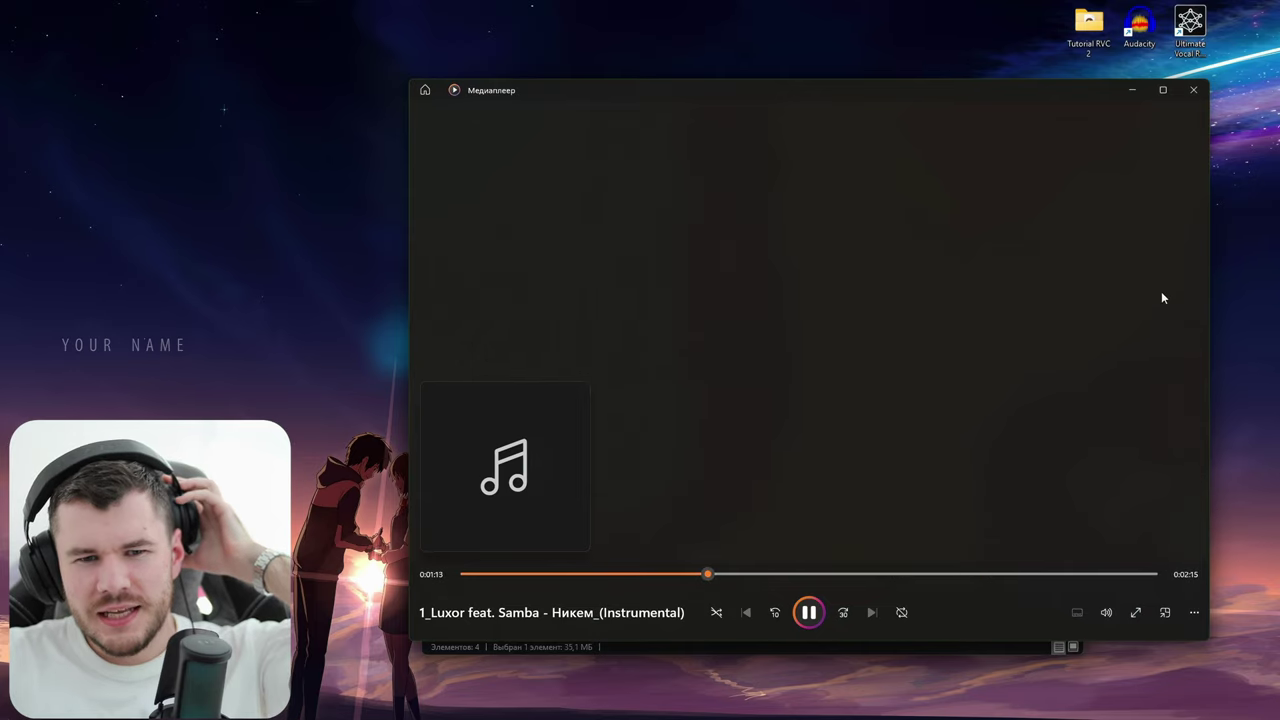
click(1205, 89)
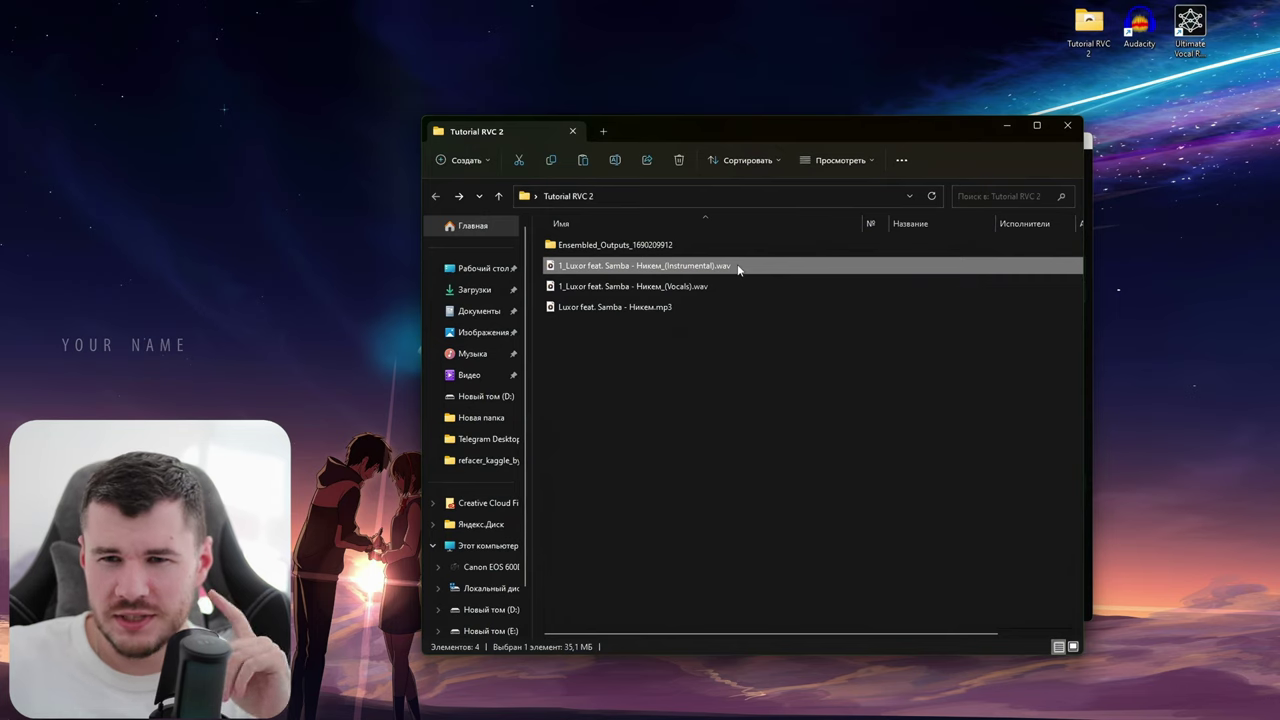
Step: Arrange the folder beside Ultimate Vocal Remover and supply 1_Luxor feat. Samba - Никем_(Vocals).wav as the new input file
mouse_move(738, 270)
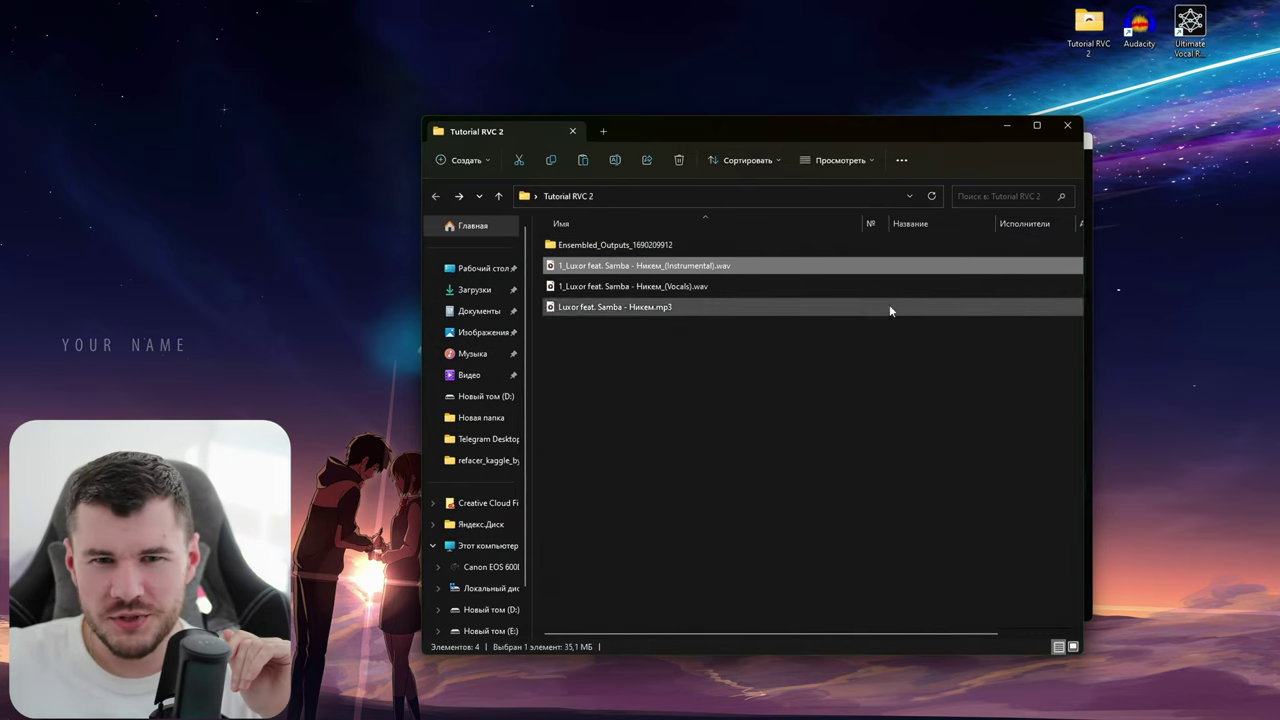
drag(941, 131, 903, 113)
click(944, 139)
drag(674, 169, 582, 172)
key(alt+Tab)
drag(609, 326, 1015, 240)
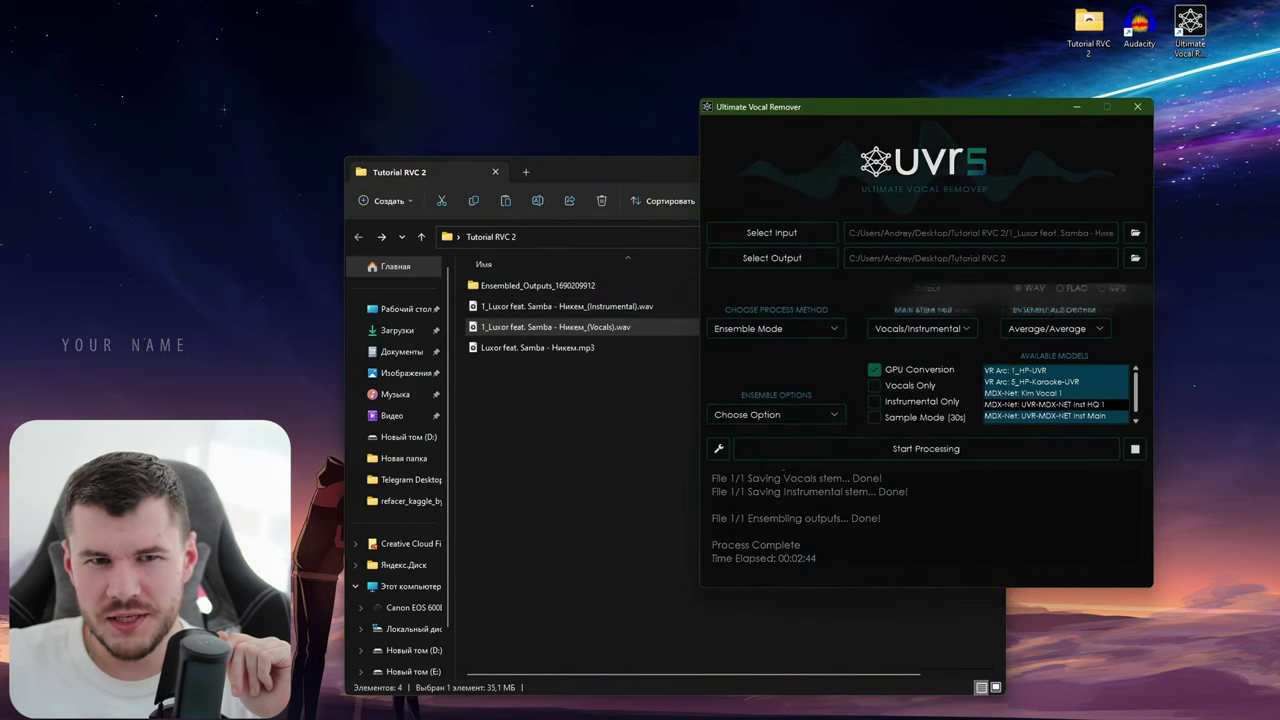
Step: Set the process method to VR Architecture with UVR-DeEcho-DeReverb as the VR model
click(814, 332)
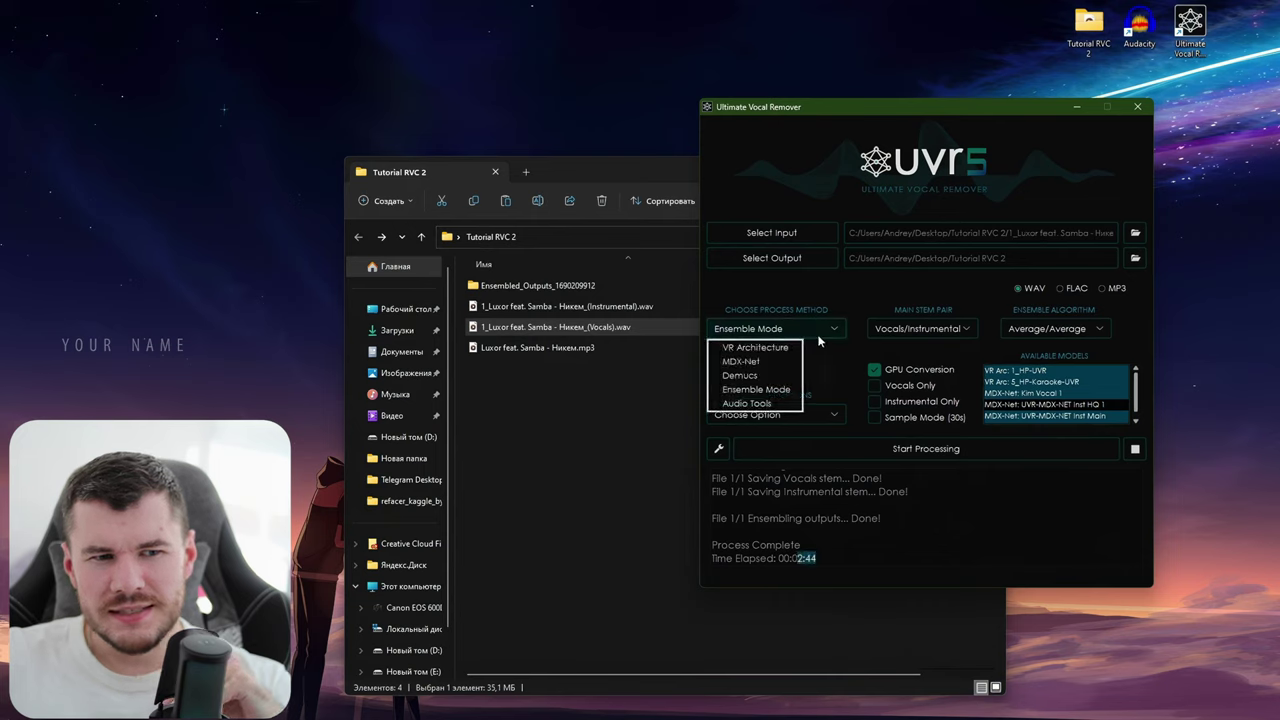
click(777, 350)
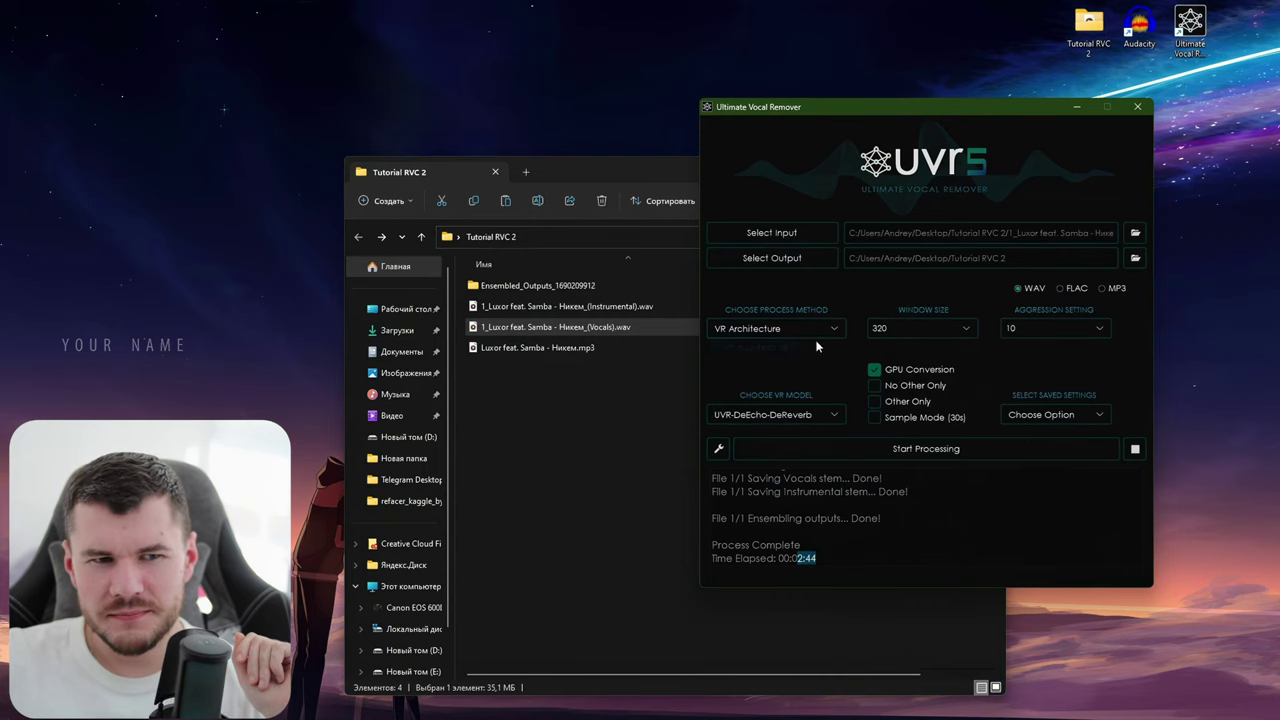
click(830, 414)
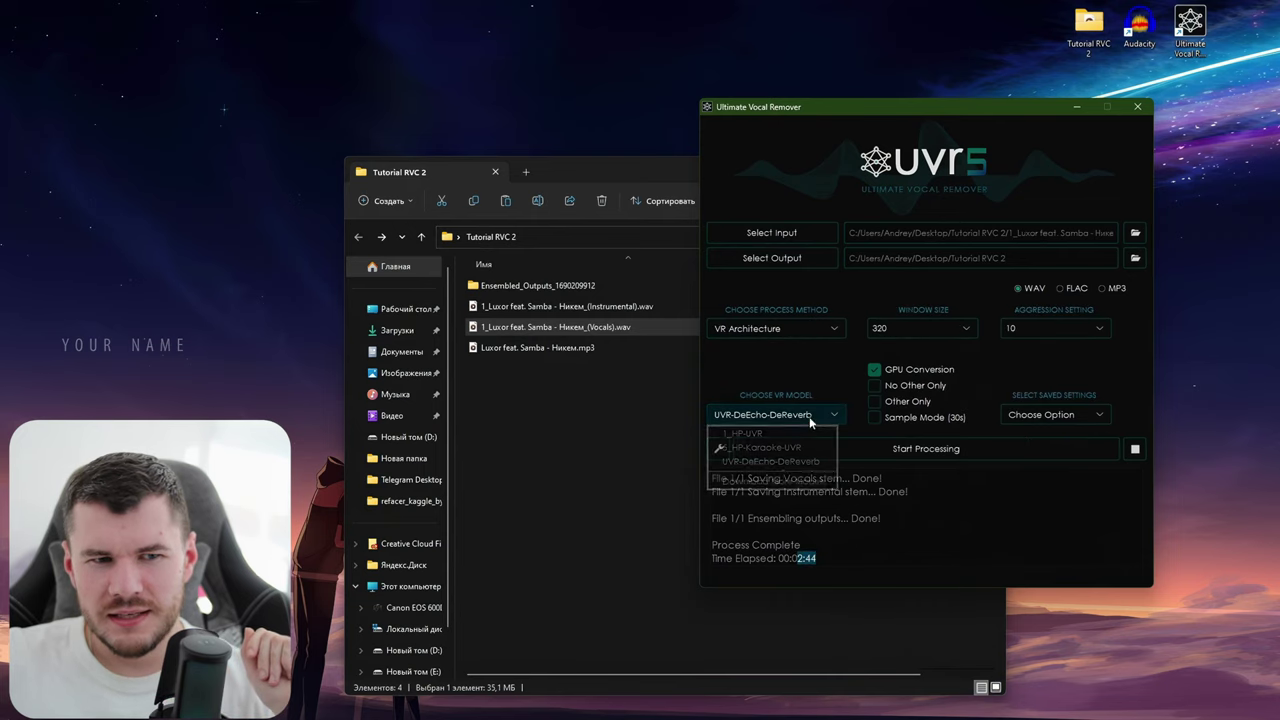
click(787, 463)
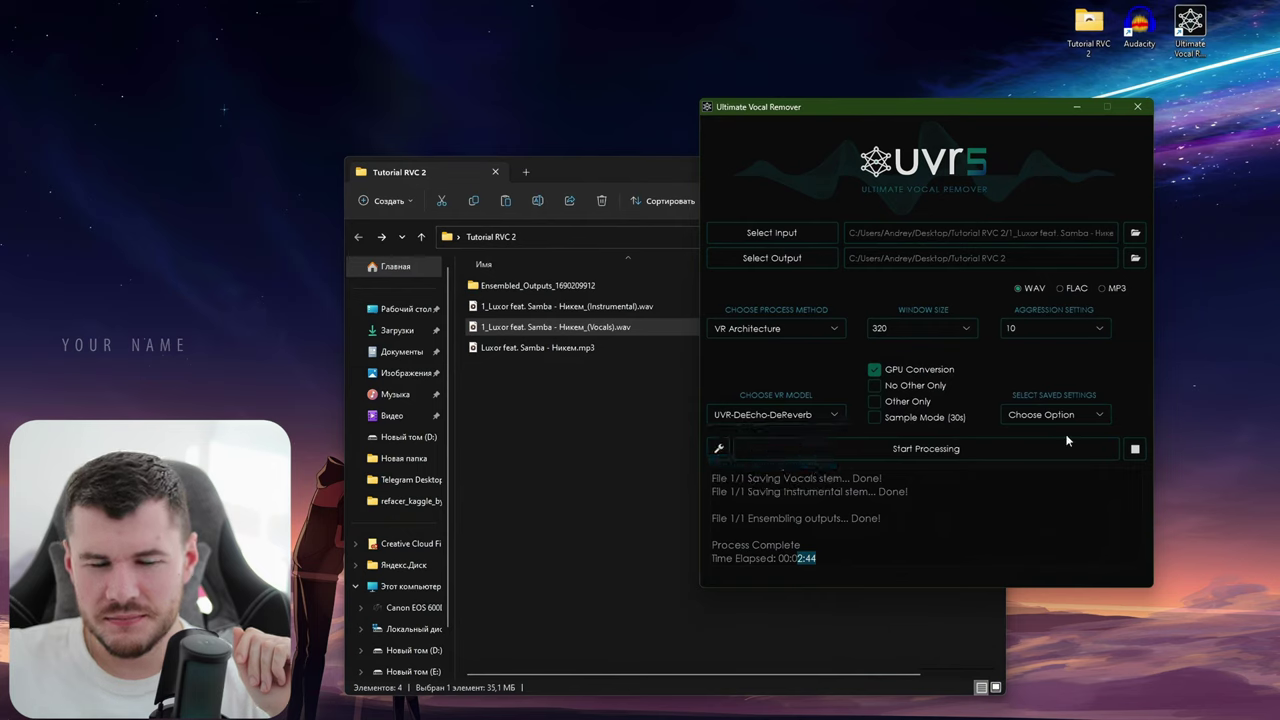
Step: Set the VR Architecture window size to 320
click(923, 329)
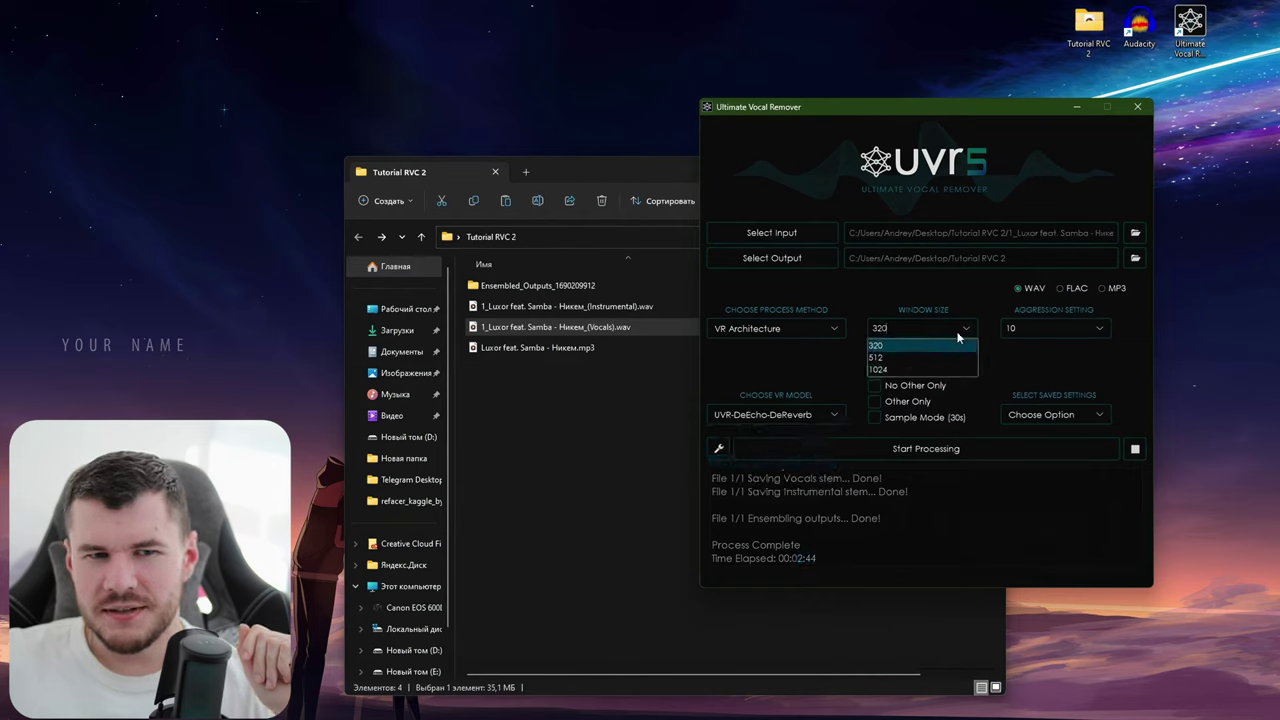
click(954, 340)
click(965, 330)
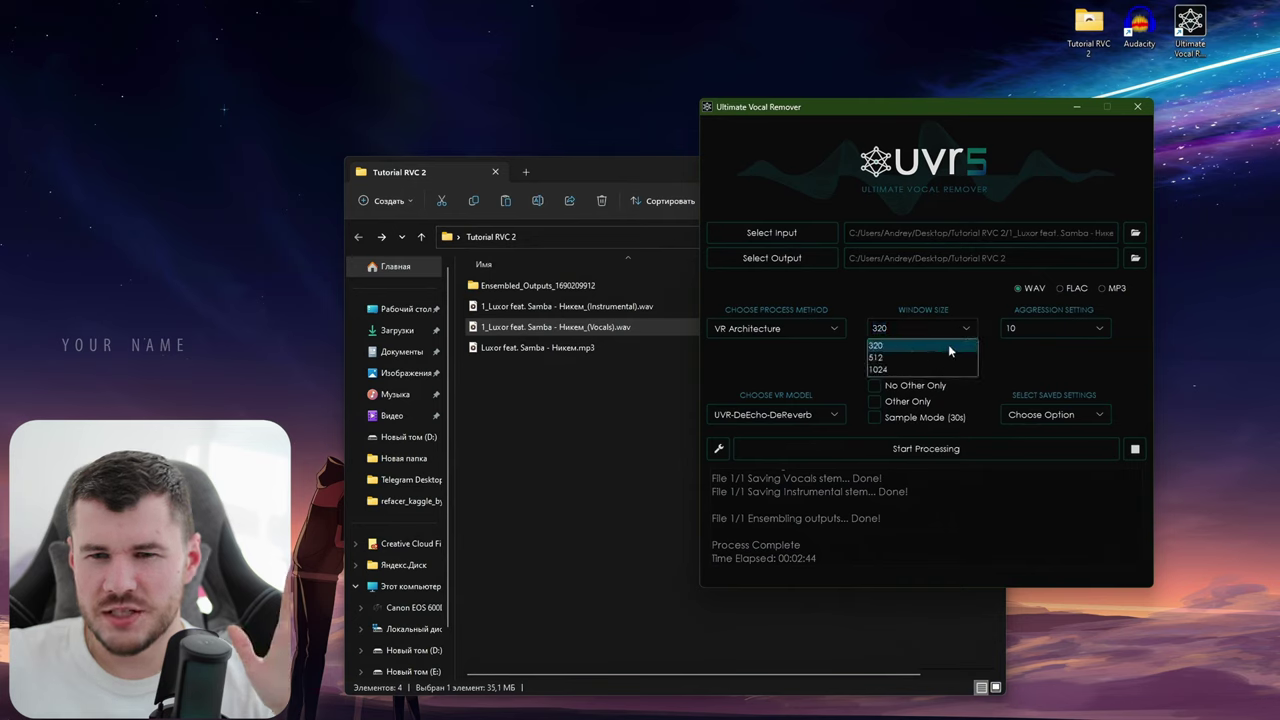
click(1010, 346)
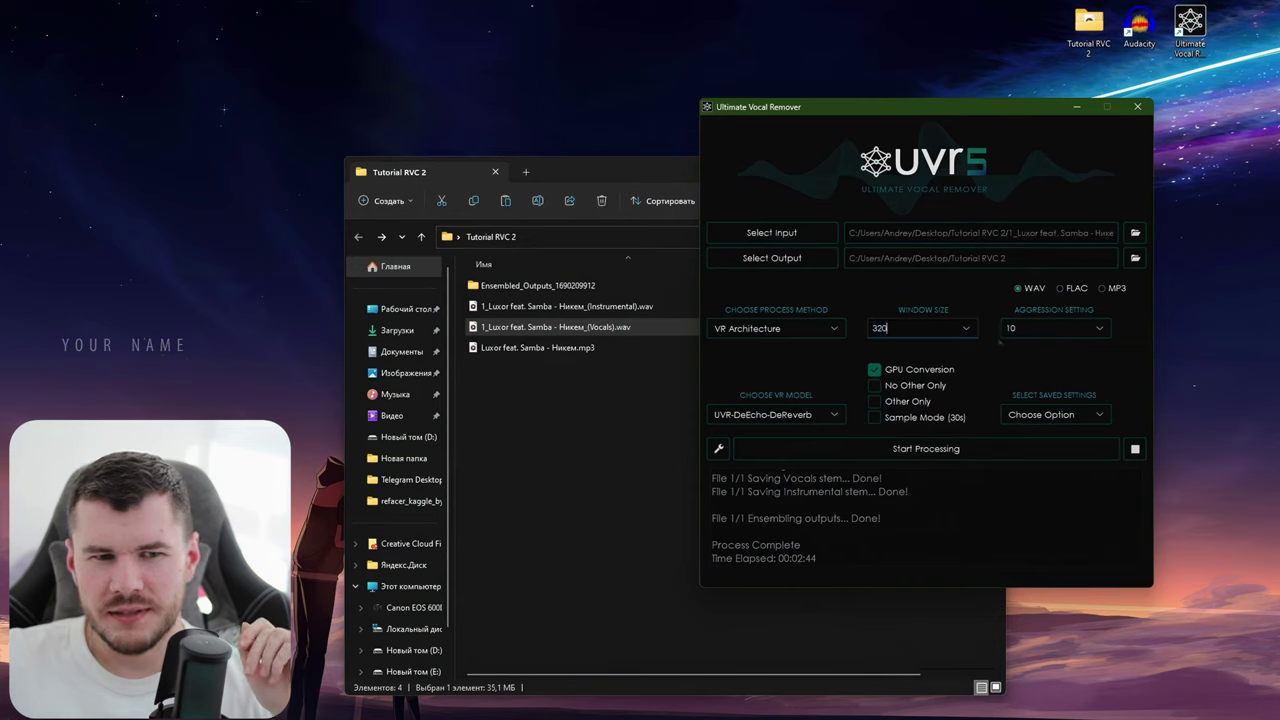
Step: Set the aggression setting to 10 and start processing the vocals file with UVR-DeEcho-DeReverb
click(1100, 330)
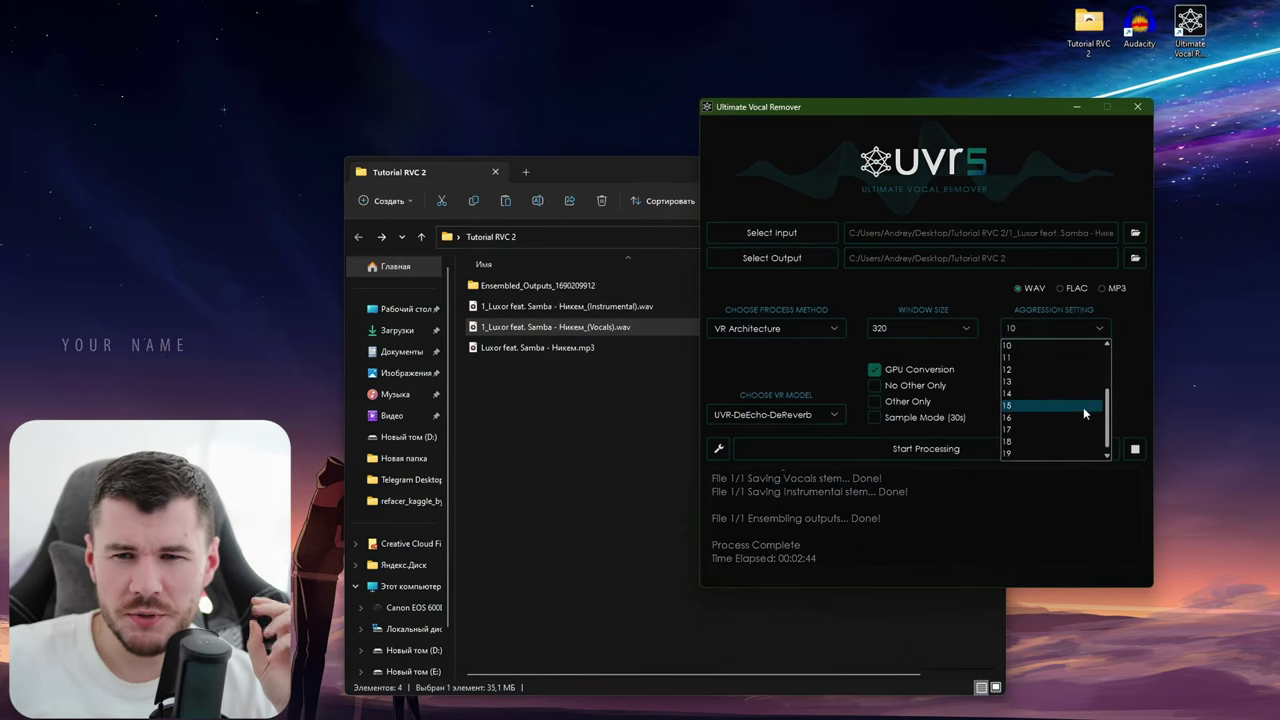
scroll(1068, 436, up, 1)
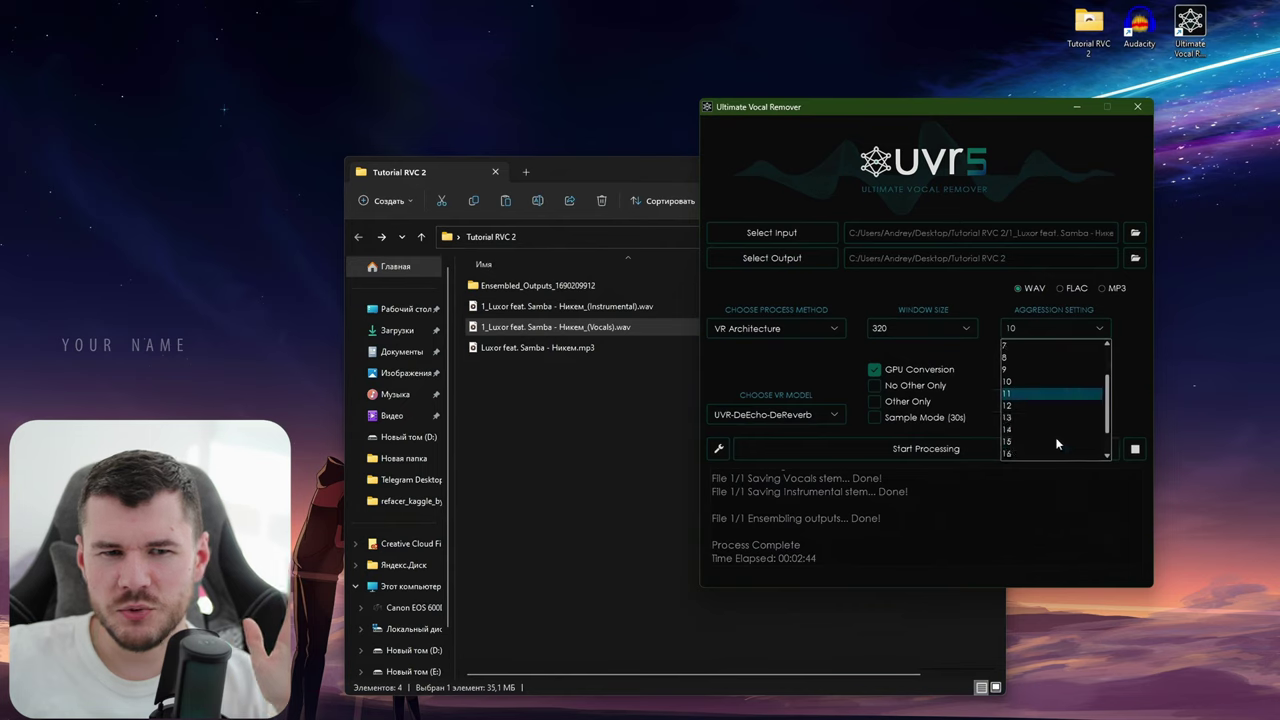
click(1025, 384)
click(1100, 332)
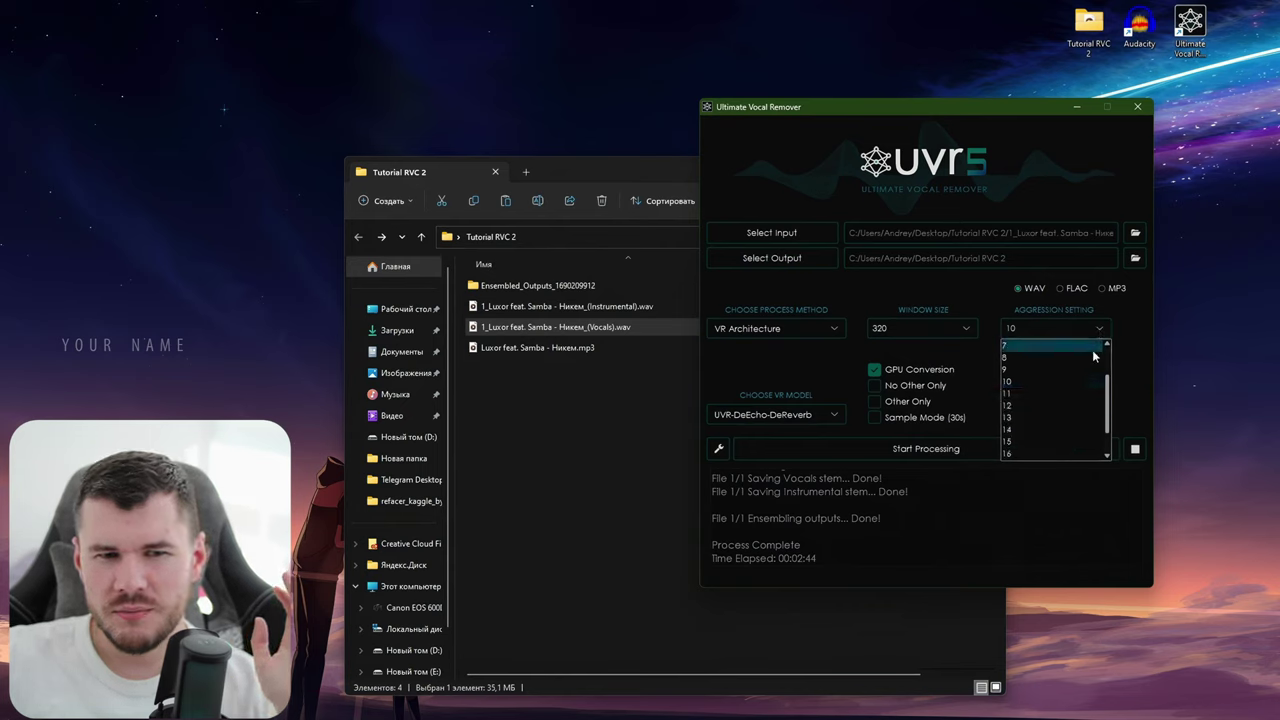
click(1064, 437)
click(1100, 332)
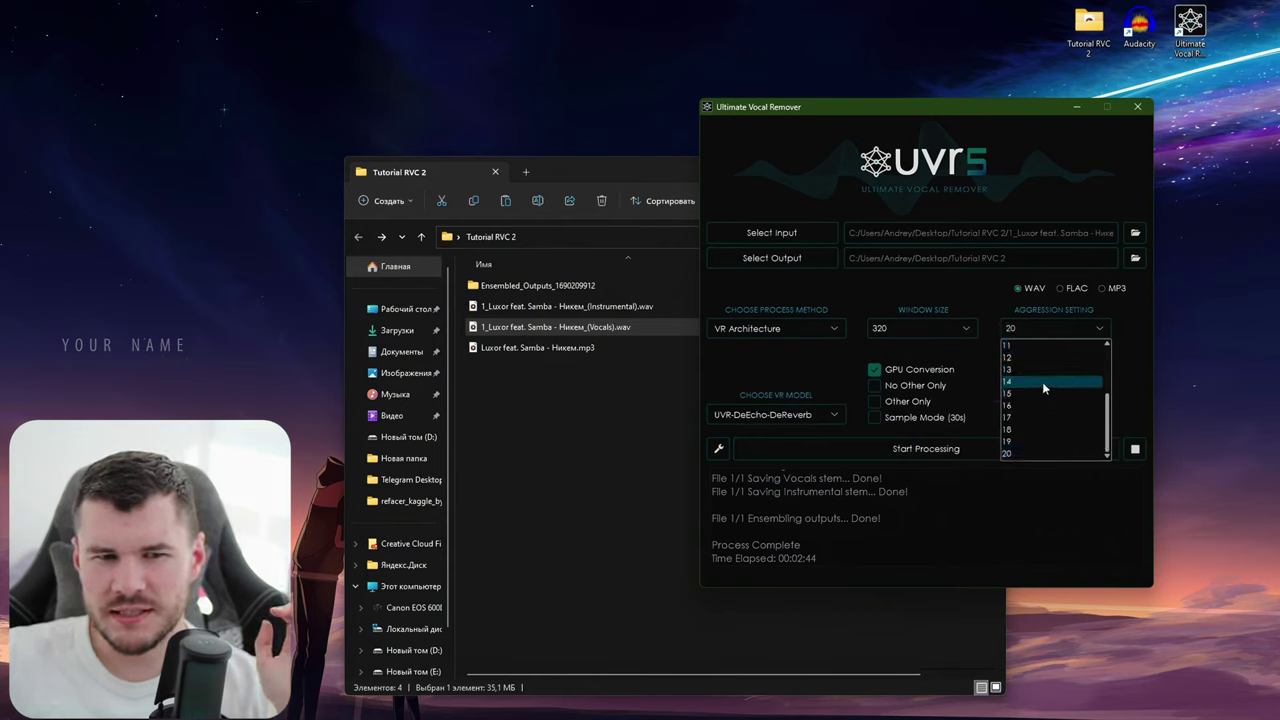
click(1040, 383)
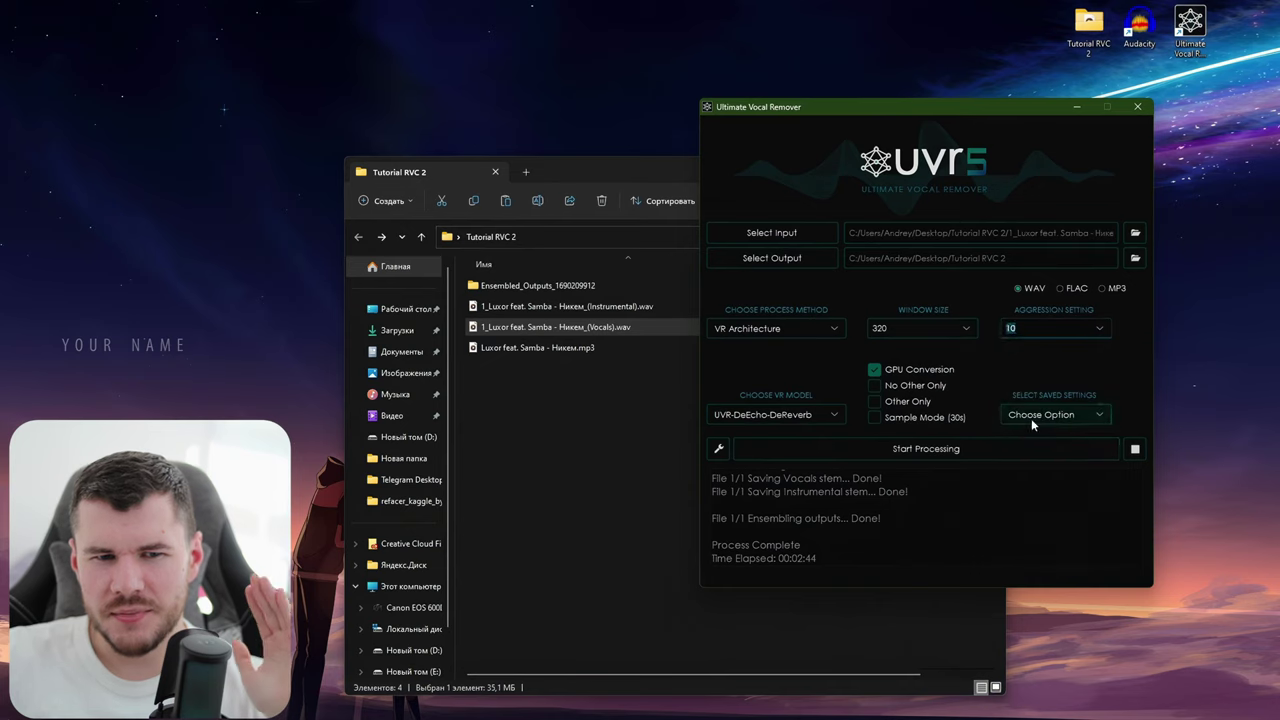
click(948, 450)
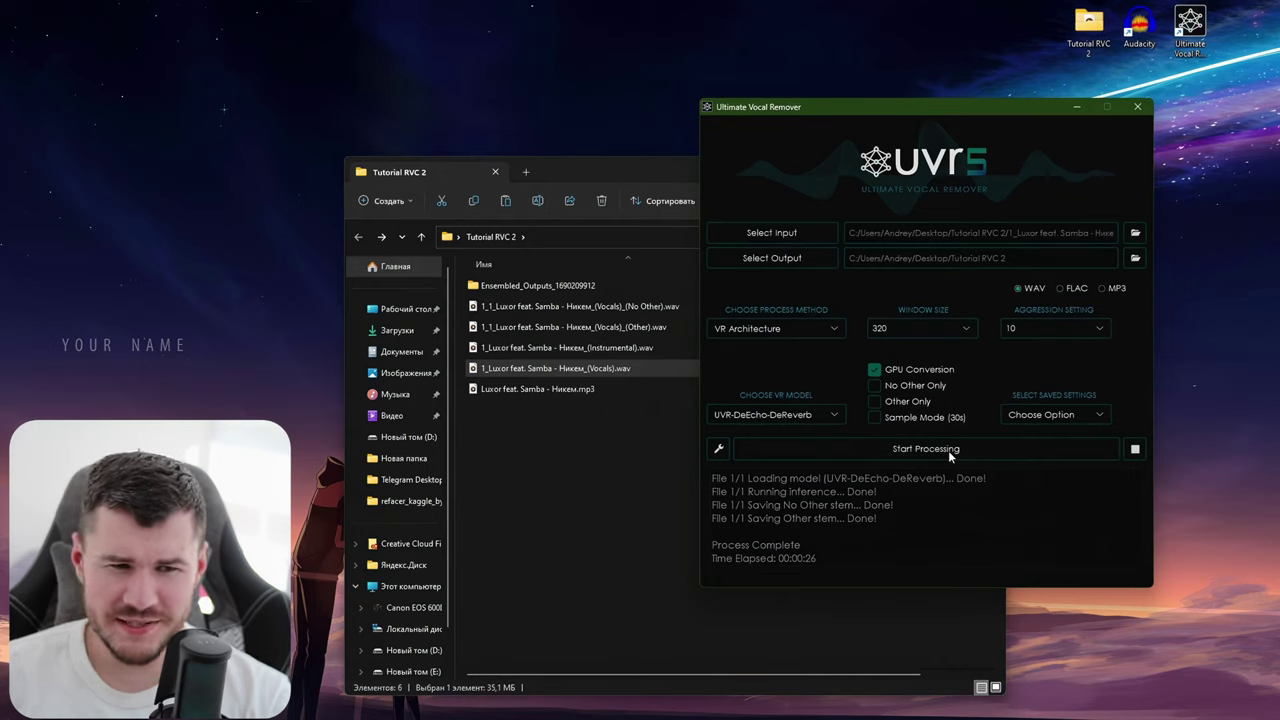
Step: Listen to several parts of 1_1_Luxor feat. Samba - Никем_(Vocals)_(Other).wav in the Tutorial RVC 2 folder and minimize the player
click(659, 515)
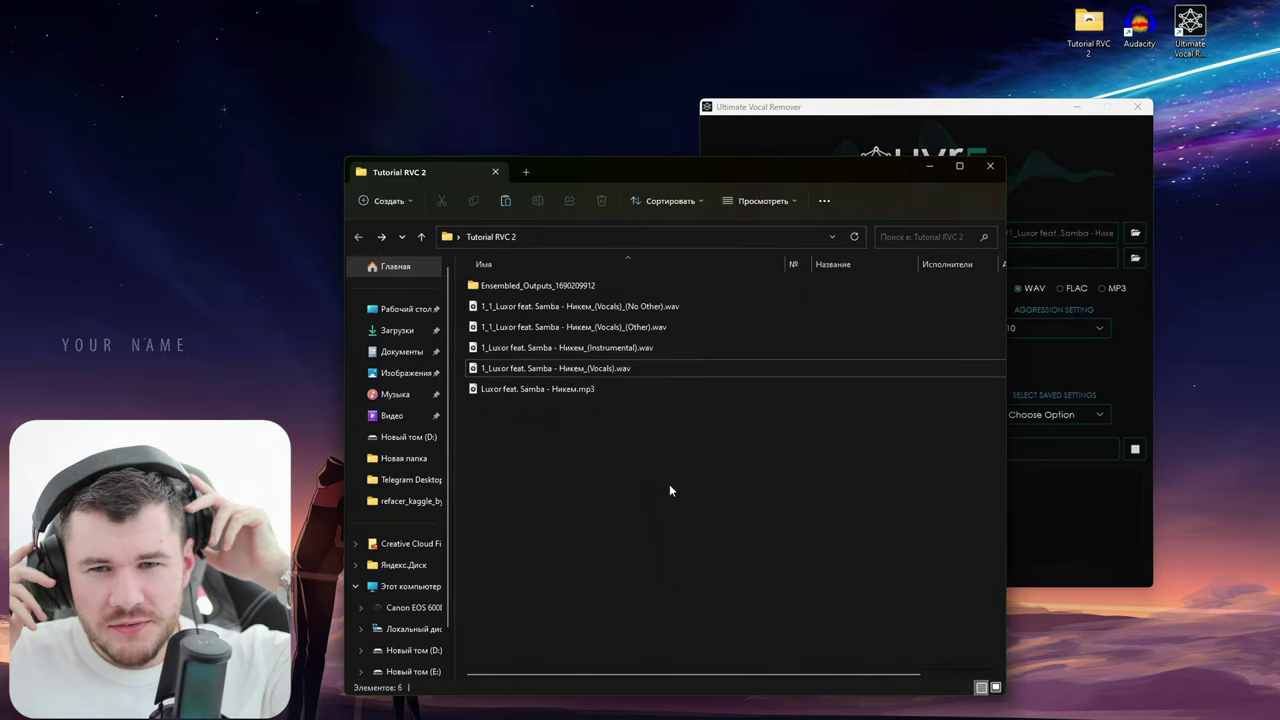
click(670, 306)
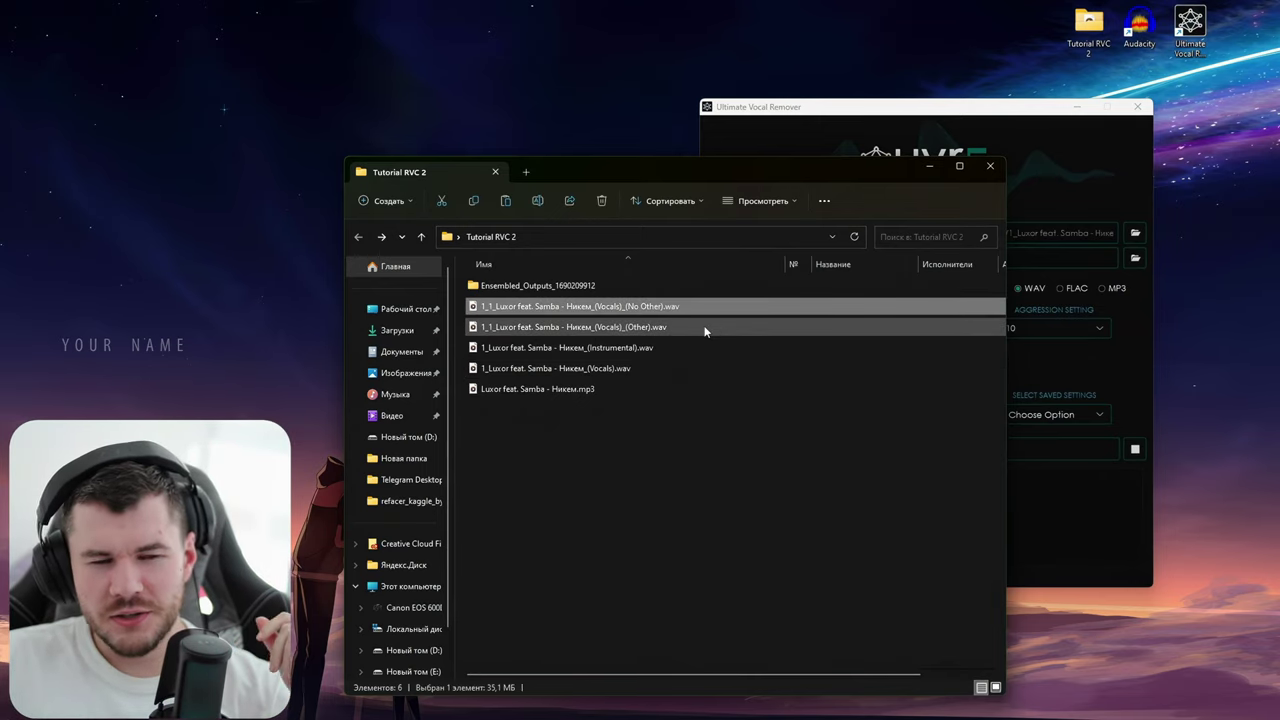
double_click(647, 330)
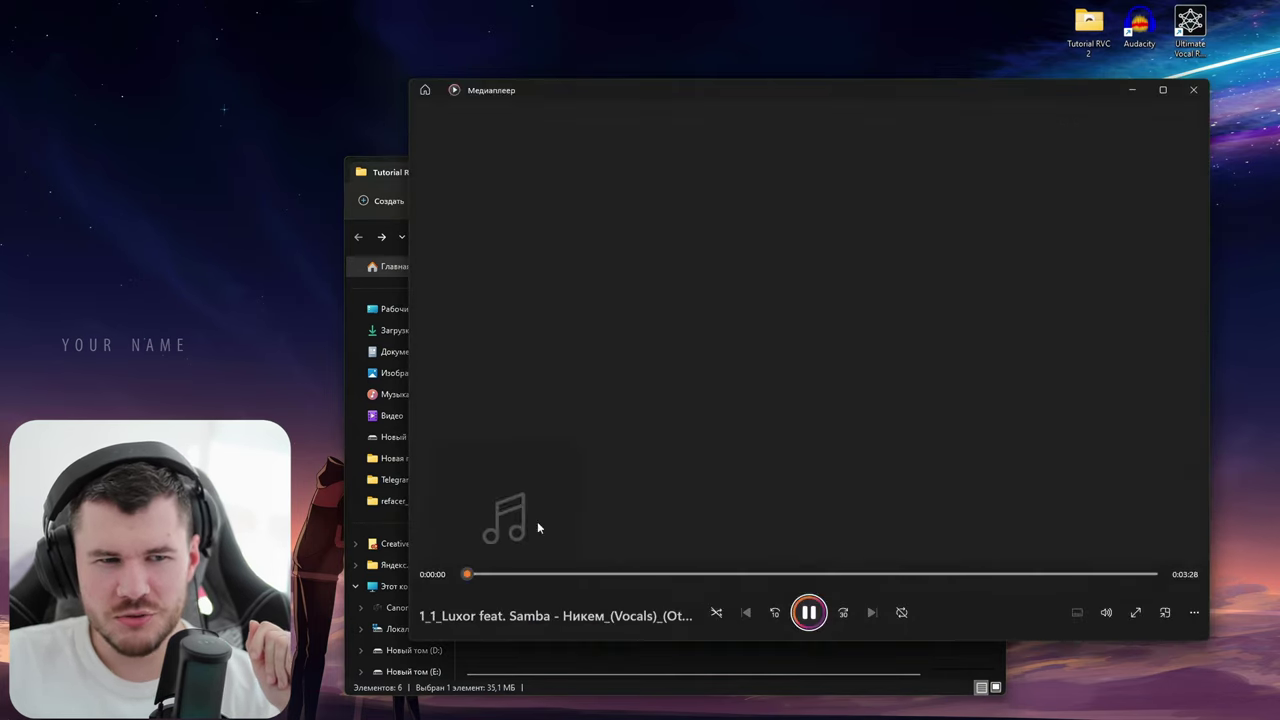
click(523, 575)
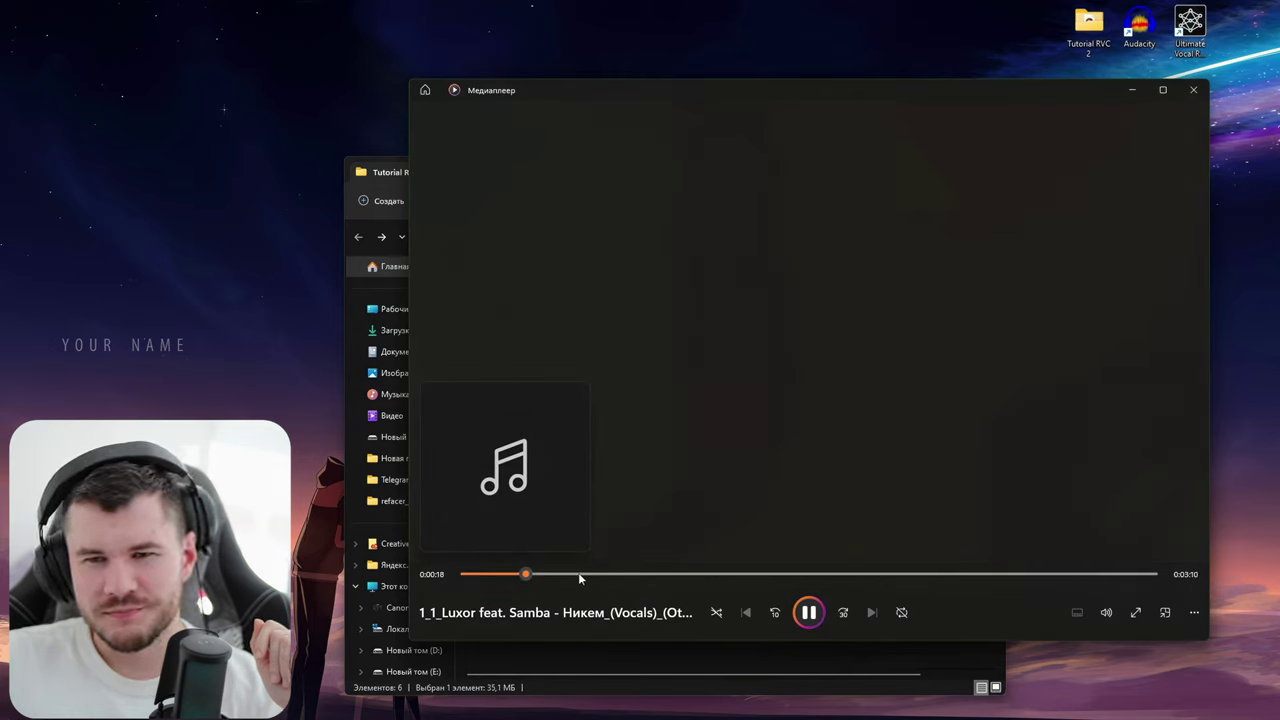
drag(589, 575, 990, 576)
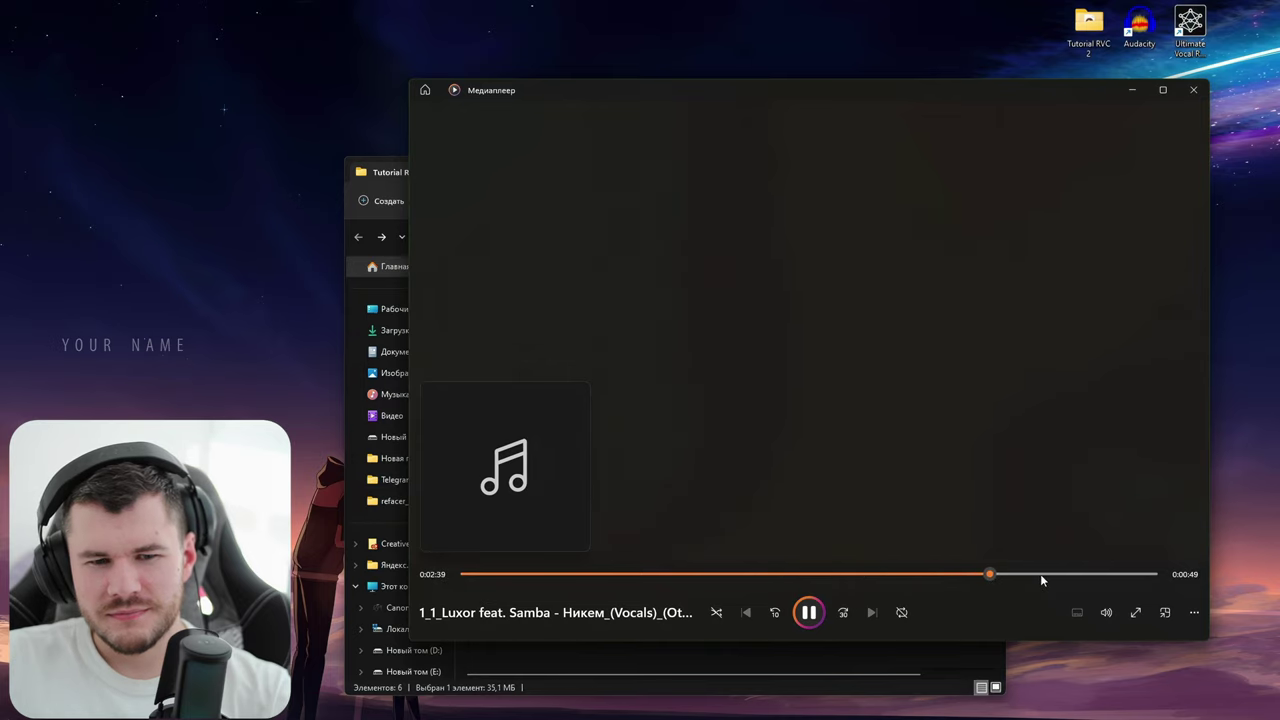
click(1131, 89)
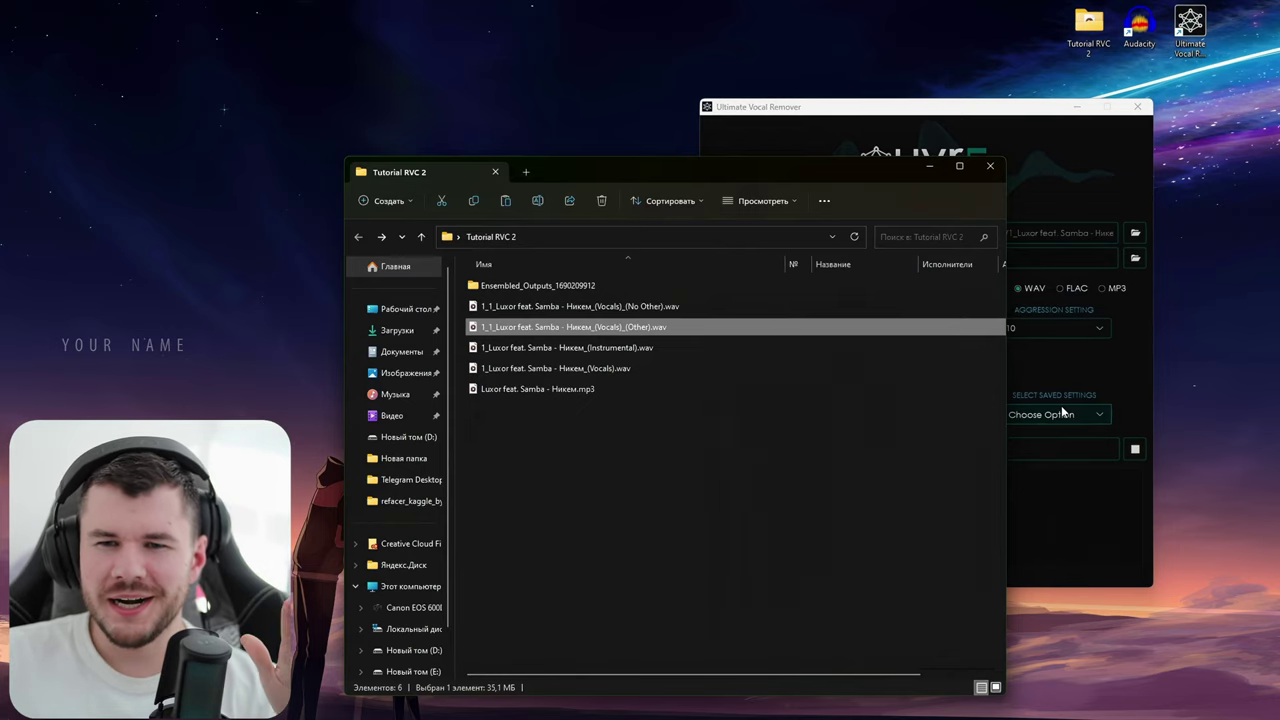
Step: Listen to several parts of 1_1_Luxor feat. Samba - Никем_(Vocals)_(No Other).wav and close the player
double_click(657, 305)
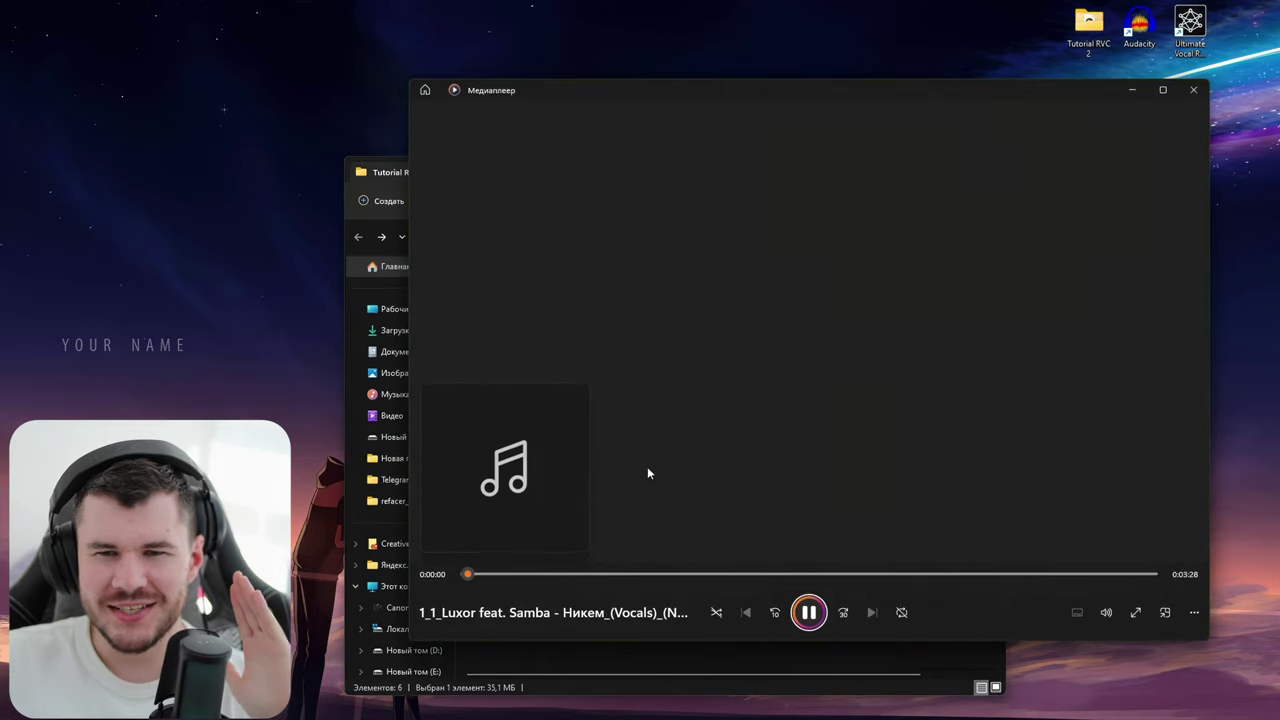
click(532, 574)
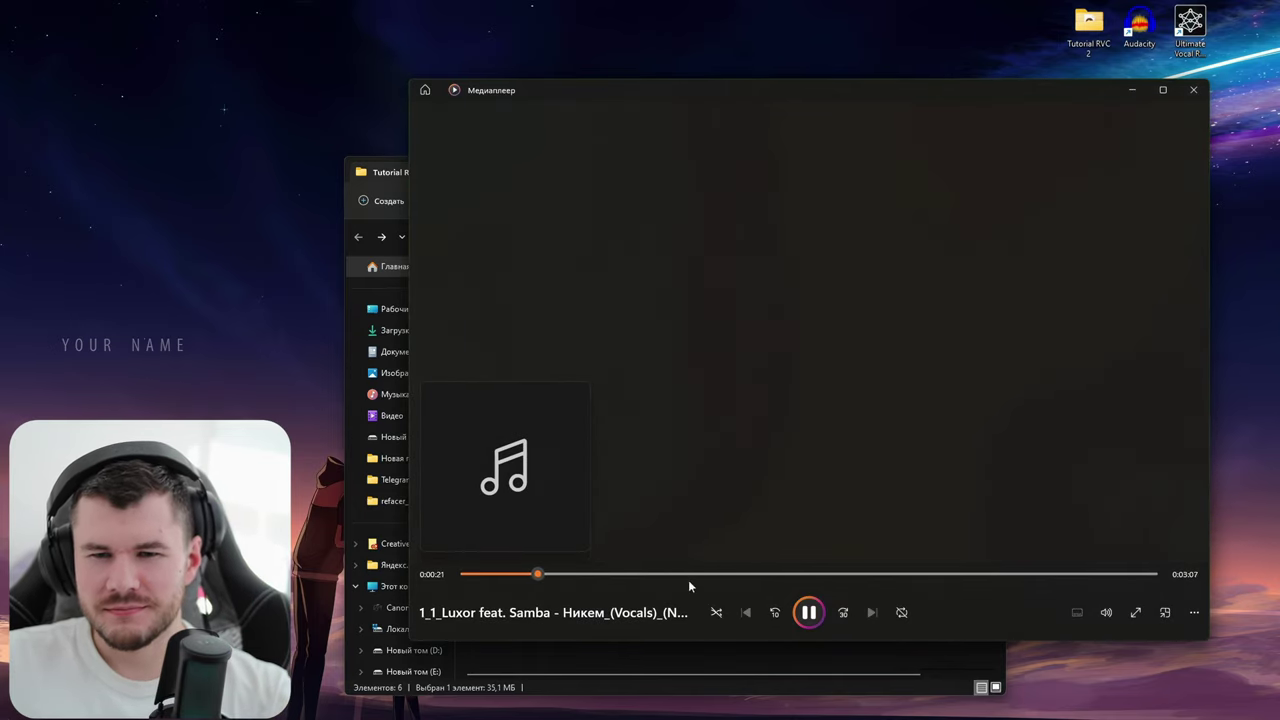
click(729, 576)
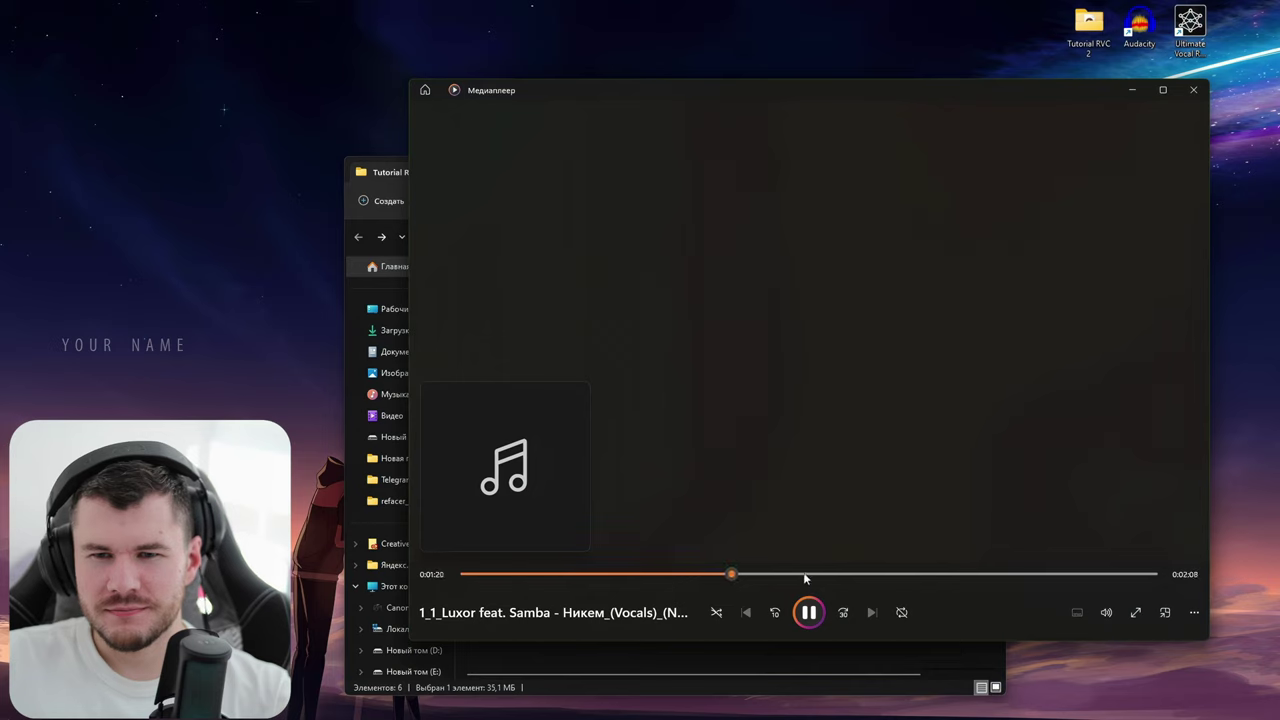
drag(789, 576, 885, 576)
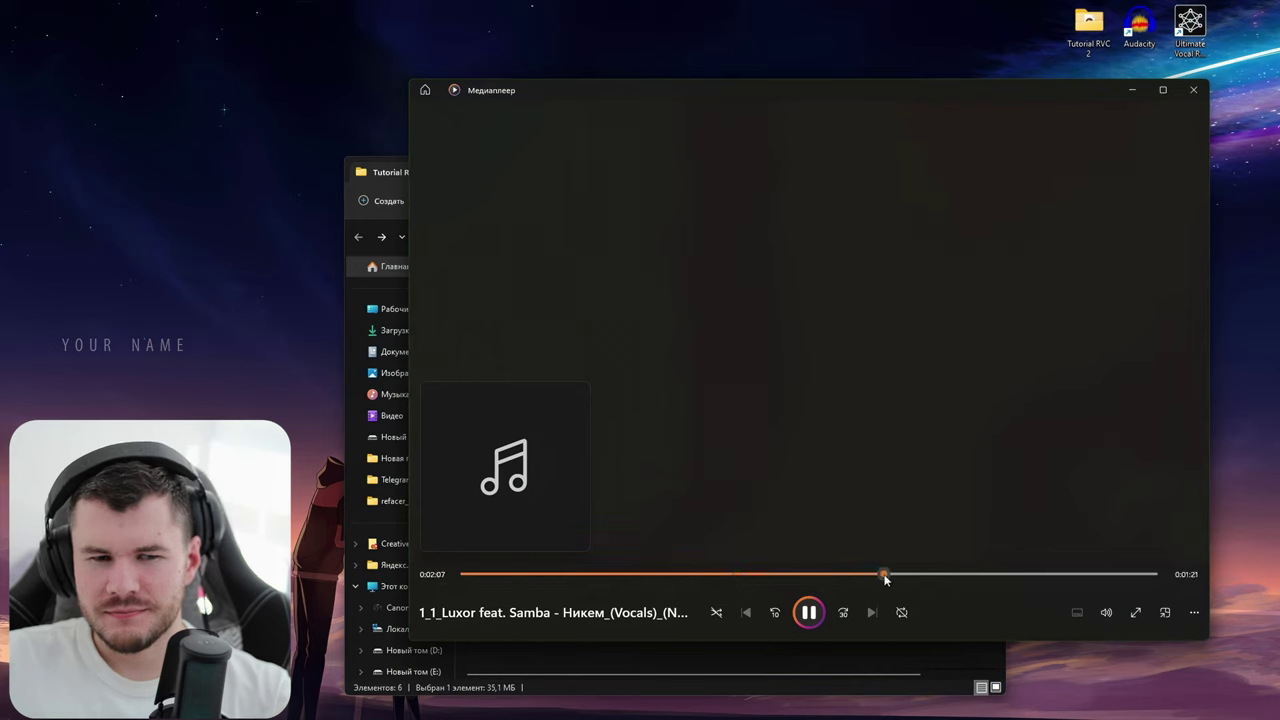
click(1000, 574)
click(1194, 92)
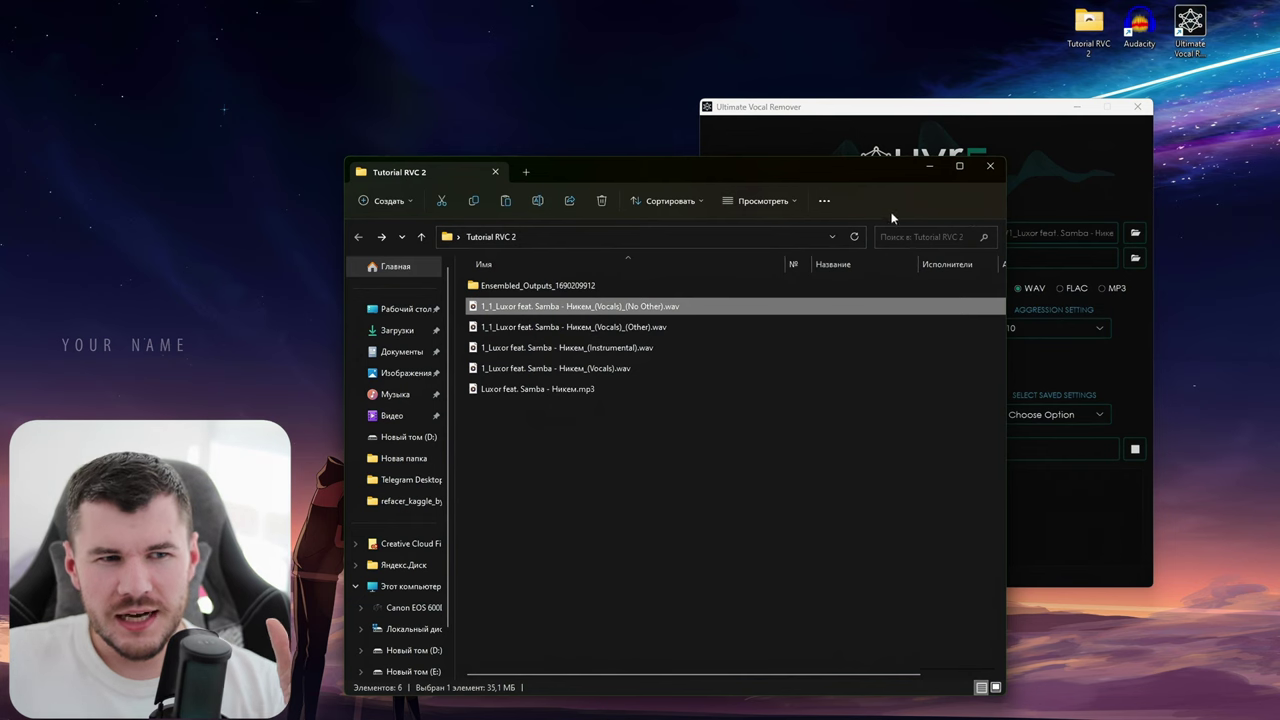
Step: Return to Ultimate Vocal Remover and set the process method to Ensemble Mode
click(1080, 138)
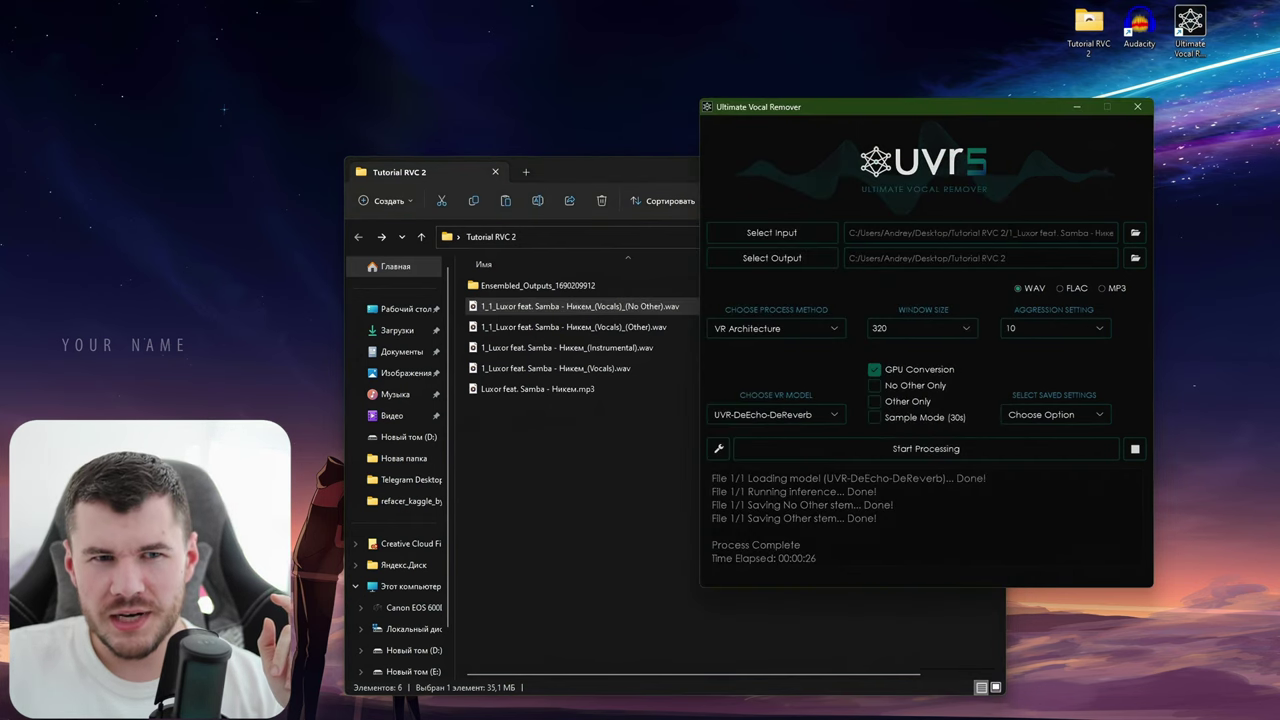
drag(948, 106, 908, 153)
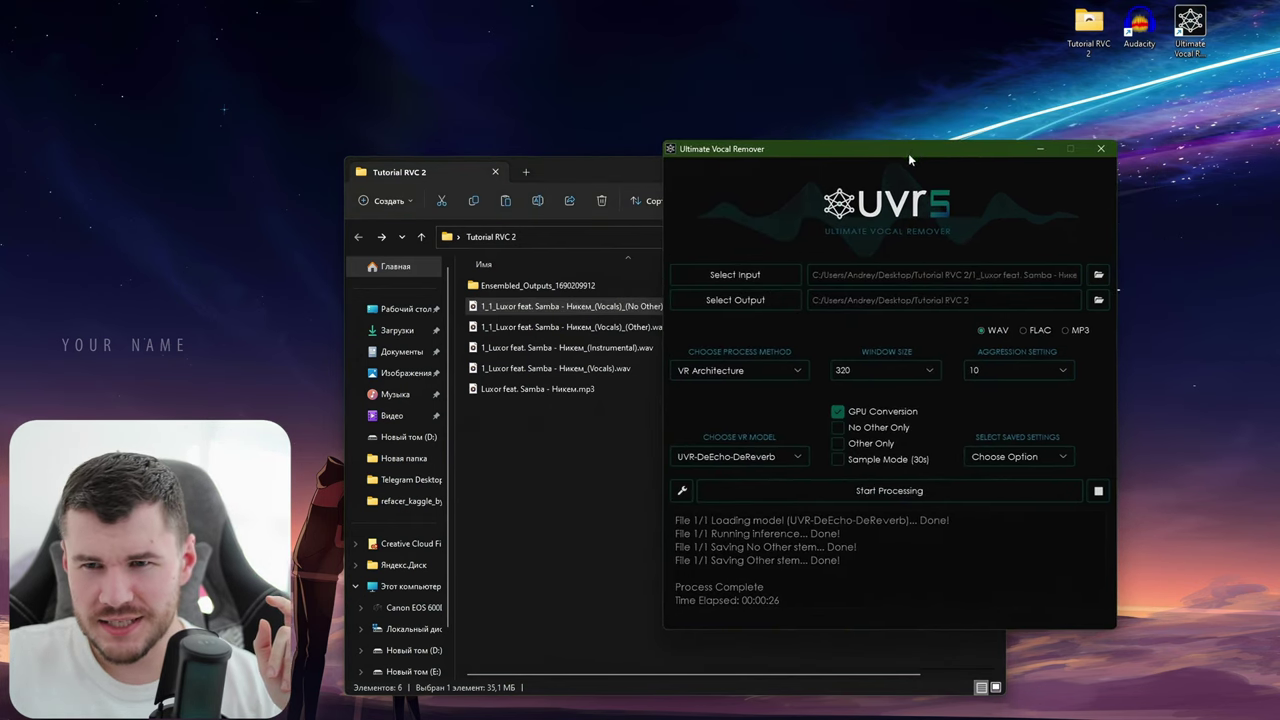
click(754, 370)
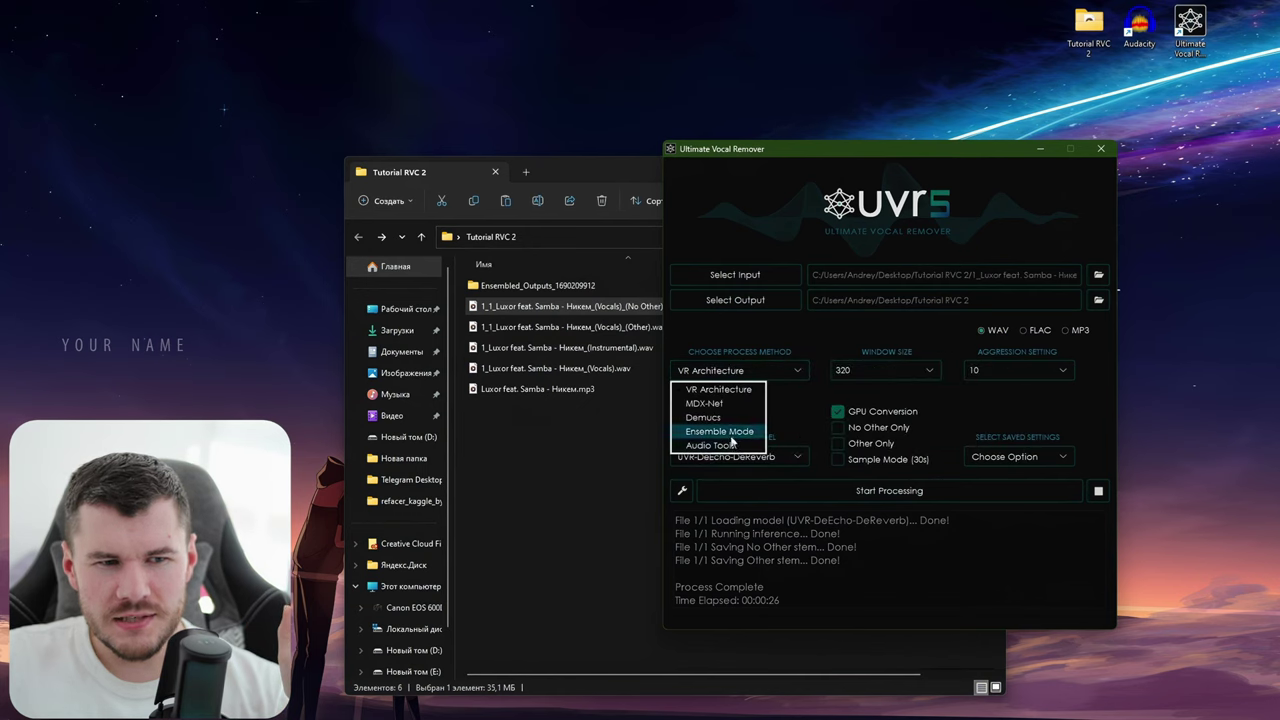
click(714, 430)
scroll(1029, 434, down, 1)
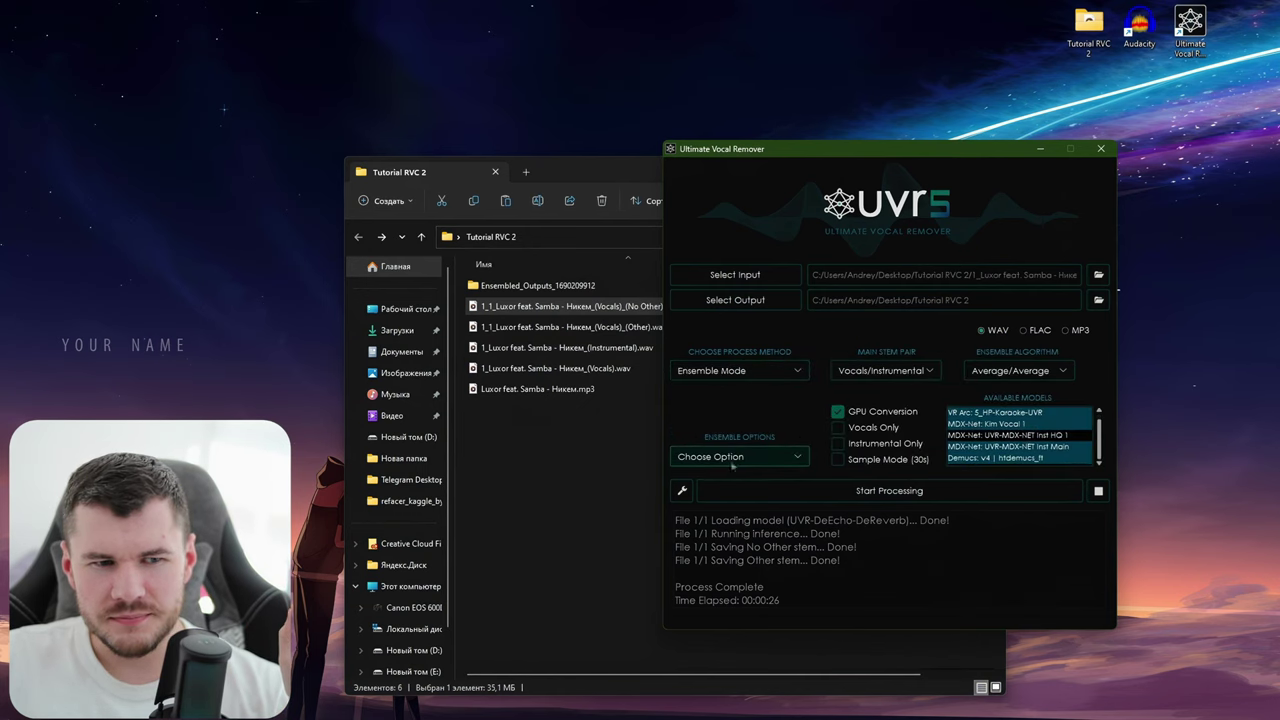
Step: Save the current model selection as an ensemble named v22
click(765, 457)
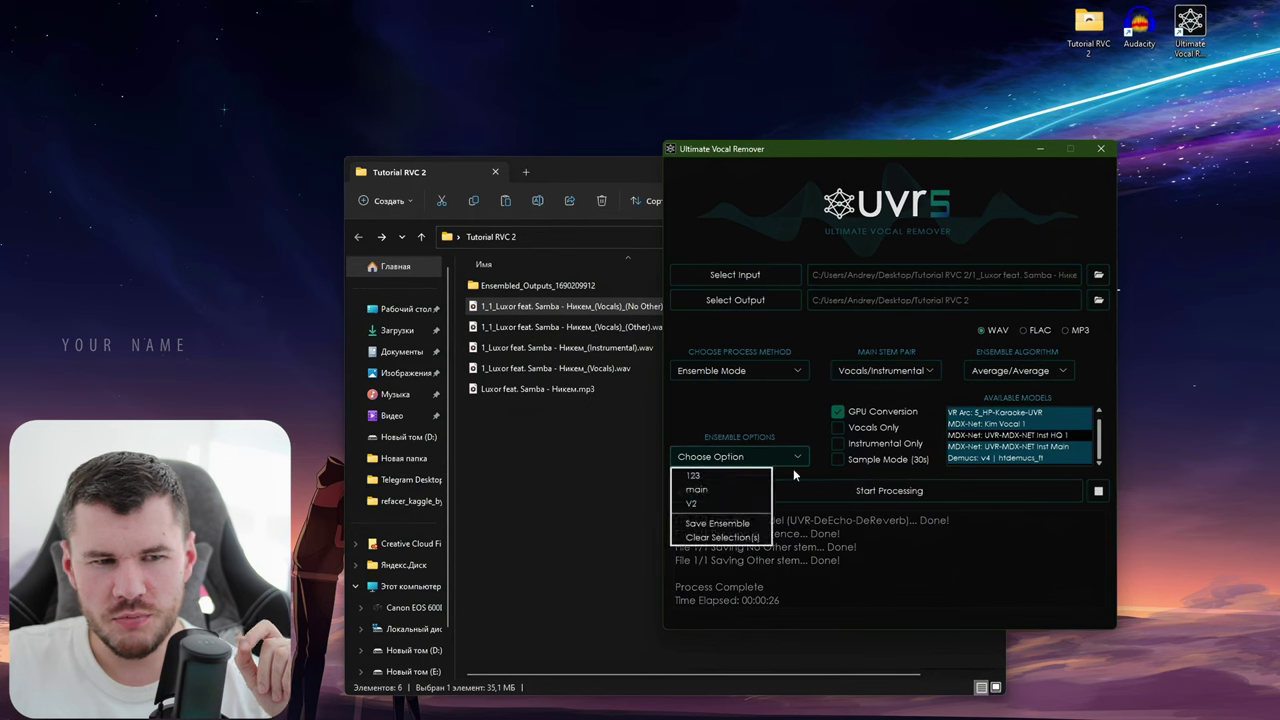
click(717, 523)
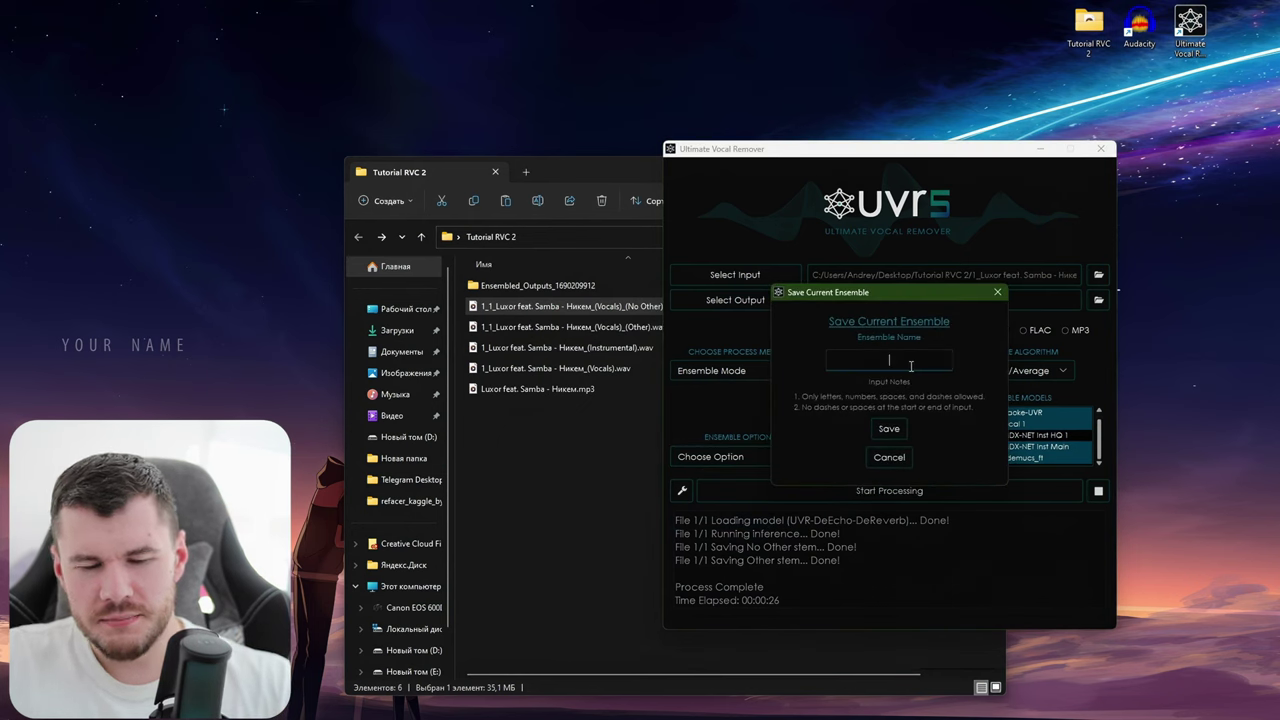
click(911, 366)
text(v2)
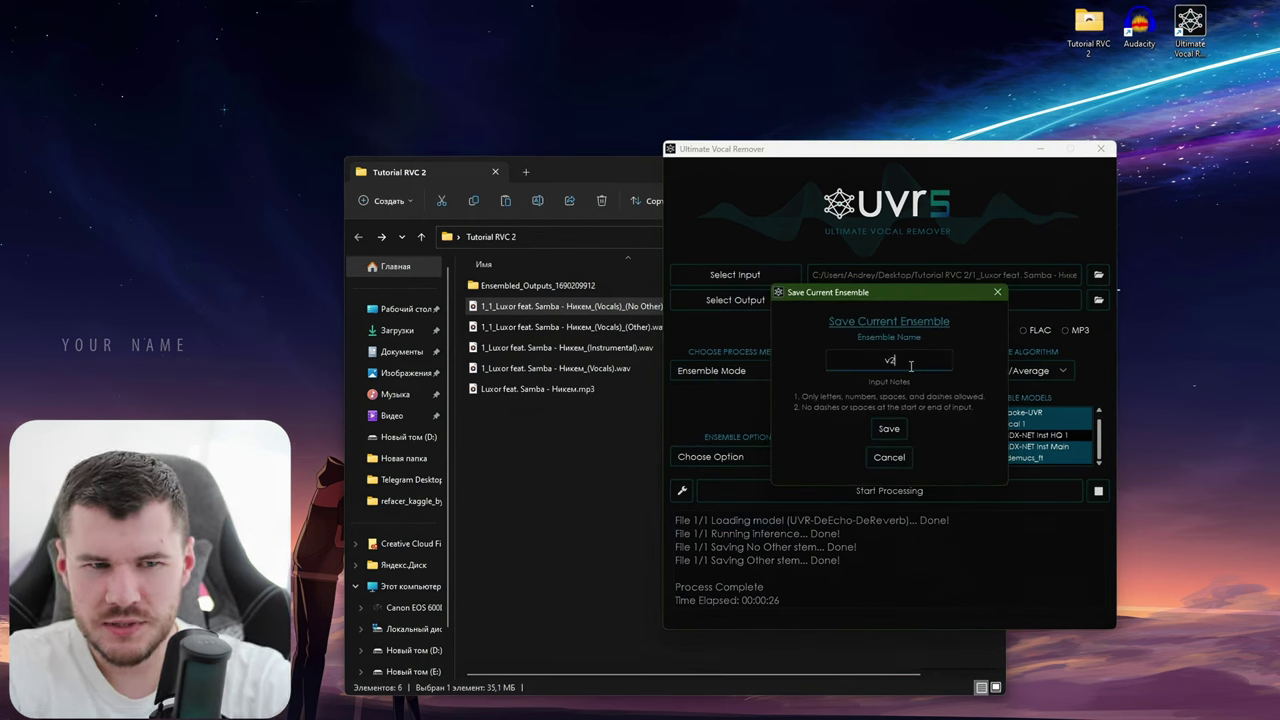
text(2)
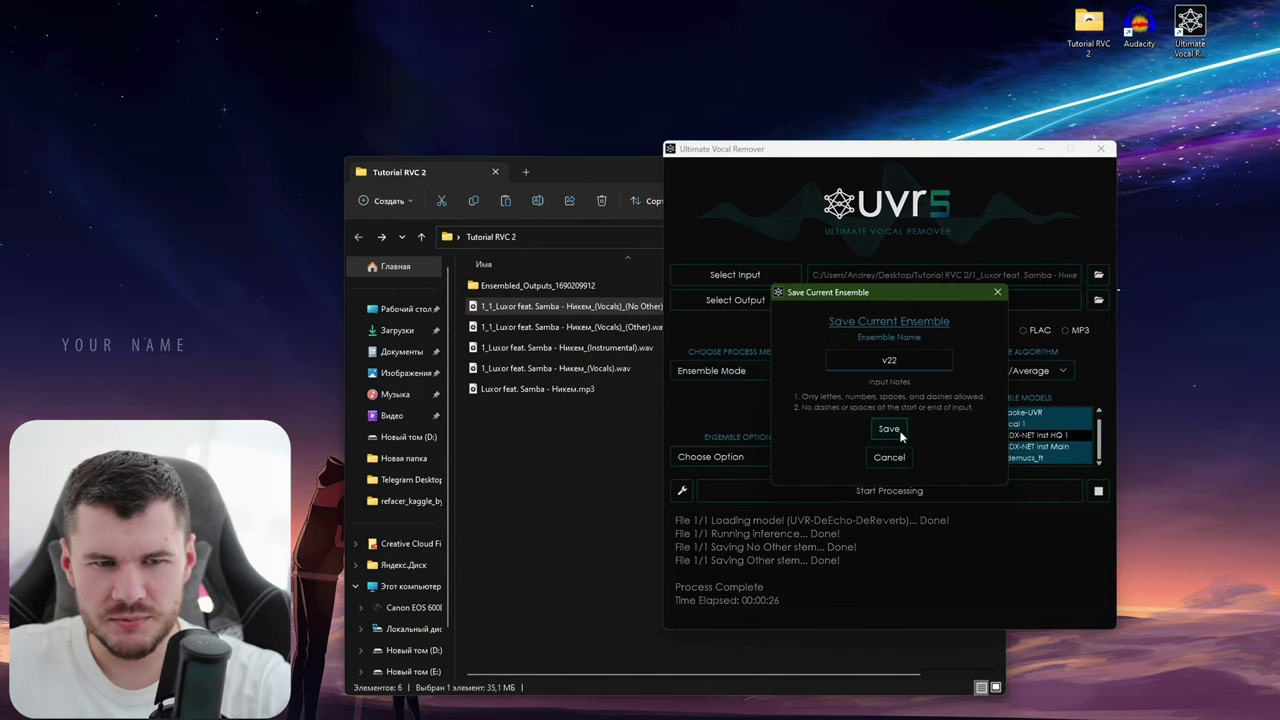
click(889, 428)
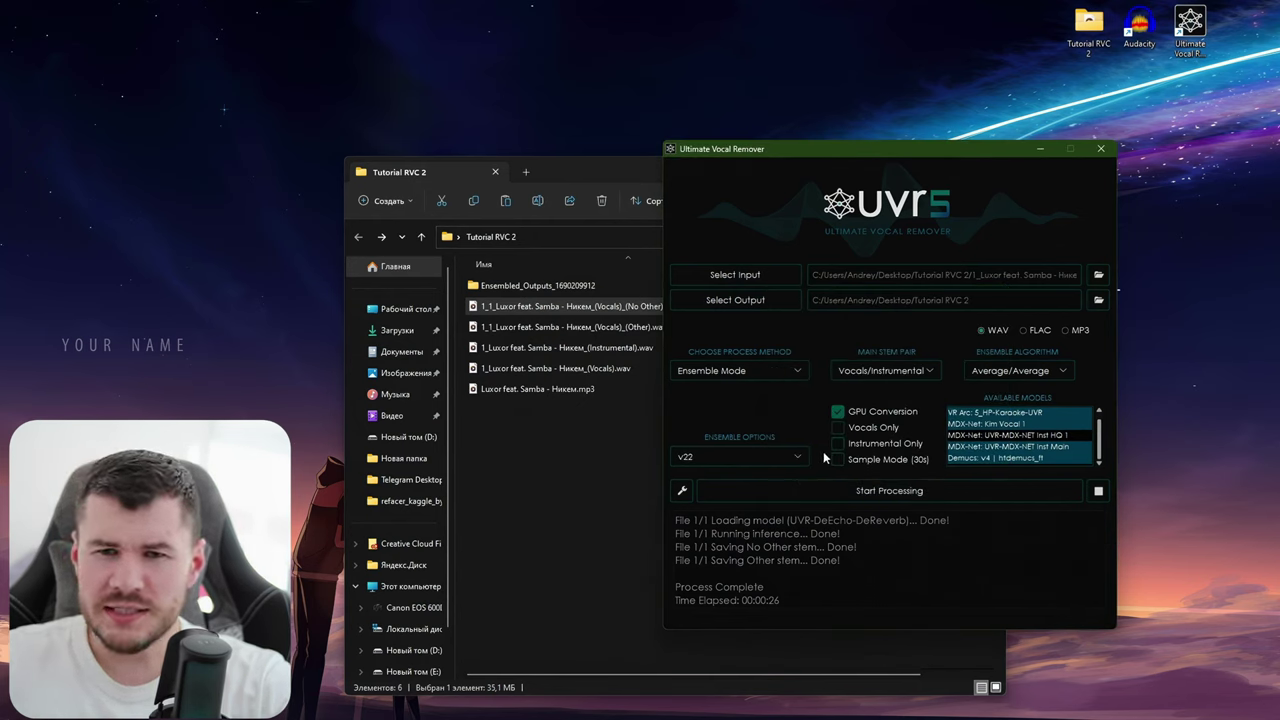
Step: Switch the process method to MDX-Net, view its available models, and return to Ensemble Mode
click(740, 370)
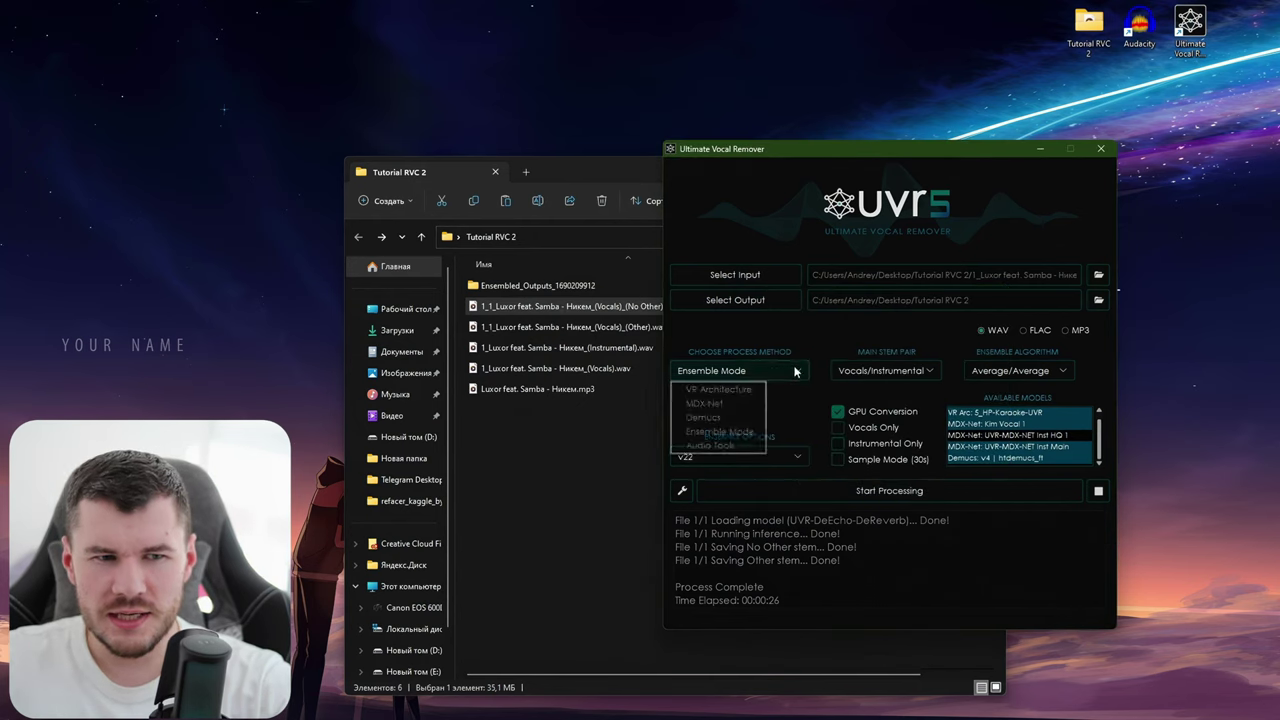
click(745, 405)
click(796, 458)
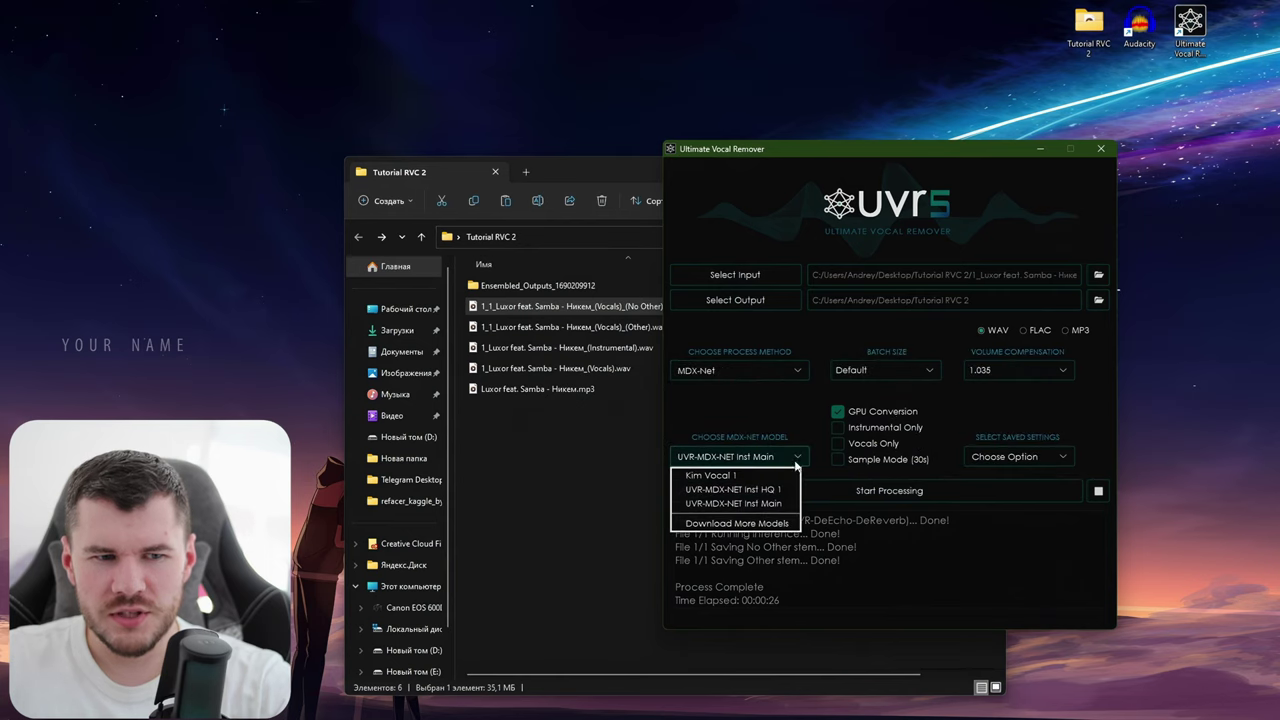
click(740, 370)
click(740, 370)
click(712, 431)
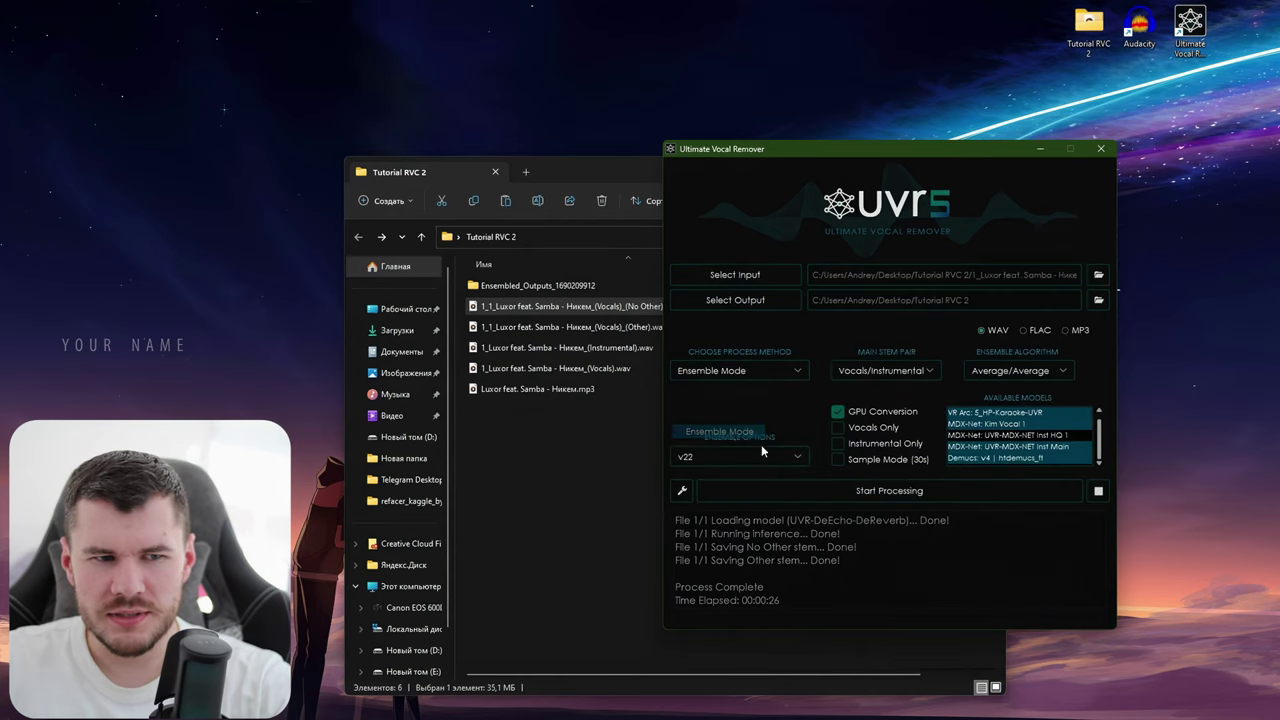
Step: Load the saved ensemble 123 for comparison and switch back to the v22 ensemble
click(798, 457)
click(730, 517)
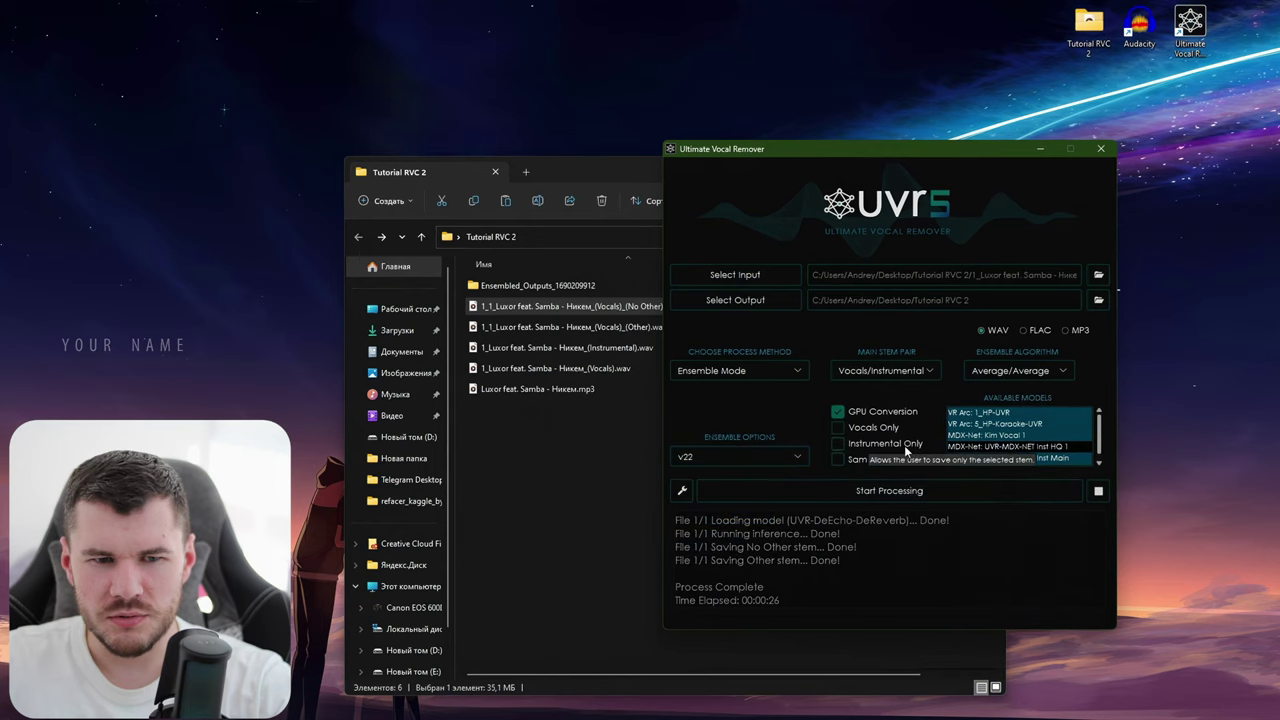
click(804, 457)
click(700, 472)
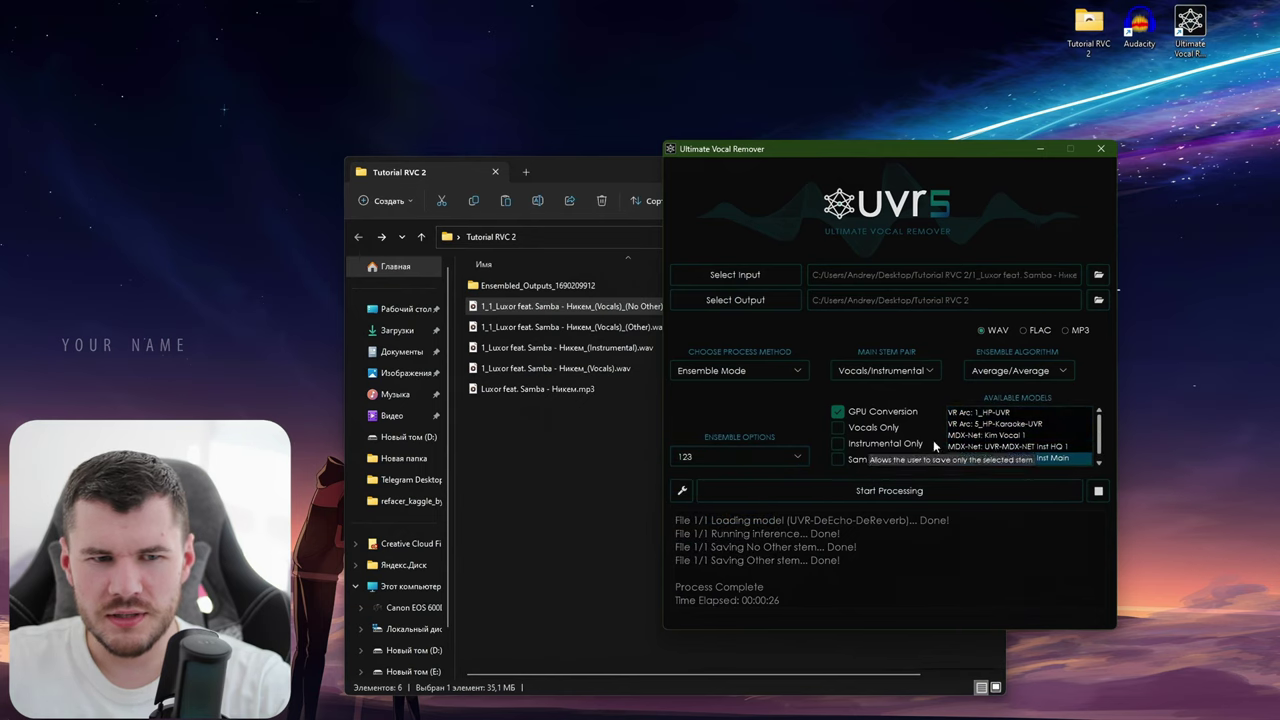
click(760, 457)
click(728, 517)
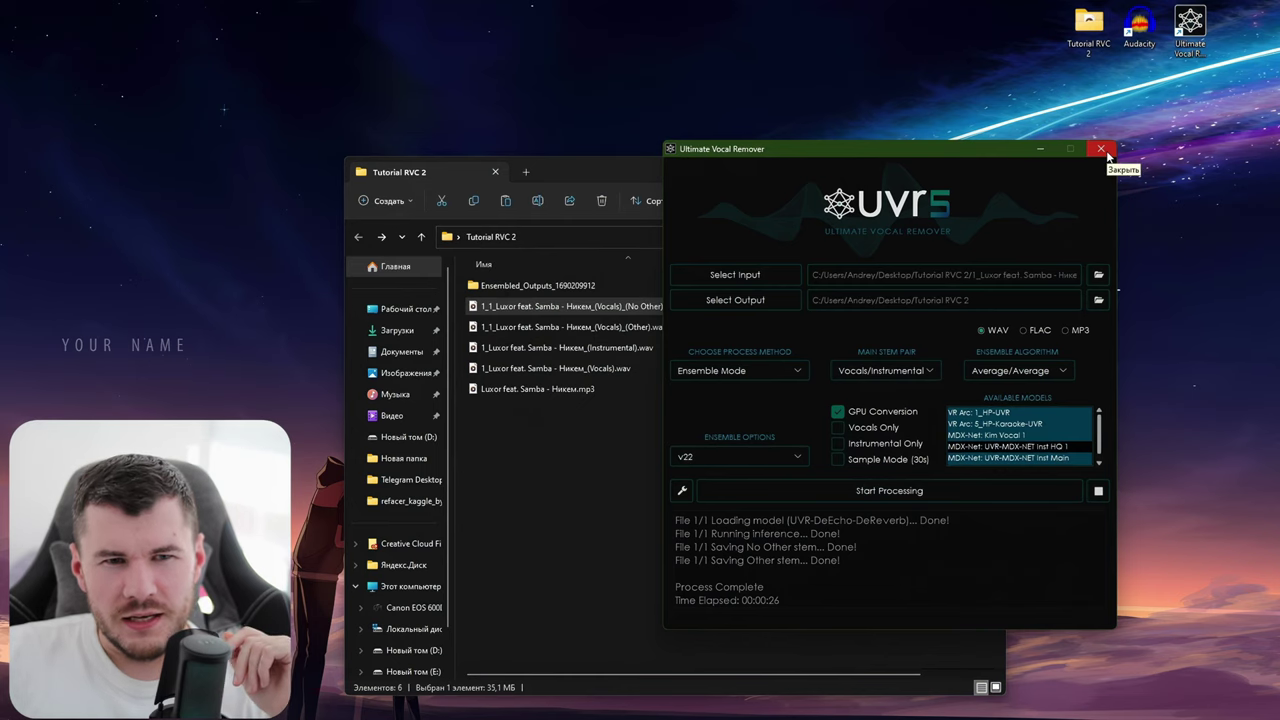
Step: Close Ultimate Vocal Remover, launch Audacity, and arrange its window beside the Tutorial RVC 2 folder
click(1106, 153)
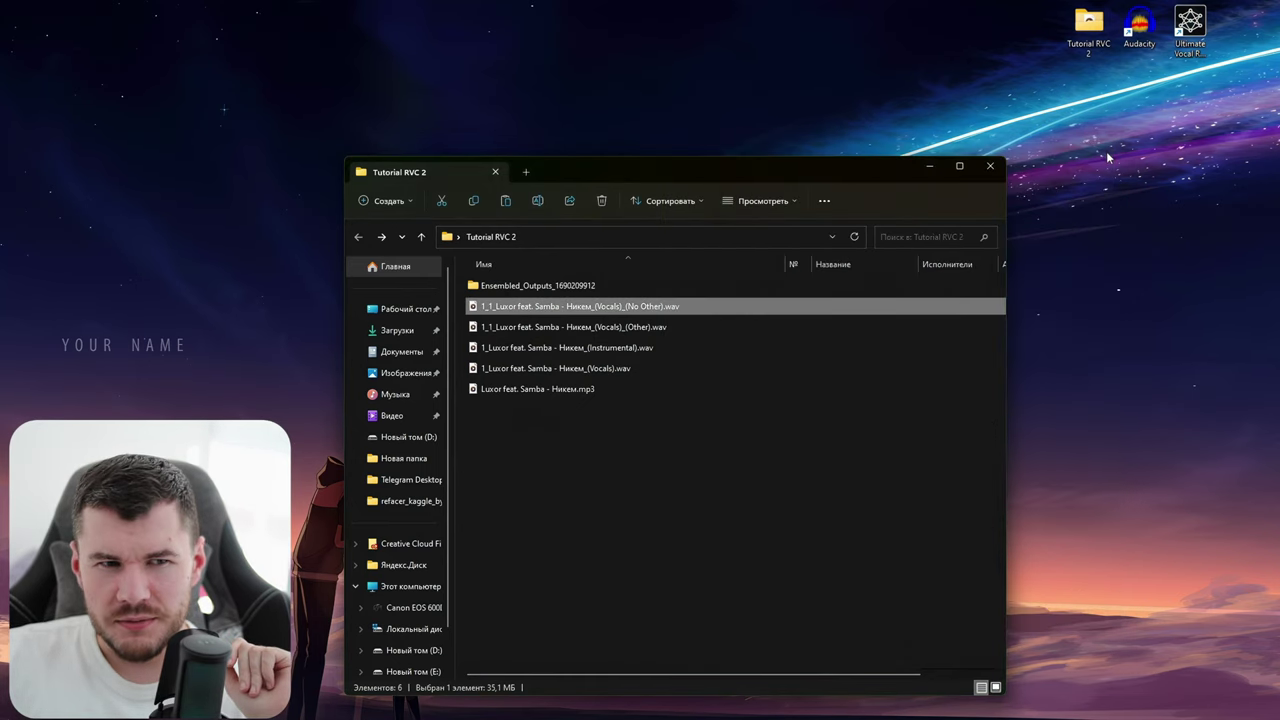
double_click(1141, 40)
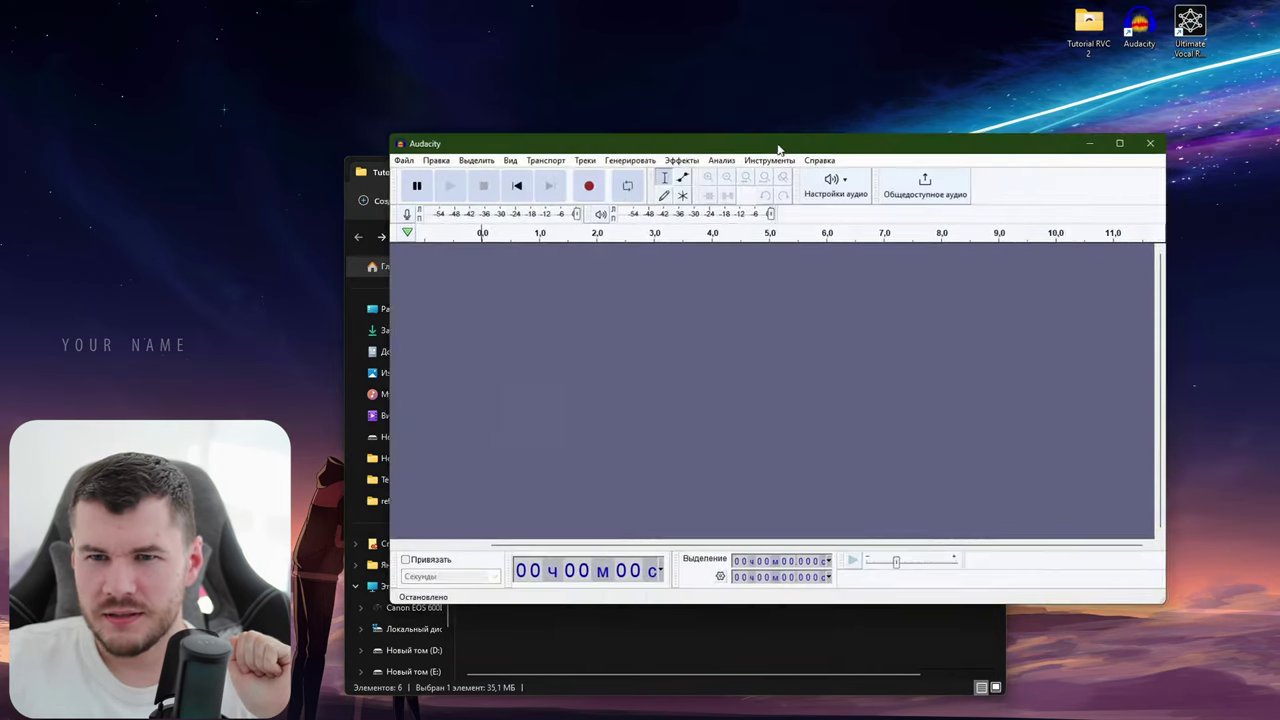
drag(777, 143, 461, 117)
click(919, 464)
drag(687, 168, 991, 211)
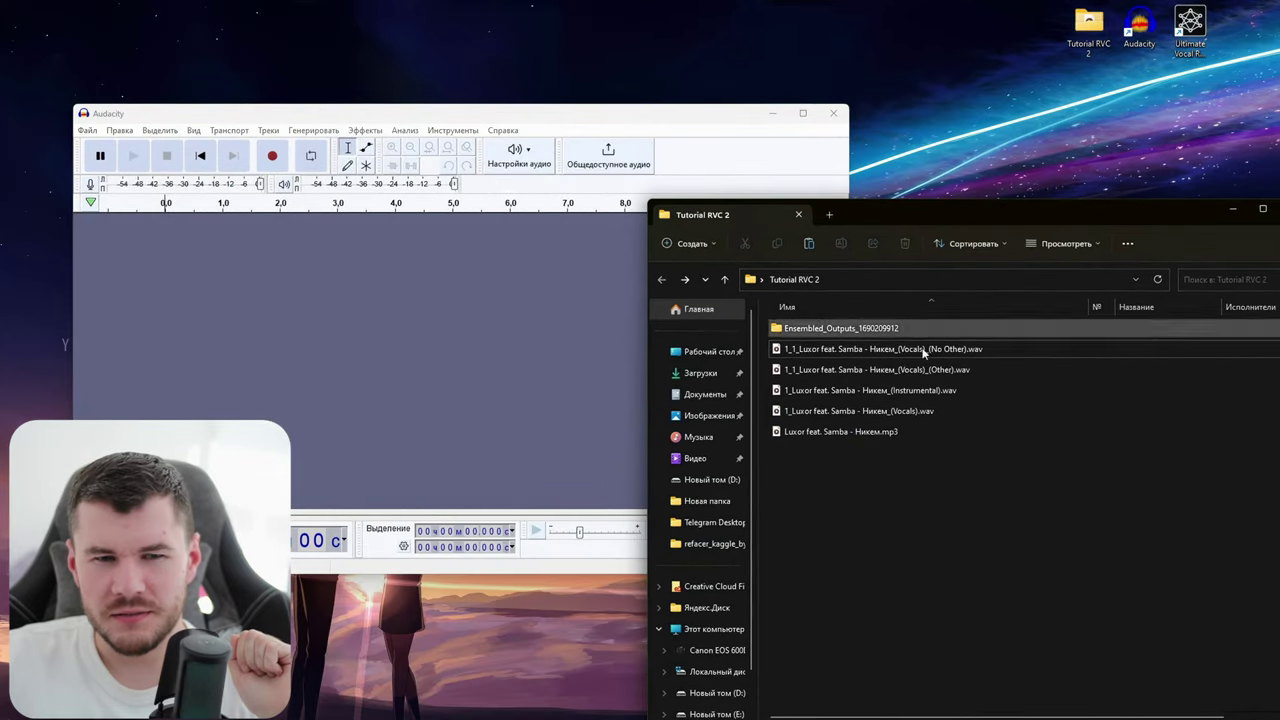
Step: Import 1_1_Luxor feat. Samba - Никем_(Vocals)_(No Other).wav from the folder into Audacity and maximize the Audacity window
click(906, 350)
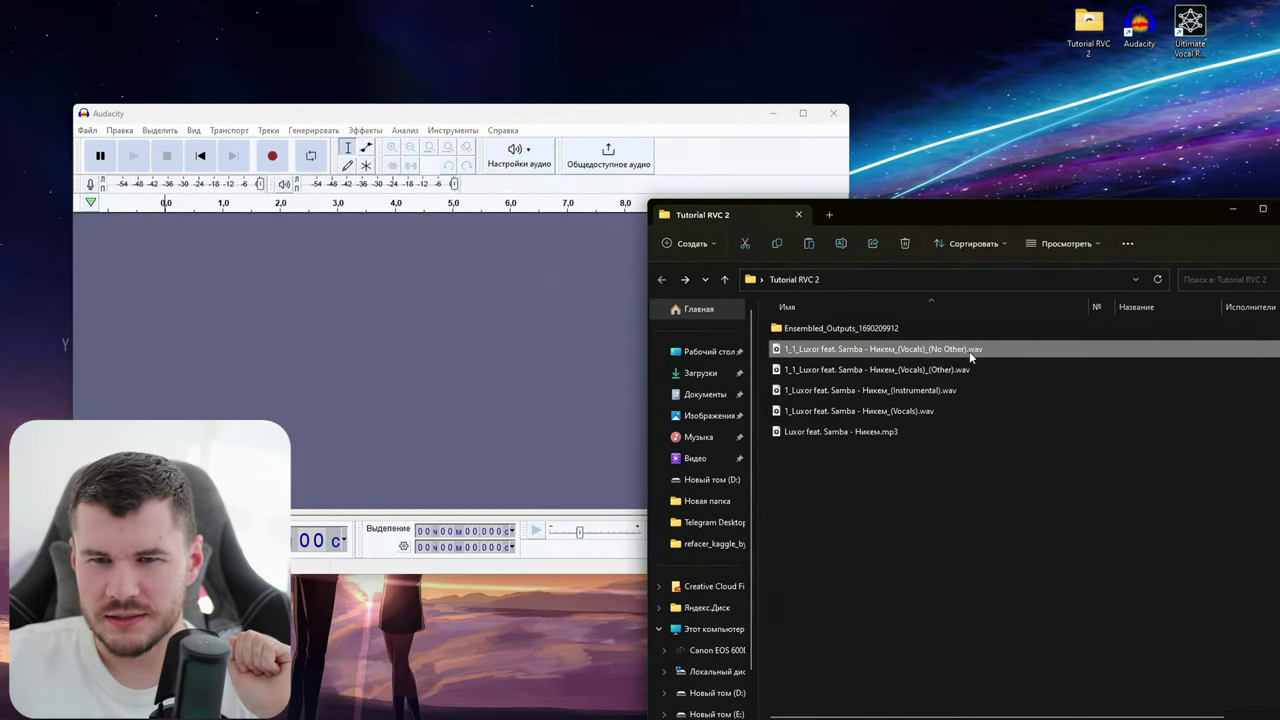
drag(970, 357, 375, 340)
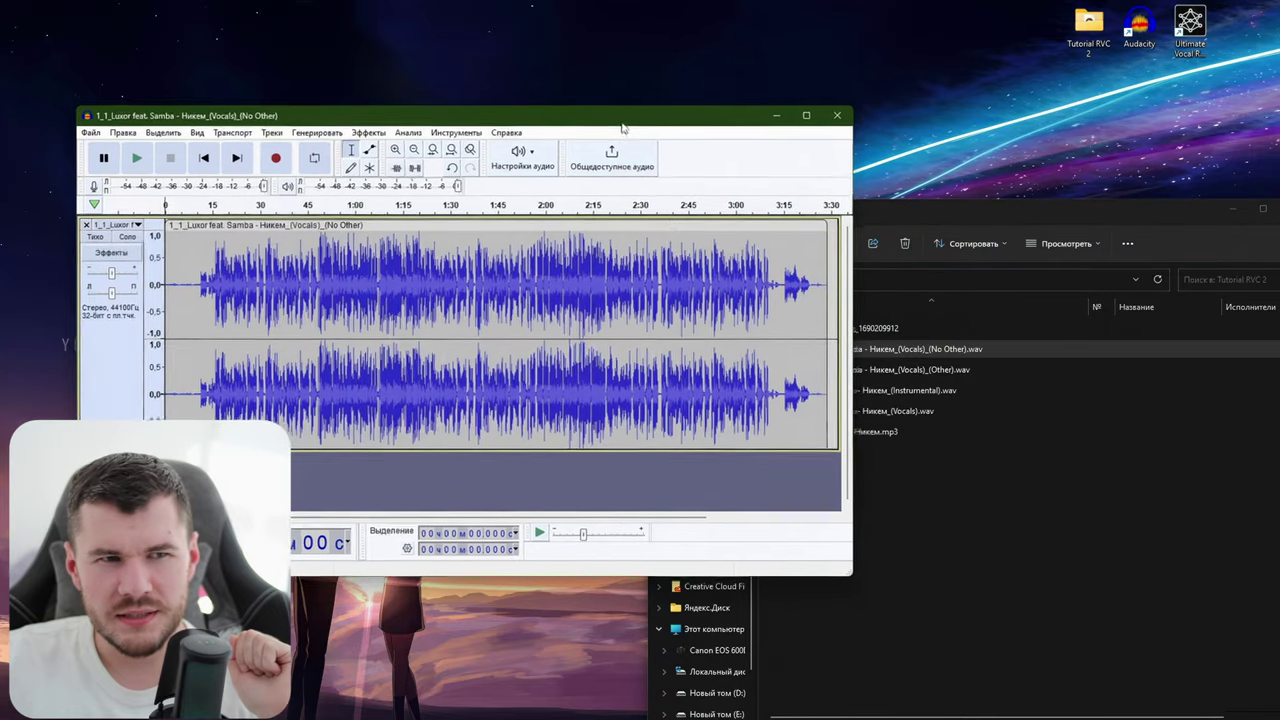
drag(622, 127, 875, 2)
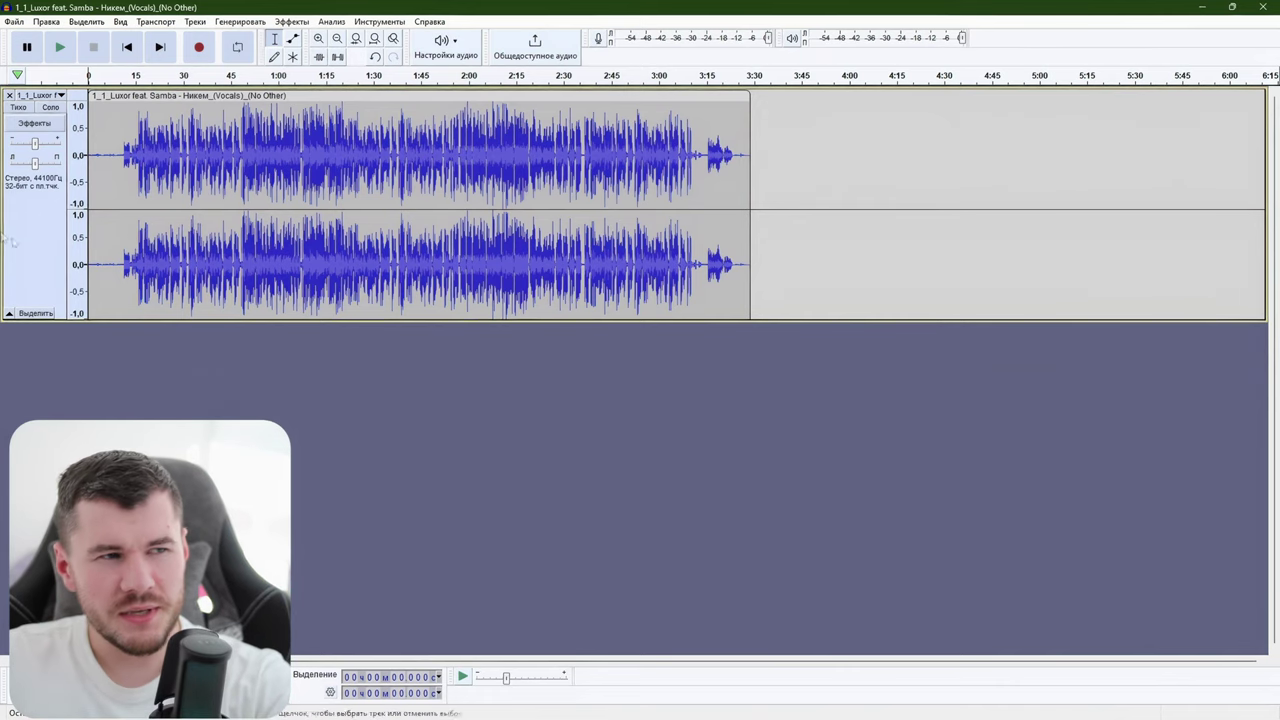
Step: Select the quiet intro from 0 to about 9.7 s and capture it as the Noise Reduction profile
scroll(115, 200, up, 2)
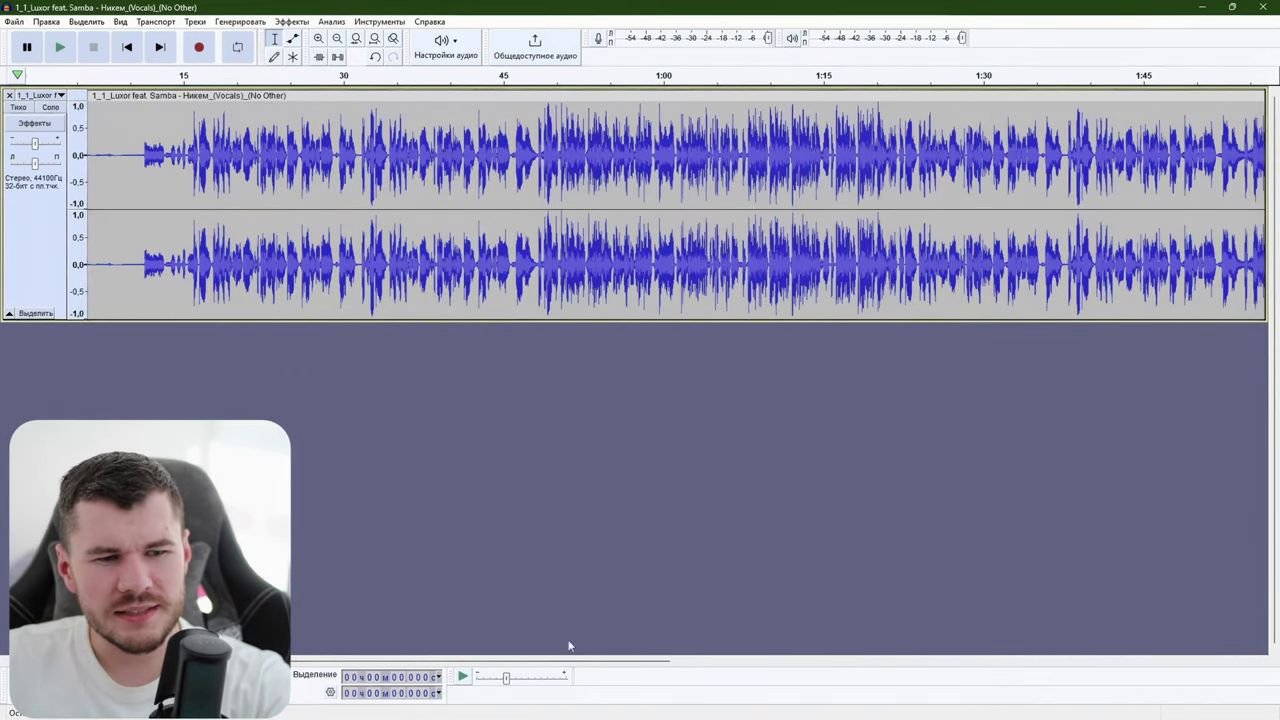
drag(568, 661, 538, 661)
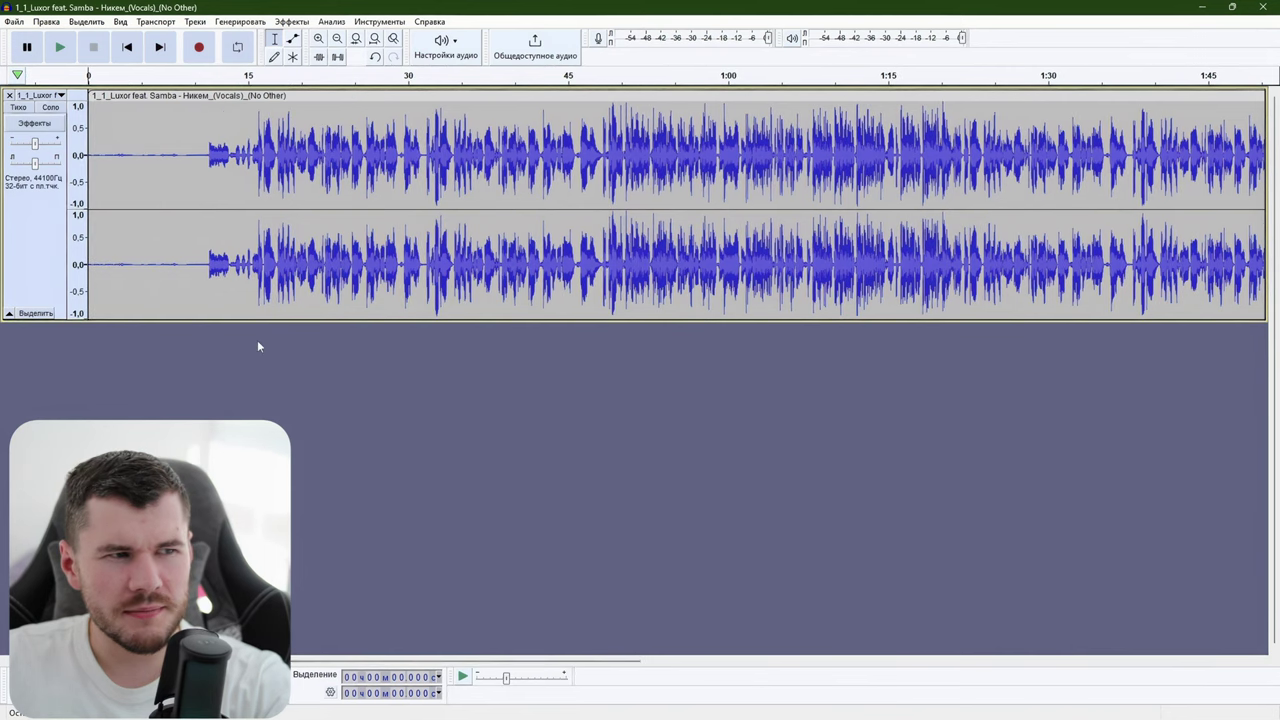
mouse_move(198, 167)
mouse_down()
mouse_move(90, 170)
mouse_move(190, 176)
mouse_up()
click(164, 176)
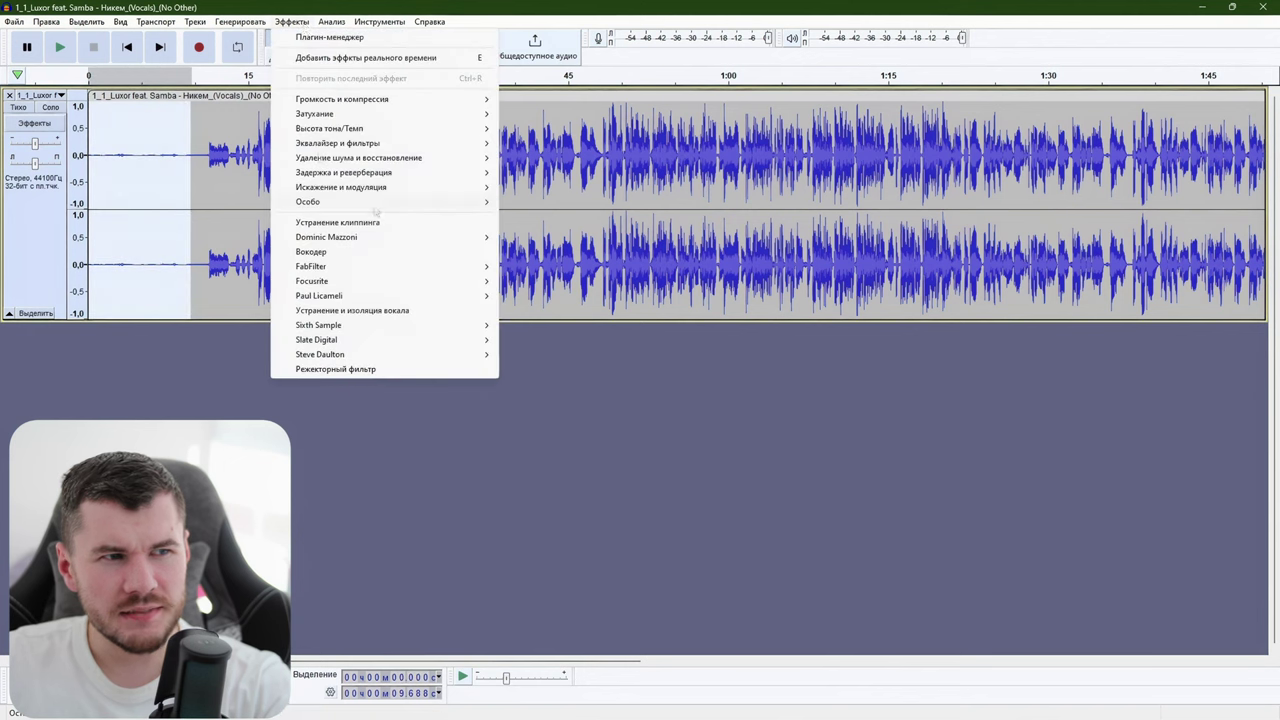
mouse_move(412, 163)
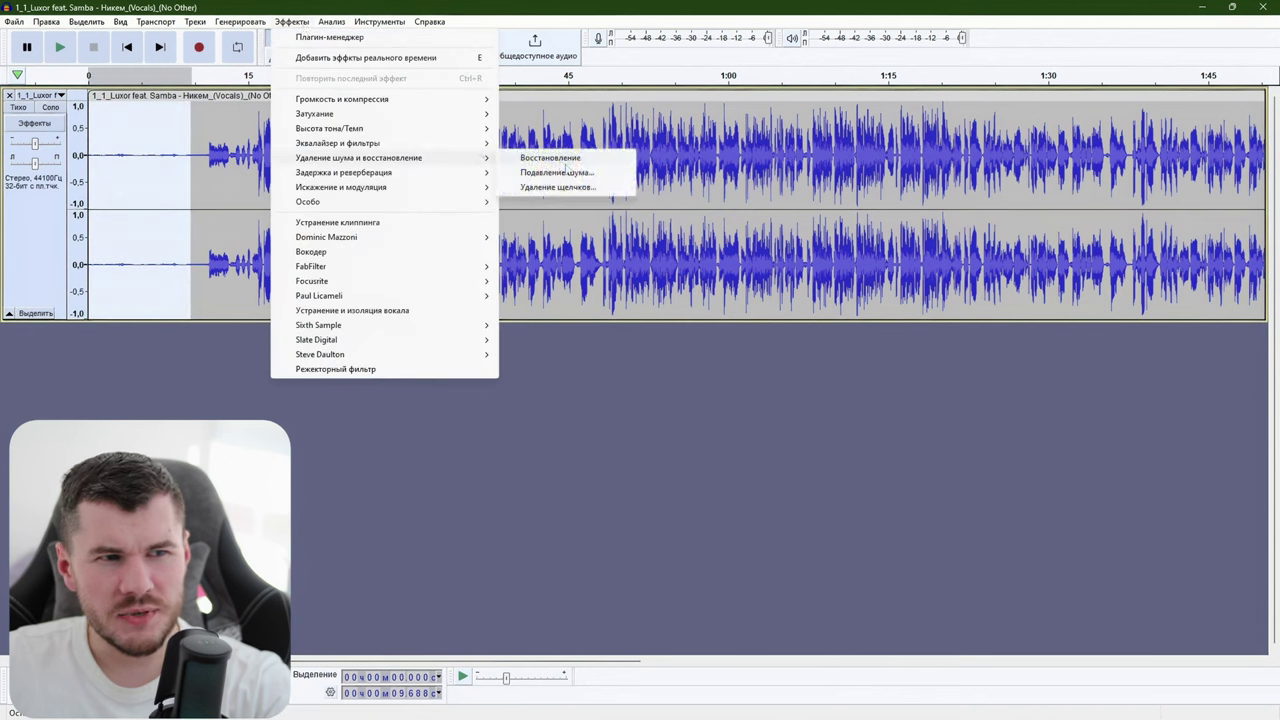
click(556, 173)
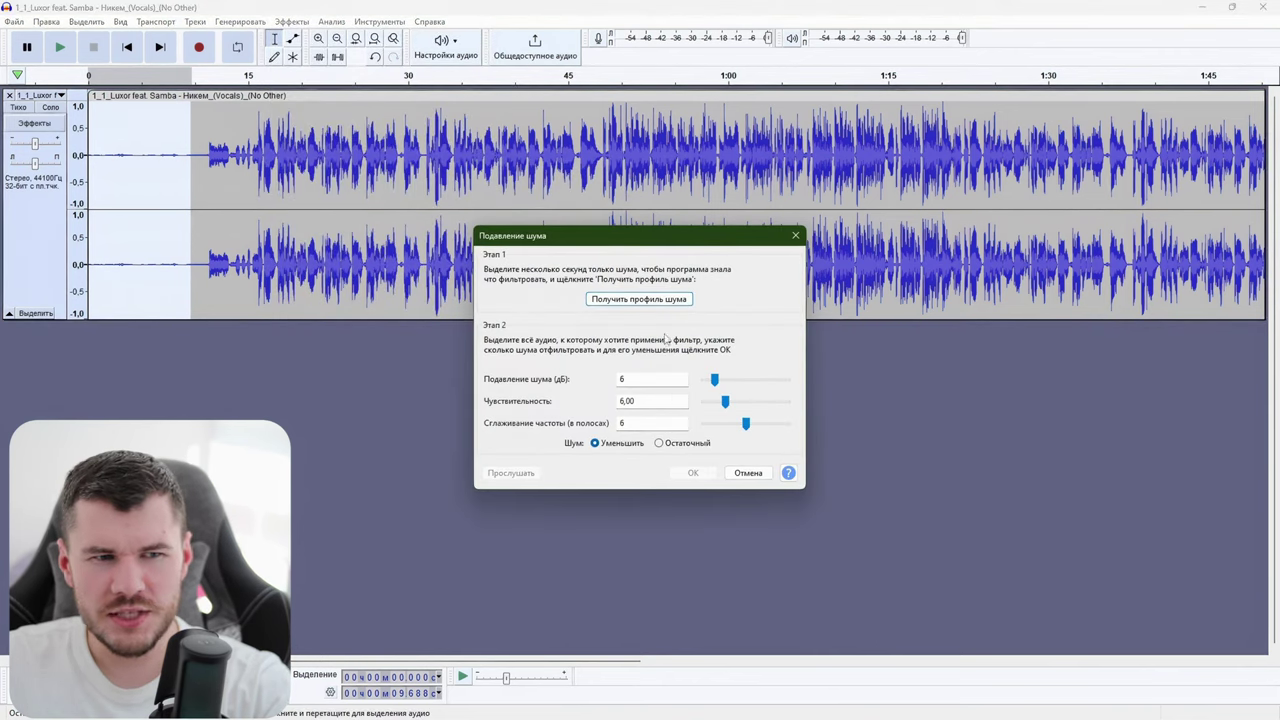
click(637, 300)
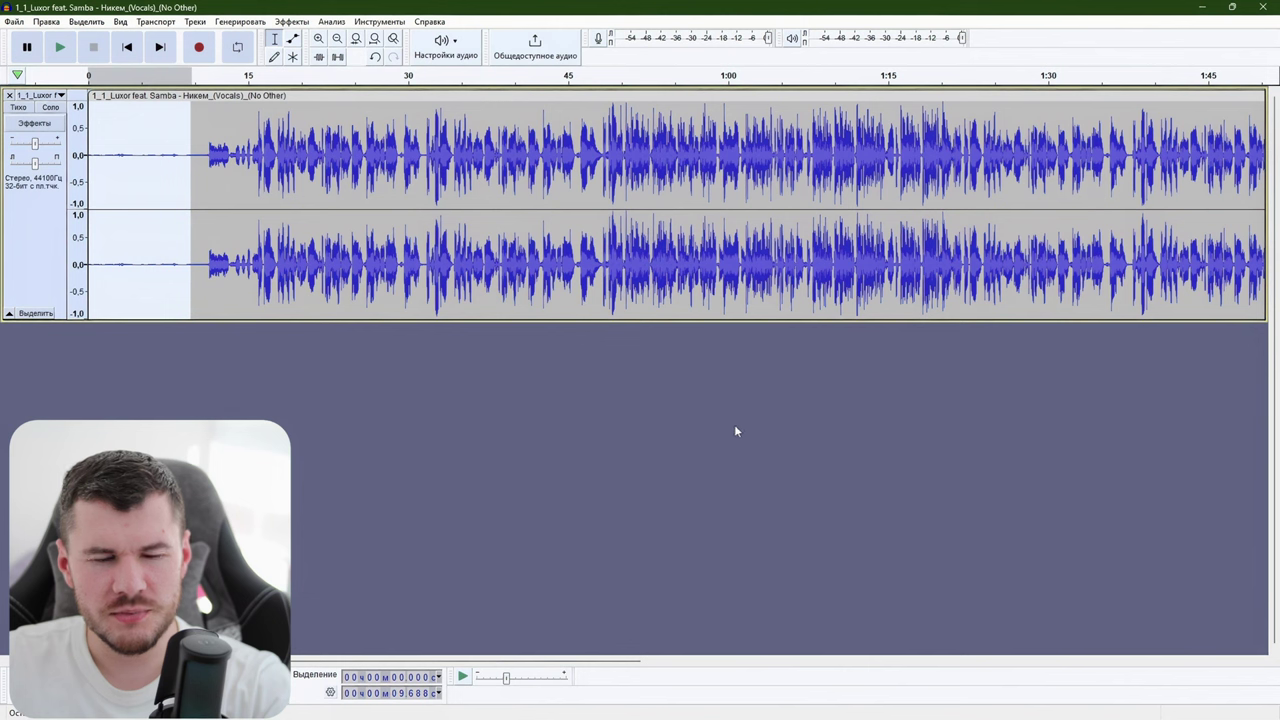
Step: Apply Noise Reduction to the entire vocal track with 6 dB reduction, sensitivity 6.00 and frequency smoothing 6
click(177, 174)
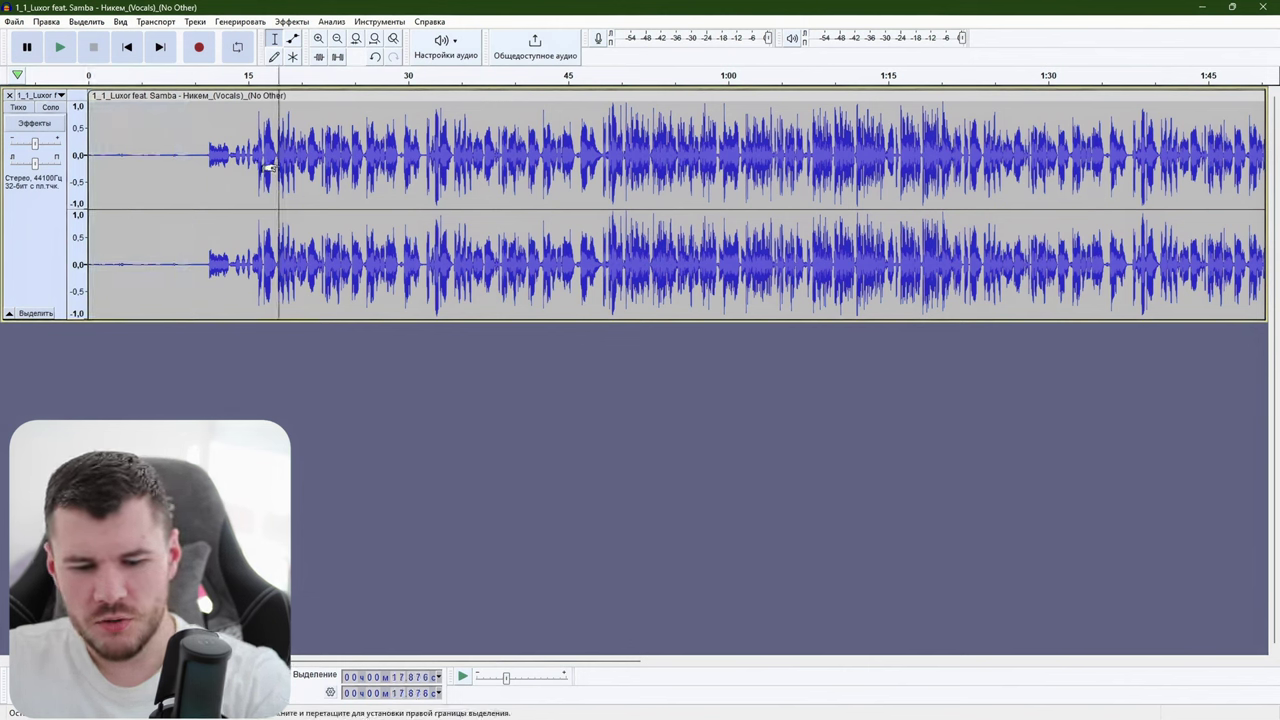
key(ctrl+a)
click(292, 22)
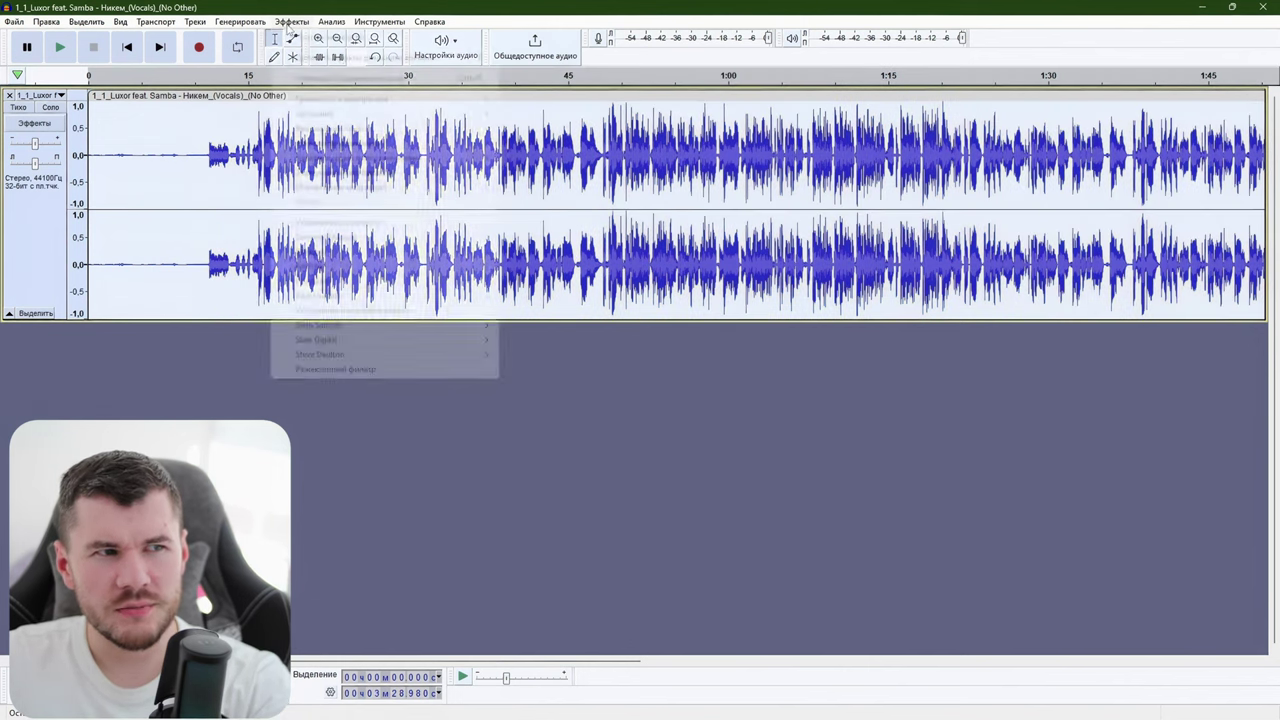
click(374, 80)
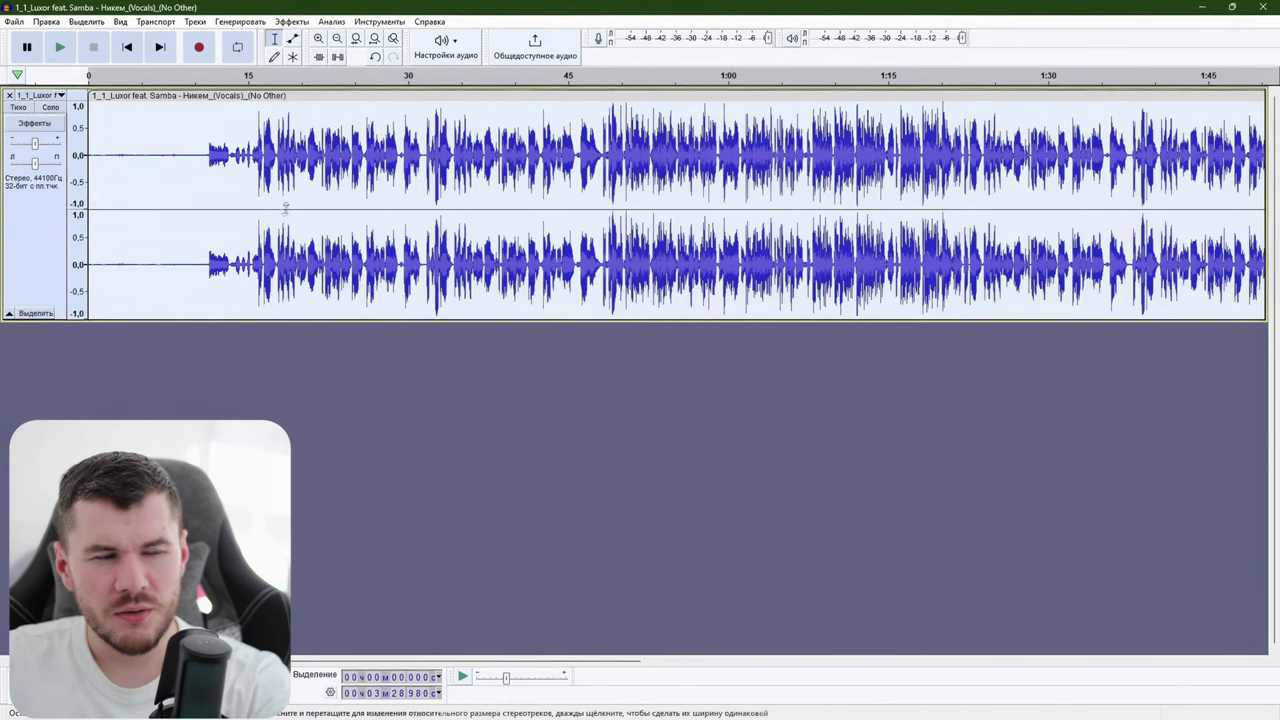
Step: Capture a fresh noise profile from the already reduced intro, selecting from the track start to about 9.75 s
click(136, 219)
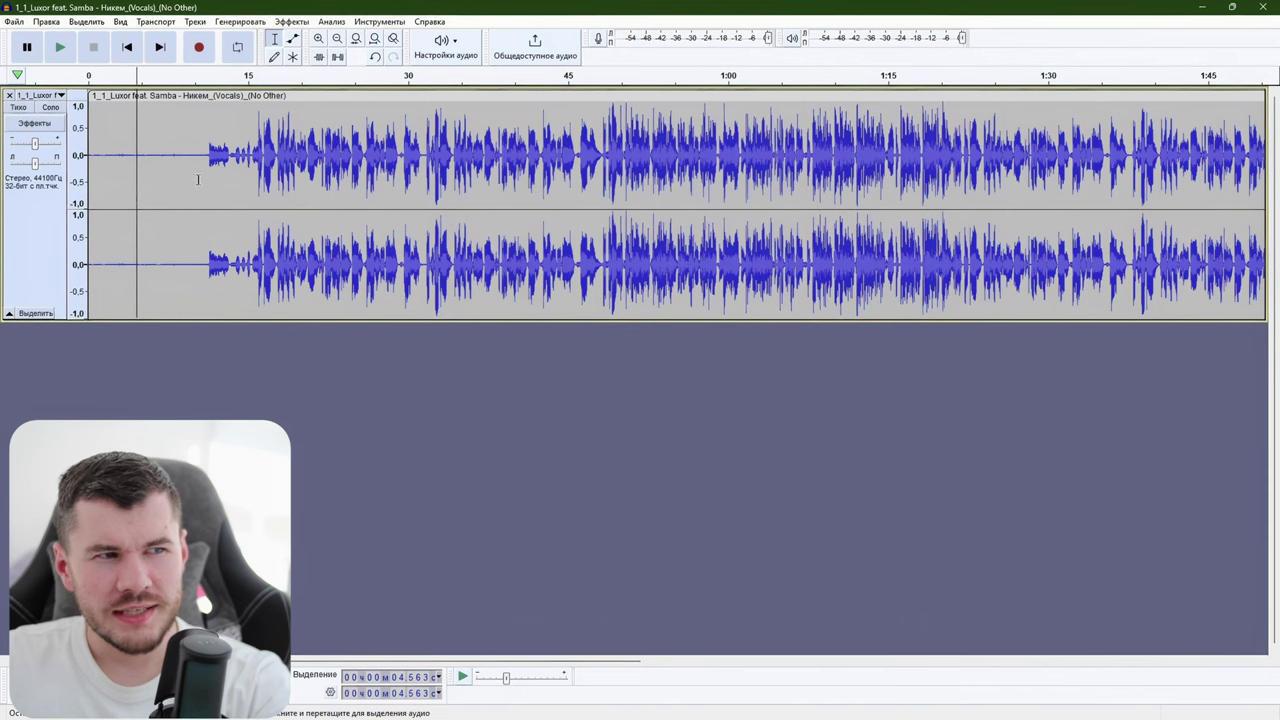
click(192, 178)
key(shift+Home)
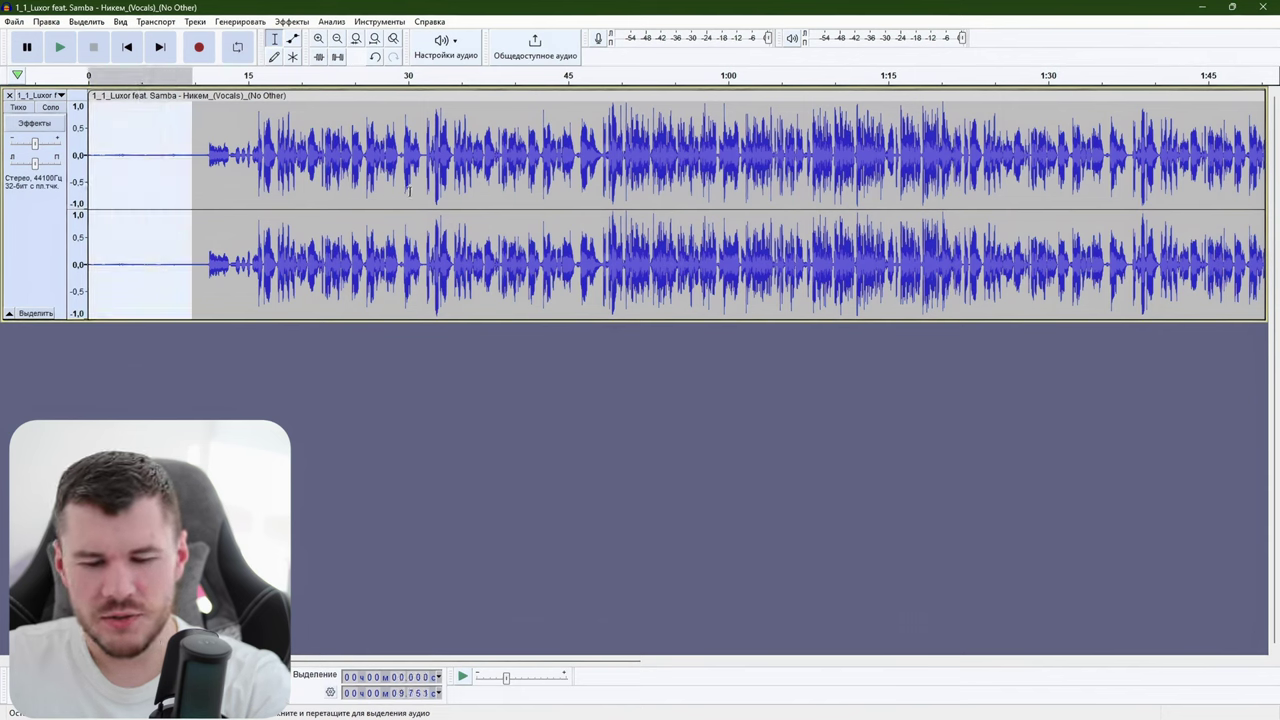
click(292, 21)
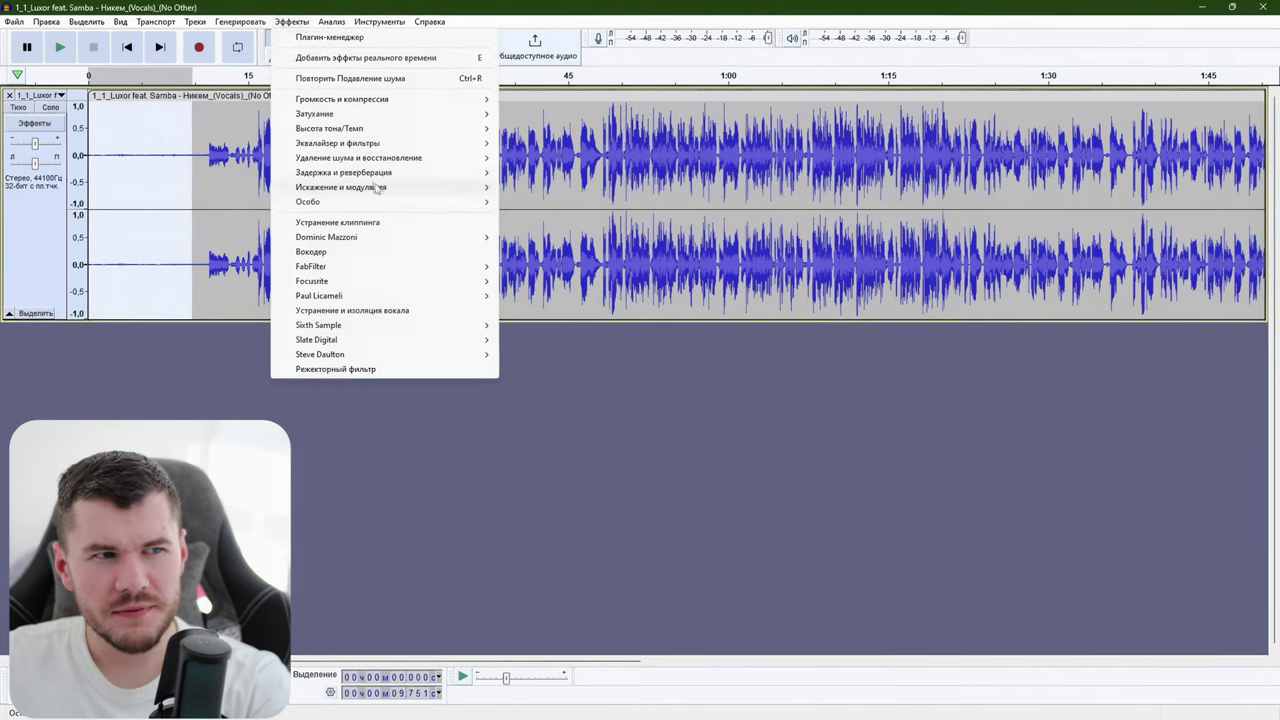
mouse_move(406, 160)
click(566, 173)
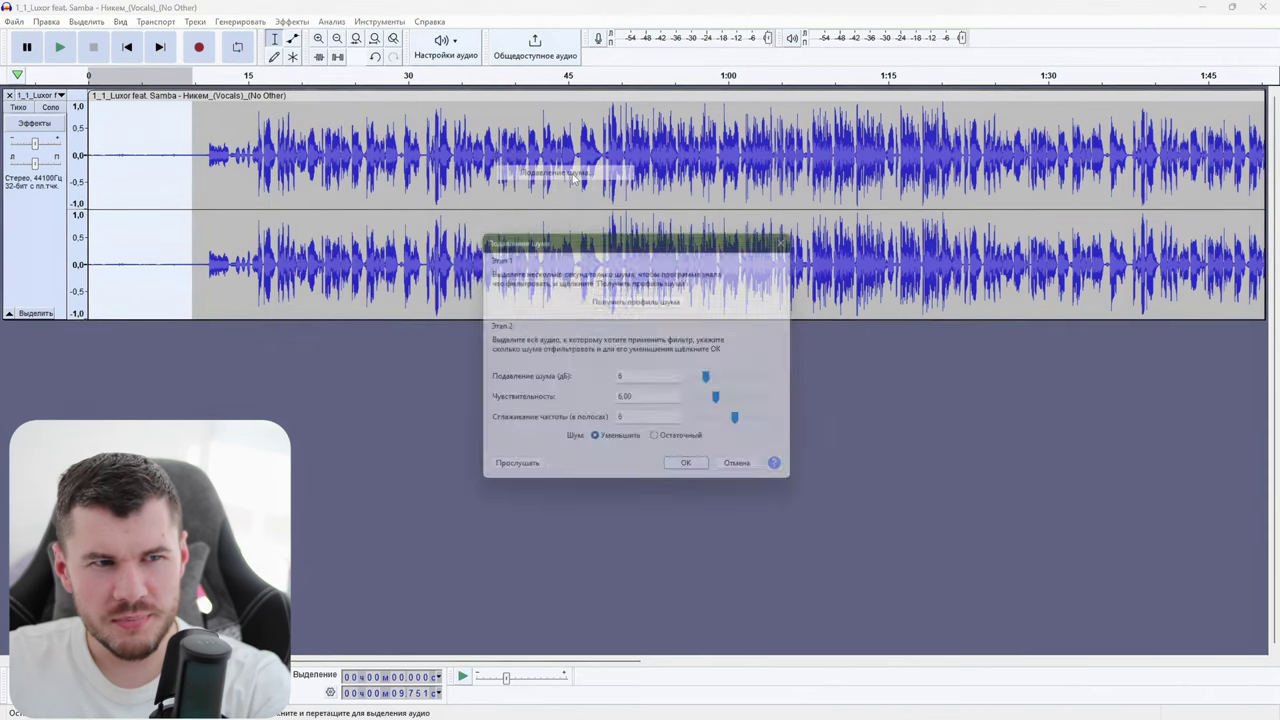
click(650, 301)
Step: Repeat Noise Reduction on the whole track using the new profile and play the intro to check it
click(322, 245)
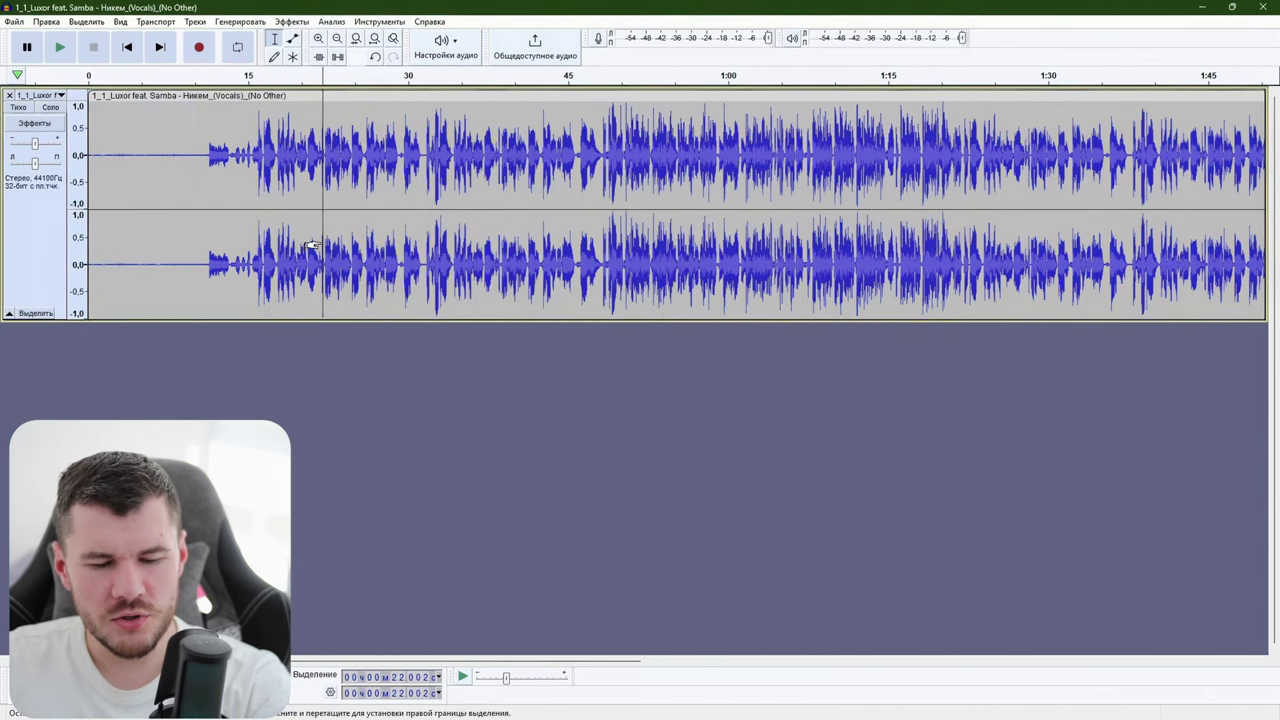
key(ctrl+a)
click(292, 21)
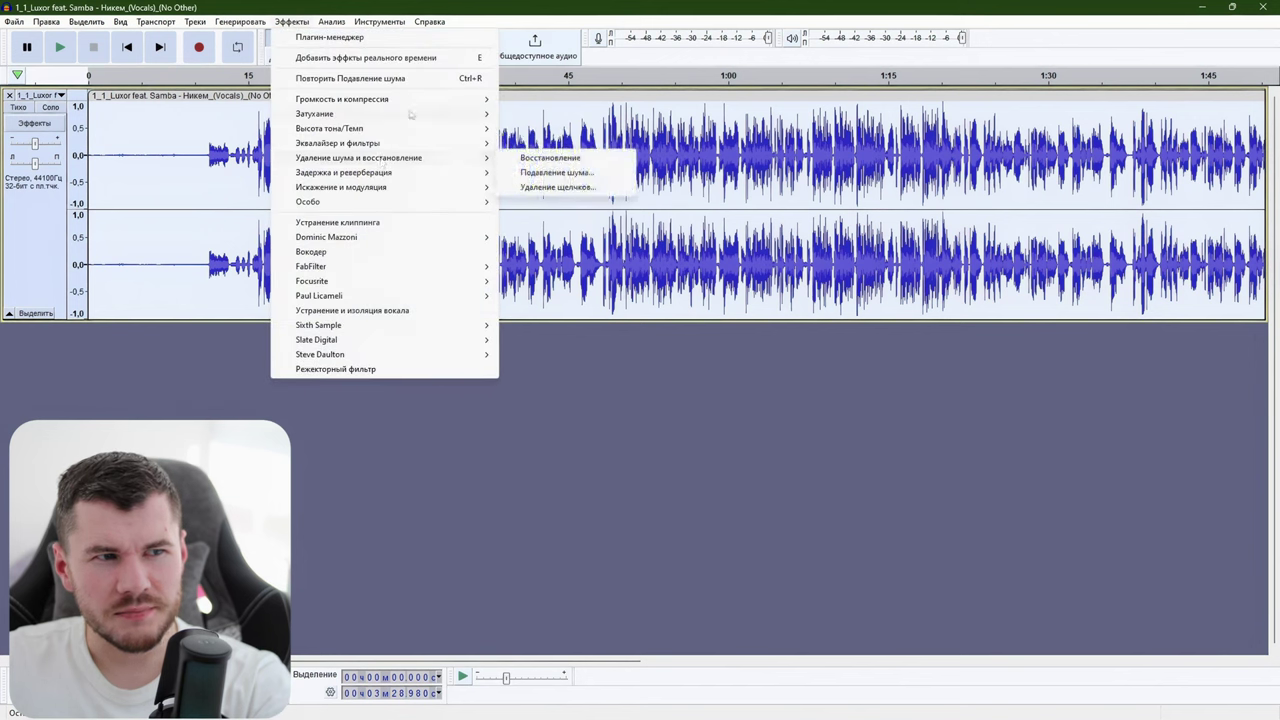
click(394, 80)
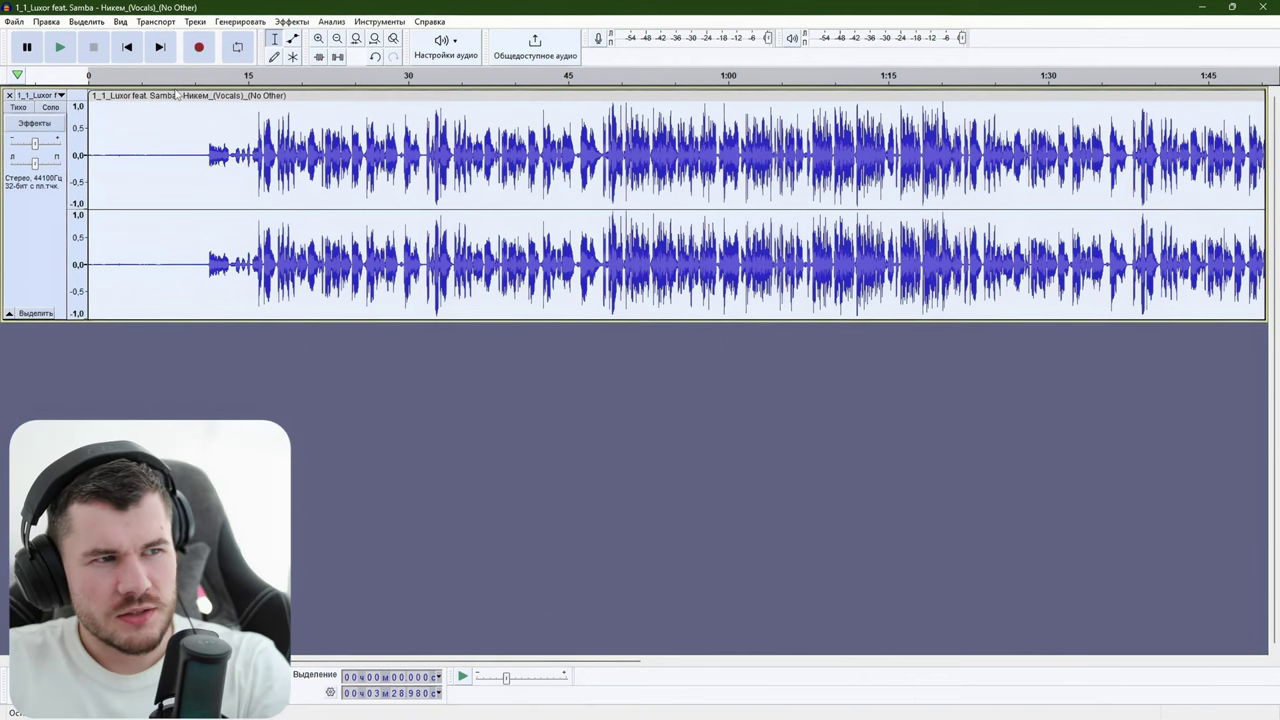
key(space)
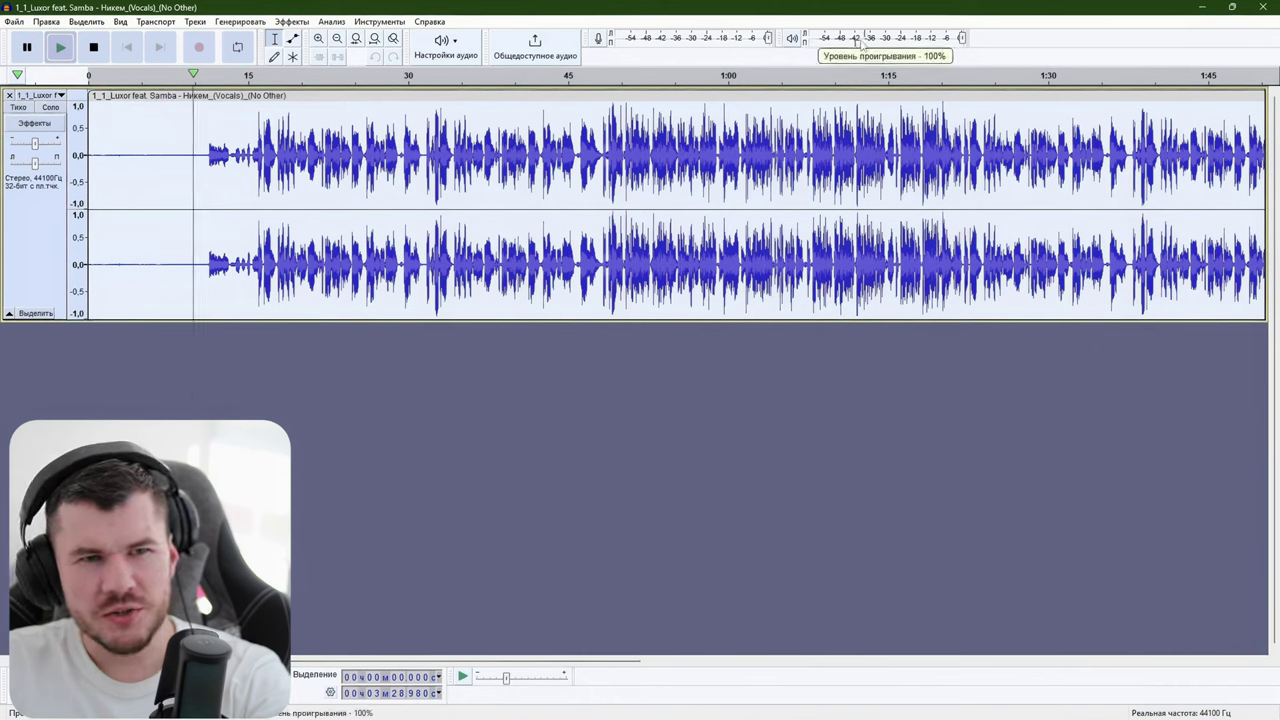
key(space)
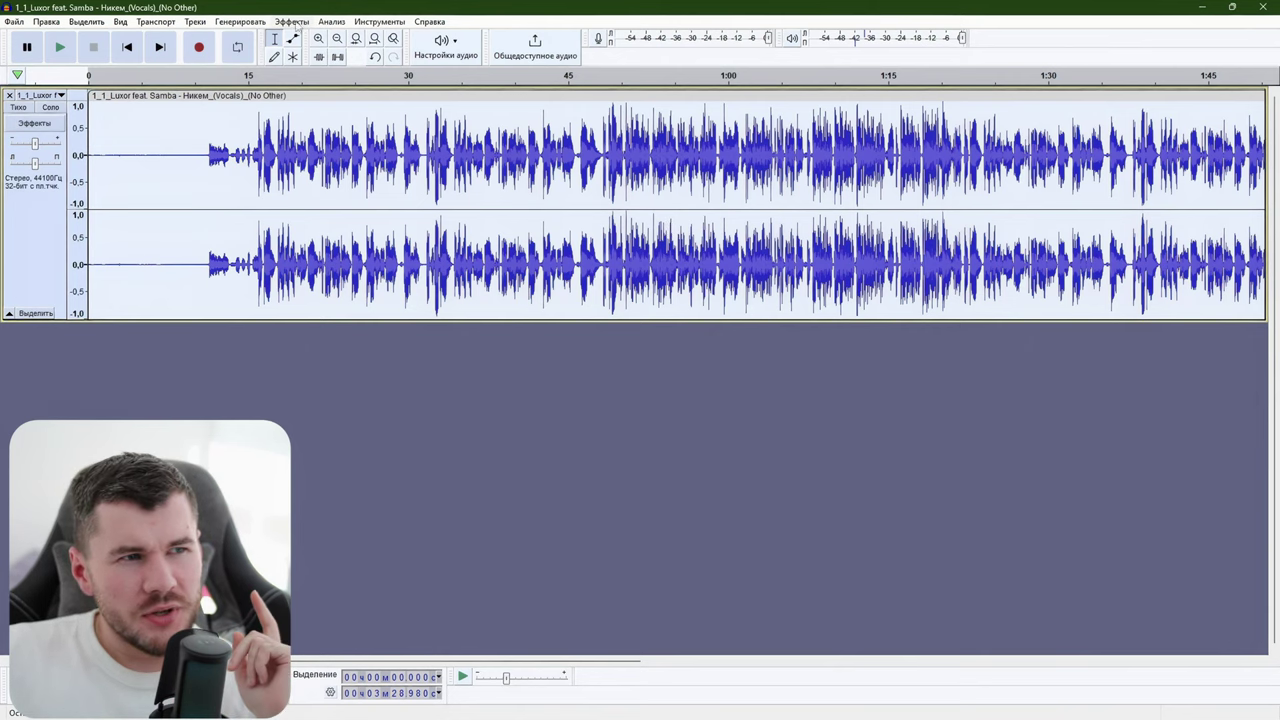
Step: Normalize the whole track to a -3.0 dB peak, with DC offset removal and separate stereo channel normalization enabled
click(200, 178)
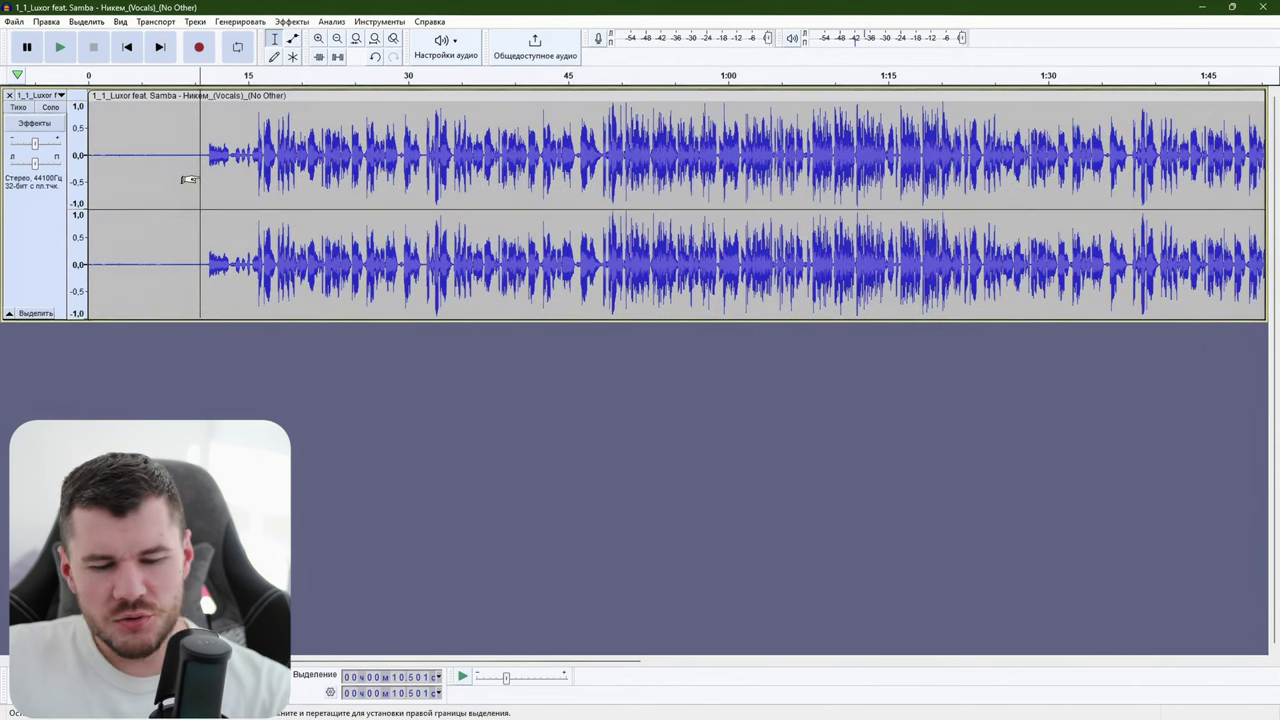
double_click(189, 178)
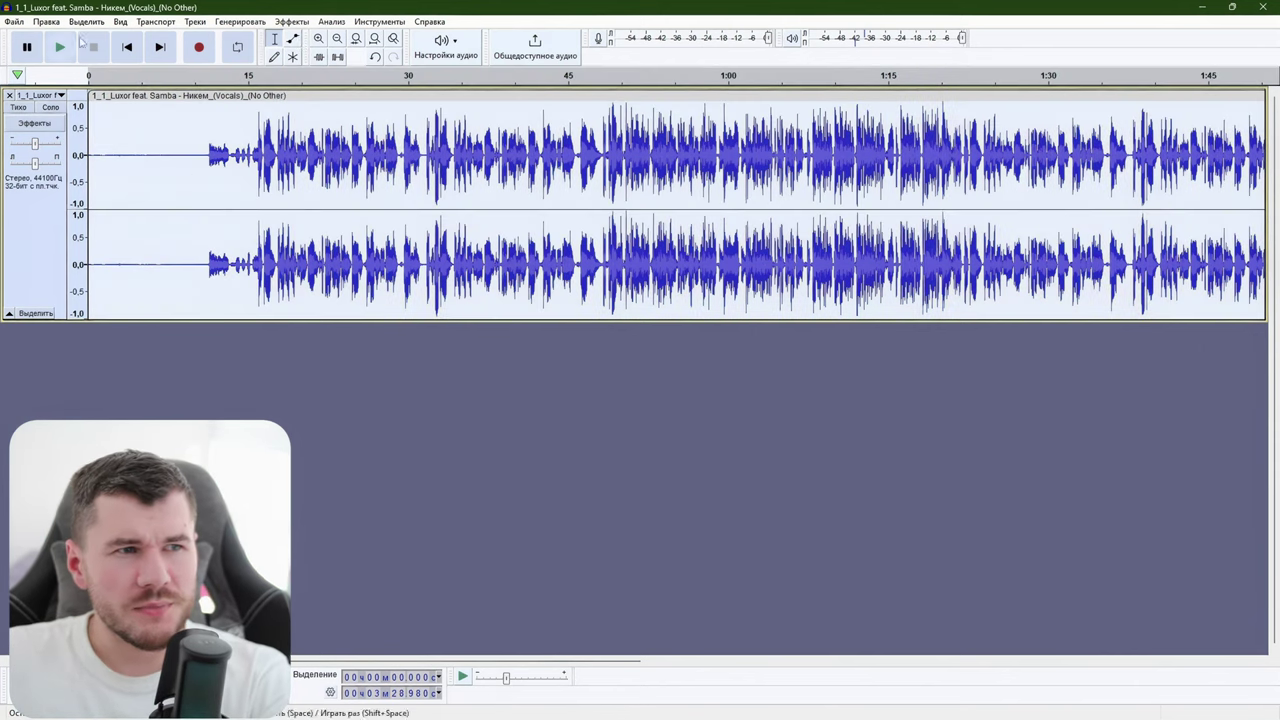
click(298, 22)
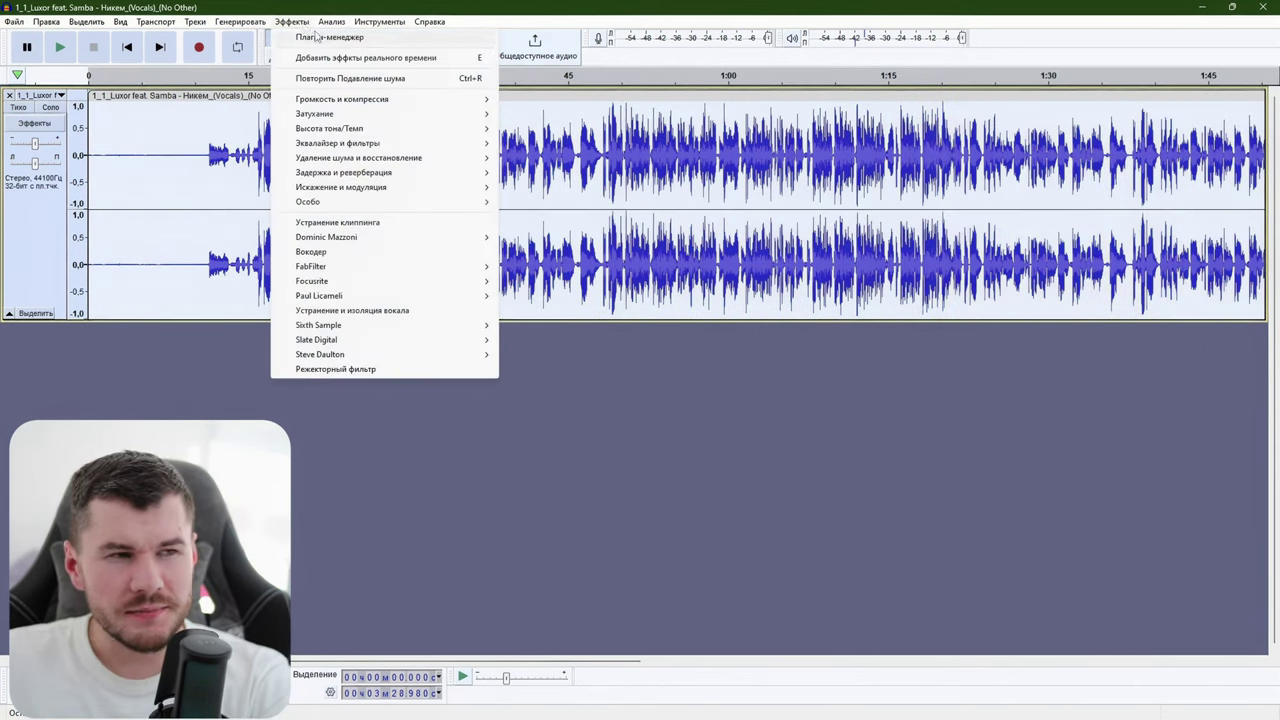
mouse_move(410, 104)
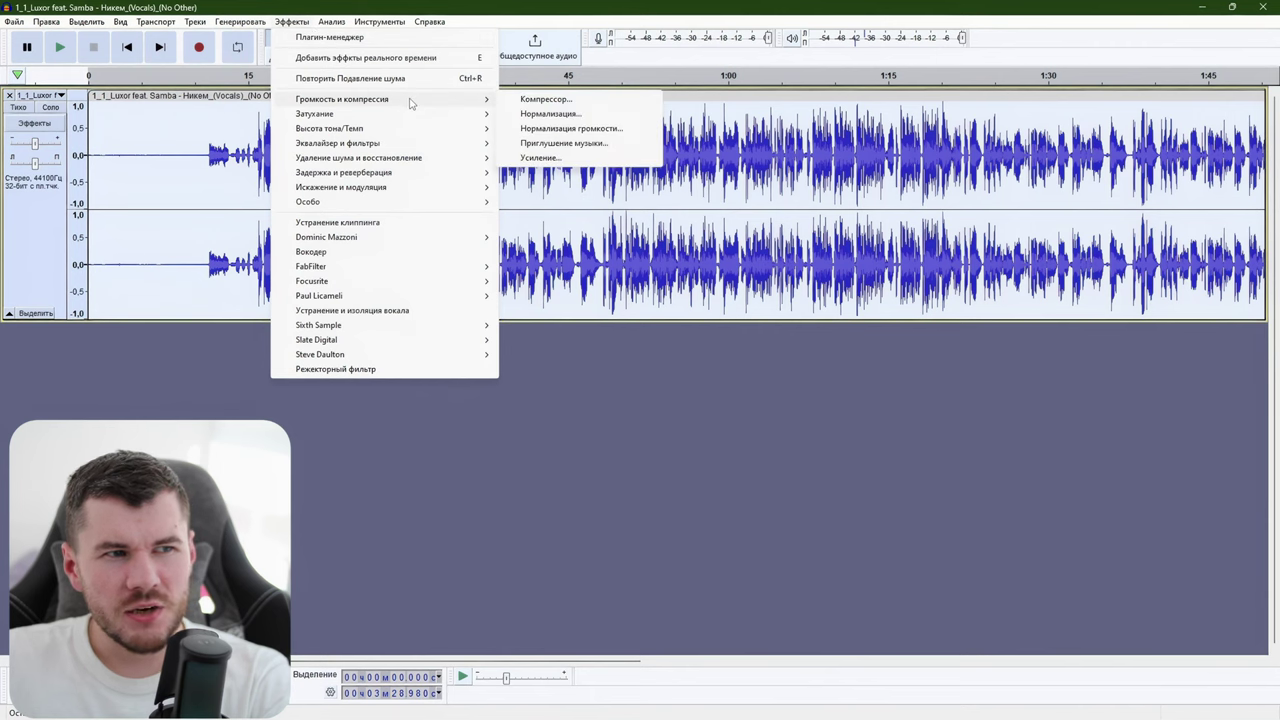
click(600, 116)
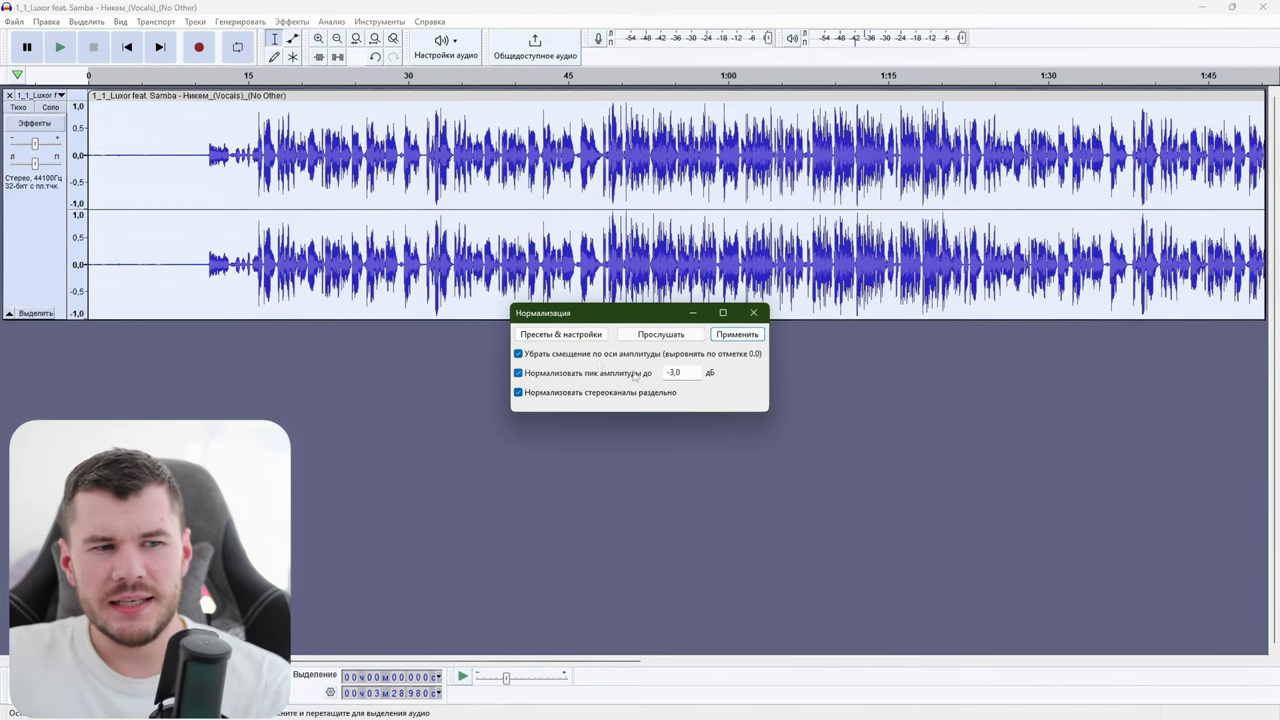
click(687, 378)
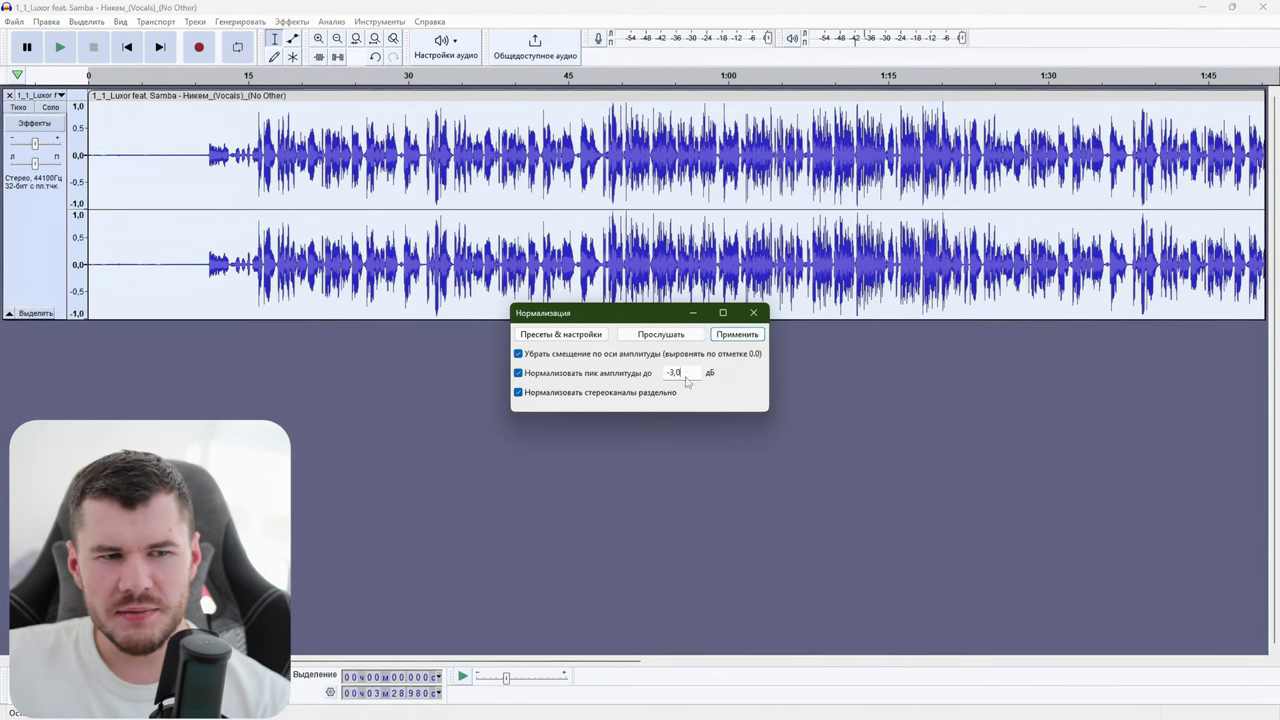
click(737, 334)
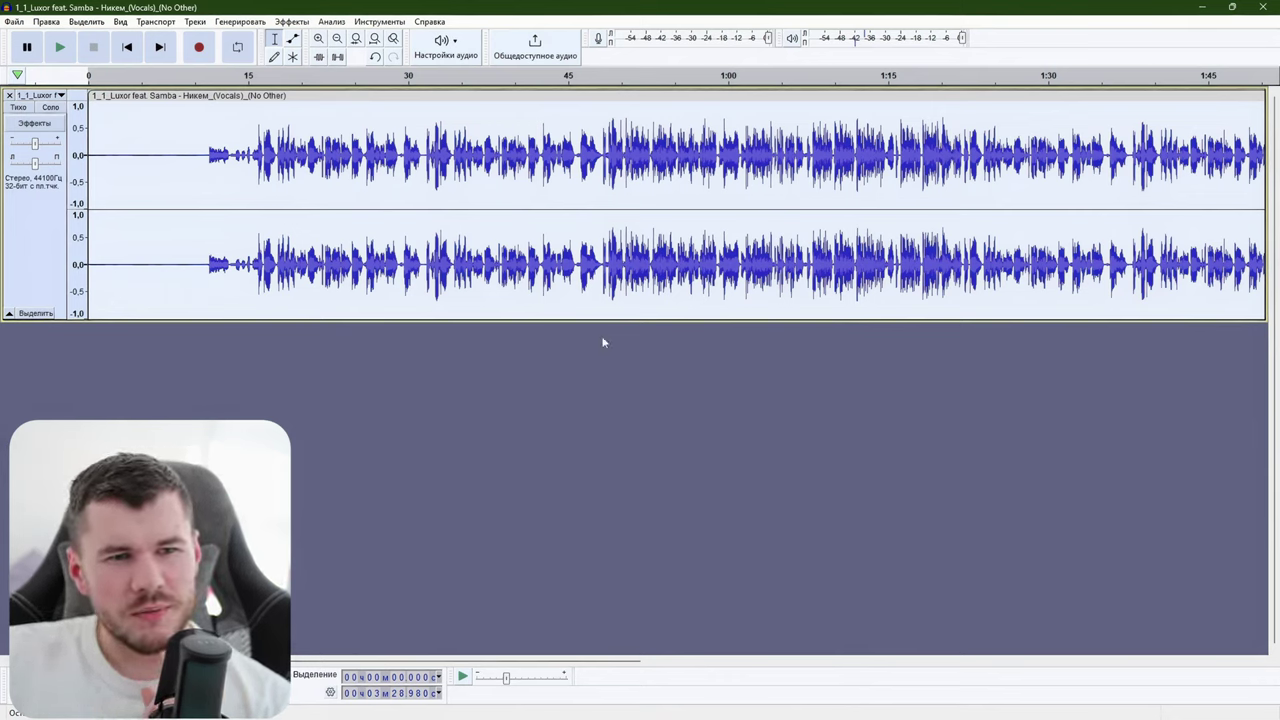
Step: Export the cleaned vocal track as an MP3 at a constant 320 kbps in joint stereo, leaving the metadata empty
click(14, 21)
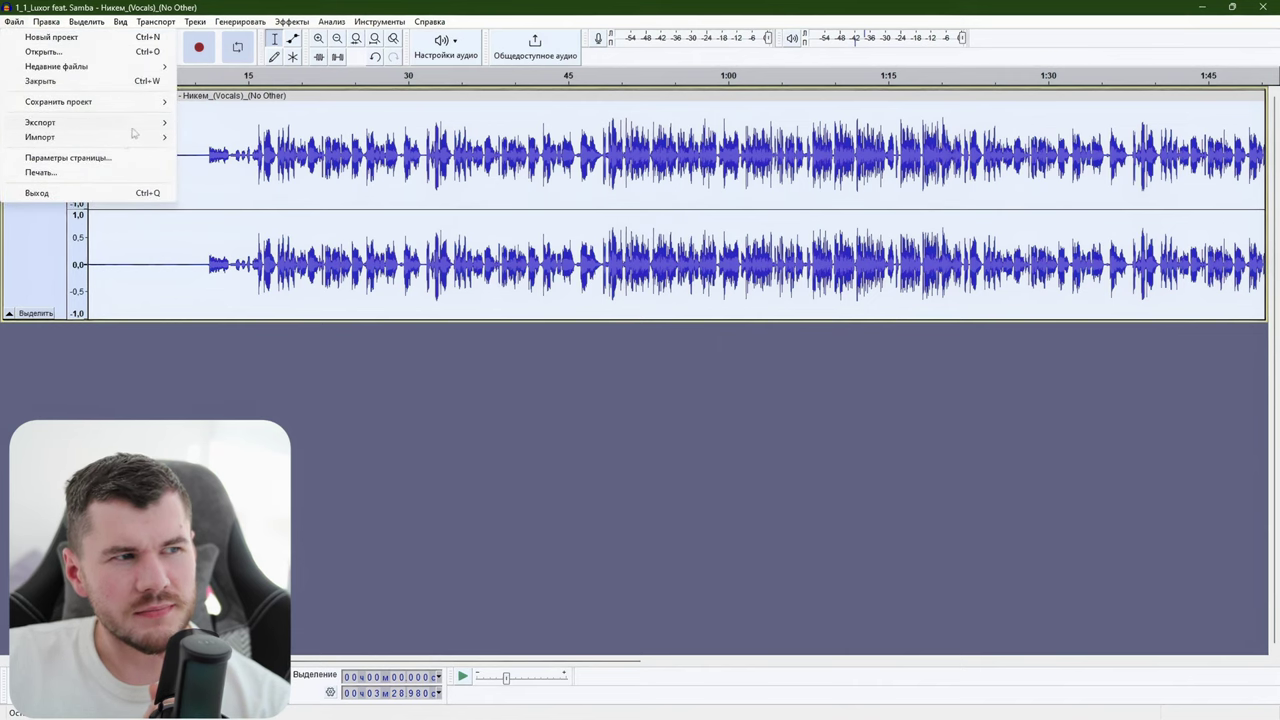
mouse_move(133, 125)
click(212, 124)
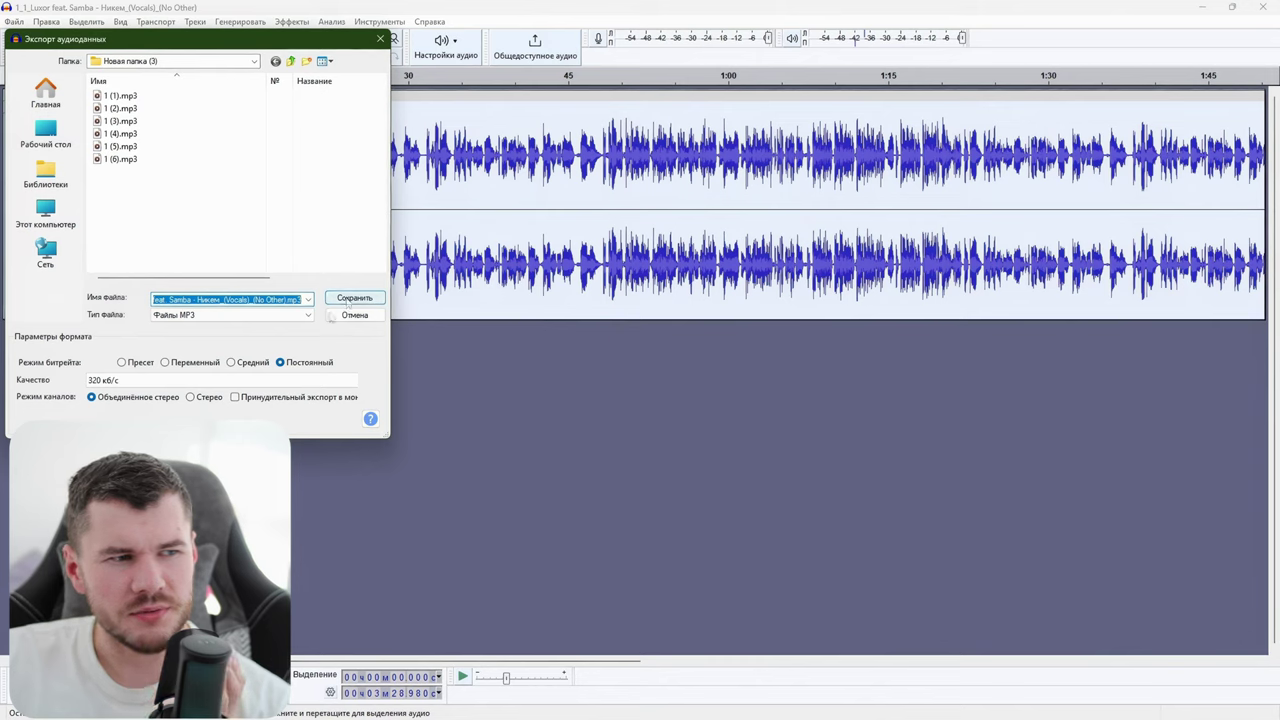
click(308, 382)
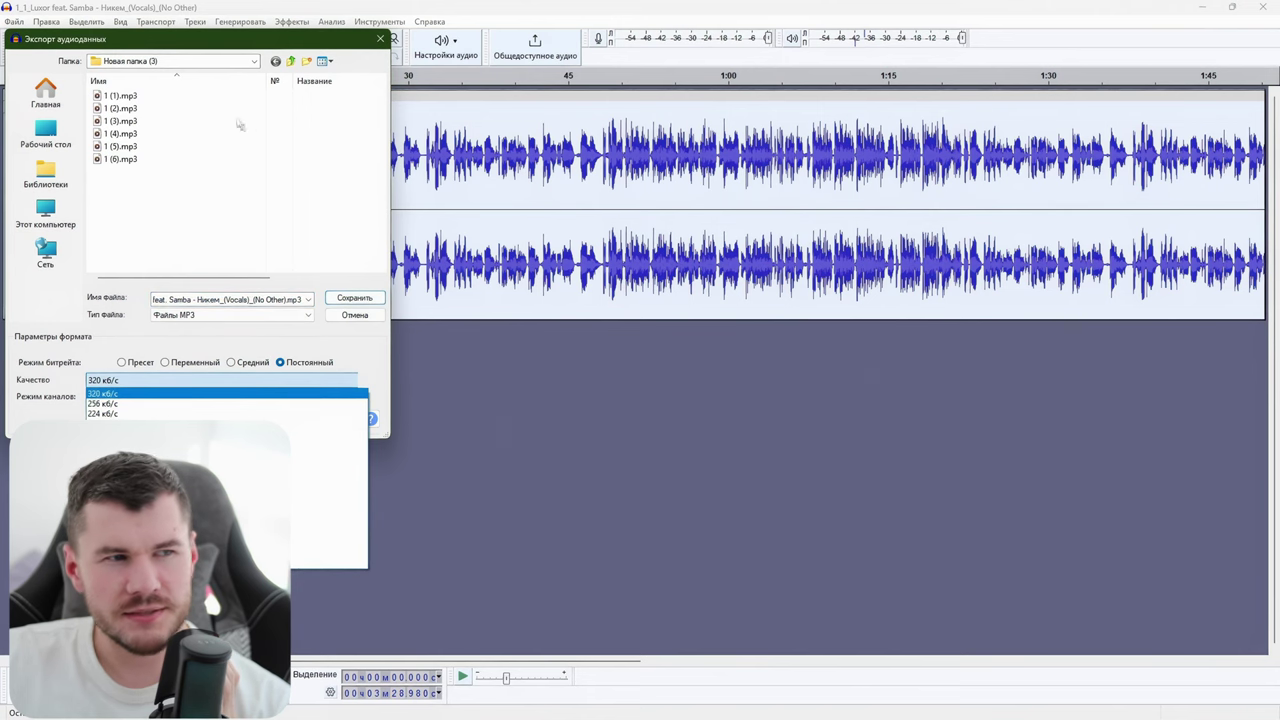
click(237, 44)
drag(237, 44, 587, 70)
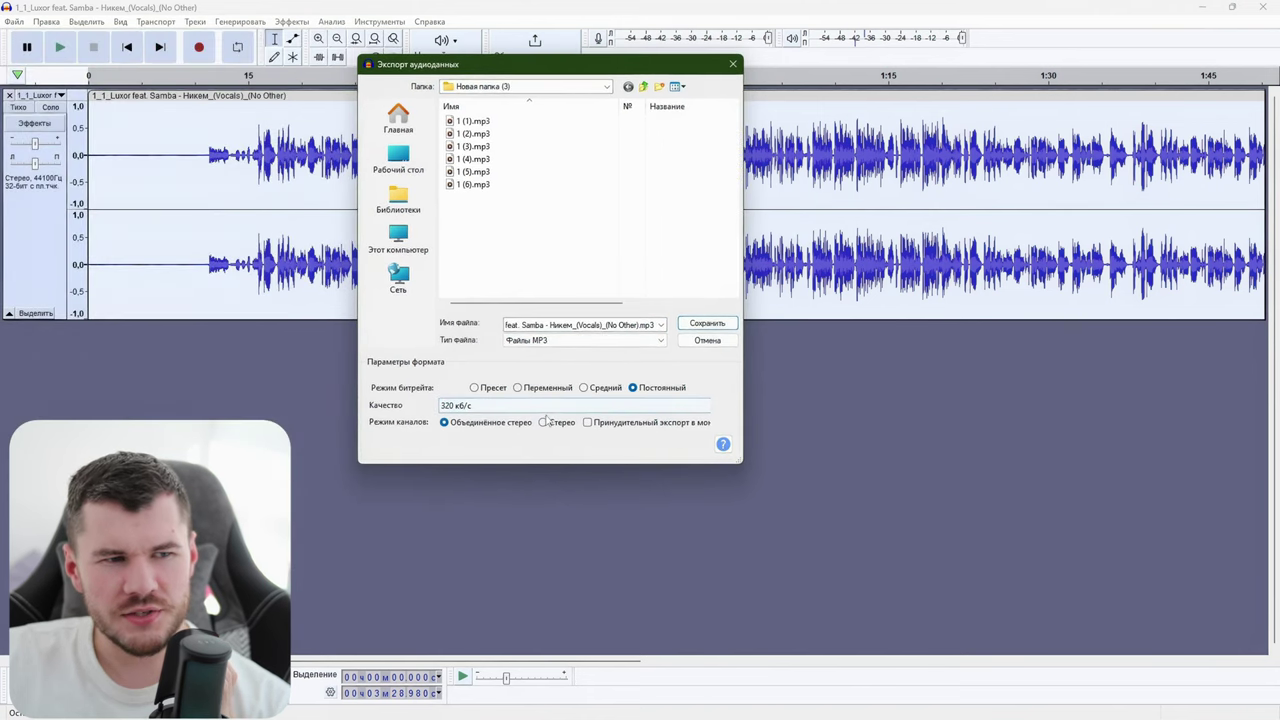
click(546, 405)
click(510, 412)
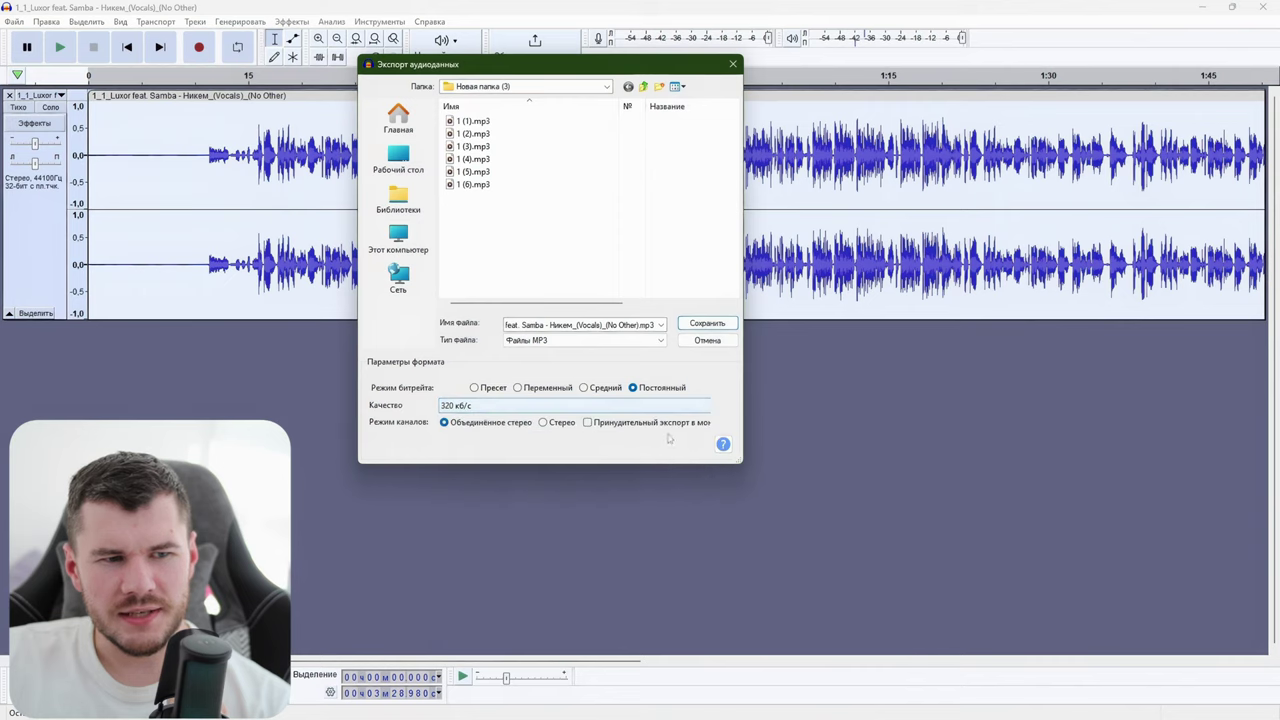
click(462, 406)
click(466, 412)
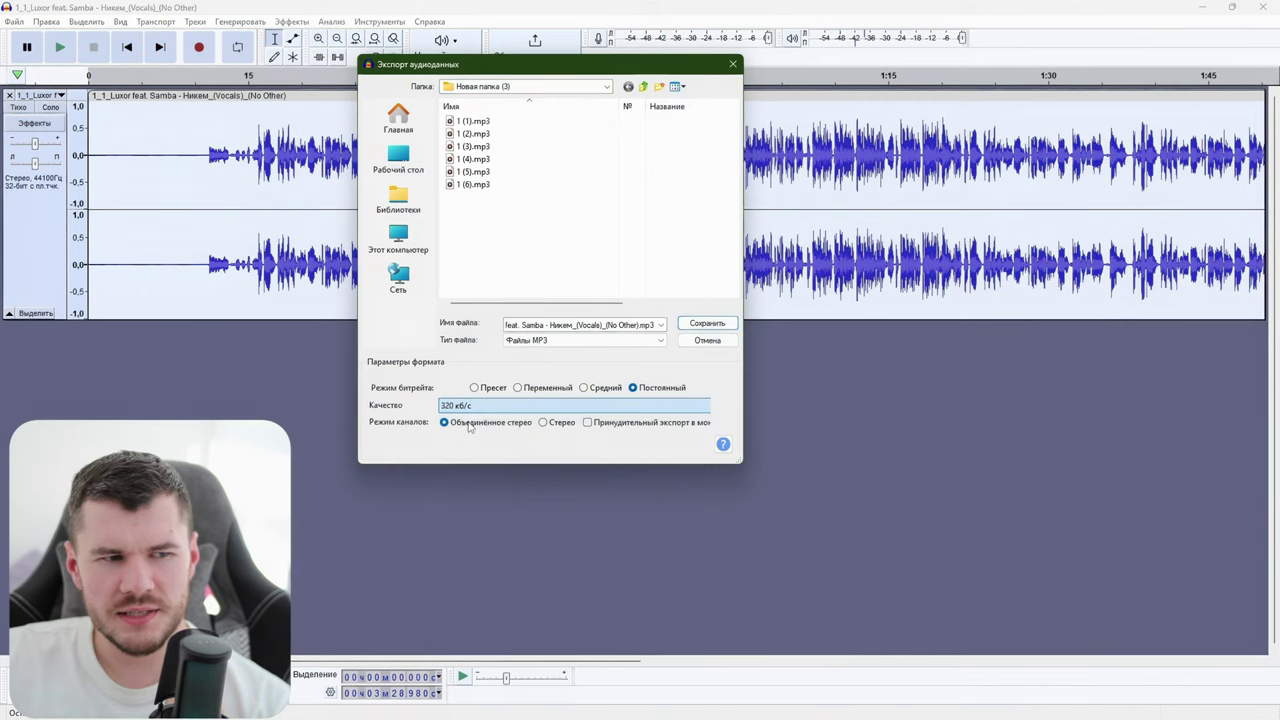
click(708, 324)
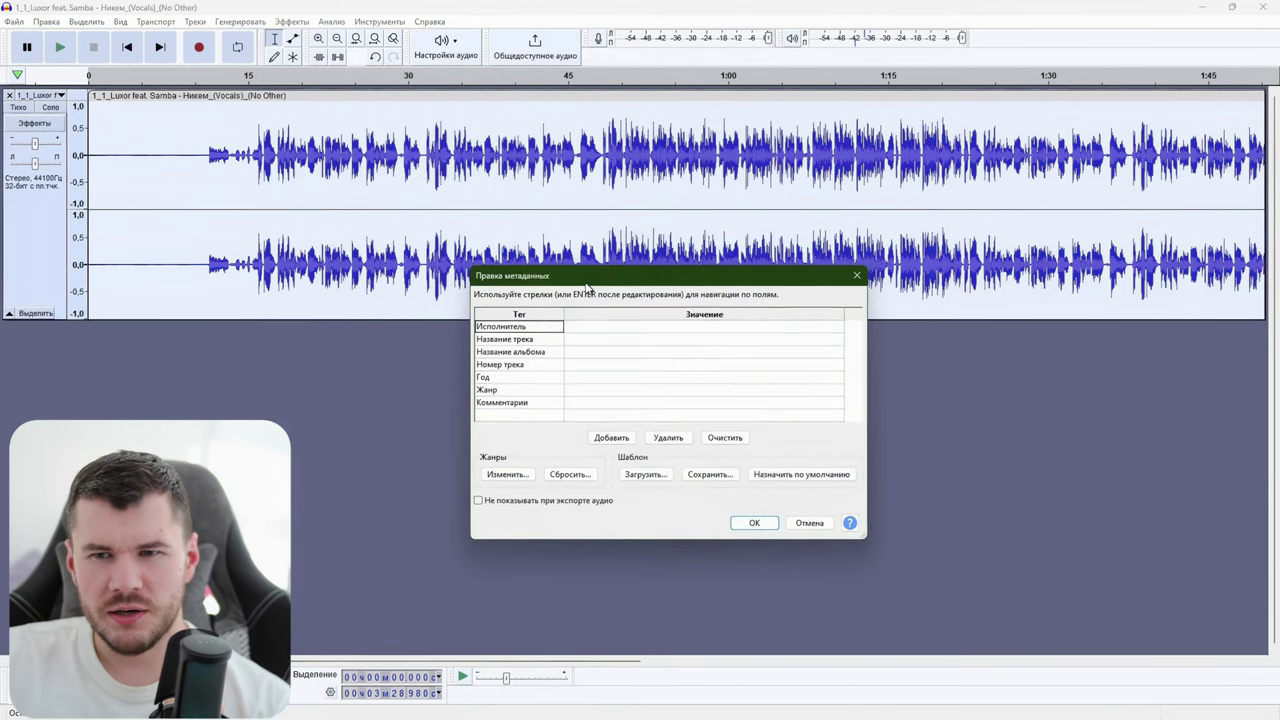
click(757, 505)
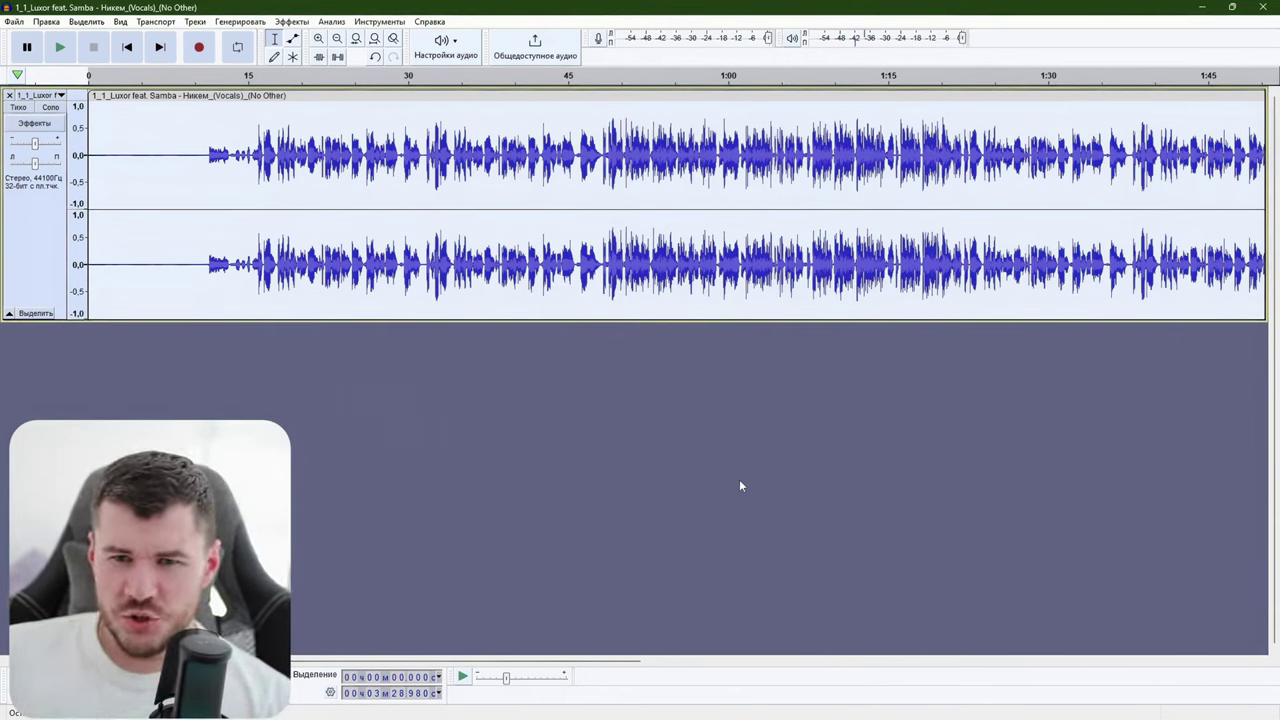
Step: Deselect the whole vocal track and select its quiet intro from the start to about 10.5 s
right_click(739, 485)
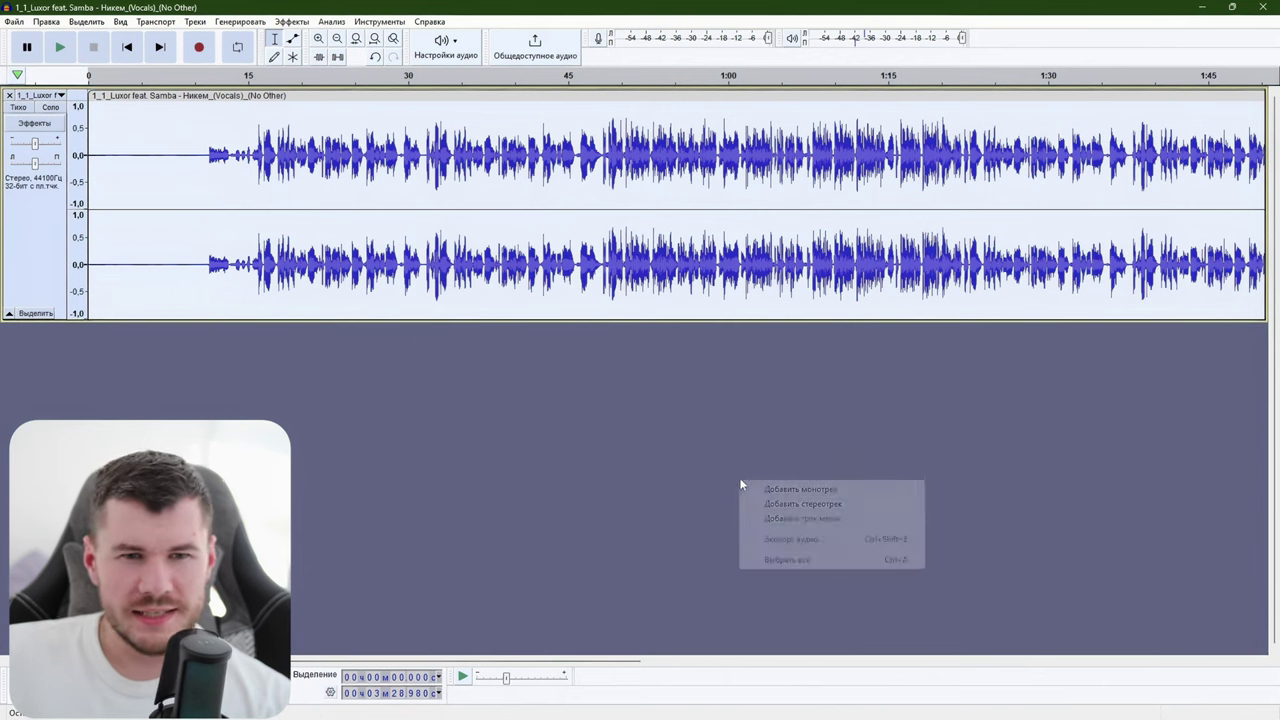
click(905, 367)
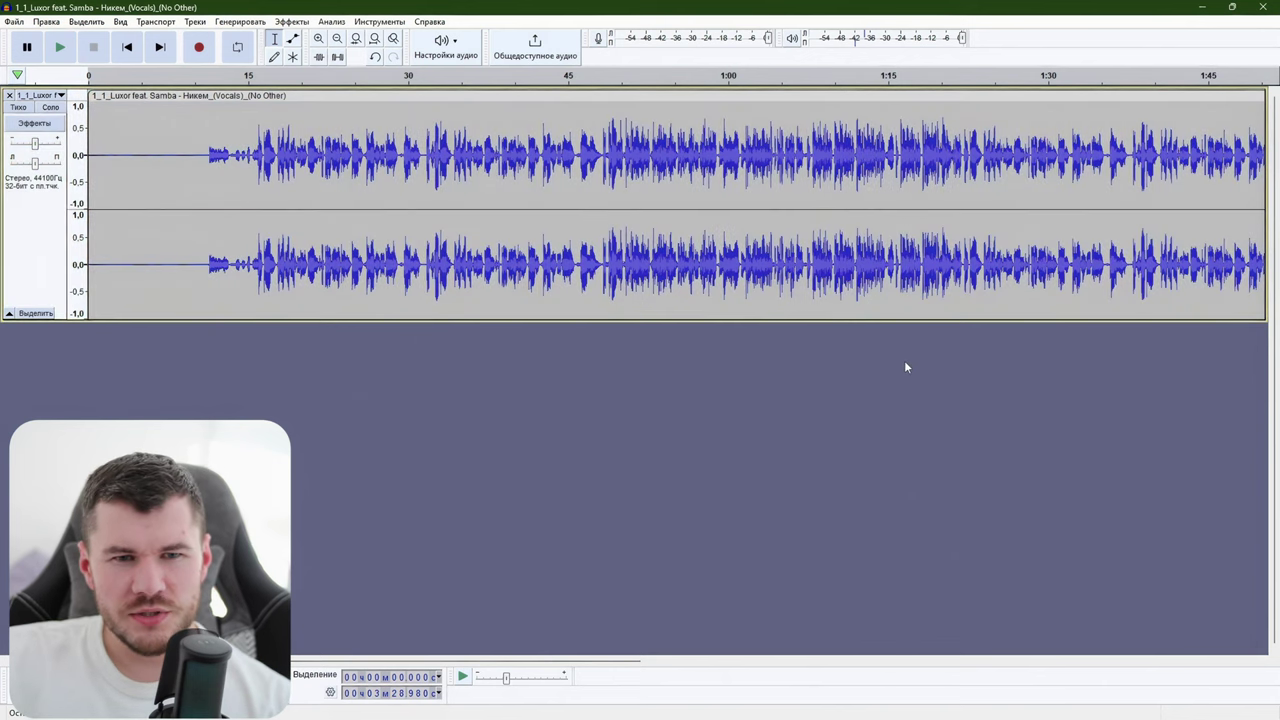
click(193, 158)
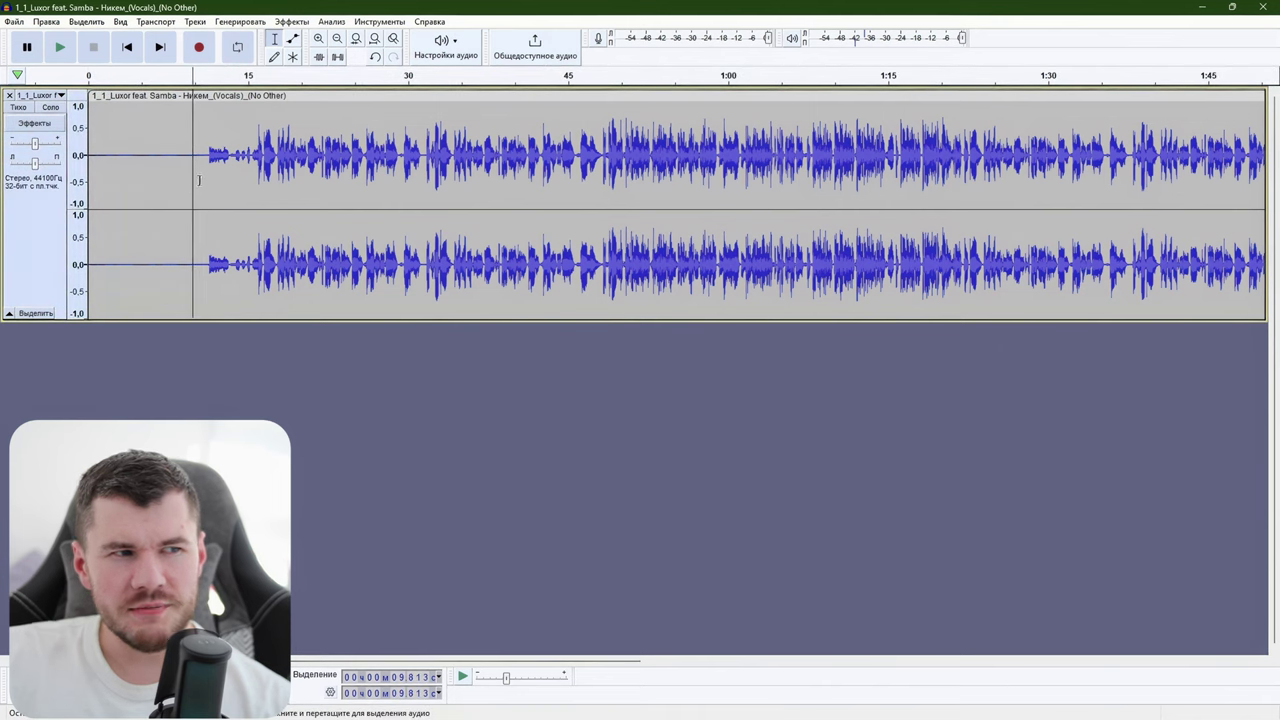
drag(199, 180, 86, 182)
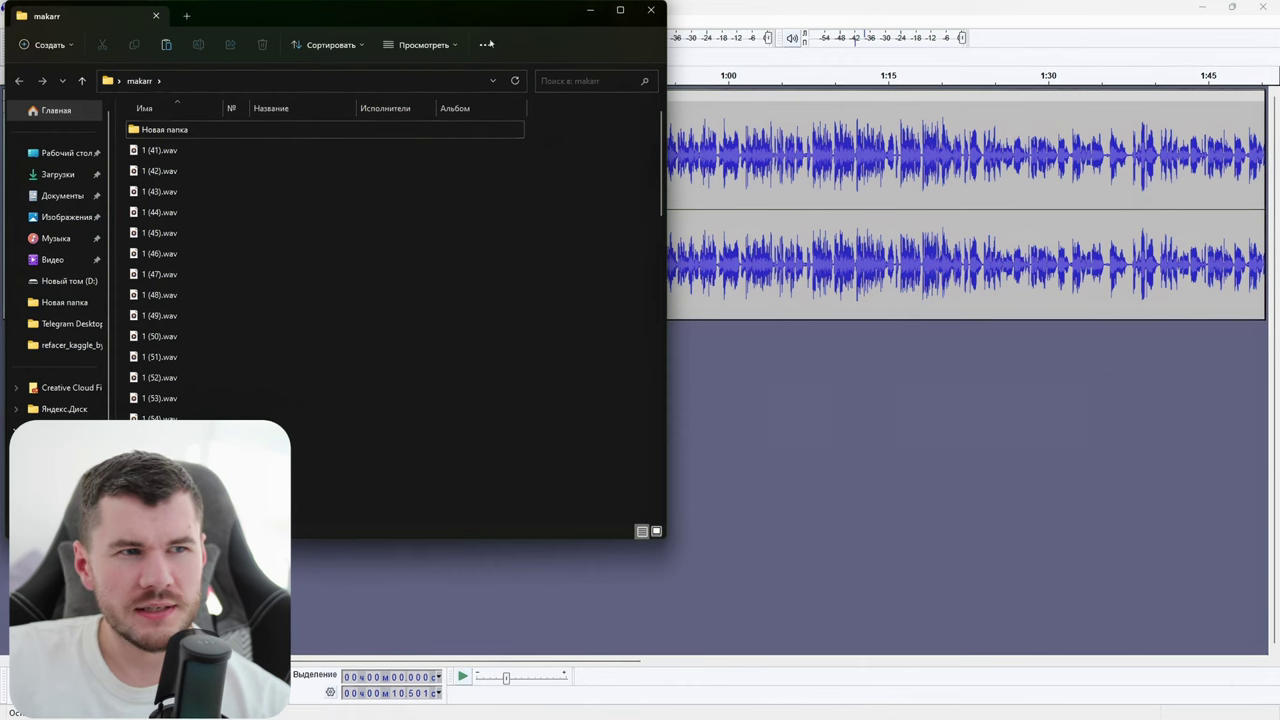
Step: Try importing 1 (48).wav from the makarr folder as a second track, and remove that track again
drag(362, 20, 974, 78)
drag(821, 378, 652, 381)
drag(767, 351, 500, 387)
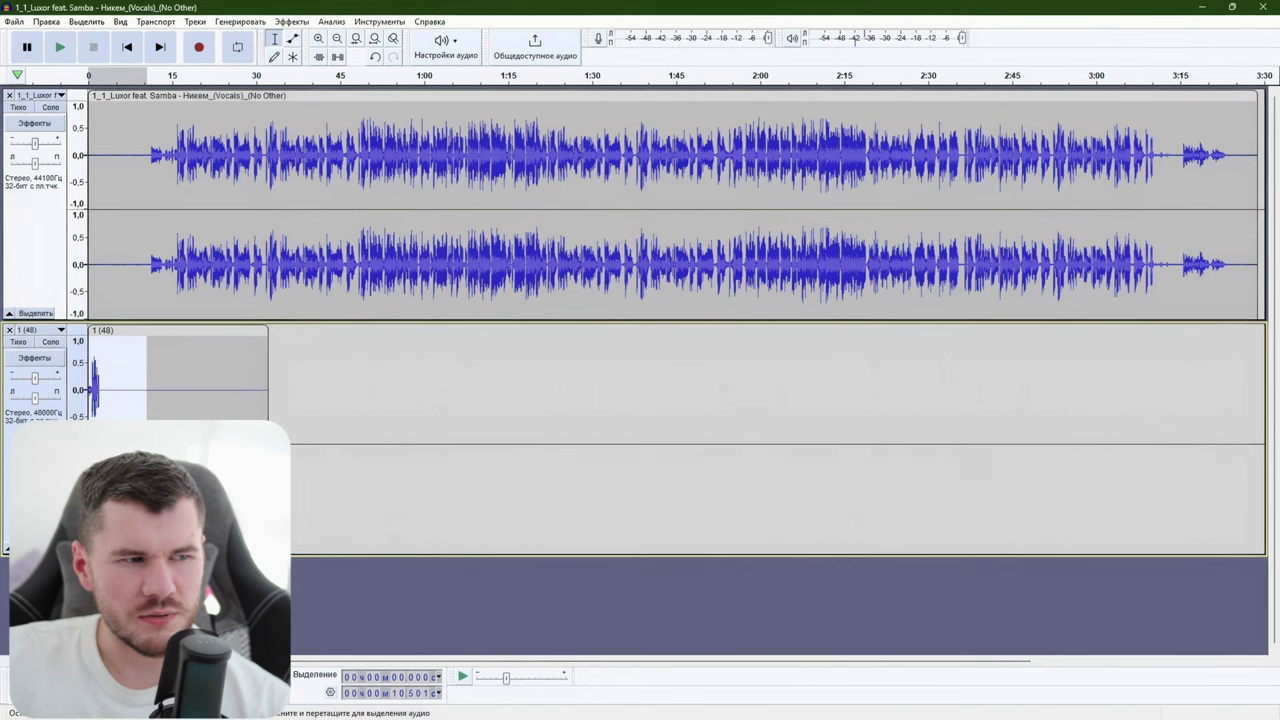
click(9, 330)
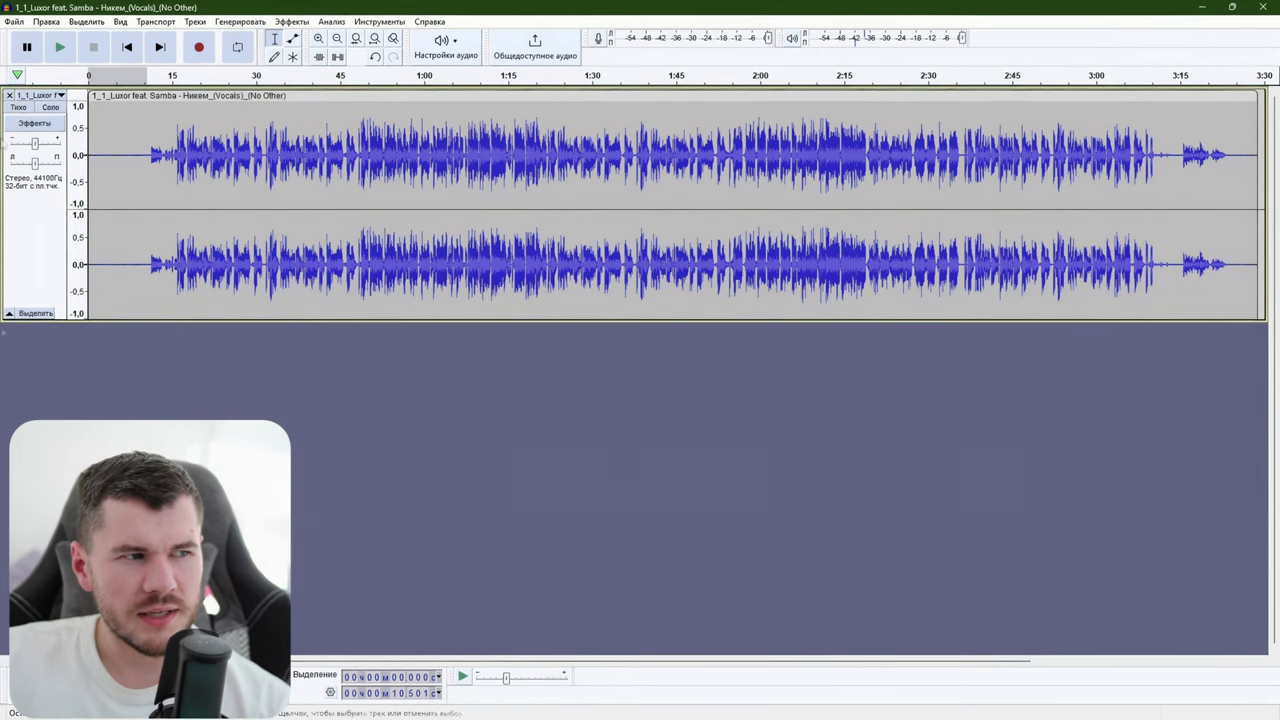
Step: Remove the vocal track from the project and import 1 (73).wav from the makarr folder instead
click(9, 95)
key(alt+Tab)
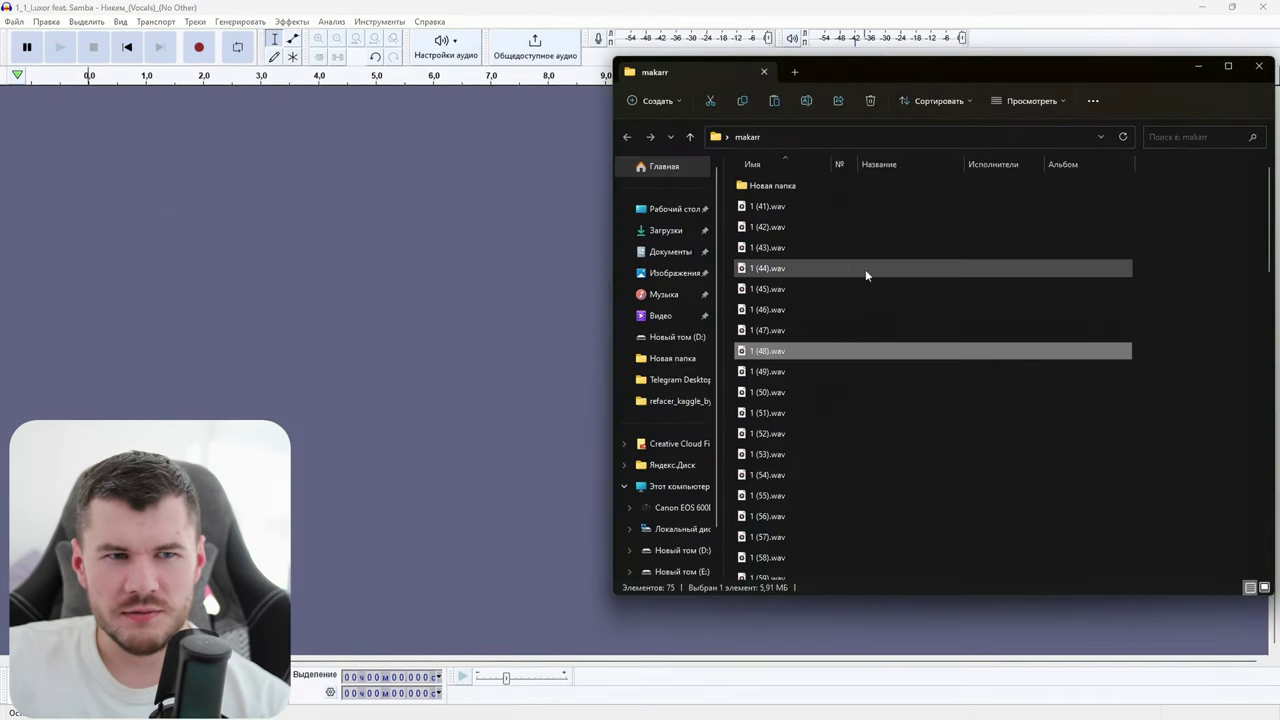
scroll(797, 300, down, 8)
drag(806, 384, 229, 337)
Step: Mark pauses between the spoken phrases, including the one from about 8.98 s to 10.12 s, and clear the selection
click(574, 265)
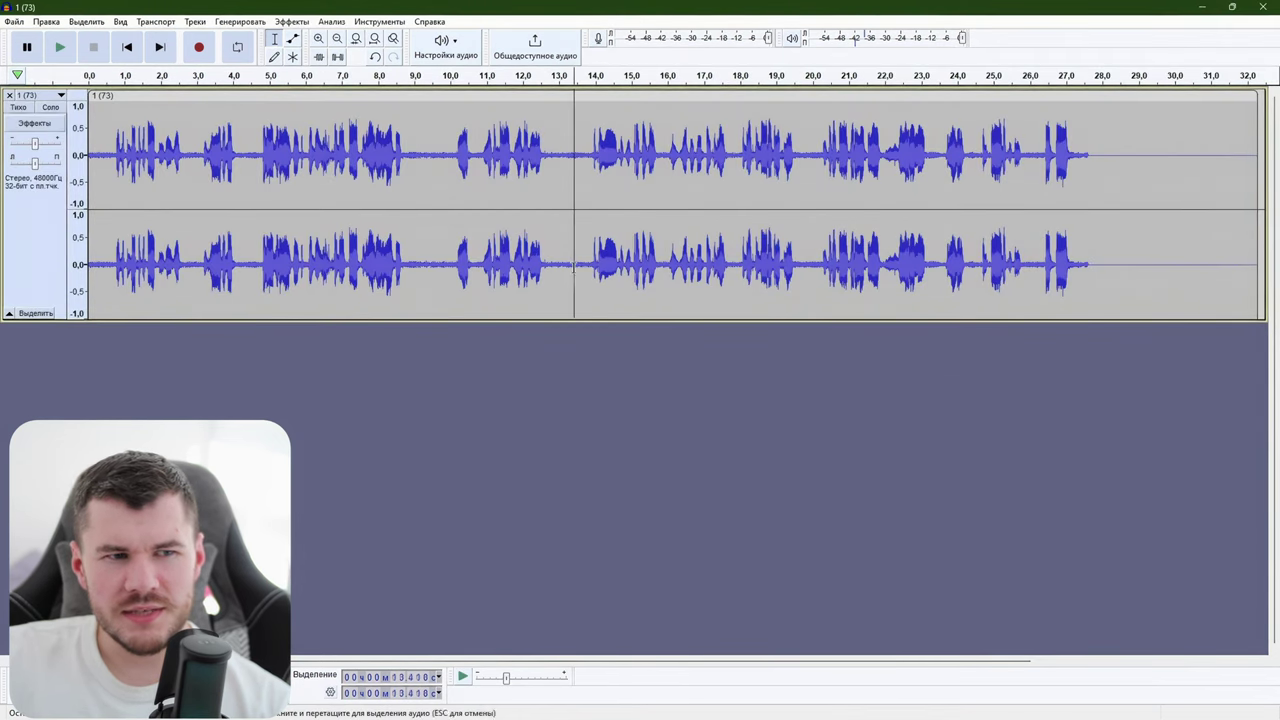
drag(588, 265, 551, 265)
drag(455, 258, 414, 260)
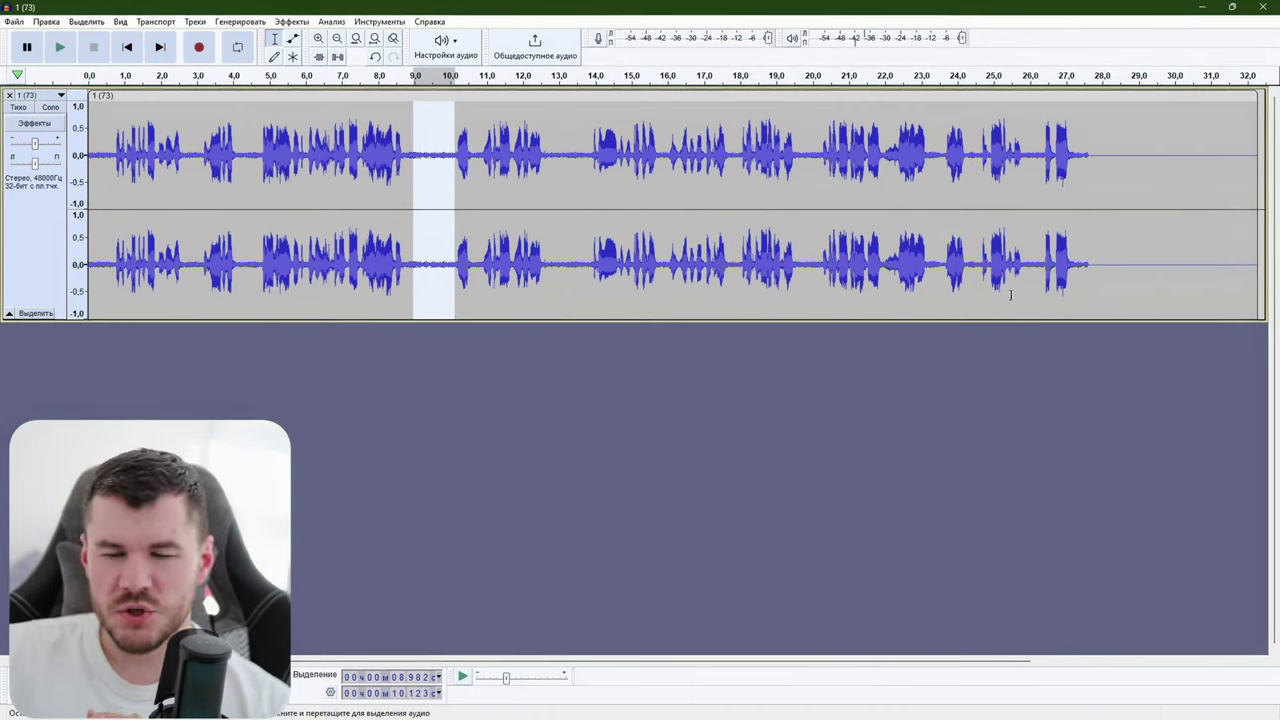
click(994, 386)
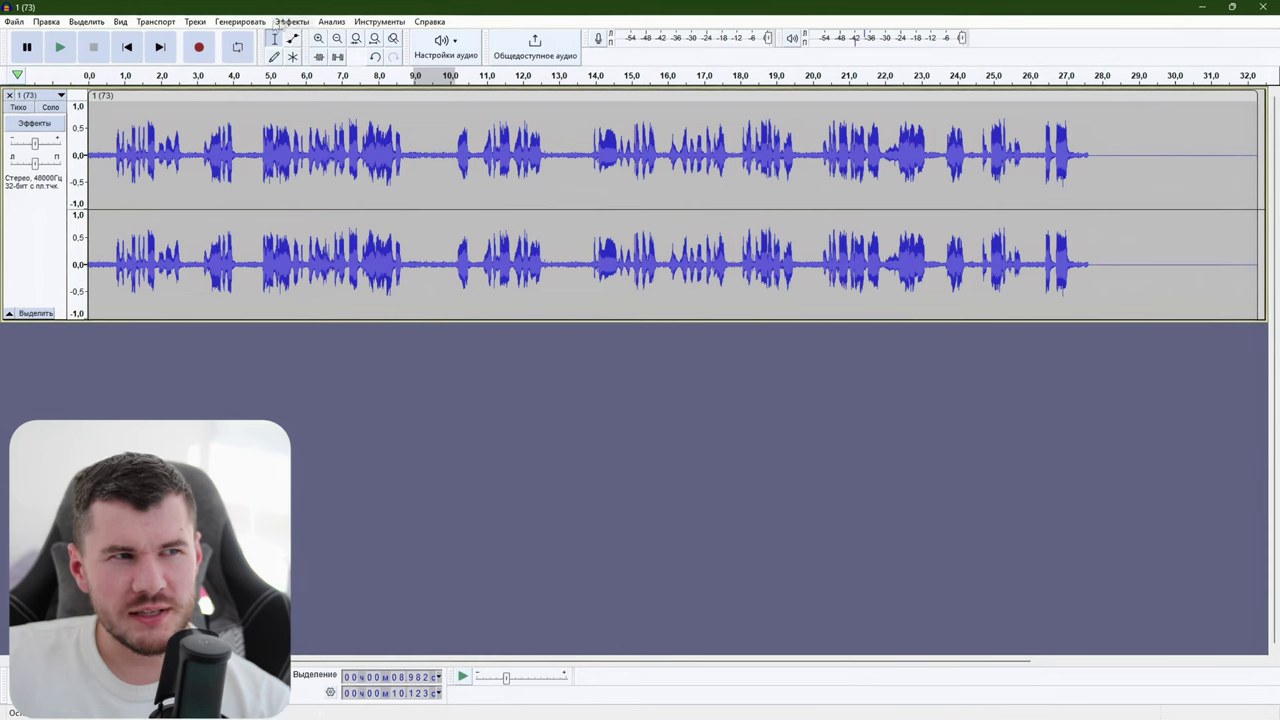
Step: Try to apply Truncate Silence without any audio selected
click(289, 22)
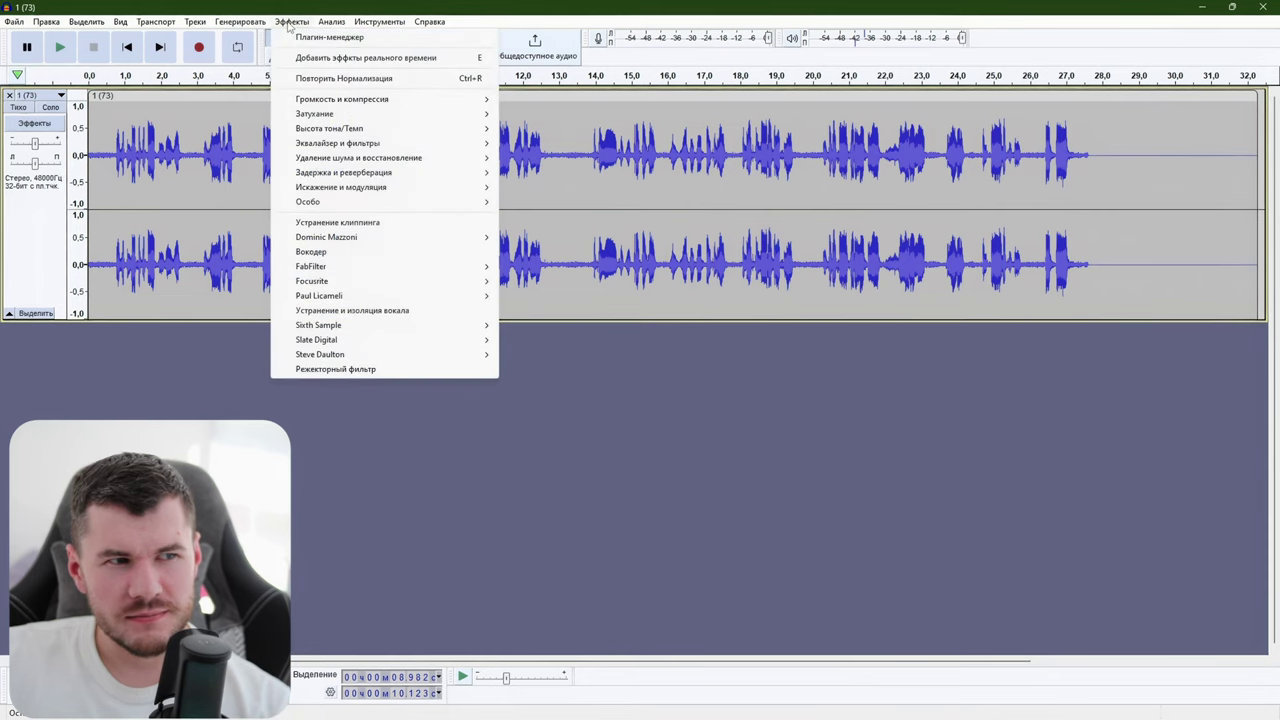
mouse_move(374, 116)
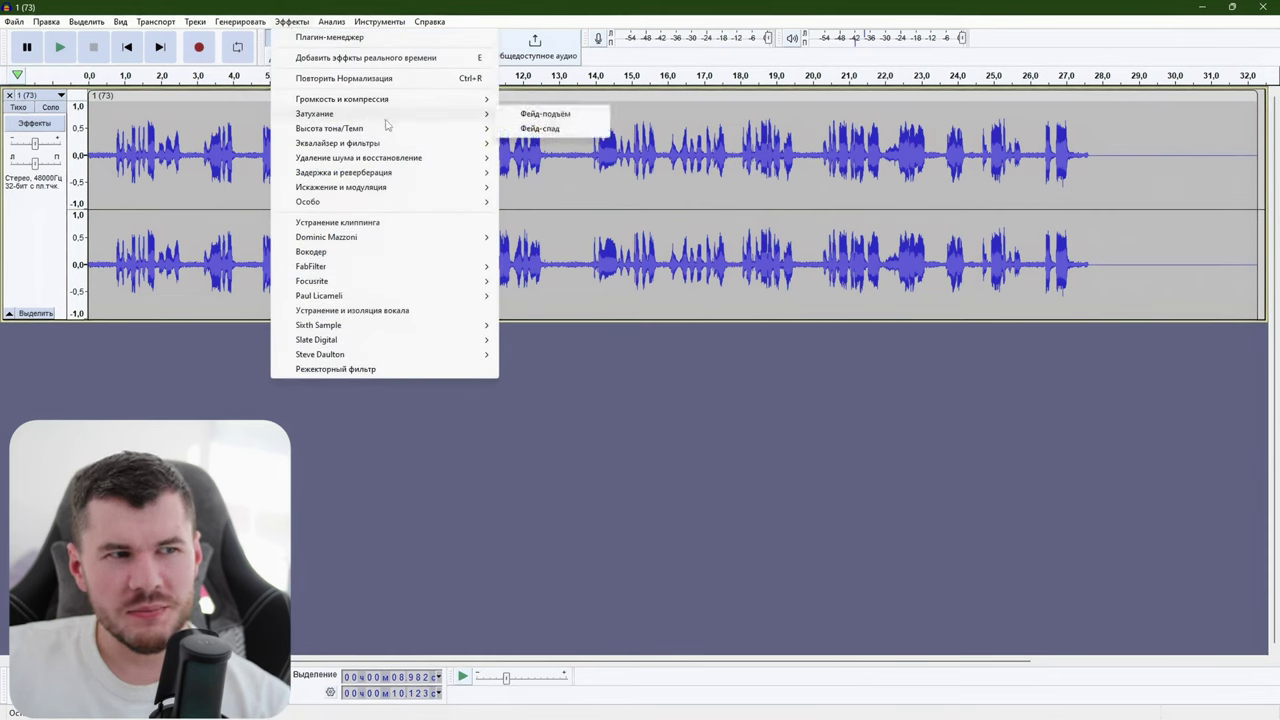
mouse_move(422, 160)
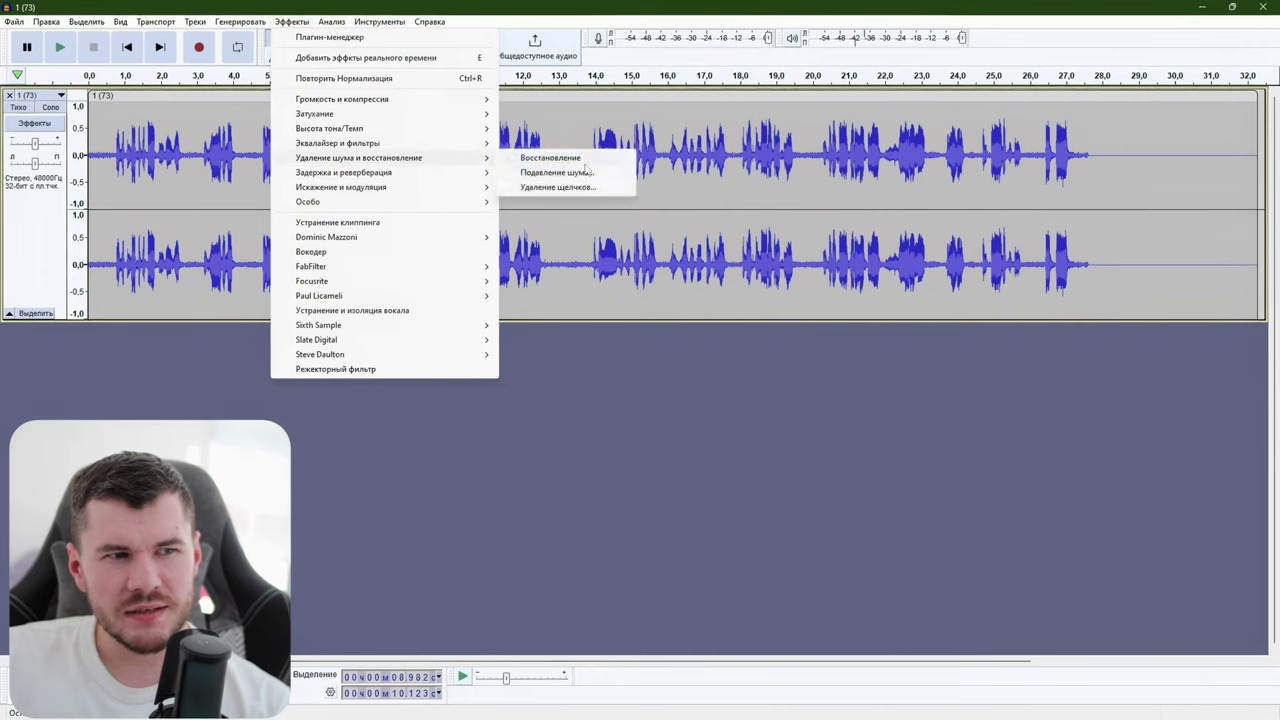
mouse_move(374, 201)
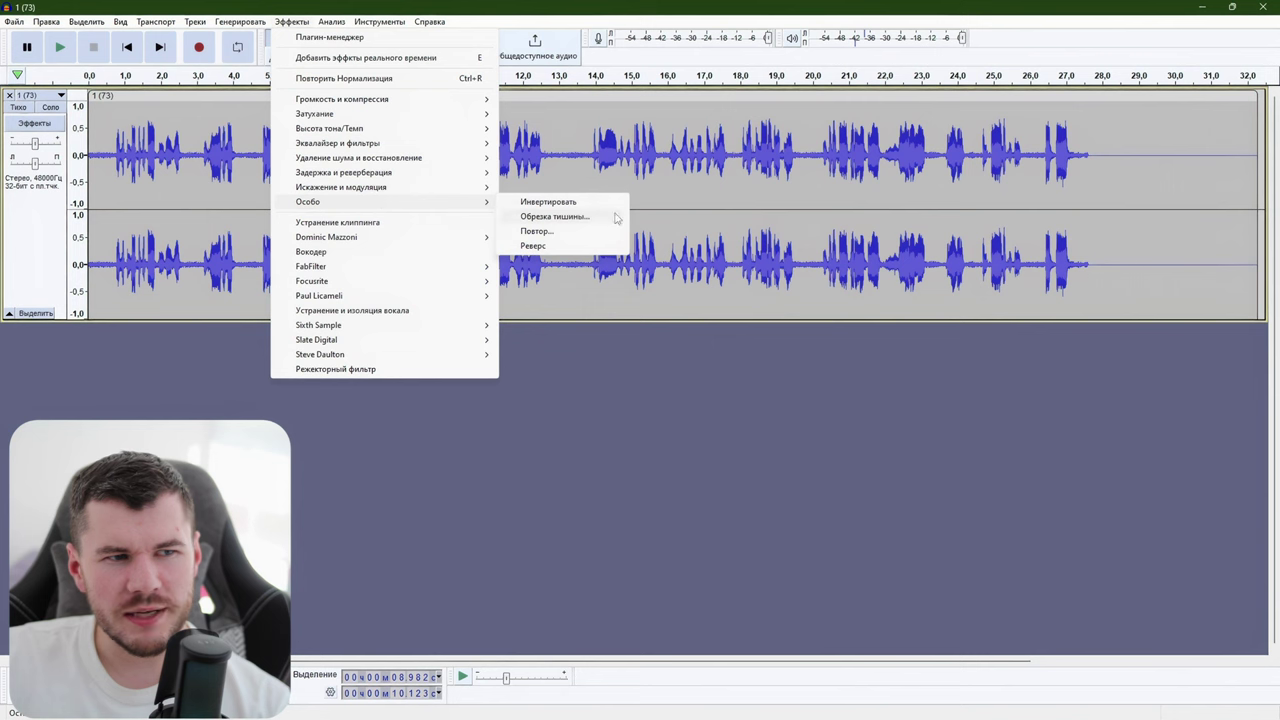
click(553, 216)
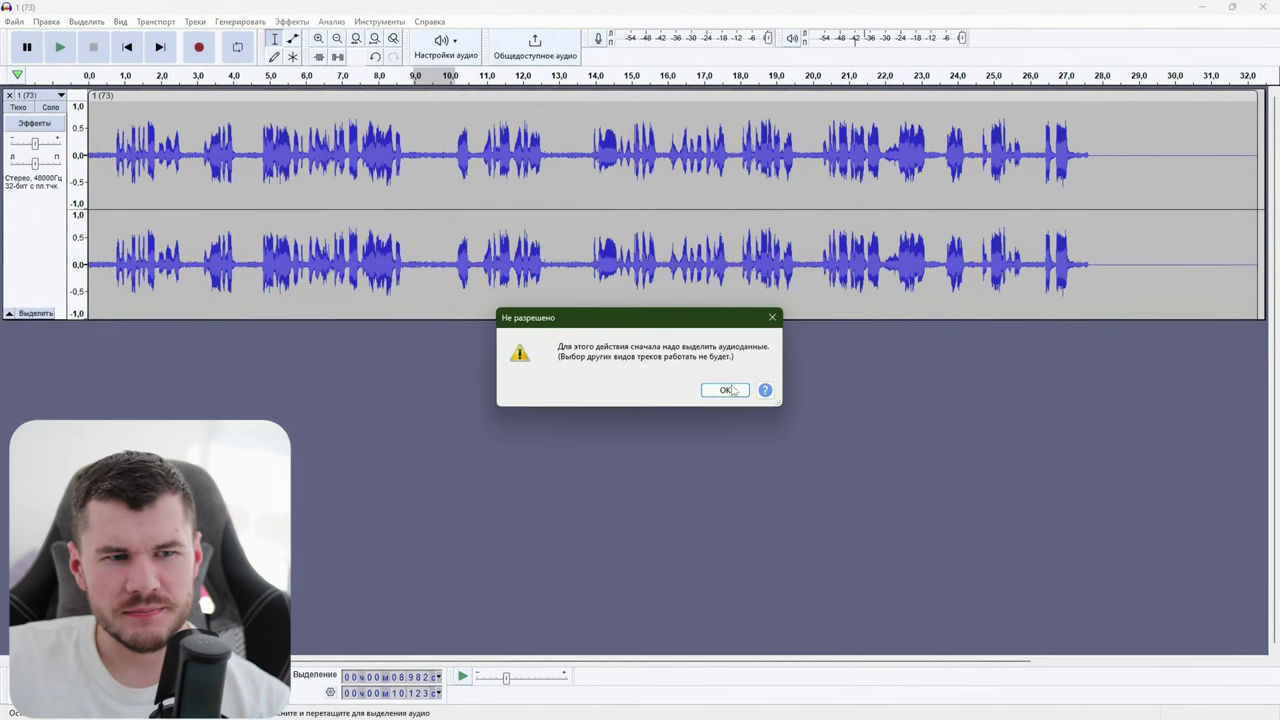
click(725, 390)
Step: Apply Truncate Silence to the whole track with a -30 dB threshold and 0.1 s duration, truncating detected silence to 0.5 s
key(ctrl+a)
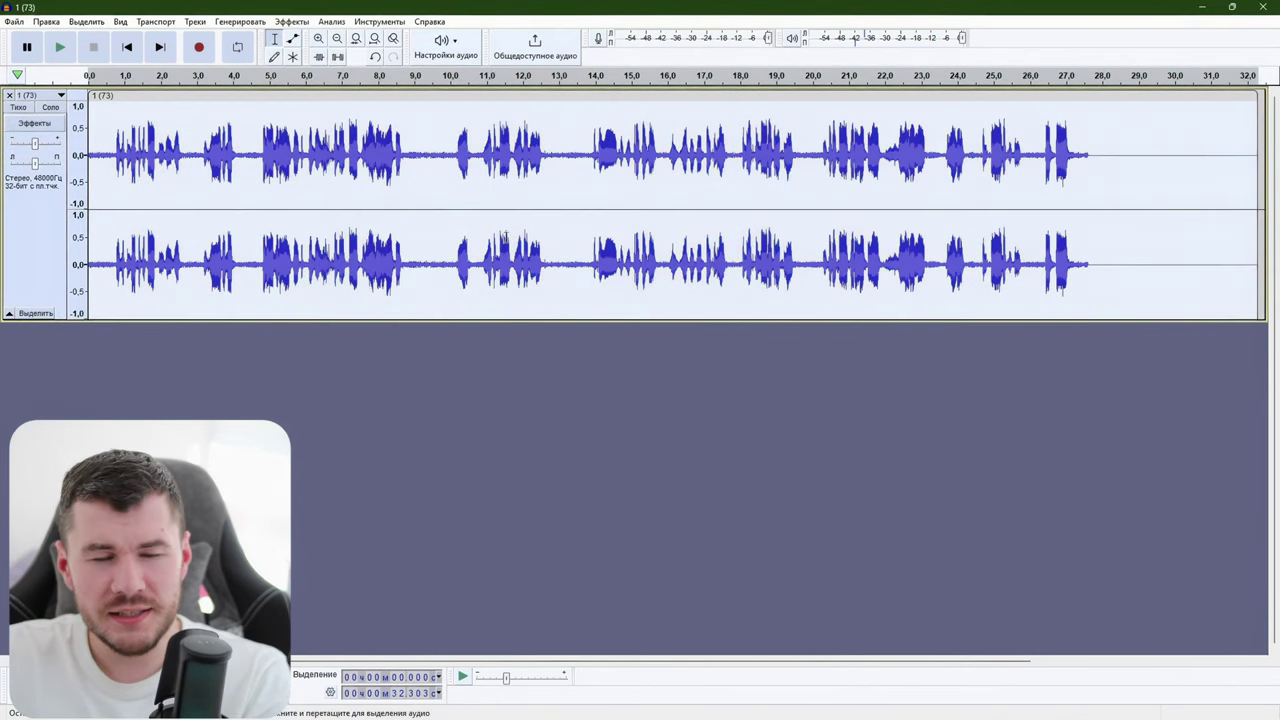
click(294, 21)
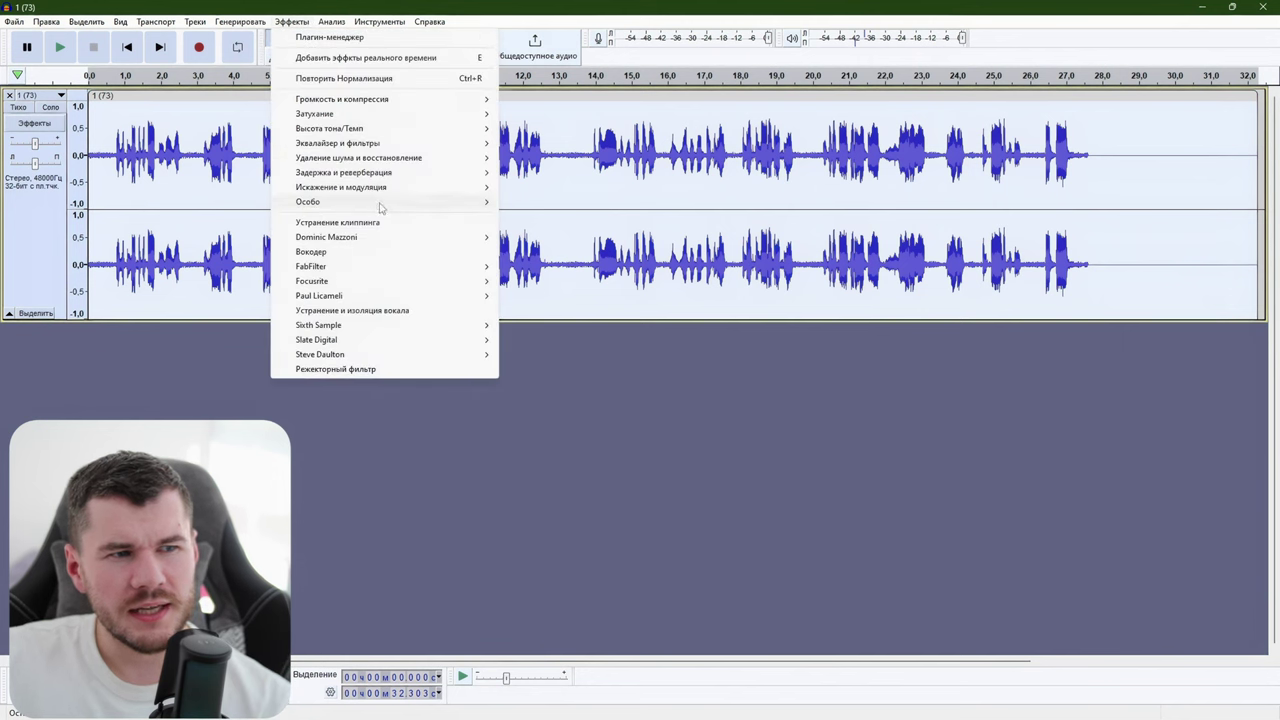
mouse_move(380, 204)
click(553, 216)
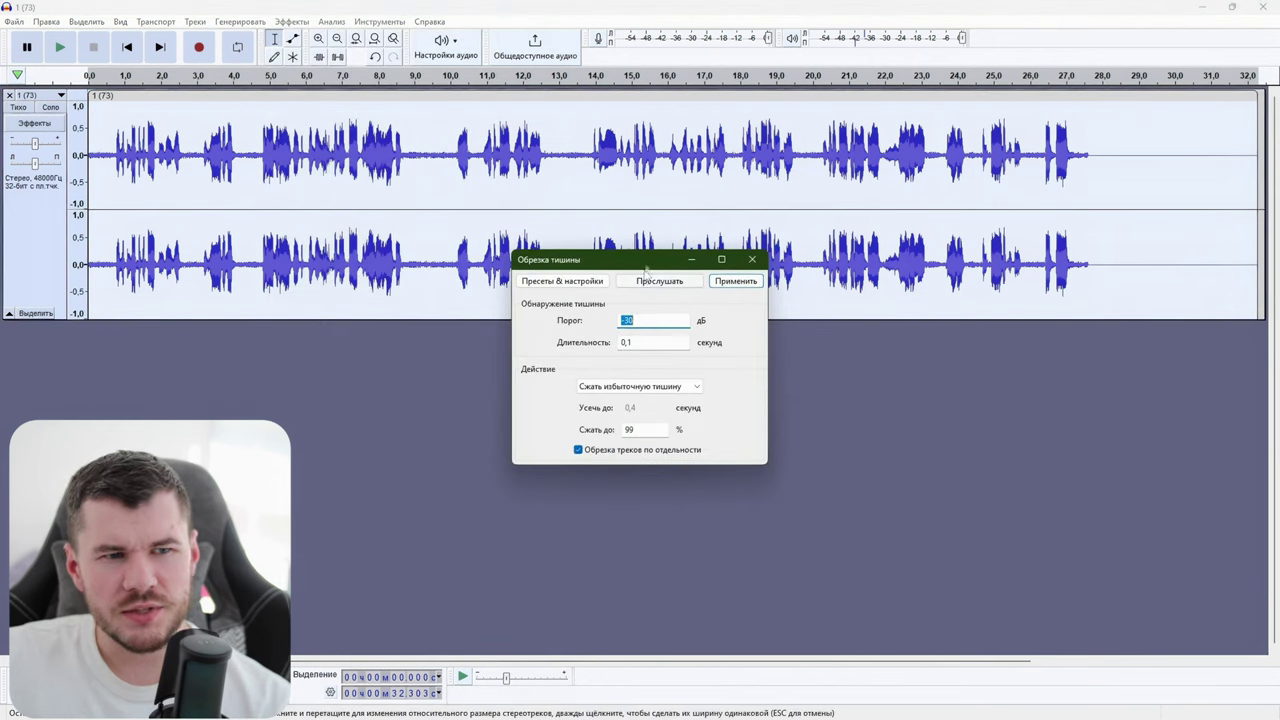
drag(645, 270, 716, 361)
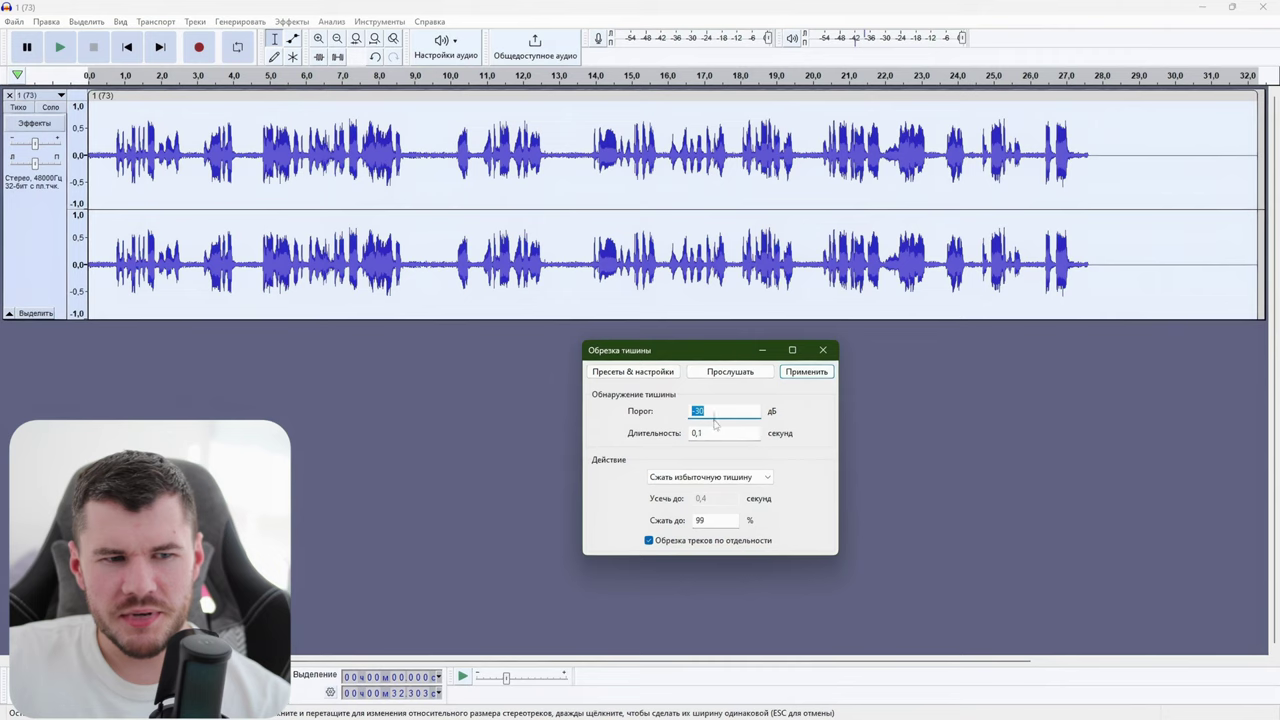
drag(725, 431, 690, 433)
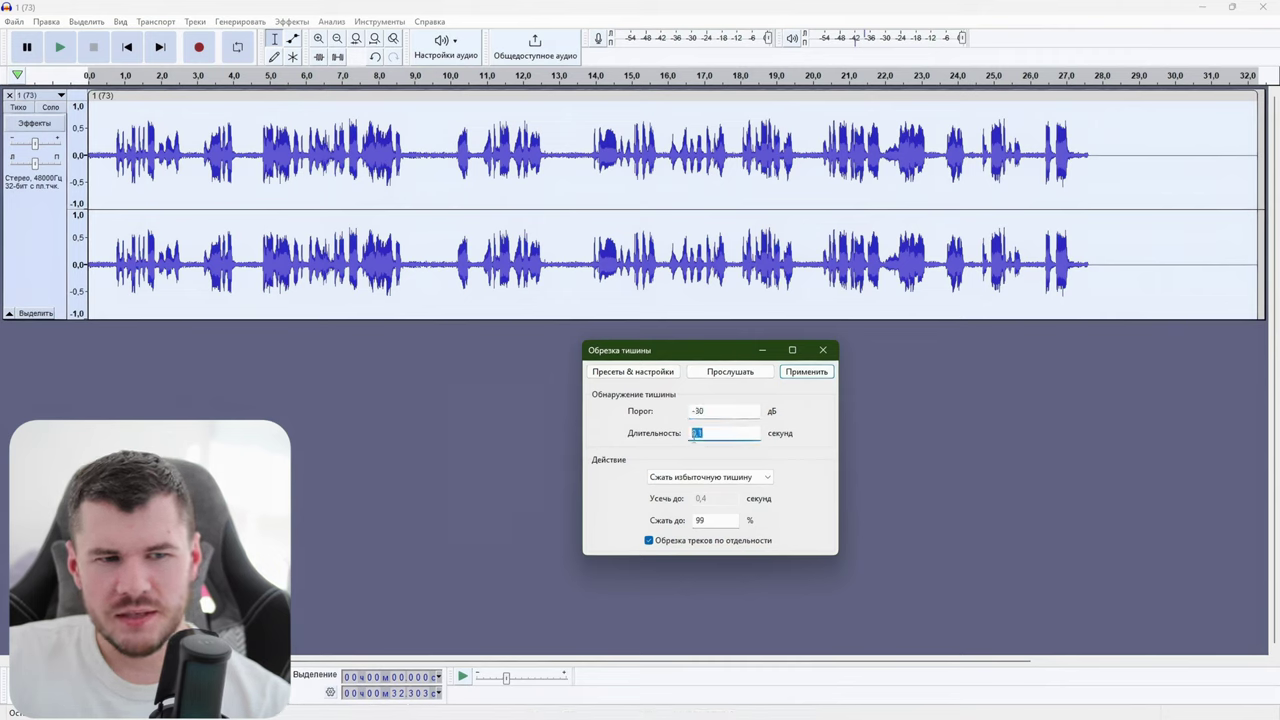
click(742, 481)
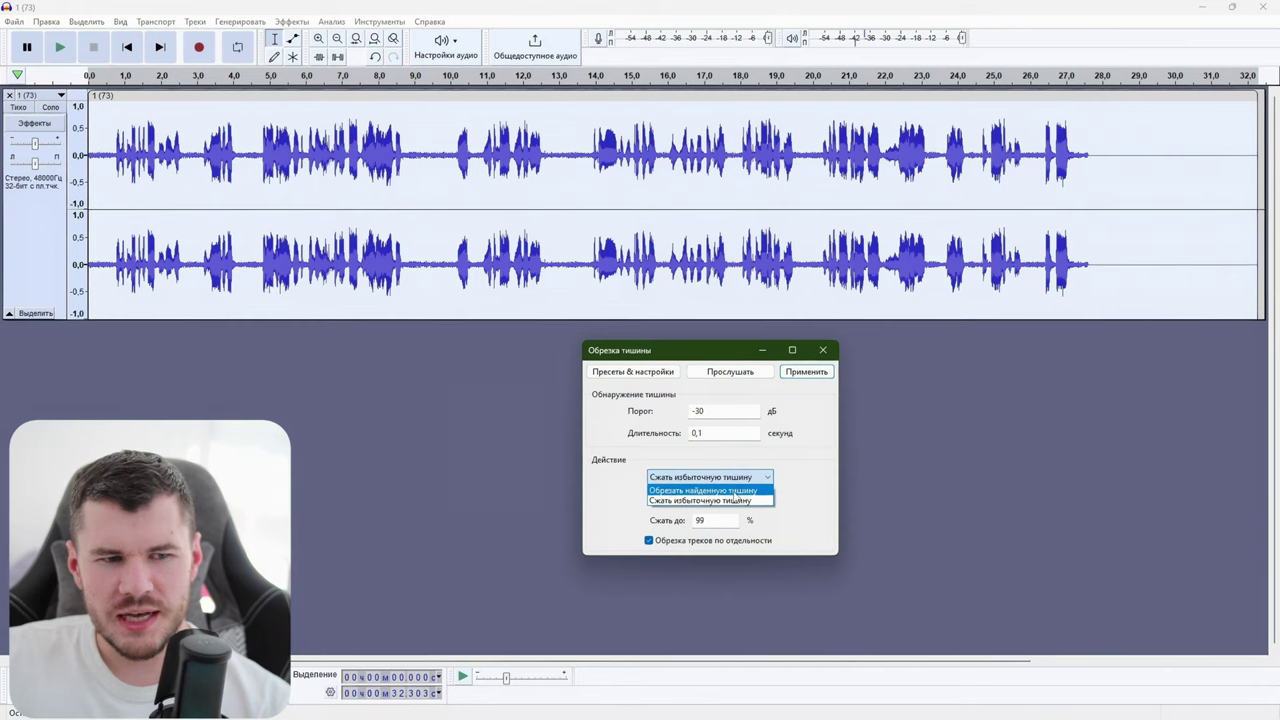
click(735, 491)
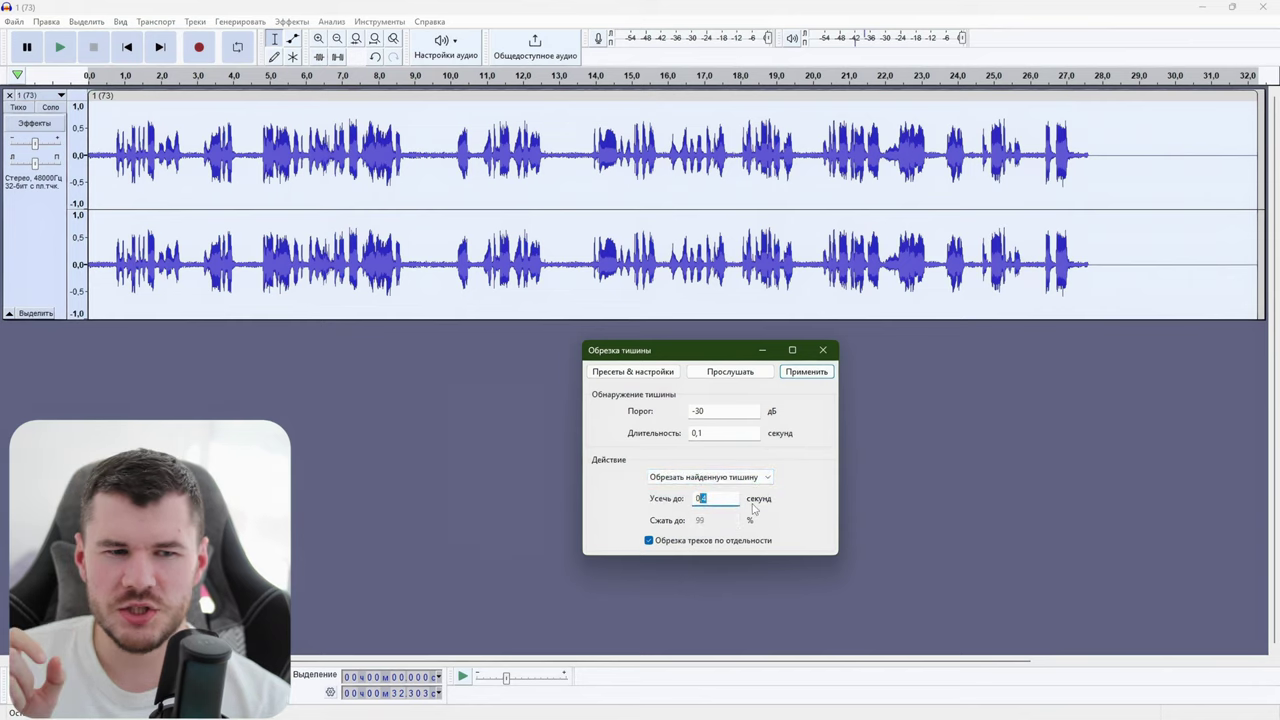
text(0,5)
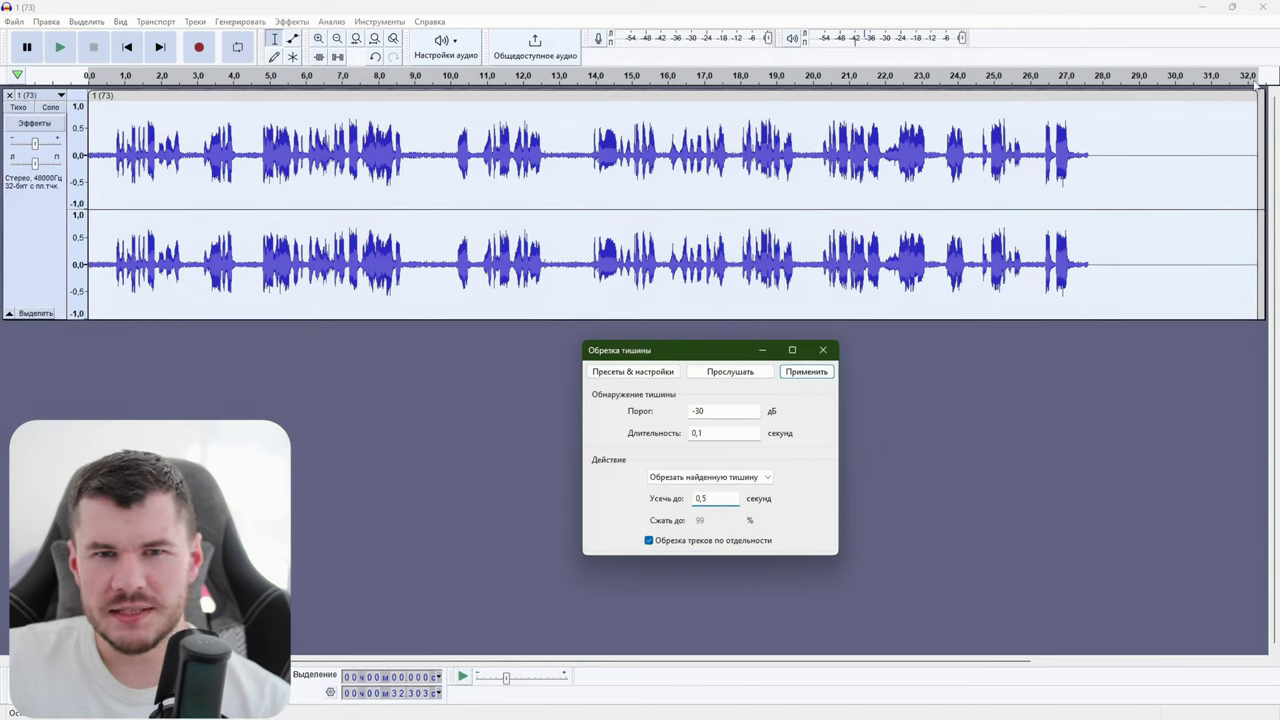
click(807, 372)
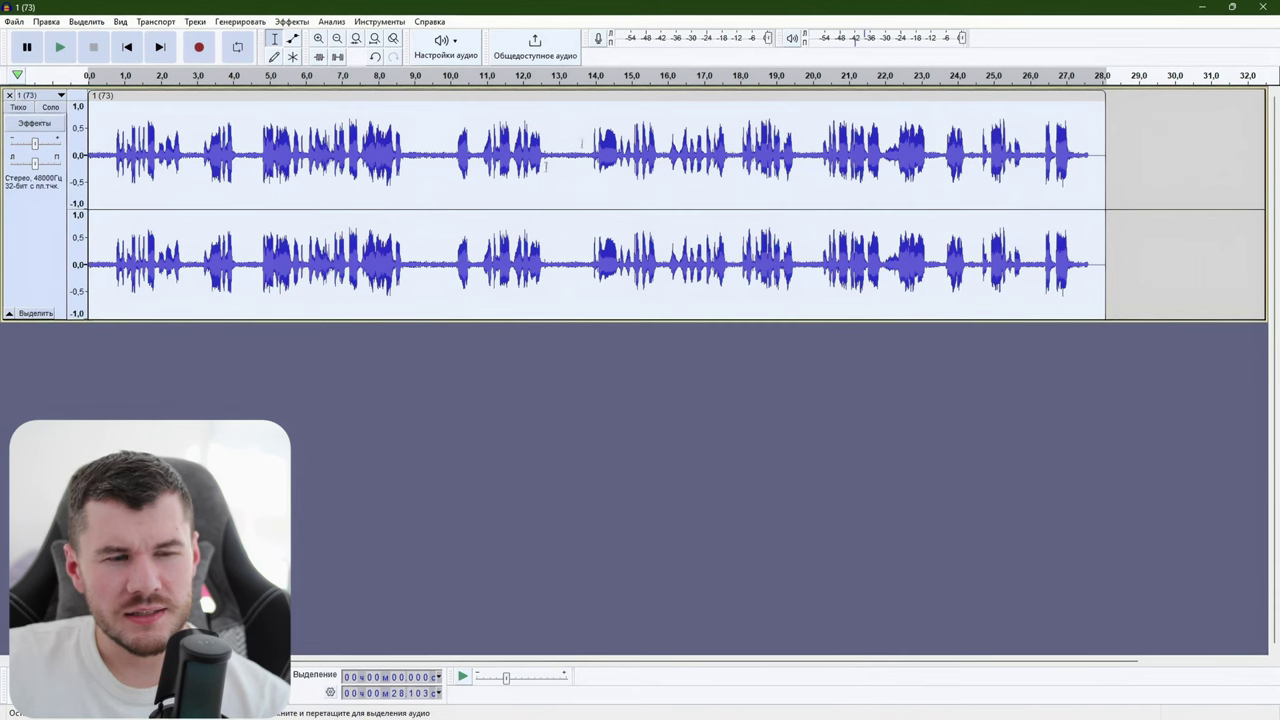
Step: Capture a noise profile for Noise Reduction from the pause between about 12.85 s and 13.77 s
drag(590, 165, 550, 162)
click(571, 150)
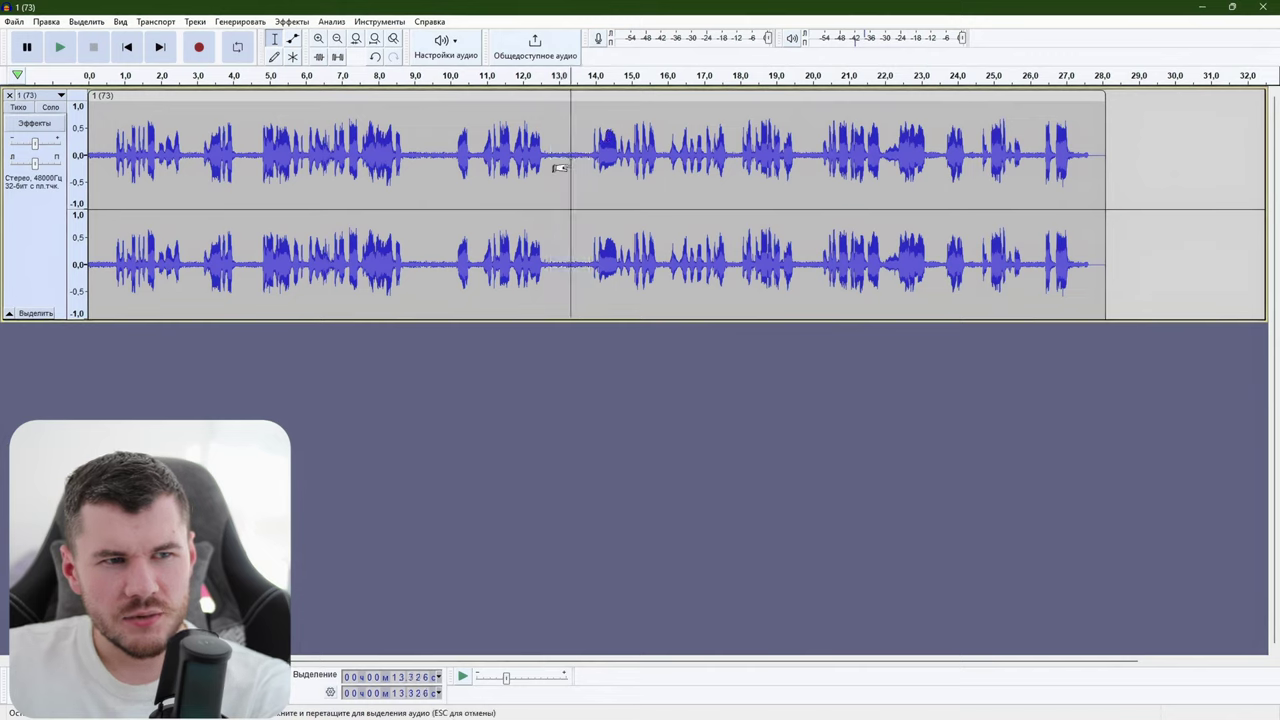
drag(553, 157, 587, 157)
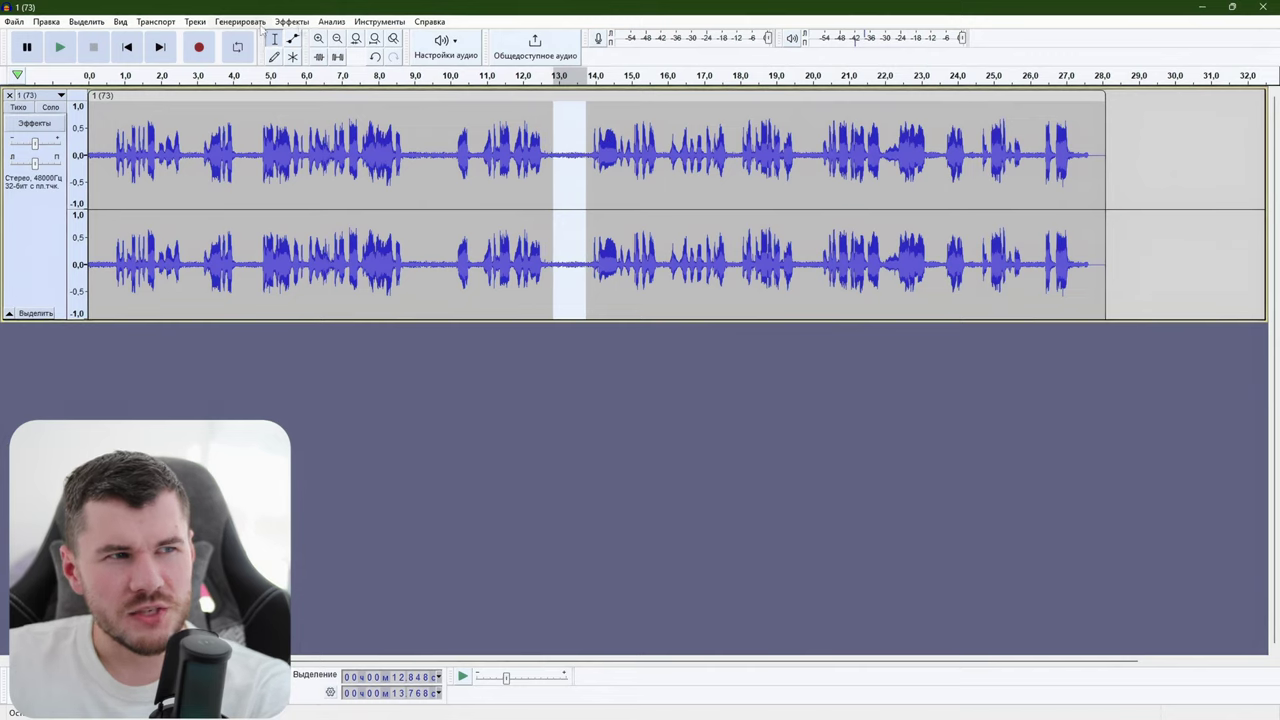
click(295, 21)
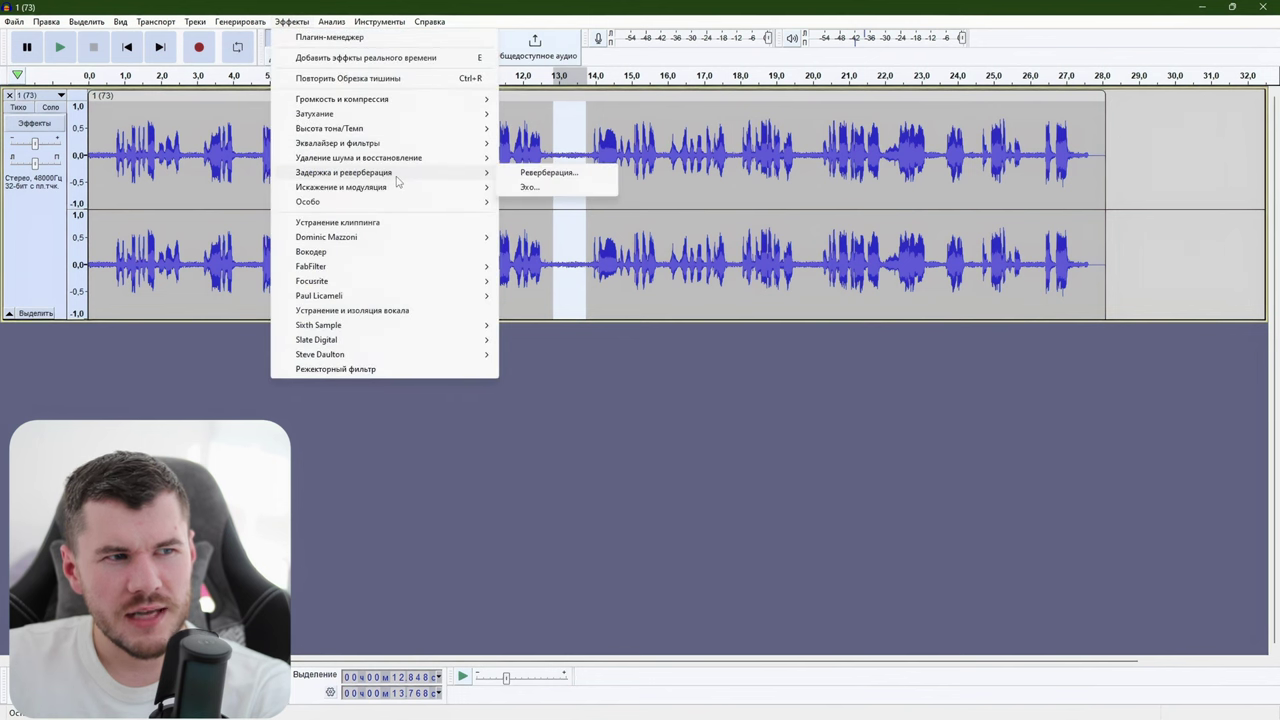
mouse_move(419, 162)
click(557, 172)
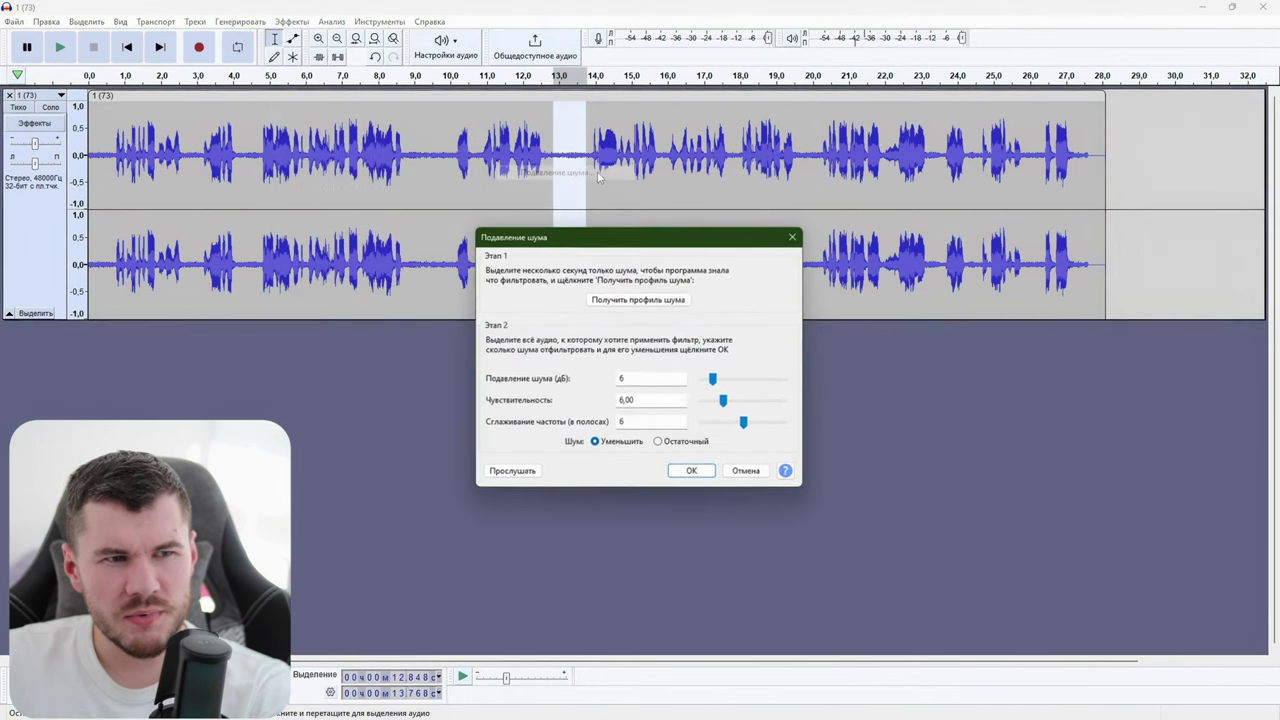
click(640, 299)
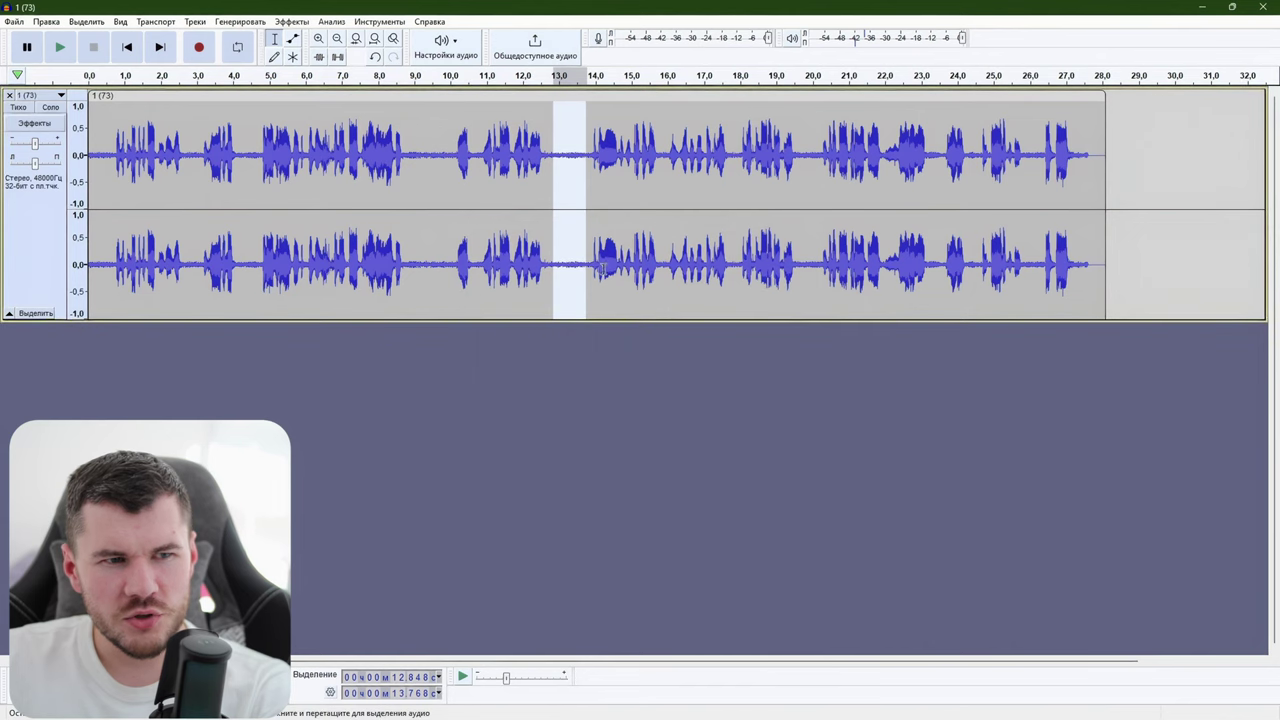
Step: Apply Noise Reduction to the whole track with 6 dB reduction, sensitivity 6.00 and 6 frequency smoothing bands
click(606, 266)
click(602, 264)
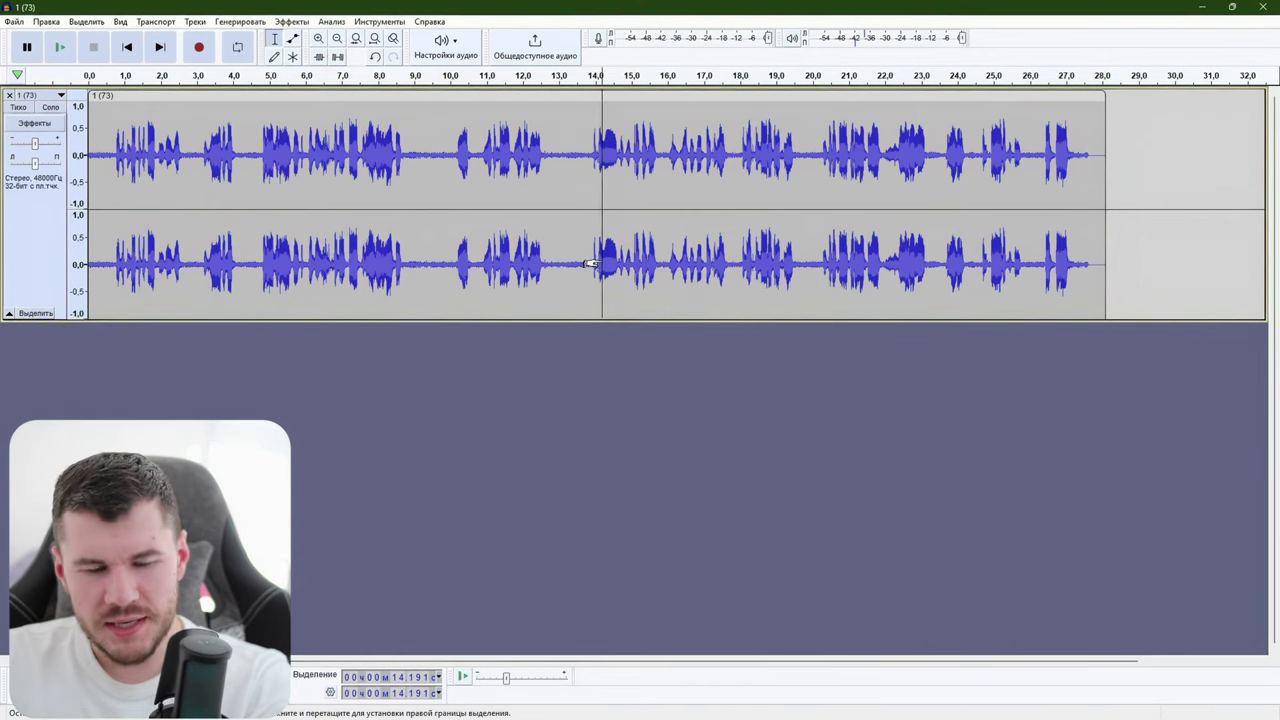
key(ctrl+a)
click(292, 21)
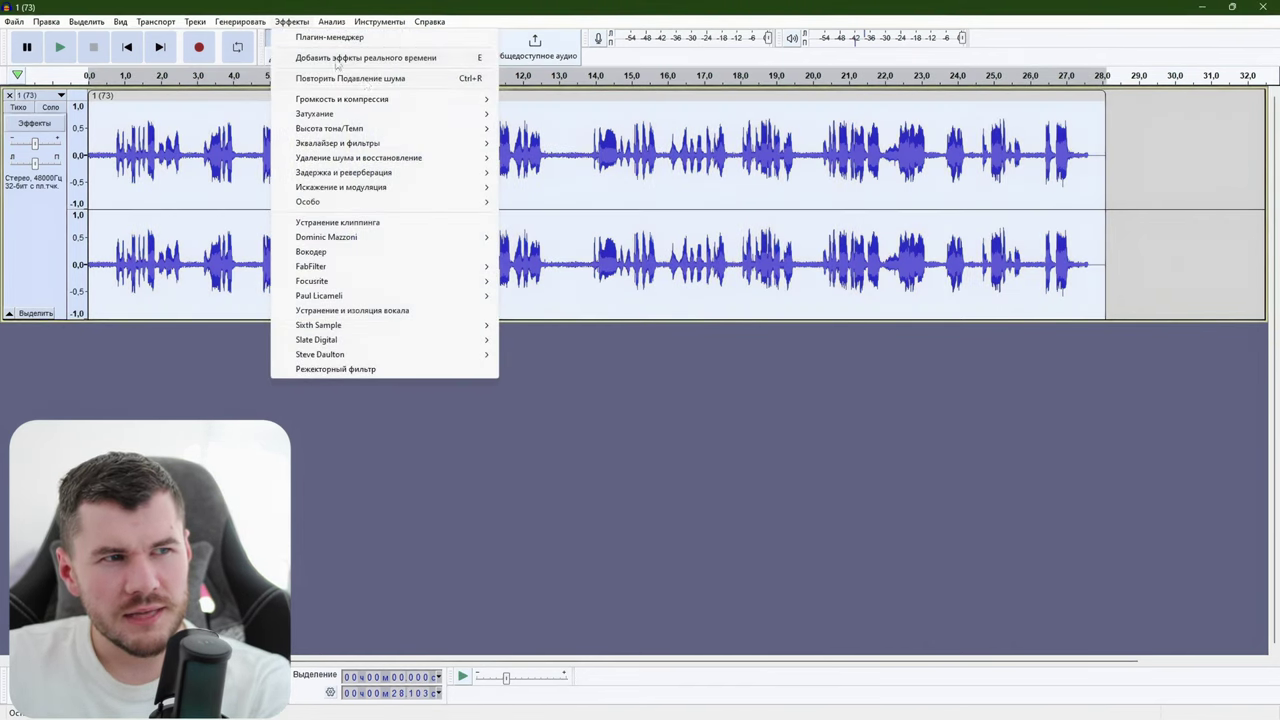
click(365, 80)
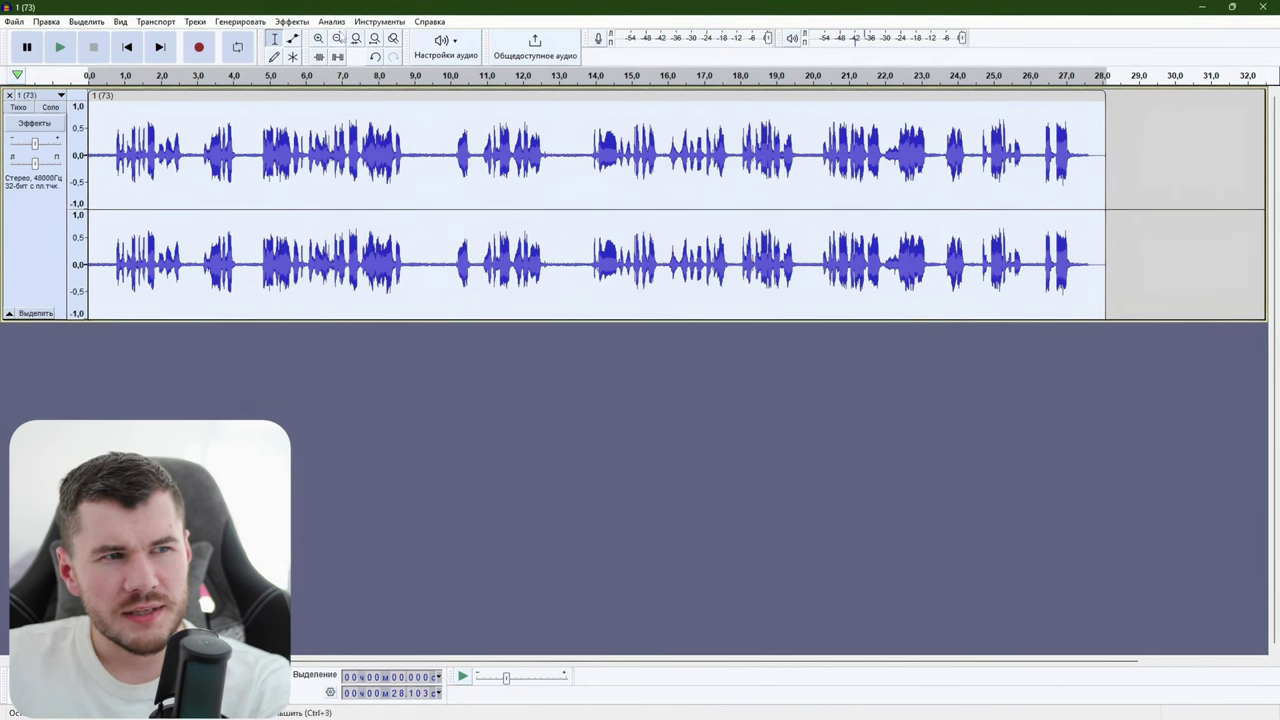
Step: Run Truncate Silence on the whole denoised track with a -30 dB threshold, 0.1 s duration and truncation to 0.5 s
click(472, 183)
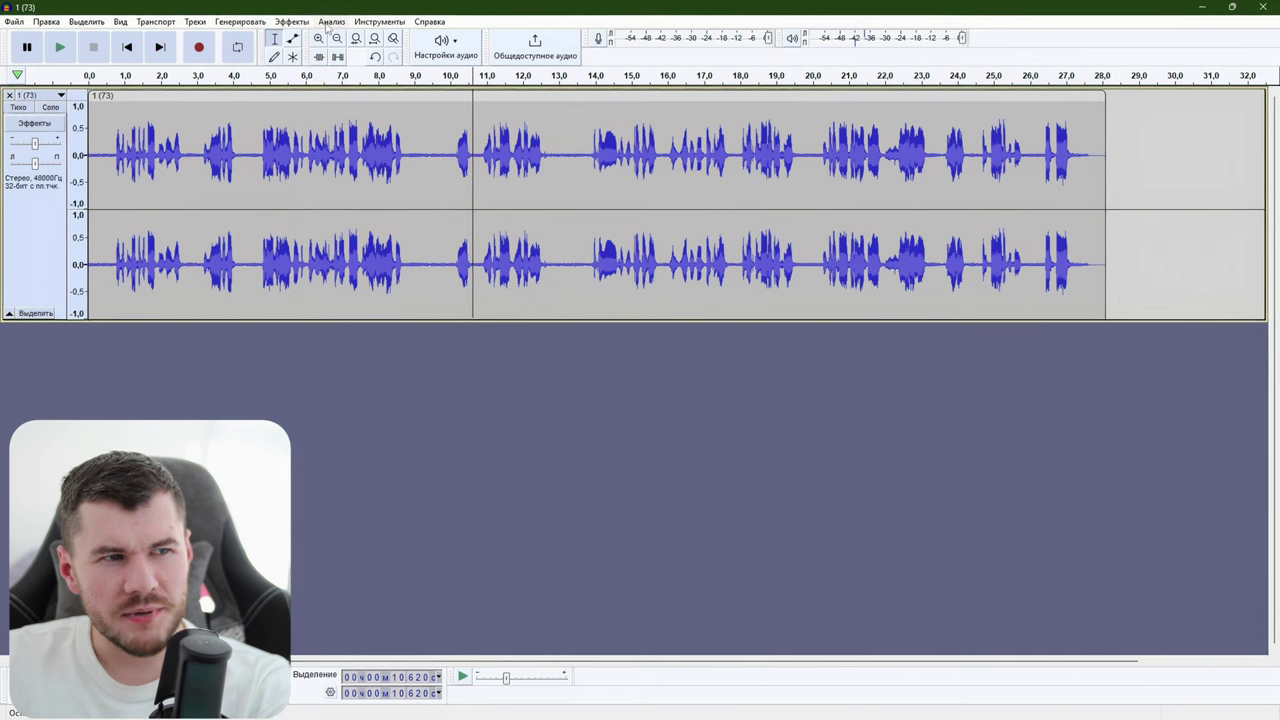
key(ctrl+a)
click(332, 21)
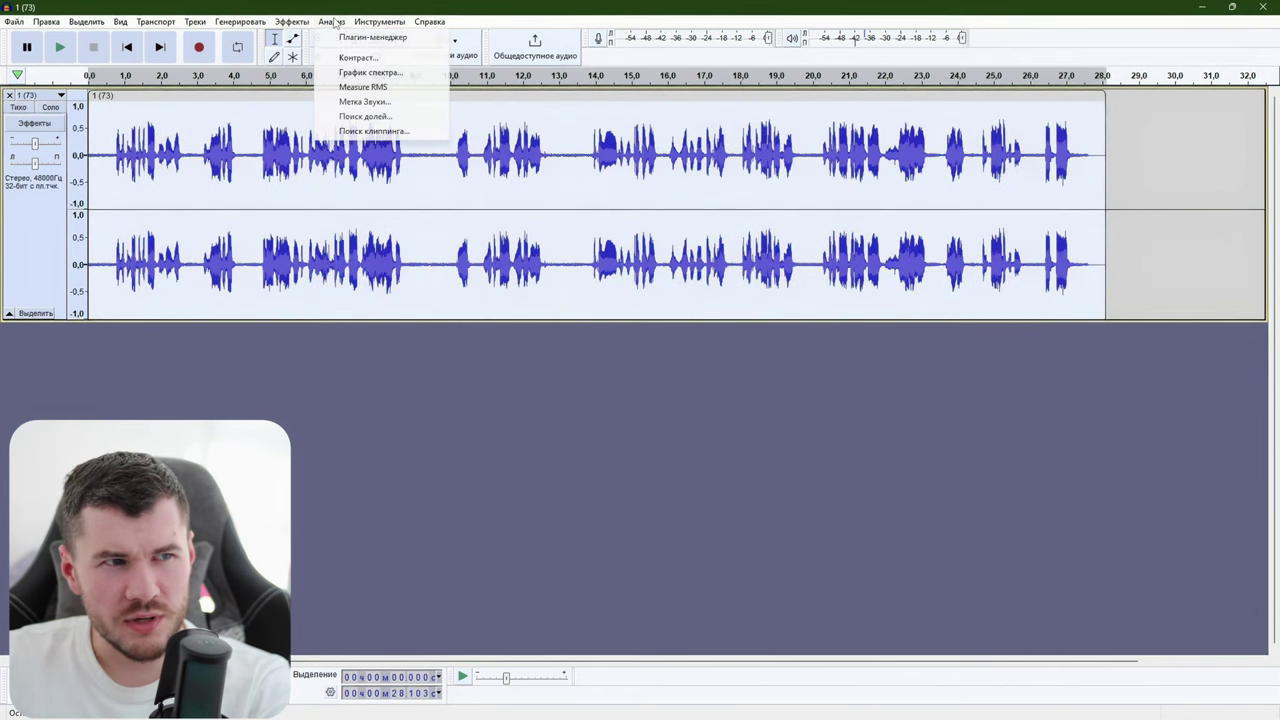
mouse_move(306, 26)
mouse_move(371, 202)
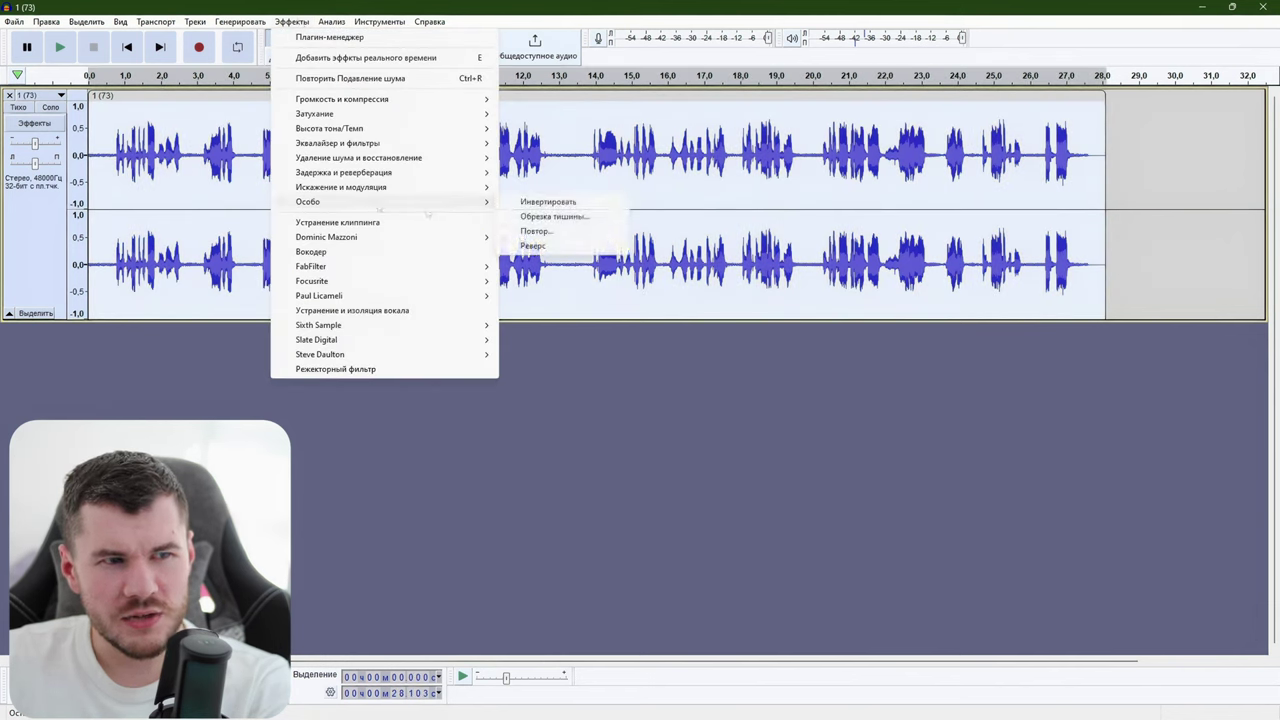
click(594, 219)
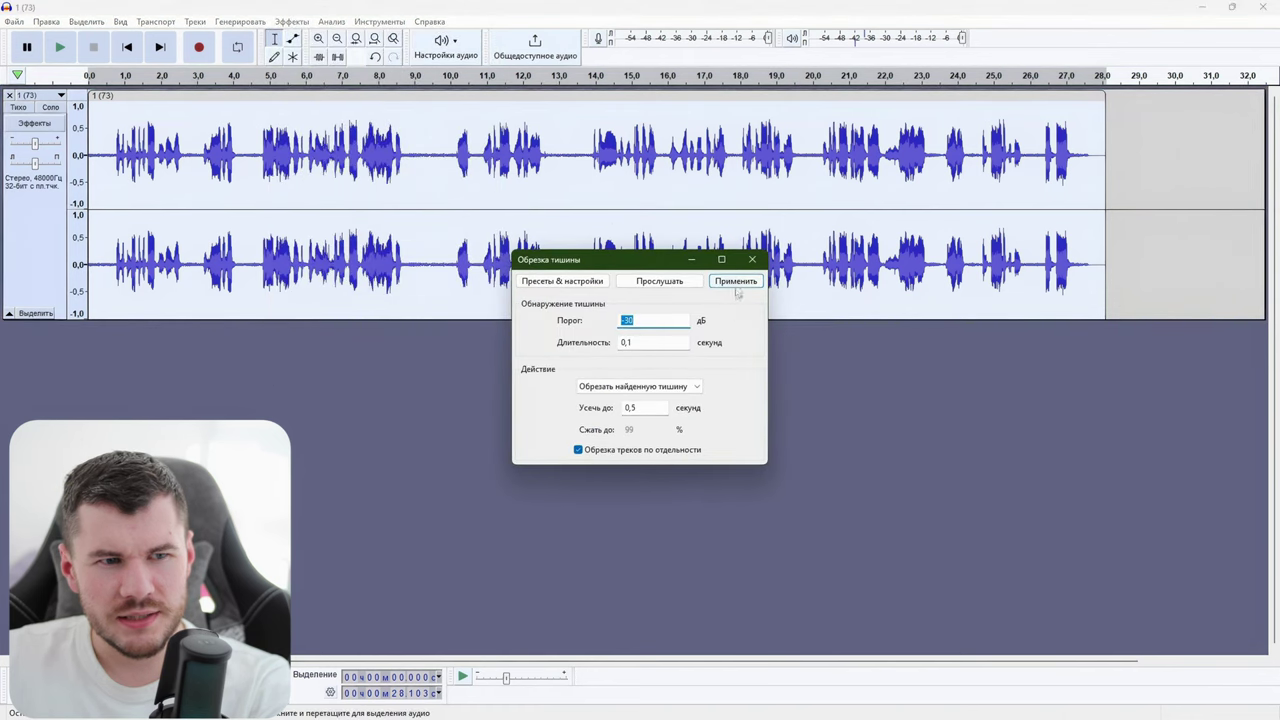
click(737, 282)
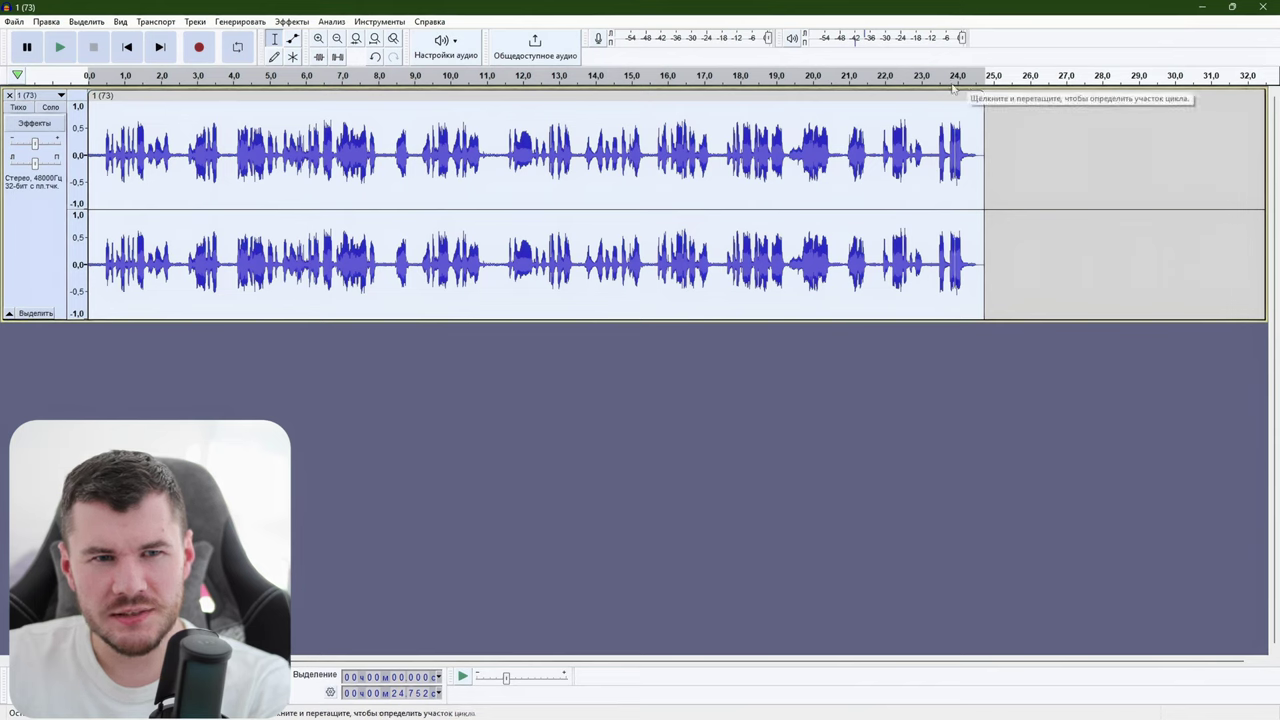
Step: Run Truncate Silence on the whole track again with the threshold raised to -25 dB
click(240, 21)
mouse_move(287, 22)
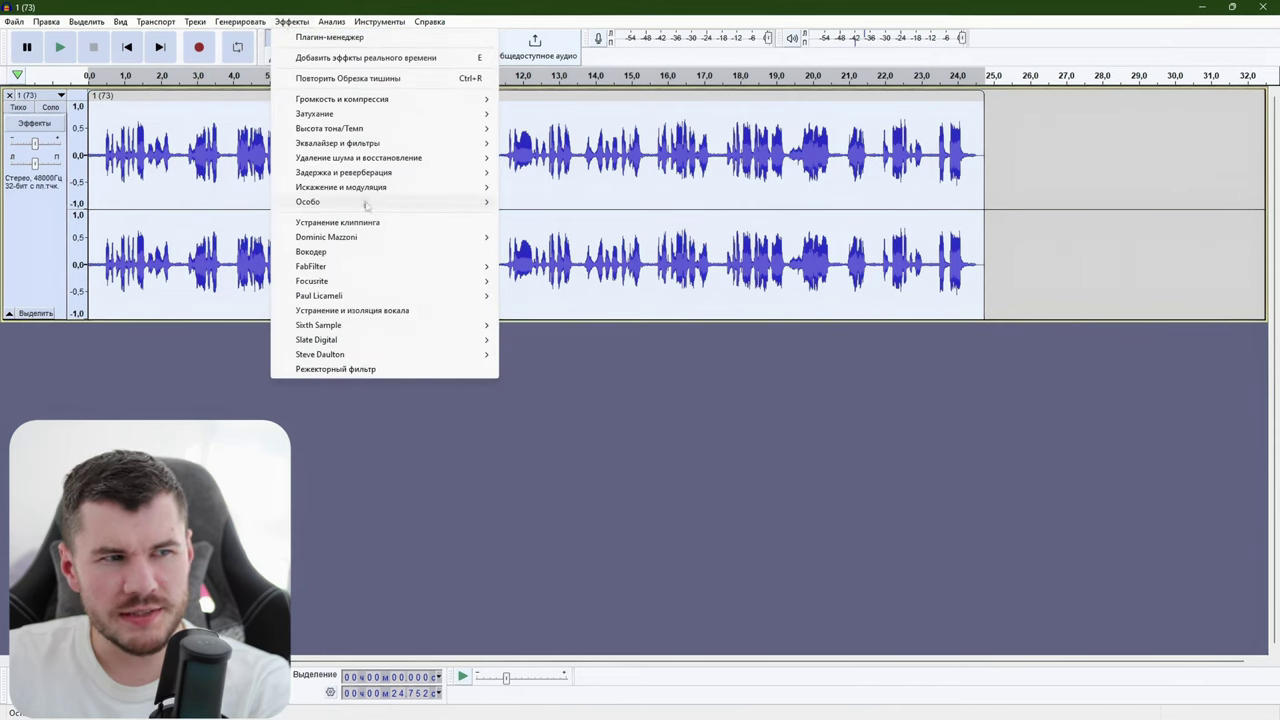
mouse_move(363, 203)
click(564, 222)
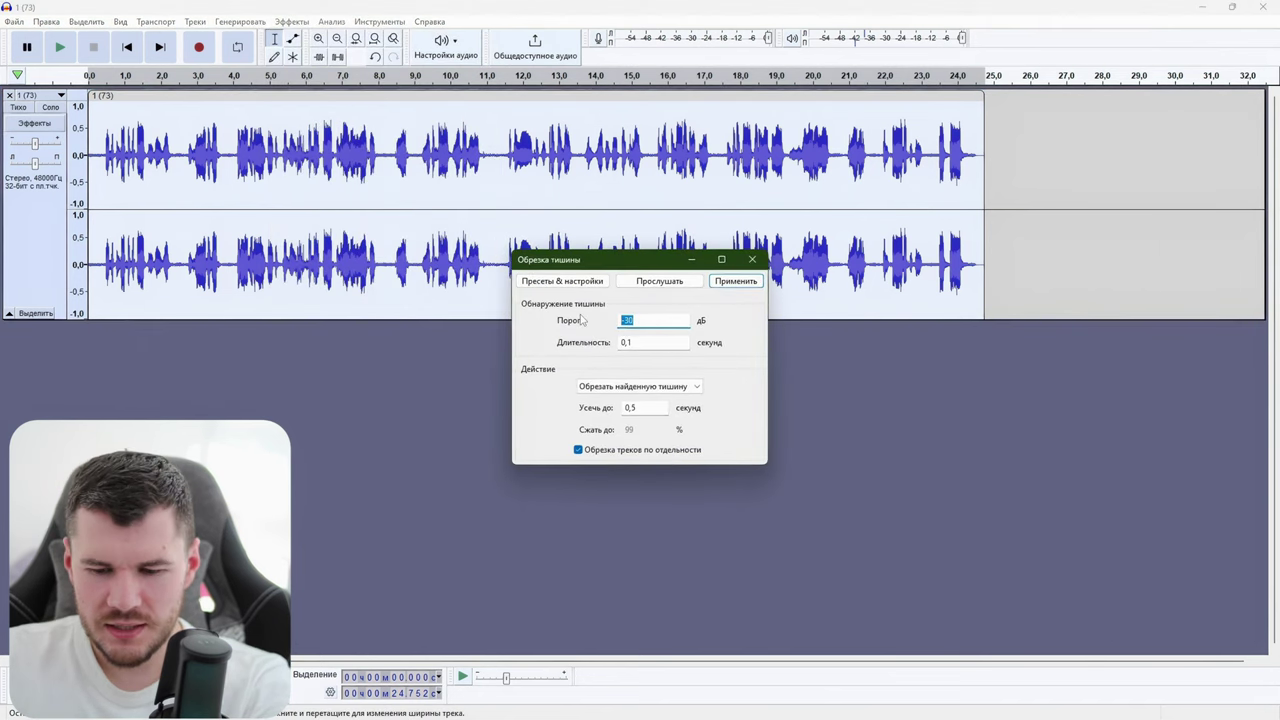
text(-25)
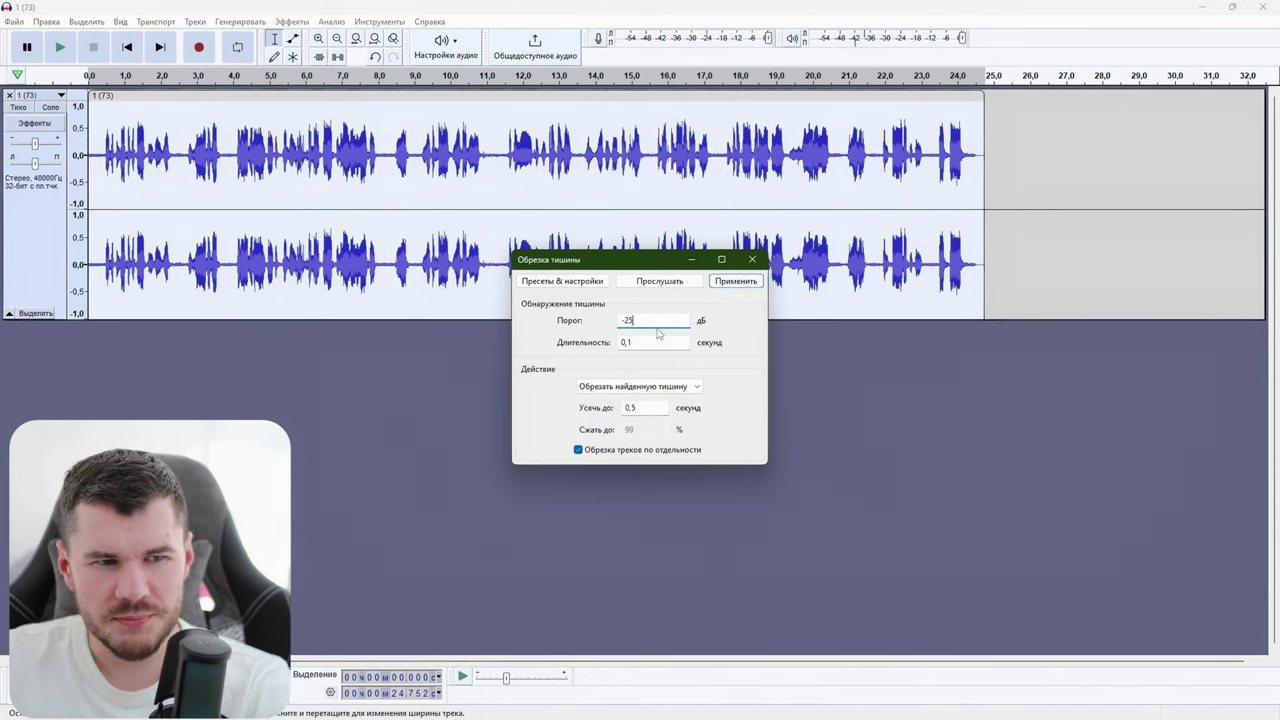
click(740, 282)
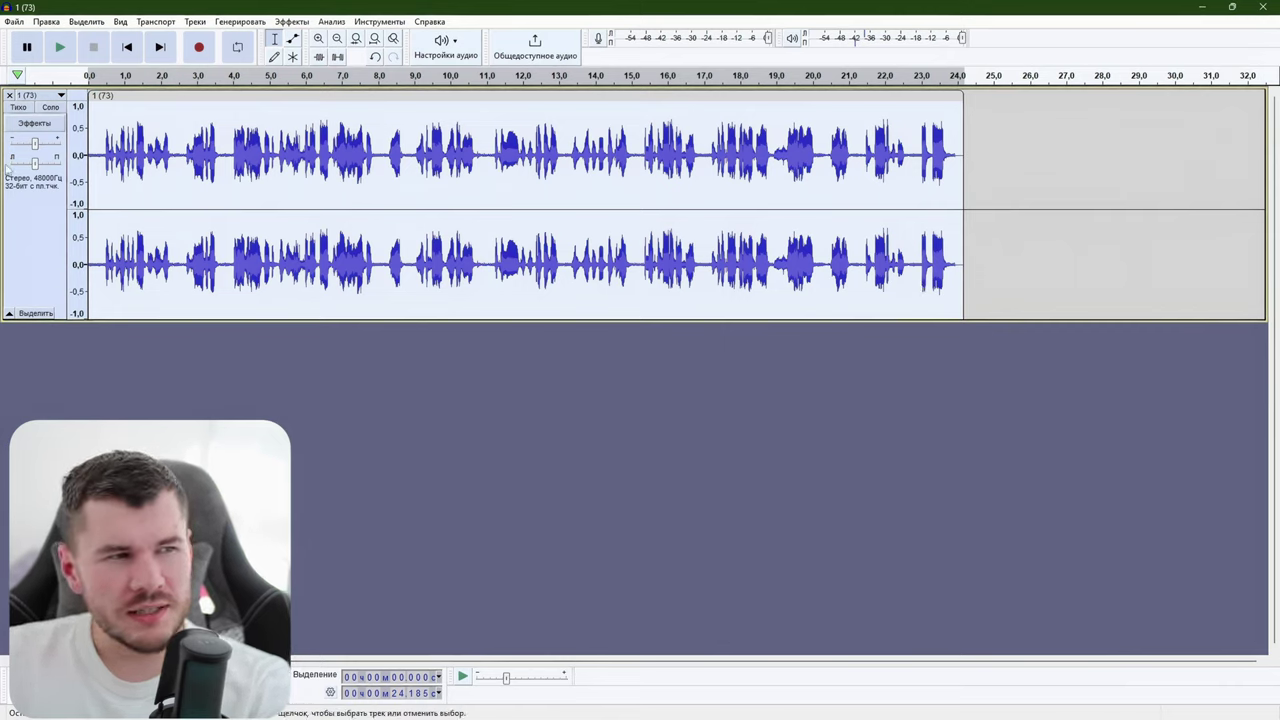
Step: Switch the track's vertical scale to linear (dB) and make the track slightly taller
right_click(84, 187)
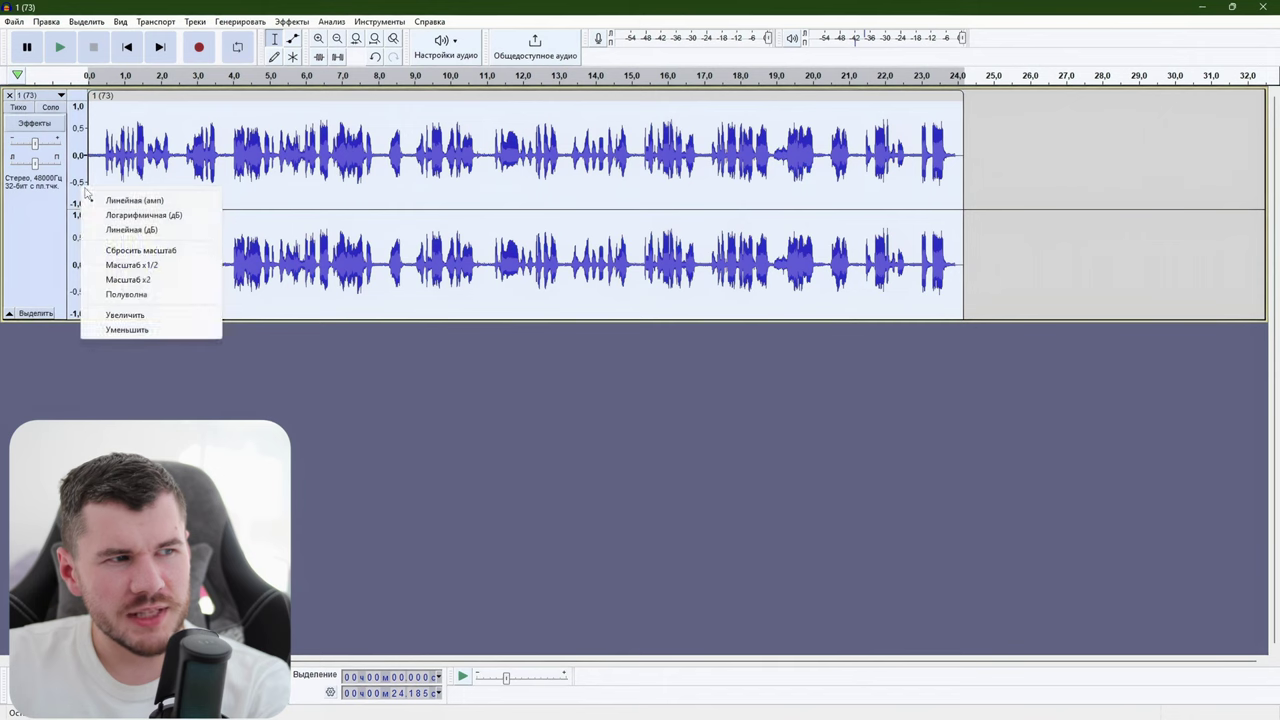
click(131, 229)
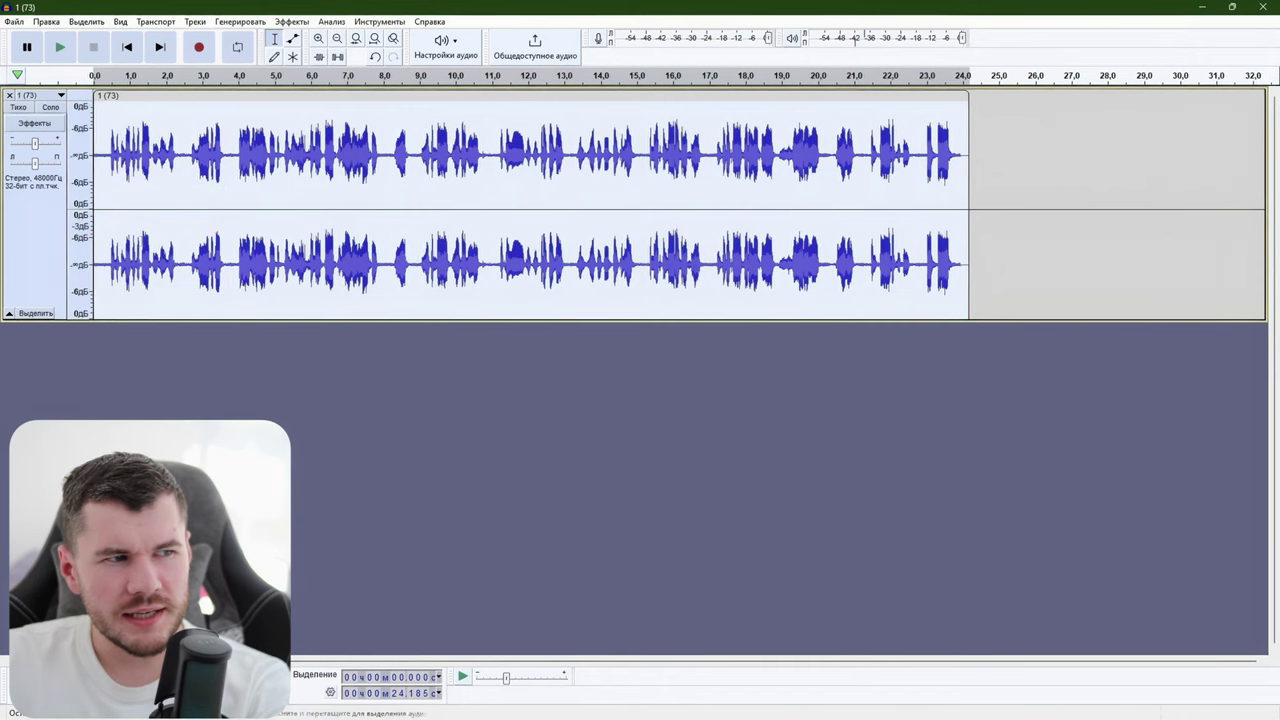
right_click(82, 182)
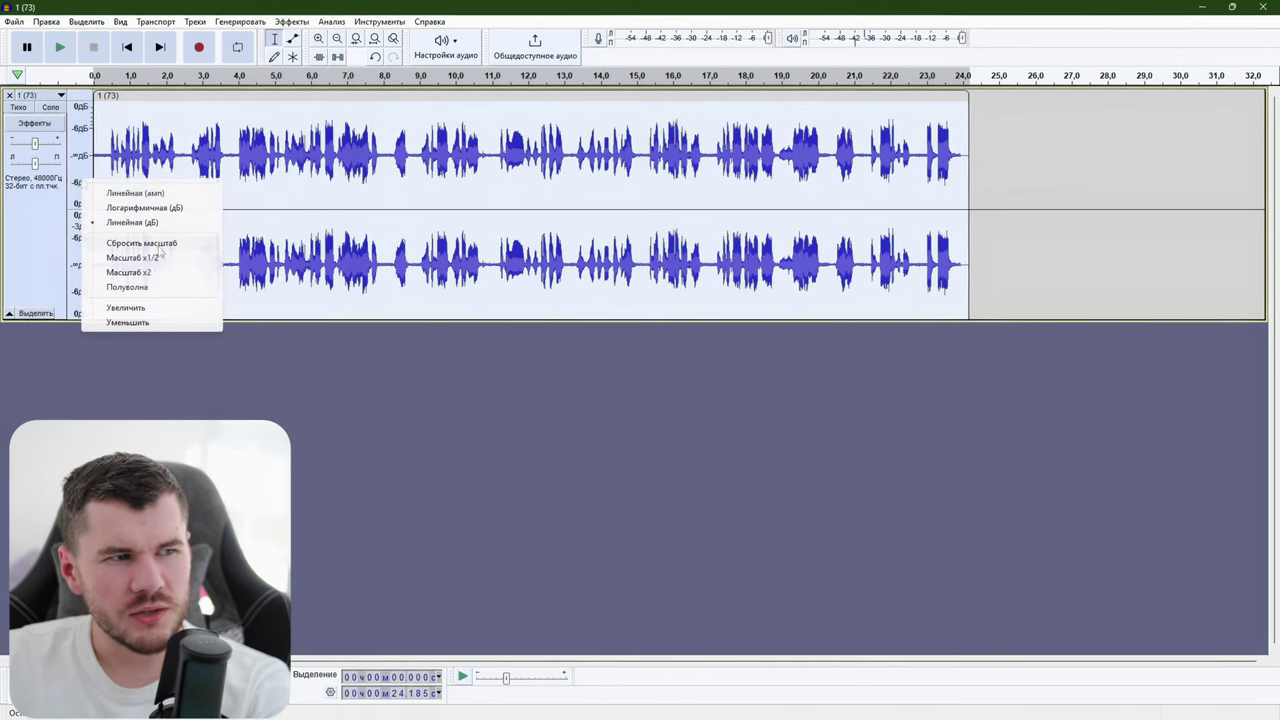
click(40, 254)
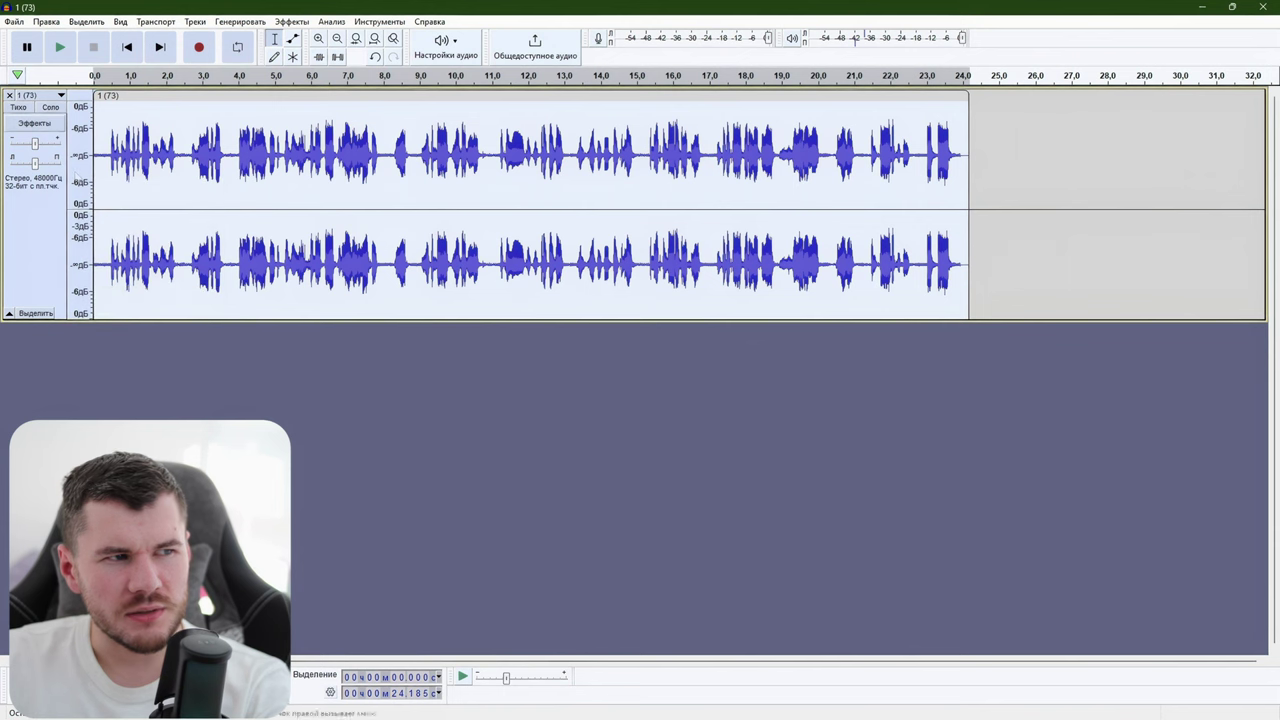
drag(56, 318, 56, 580)
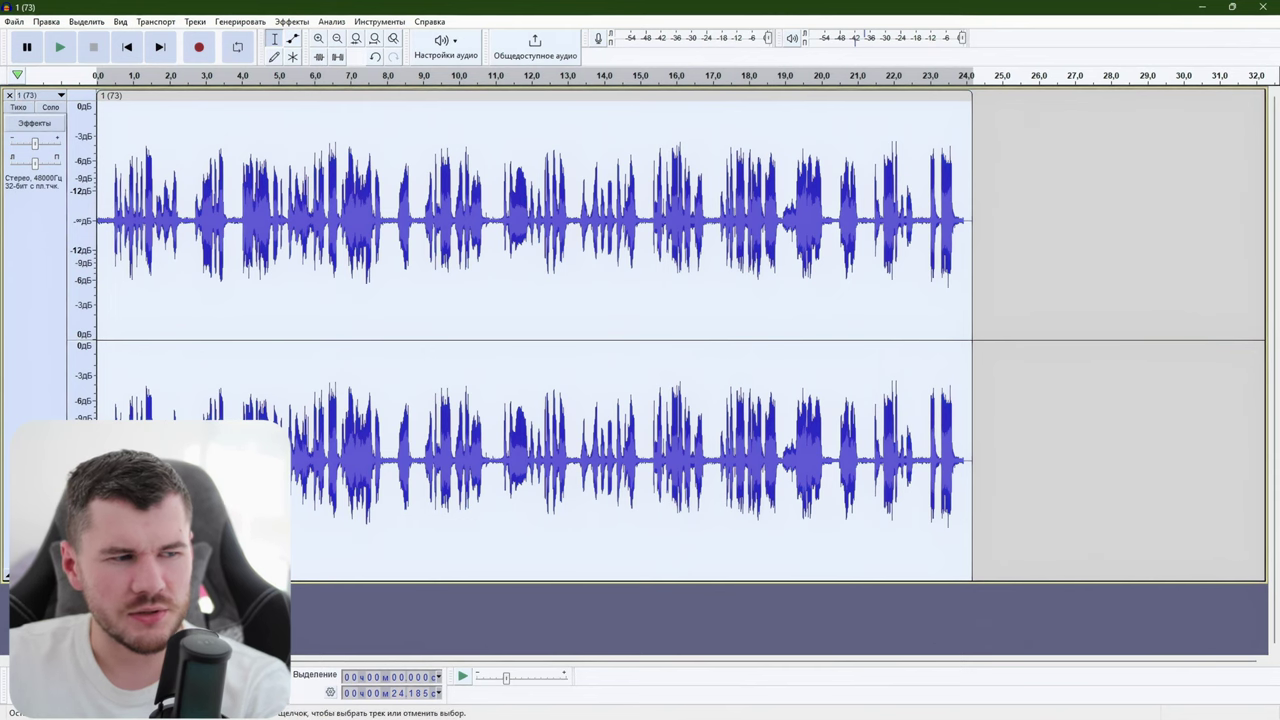
drag(300, 581, 300, 394)
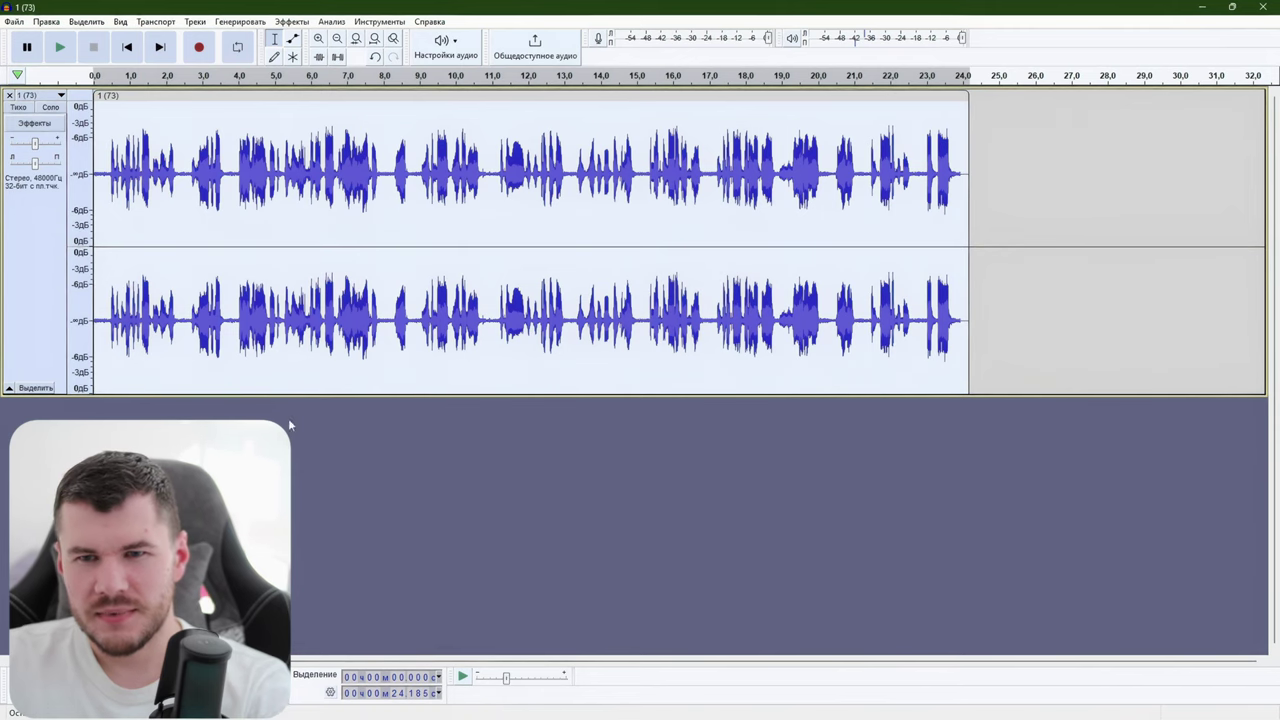
Step: Clear the track selection and close the 1 (73) project without saving it
click(636, 322)
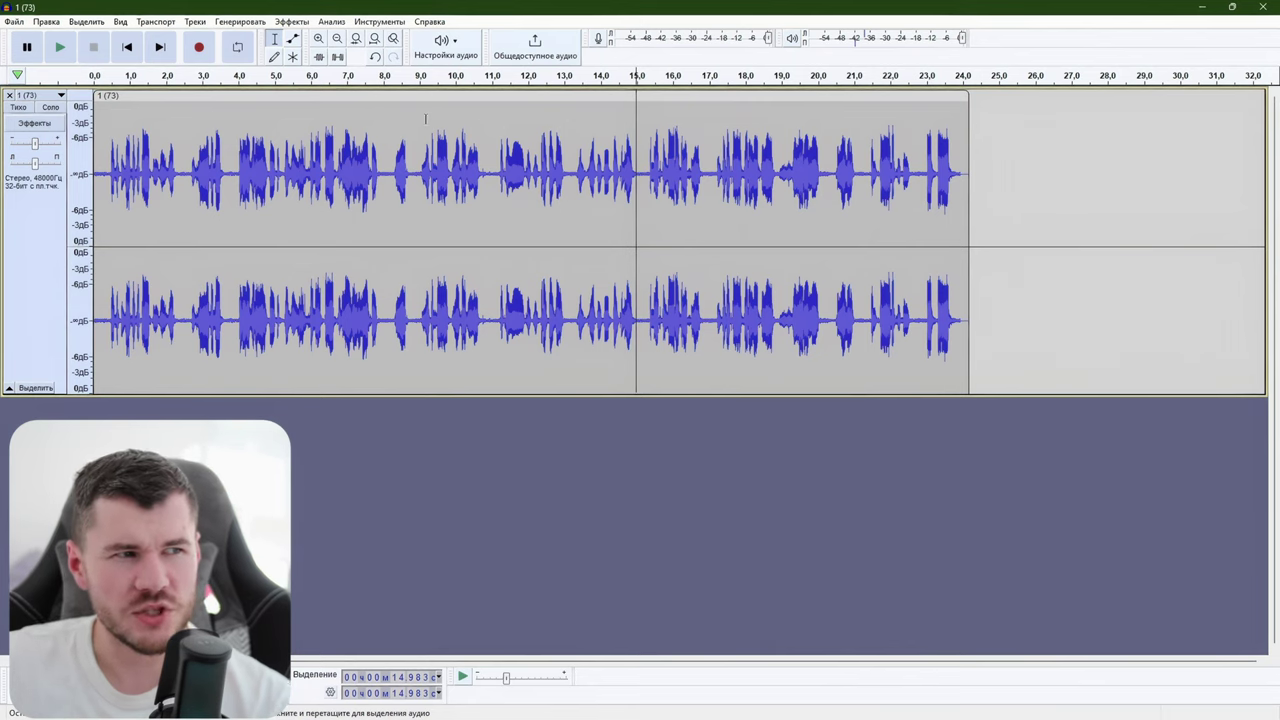
click(14, 21)
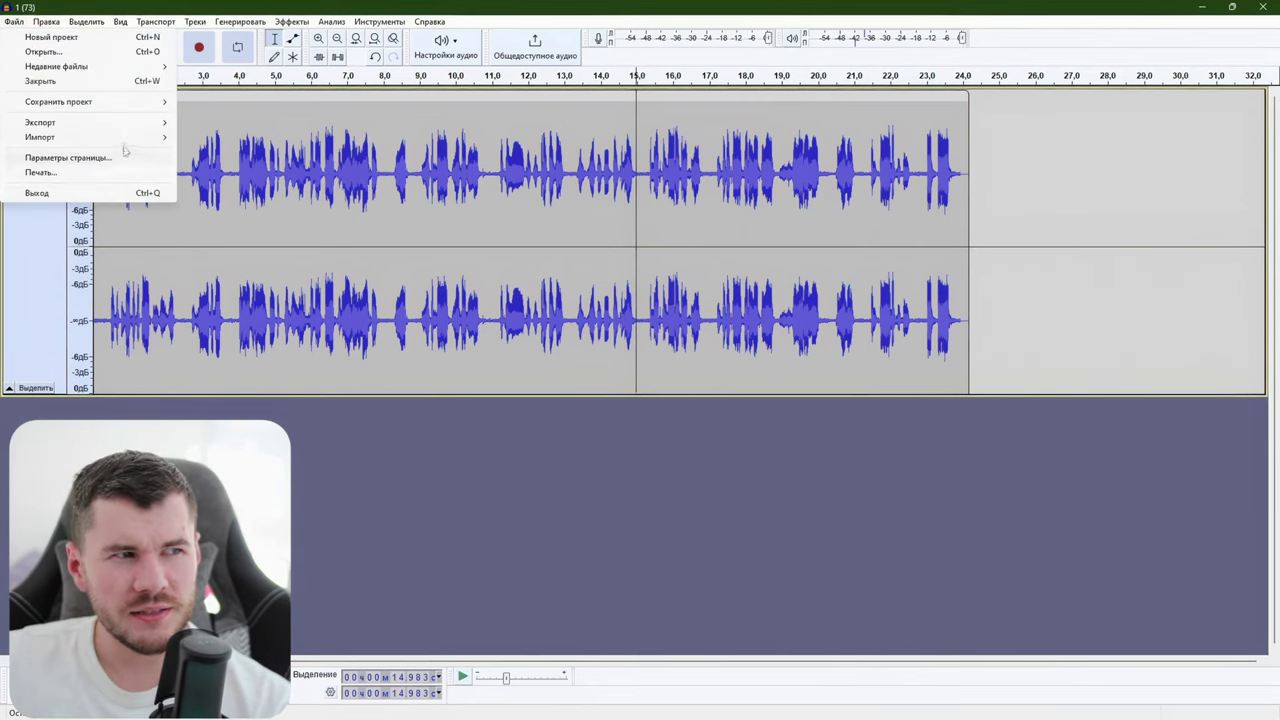
click(762, 233)
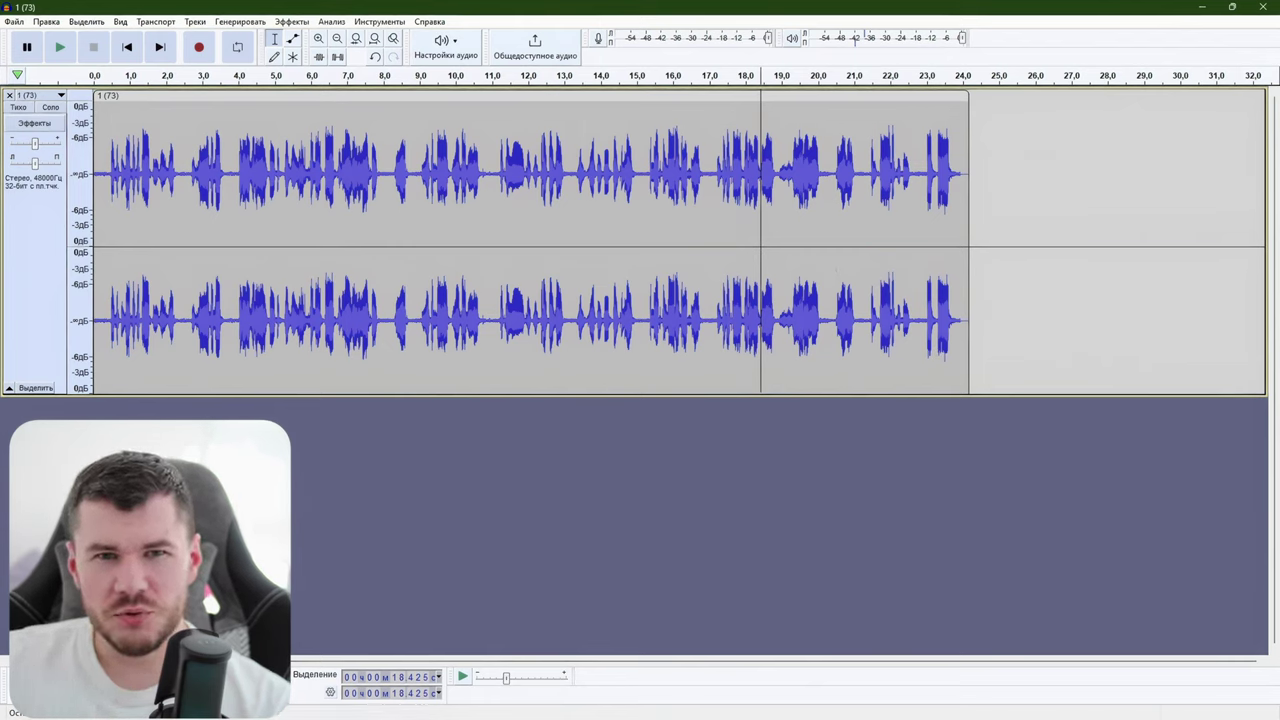
click(1265, 14)
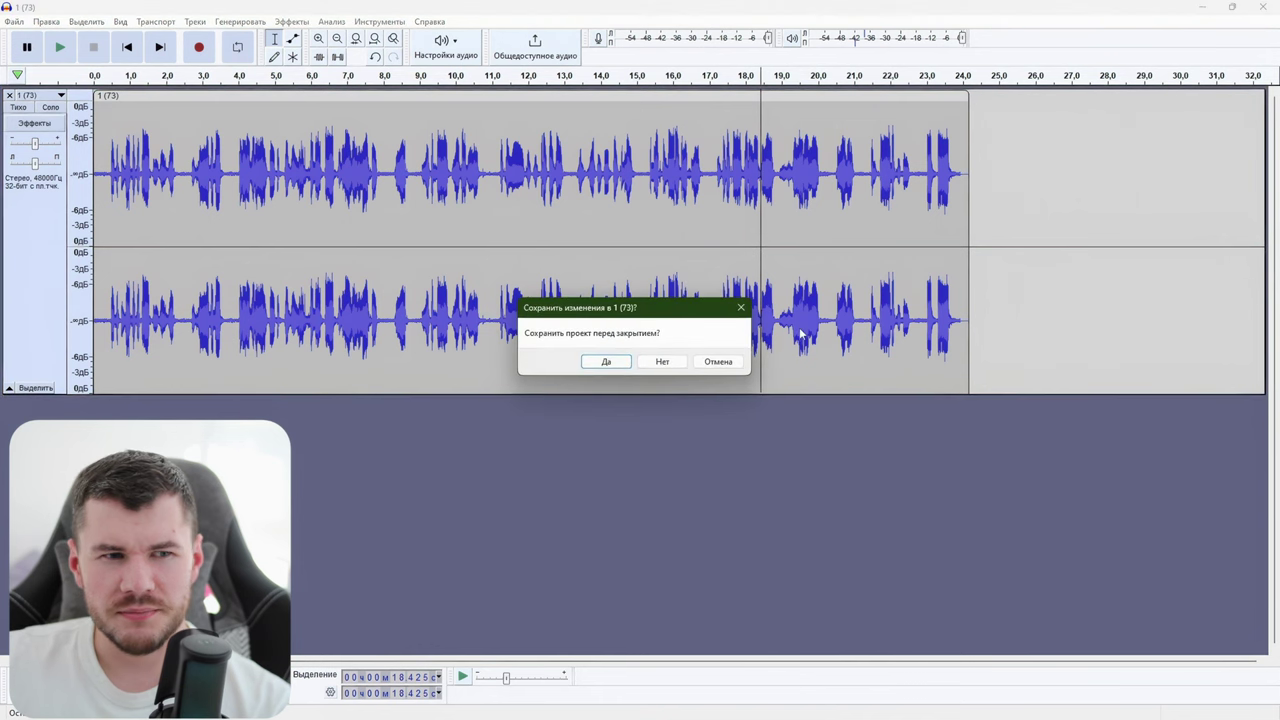
click(662, 362)
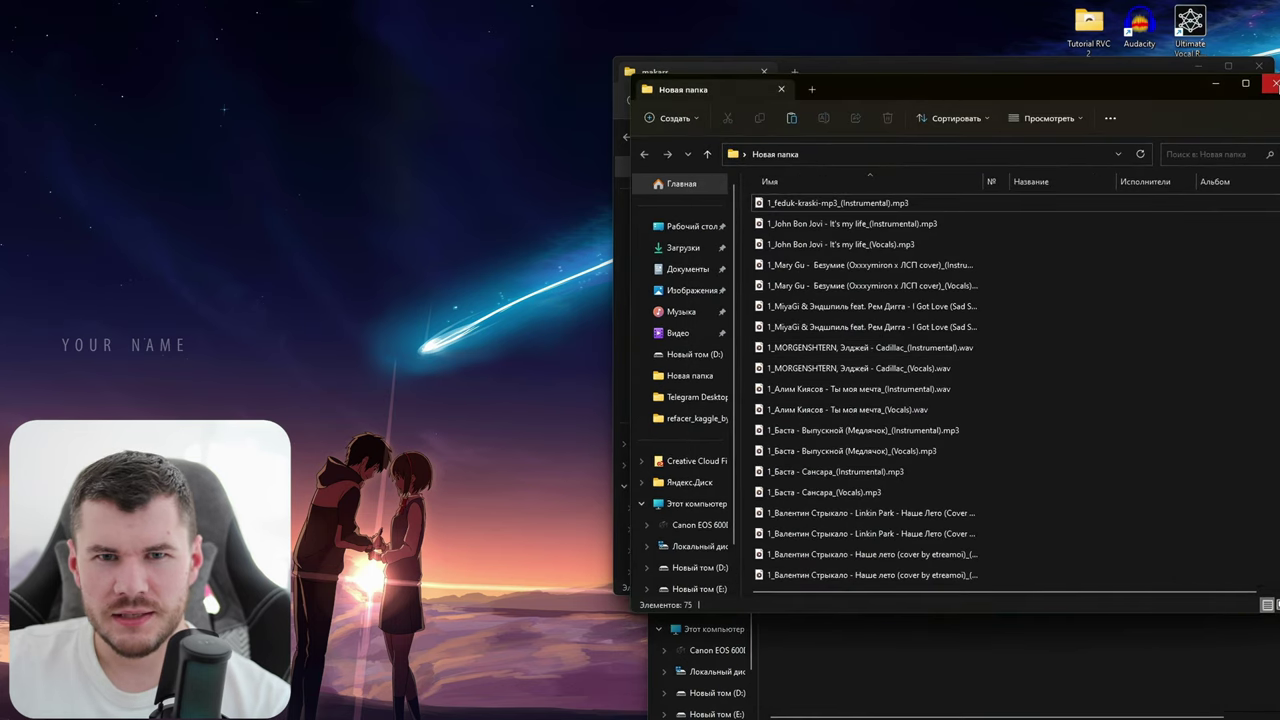
Step: In File Explorer, close the Новая папка window, open the Новая папка (3) folder and select the 1_1_Luxor feat. Samba file
click(1274, 83)
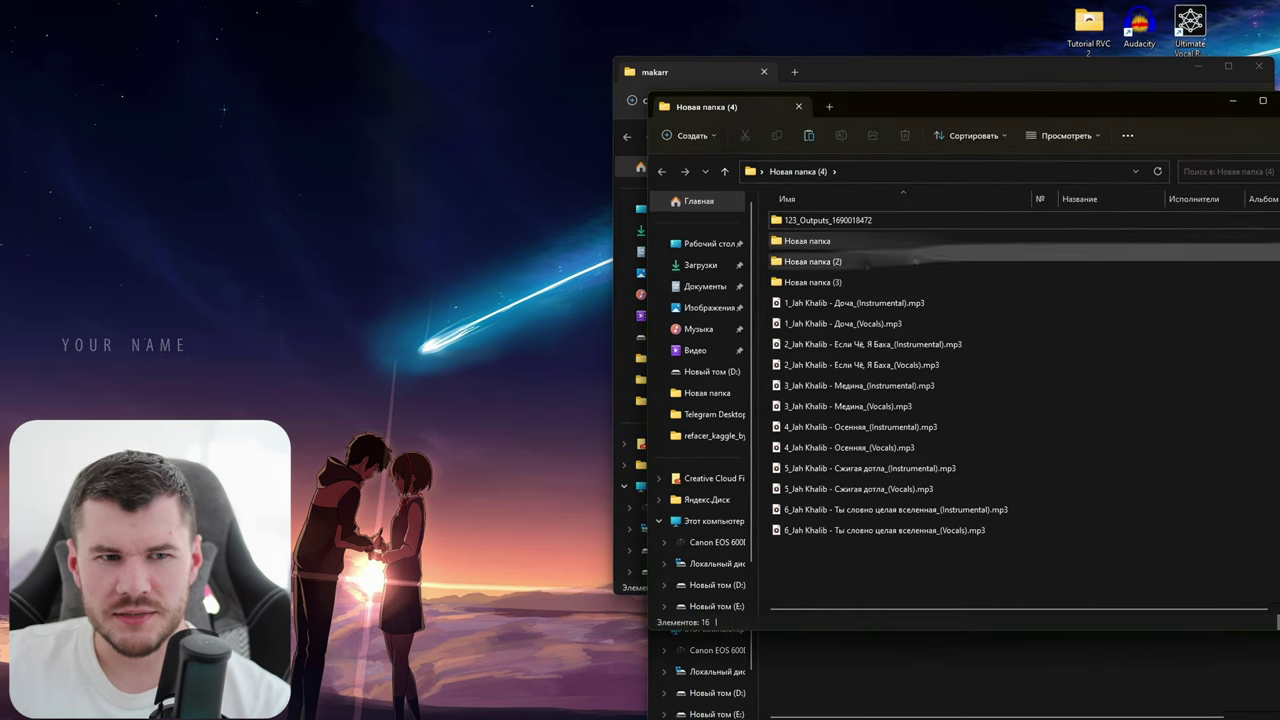
double_click(843, 283)
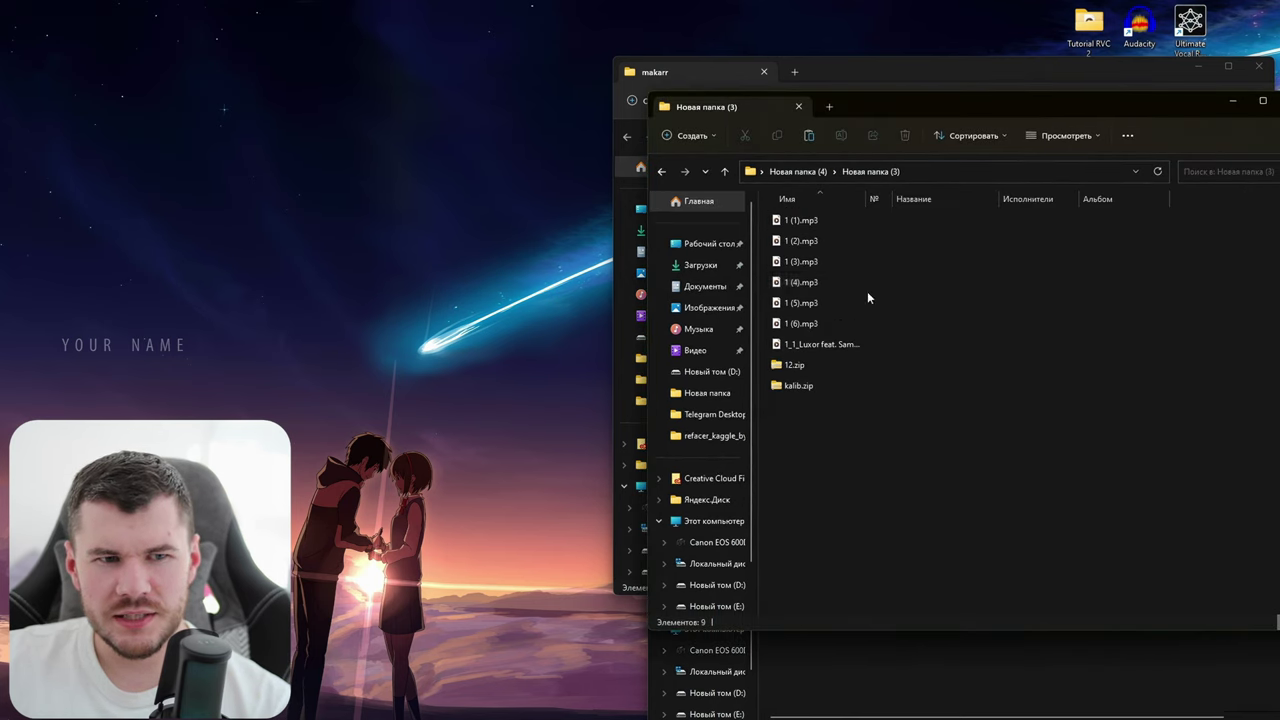
click(845, 346)
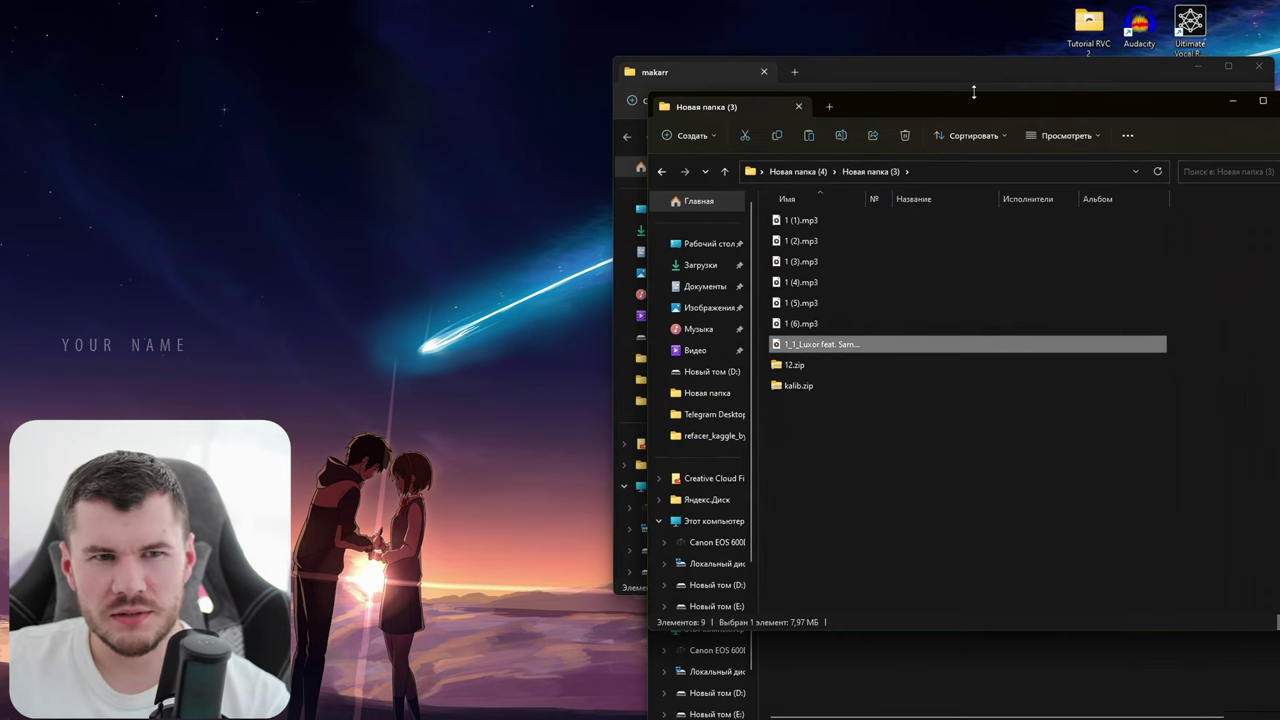
drag(975, 108, 760, 103)
Step: Play the 1_1_Luxor feat. Samba vocals file in the media player, listen to passages throughout it, and close the player
double_click(725, 343)
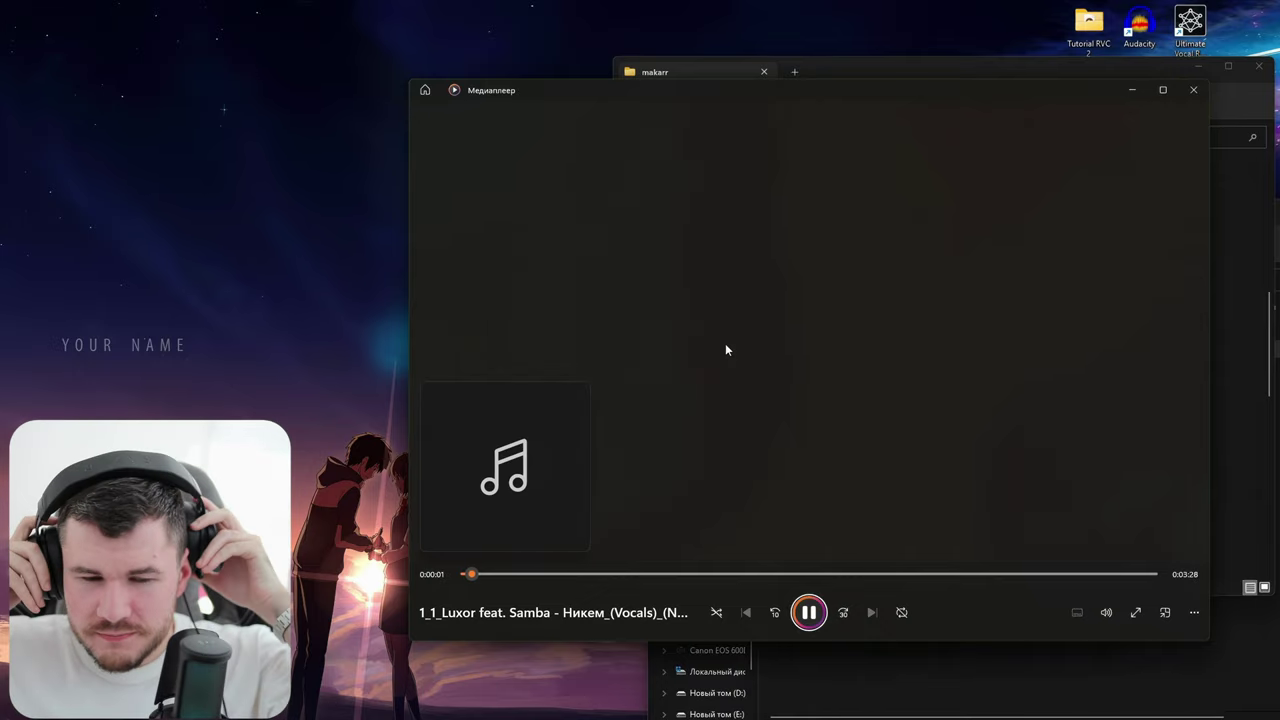
click(530, 574)
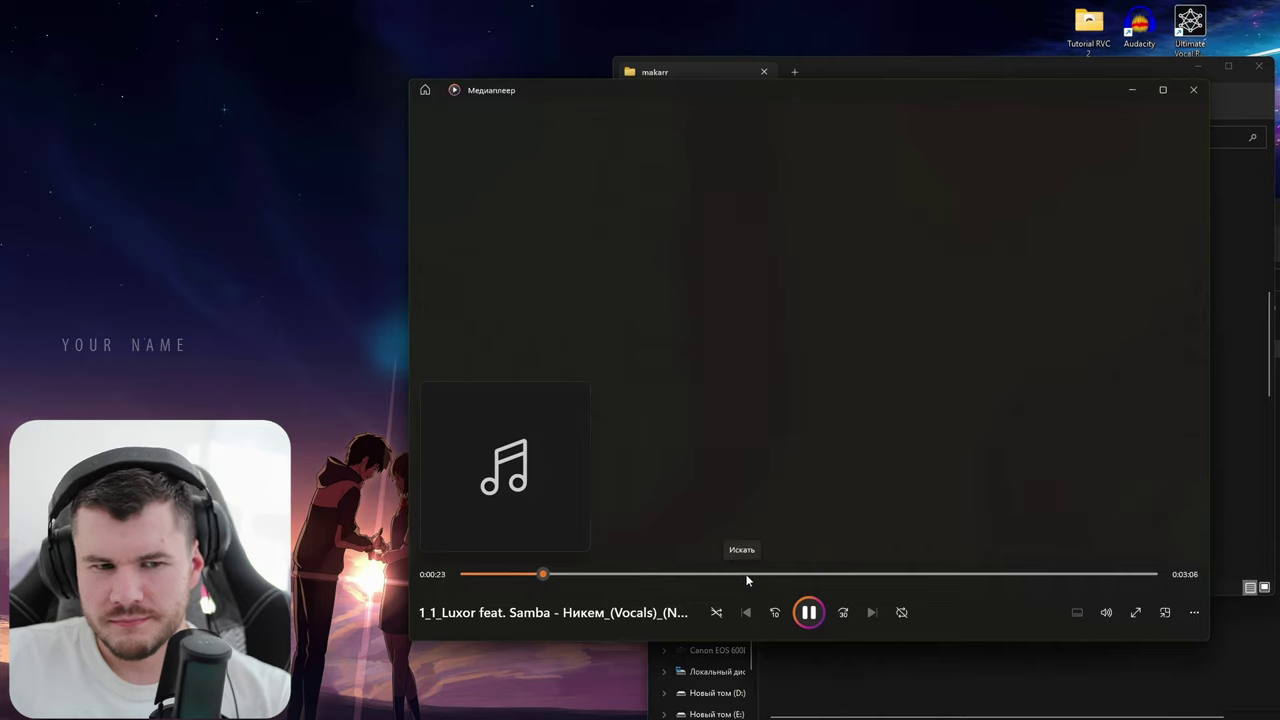
click(834, 576)
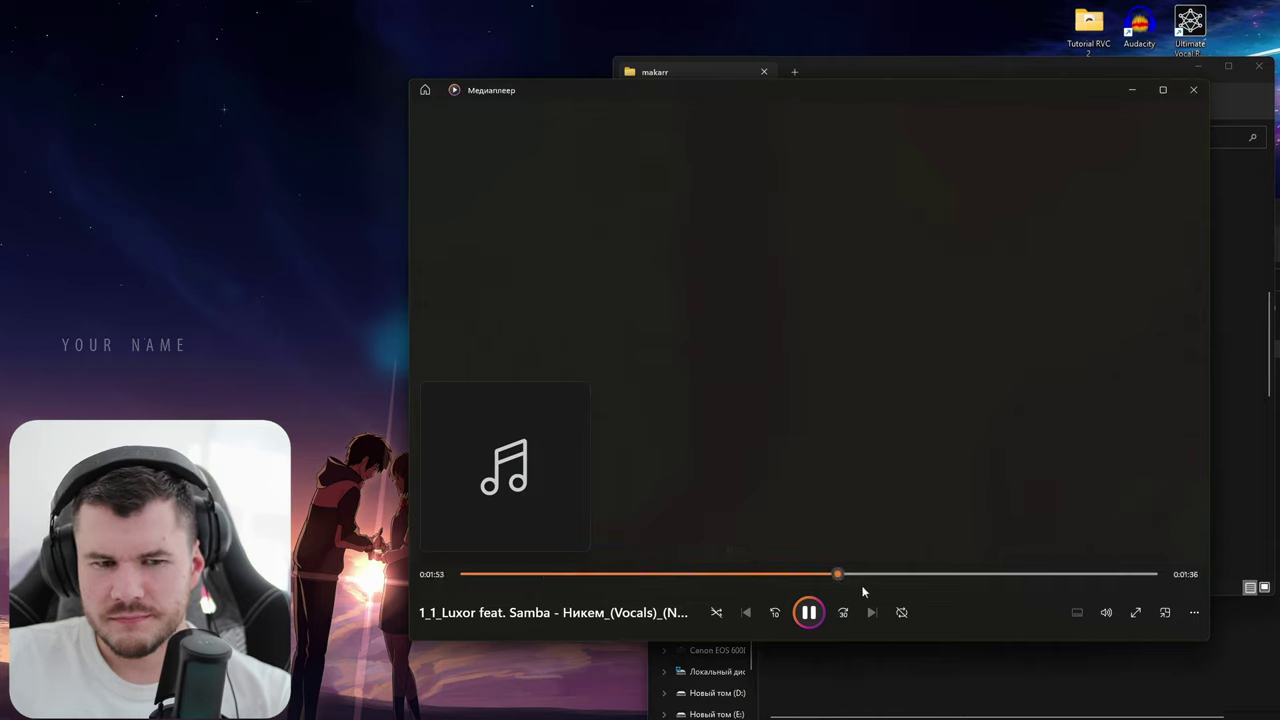
click(912, 576)
click(1020, 576)
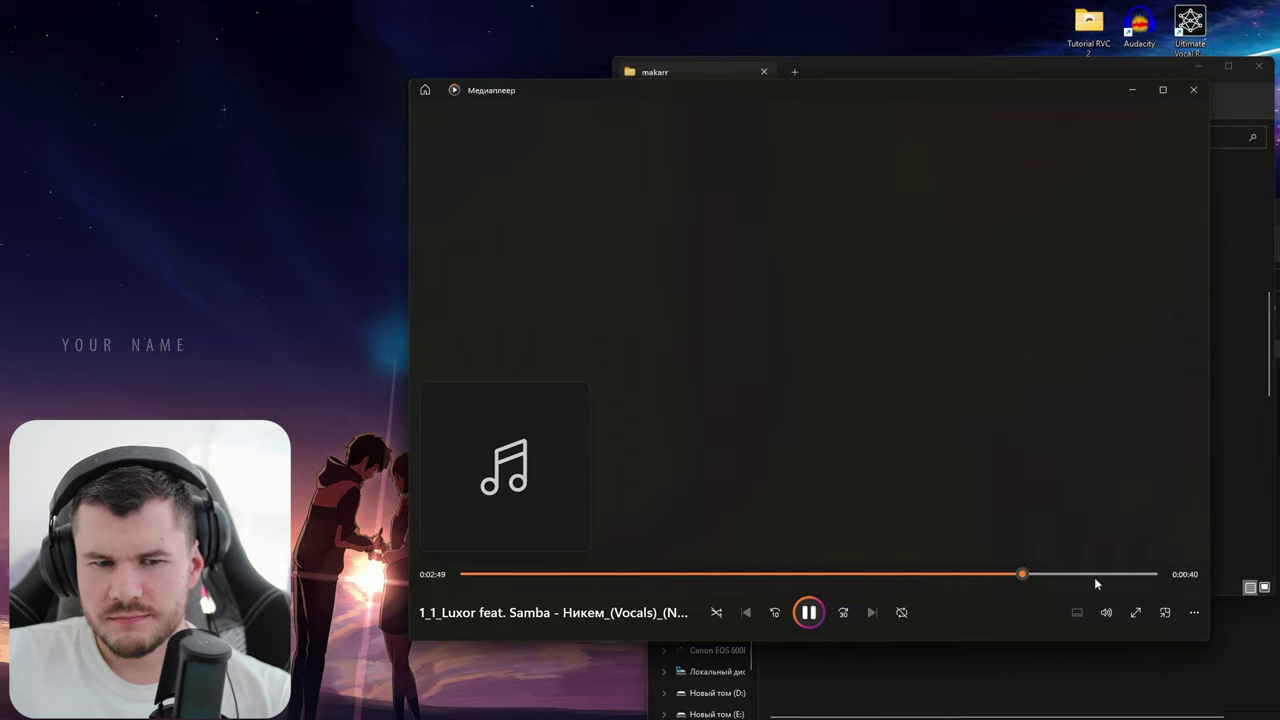
click(1088, 576)
click(960, 576)
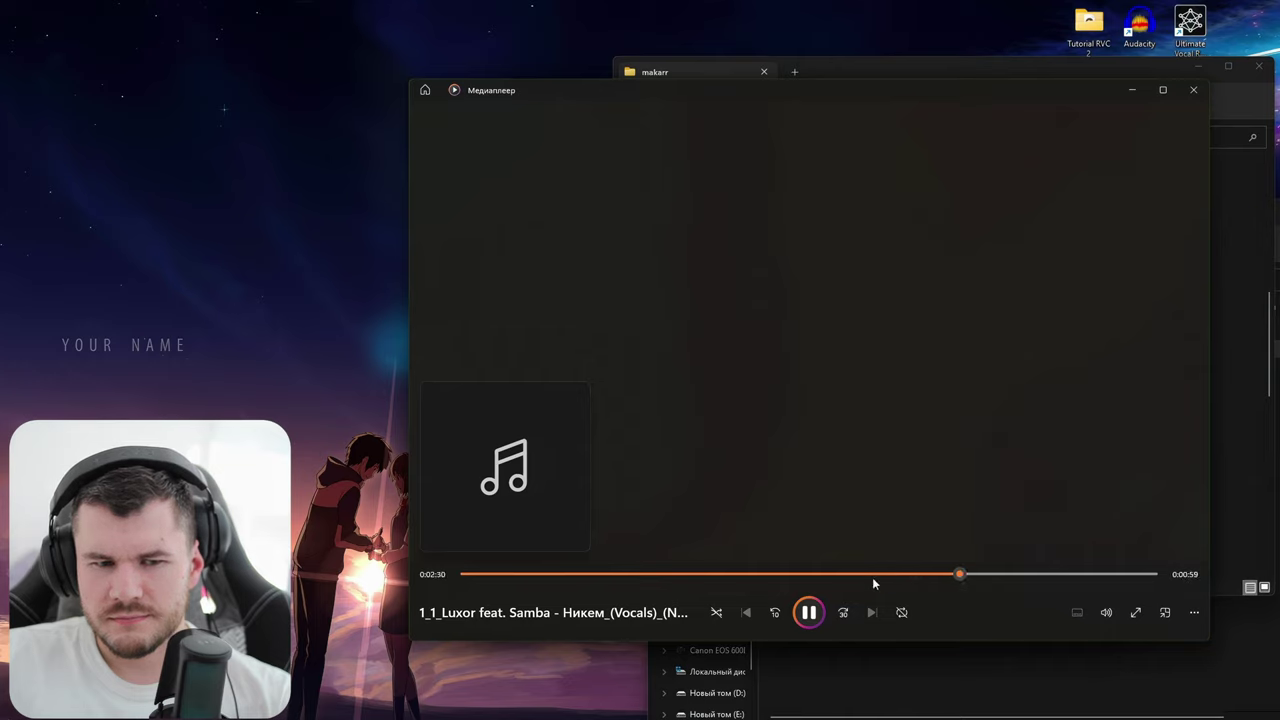
click(721, 576)
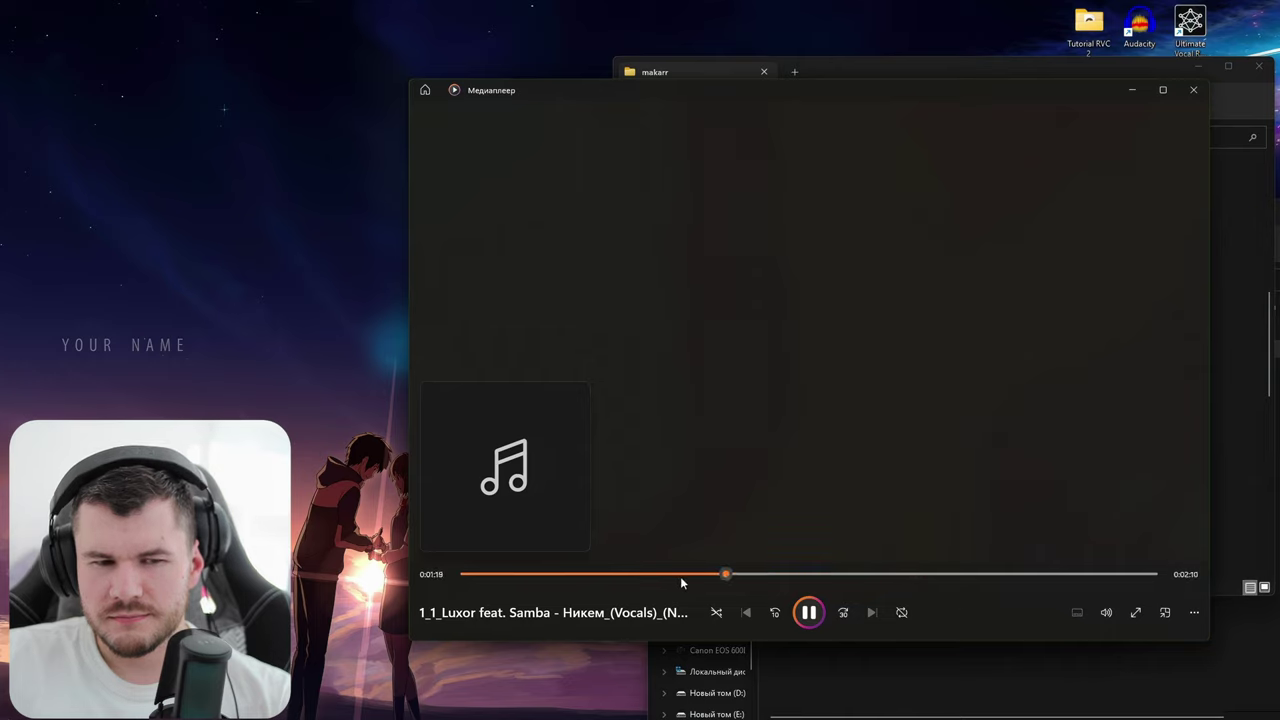
click(1193, 92)
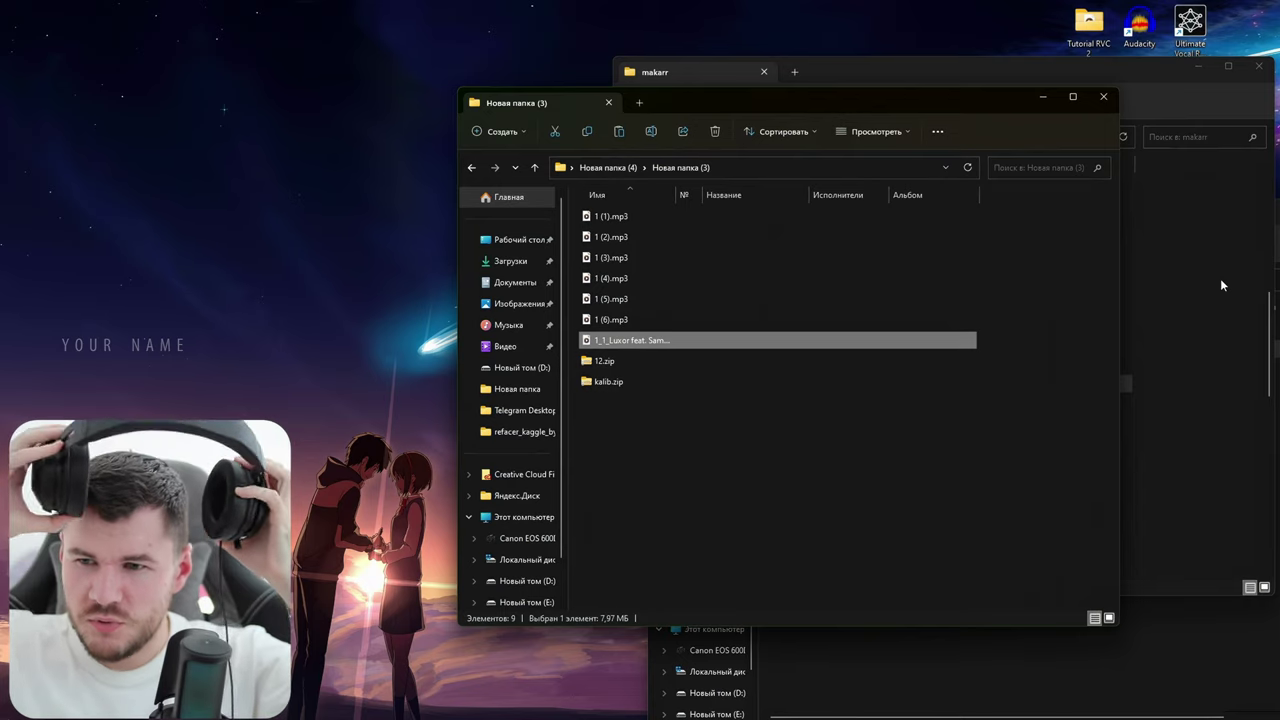